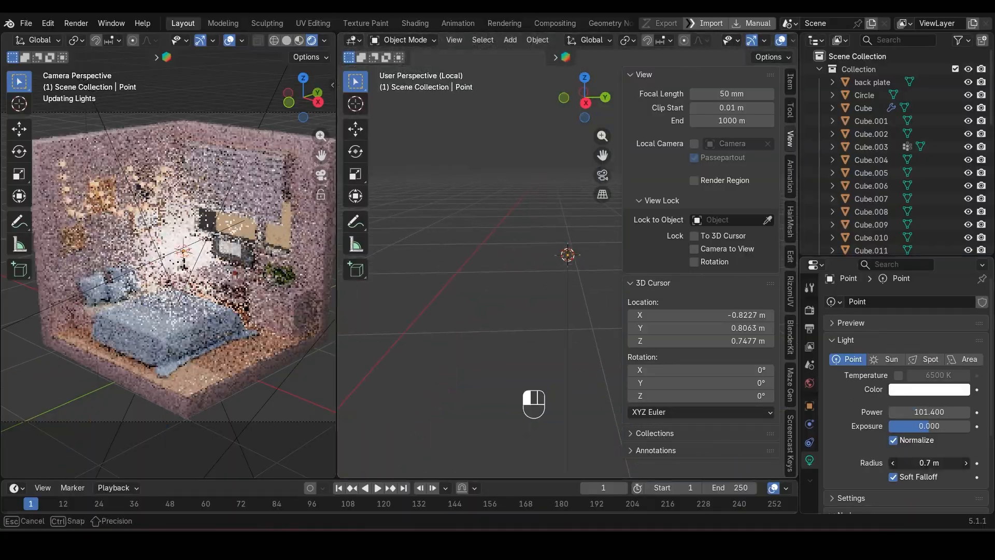
pyautogui.moveTo(929, 412)
pyautogui.mouseDown()
pyautogui.moveTo(948, 412)
pyautogui.moveTo(927, 412)
pyautogui.mouseUp()
# Delete the cube's top face and its two front side faces to leave an open room corner.
pyautogui.press('Tab')
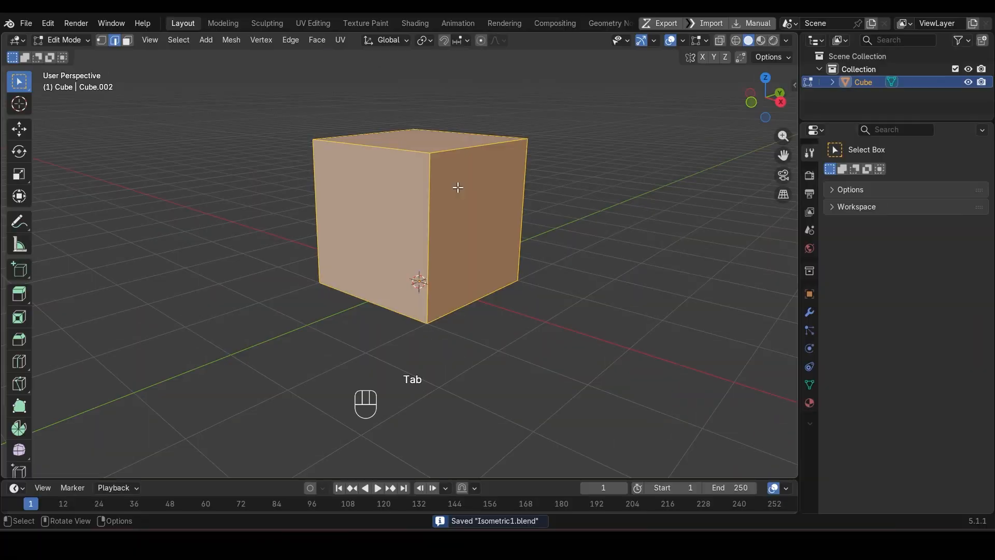
pyautogui.click(456, 187)
pyautogui.press('3')
pyautogui.keyDown('shift'); pyautogui.click(456, 187); pyautogui.keyUp('shift')
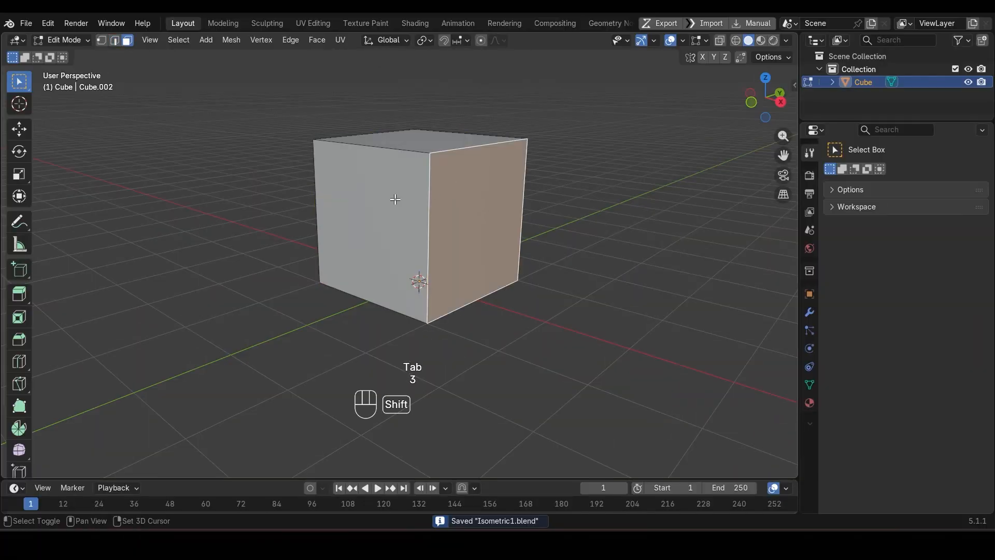
pyautogui.keyDown('shift'); pyautogui.click(373, 218); pyautogui.keyUp('shift')
pyautogui.keyDown('shift'); pyautogui.click(421, 138); pyautogui.keyUp('shift')
pyautogui.press('x')
pyautogui.click(418, 136)
pyautogui.press('Tab')
pyautogui.scroll(4, 415, 185)
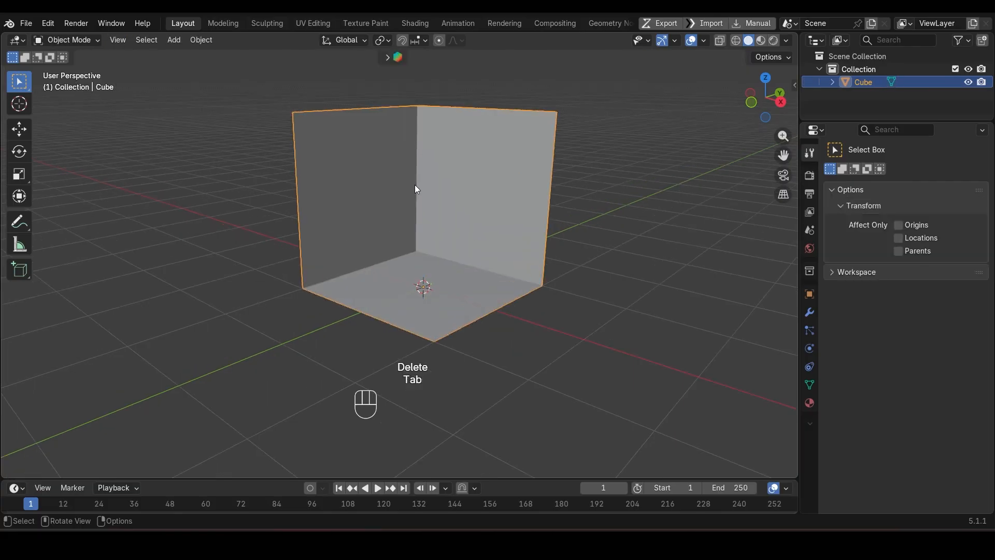
# Add a Solidify modifier with -0.22 m thickness to the room shell and apply its location, rotation and scale.
pyautogui.click(809, 312)
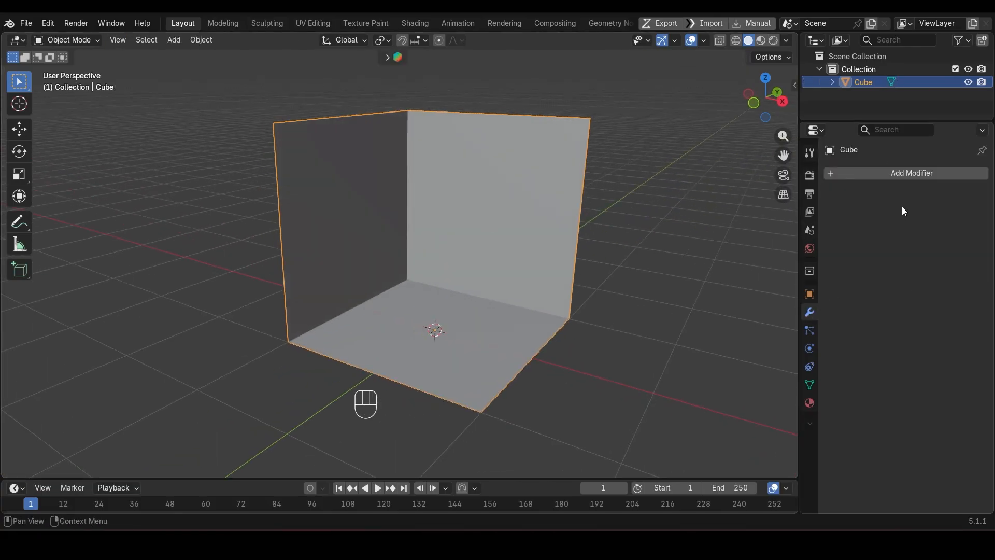
pyautogui.click(902, 172)
pyautogui.moveTo(846, 181)
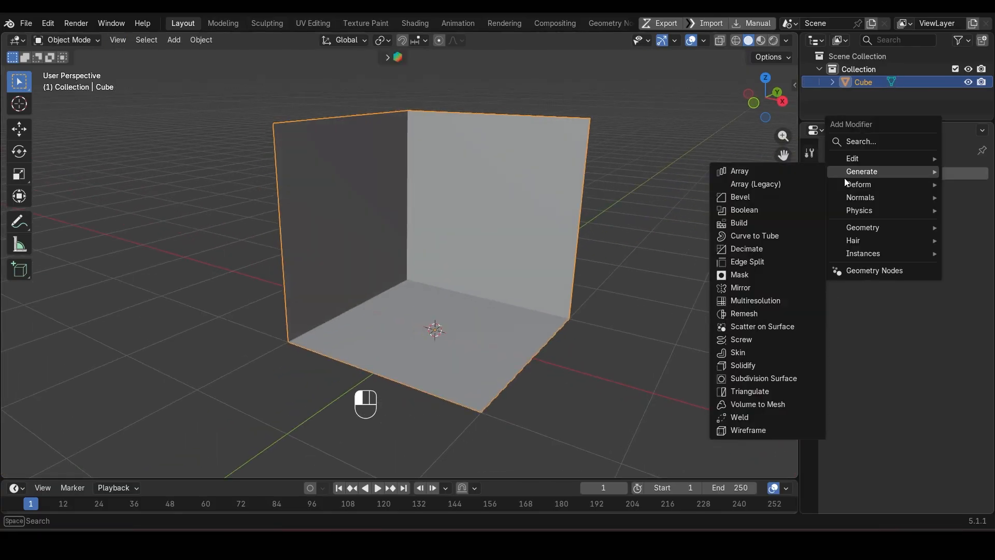
pyautogui.click(744, 366)
pyautogui.moveTo(929, 229); pyautogui.dragTo(904, 229)
pyautogui.scroll(-3, 539, 238)
pyautogui.moveTo(334, 224); pyautogui.dragTo(353, 225, button='middle')
pyautogui.hotkey('ctrl', 'a')
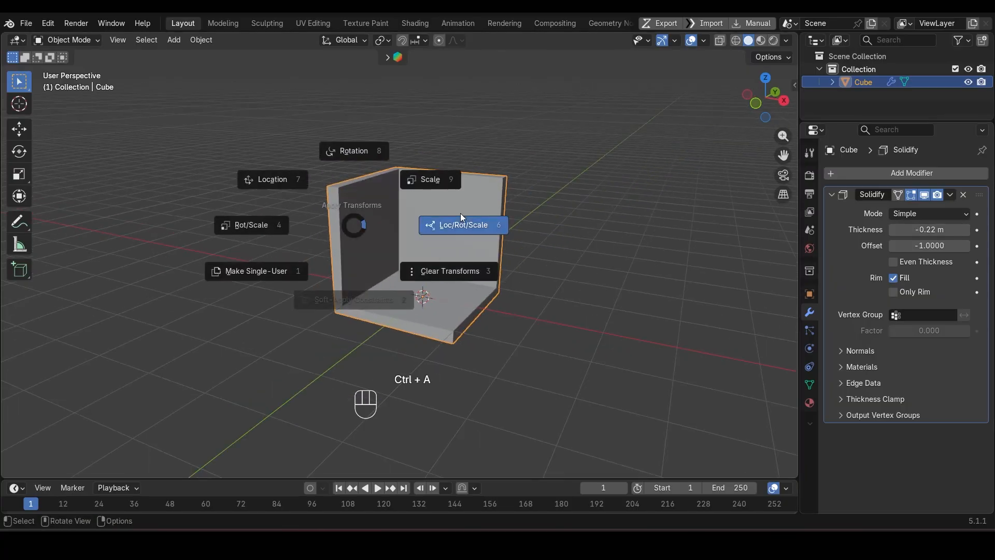
pyautogui.click(461, 216)
# Duplicate the room's floor face in place, separate it into its own object and remove that object's Solidify modifier.
pyautogui.moveTo(417, 289); pyautogui.dragTo(389, 338, button='middle')
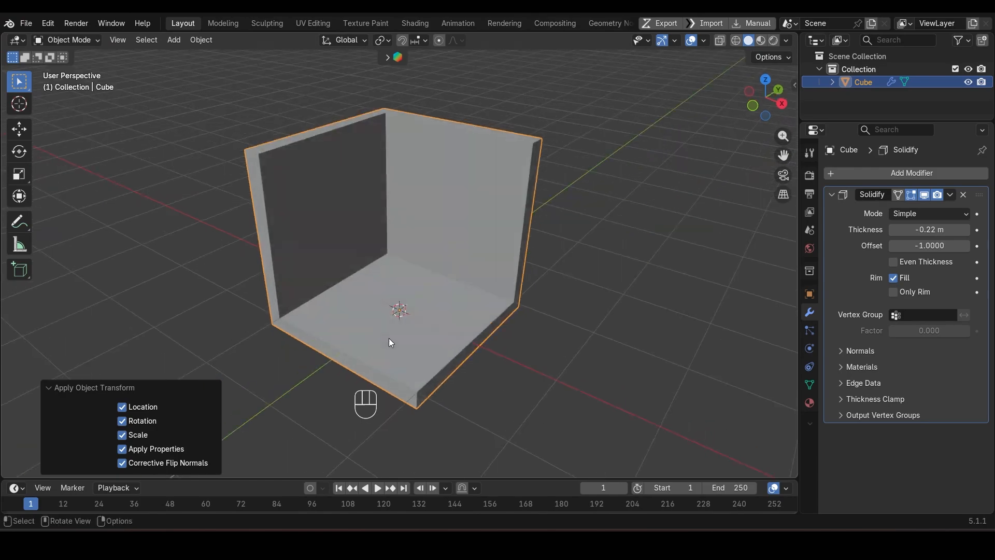
pyautogui.press('Tab')
pyautogui.click(388, 338)
pyautogui.hotkey('shift', 'd')
pyautogui.press('Escape')
pyautogui.press('p')
pyautogui.click(403, 311)
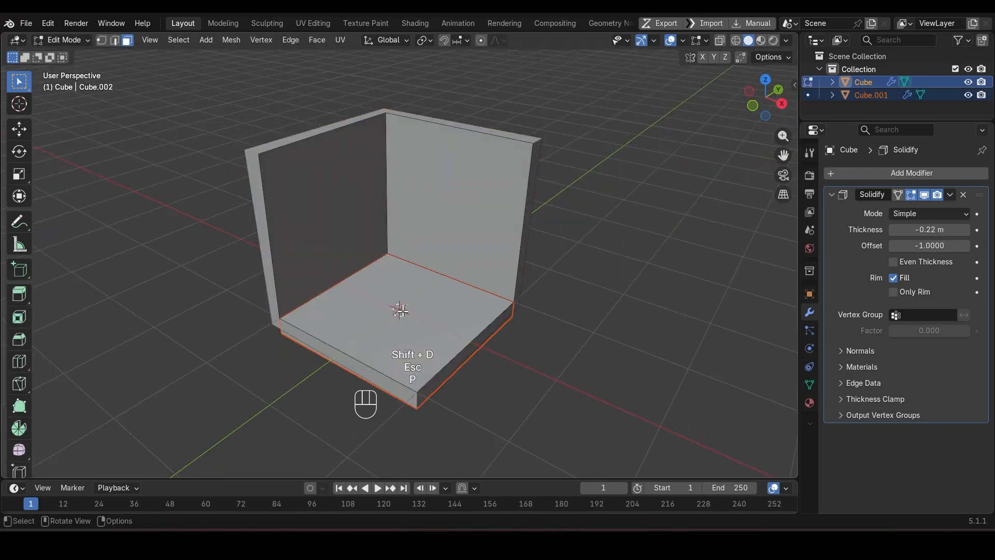
pyautogui.press('Tab')
pyautogui.click(402, 311)
pyautogui.click(963, 195)
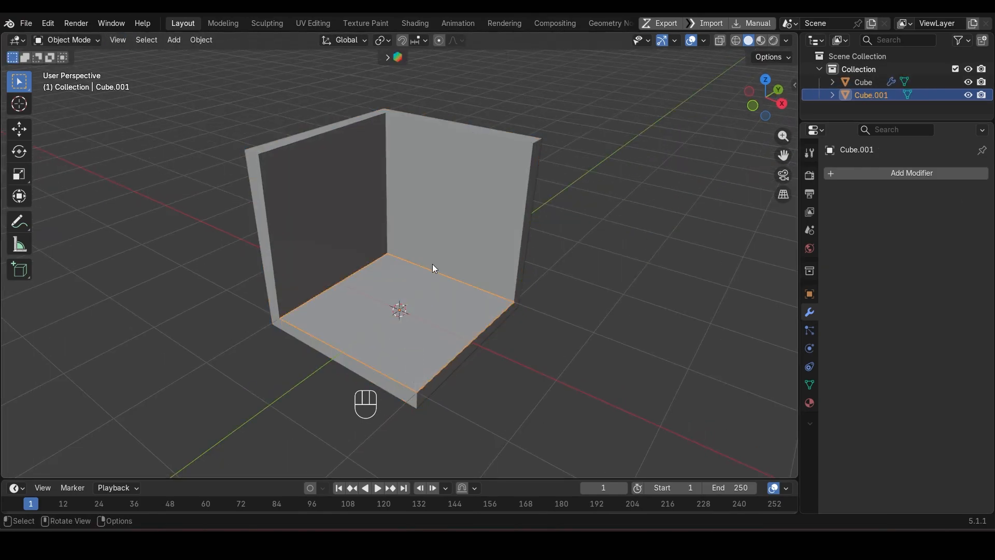
# Add a cube, set its origin to its lowest point and snap it to the 3D cursor on the floor.
pyautogui.moveTo(432, 263); pyautogui.dragTo(374, 331, button='middle')
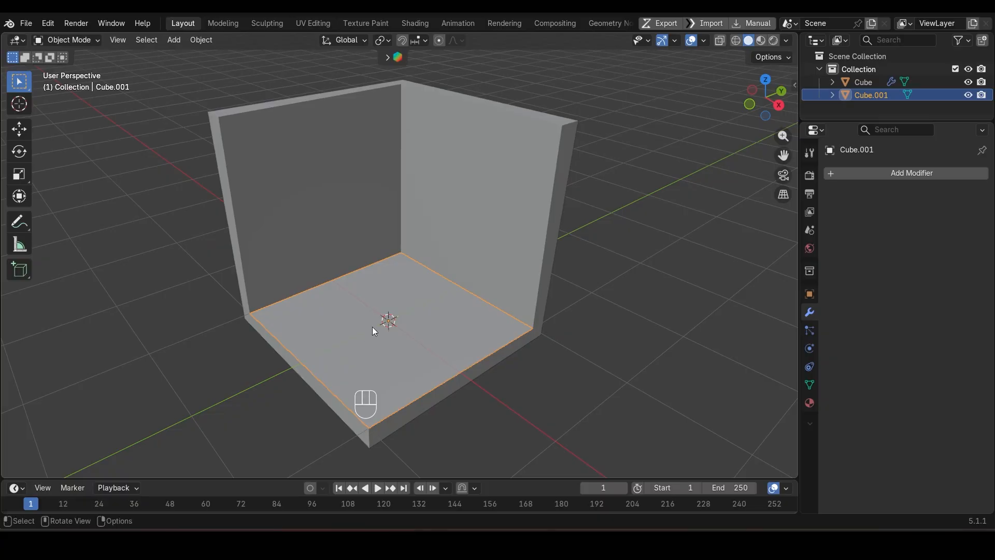
pyautogui.hotkey('shift', 'a')
pyautogui.moveTo(373, 264)
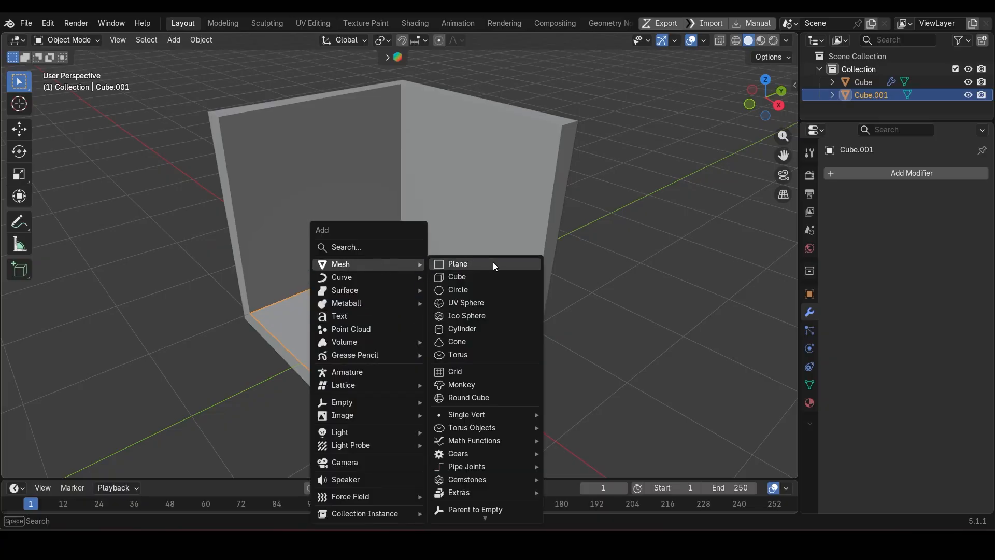
pyautogui.click(470, 276)
pyautogui.hotkey('ctrl', 'alt', 'x')
pyautogui.hotkey('shift', 's')
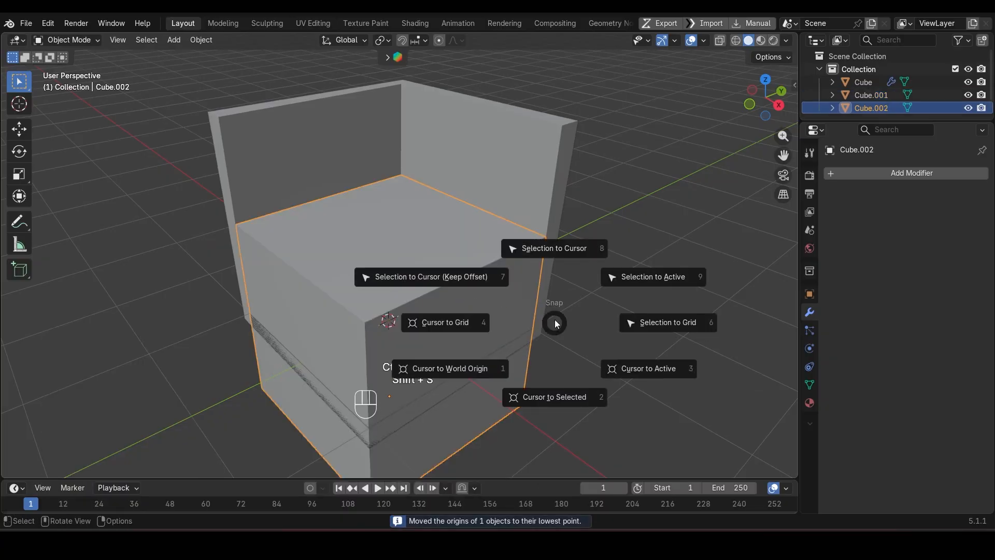
pyautogui.click(554, 250)
# Shape the cube into a flat bed block: scale it to 0.270 overall, 0.461 in Z and 2.359 in X and Y.
pyautogui.press('s')
pyautogui.click(440, 304)
pyautogui.press('s')
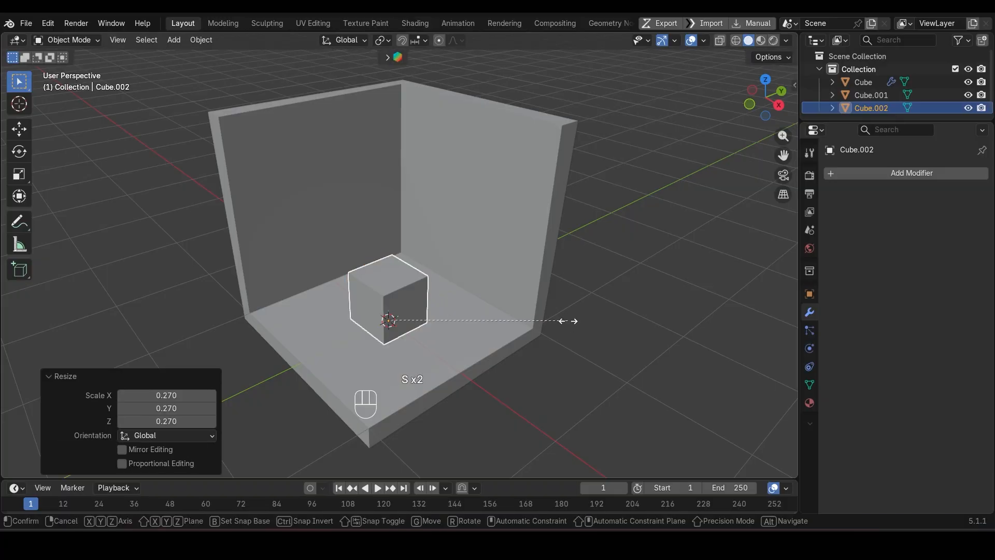
pyautogui.press('z')
pyautogui.click(464, 309)
pyautogui.press('s')
pyautogui.hotkey('shift', 'z')
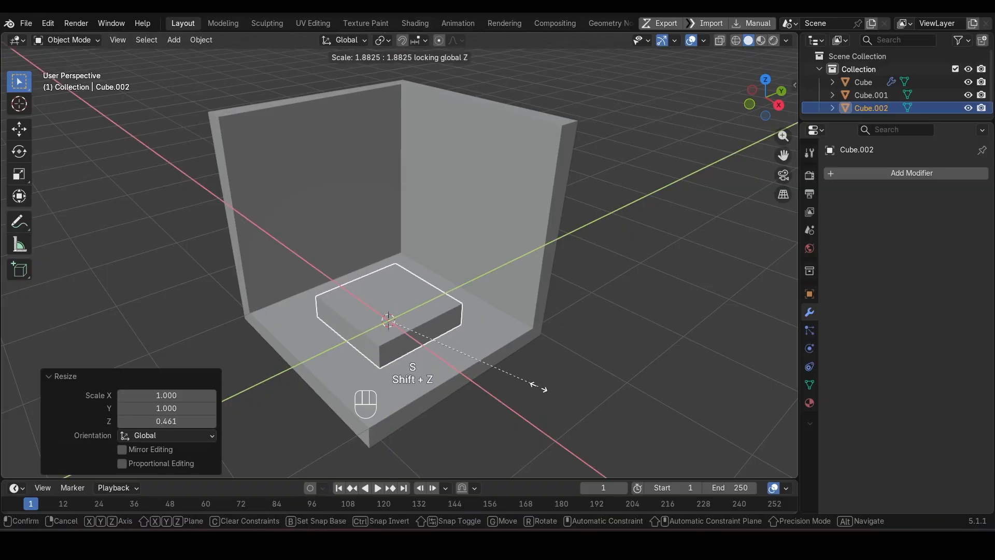
pyautogui.click(558, 430)
# Narrow the bed block along the Y axis by a factor of about 0.763.
pyautogui.moveTo(559, 430); pyautogui.dragTo(491, 281, button='middle')
pyautogui.press('s')
pyautogui.press('x')
pyautogui.press('Escape')
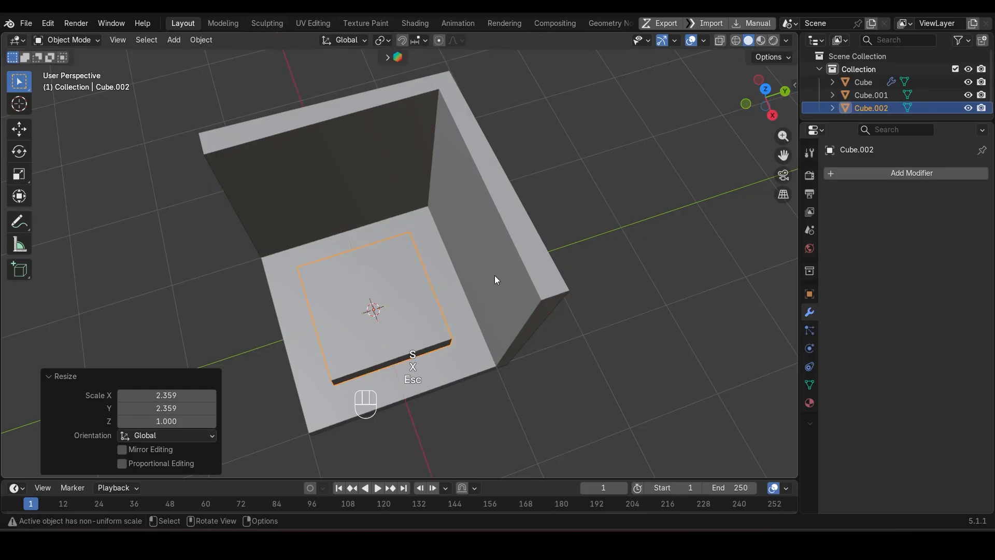
pyautogui.press('s')
pyautogui.press('y')
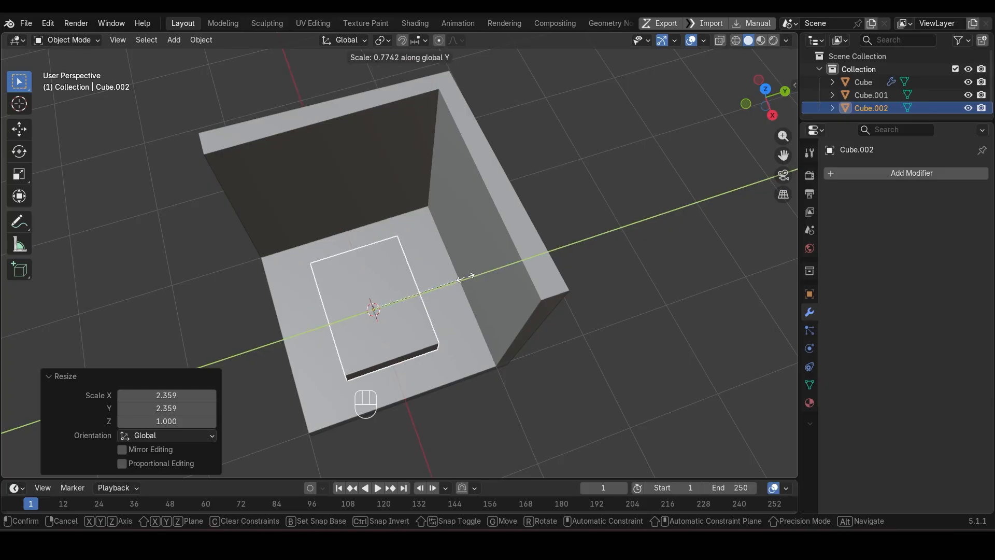
pyautogui.click(460, 278)
# Move the bed block about -0.21 m along Y, then along negative X toward the dark back wall.
pyautogui.press('g')
pyautogui.press('y')
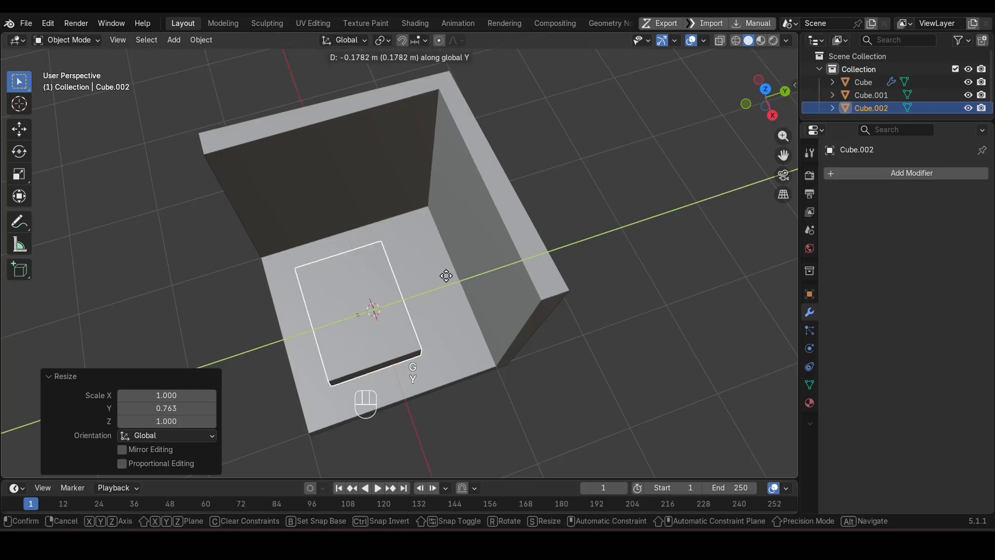
pyautogui.click(446, 275)
pyautogui.press('g')
pyautogui.press('x')
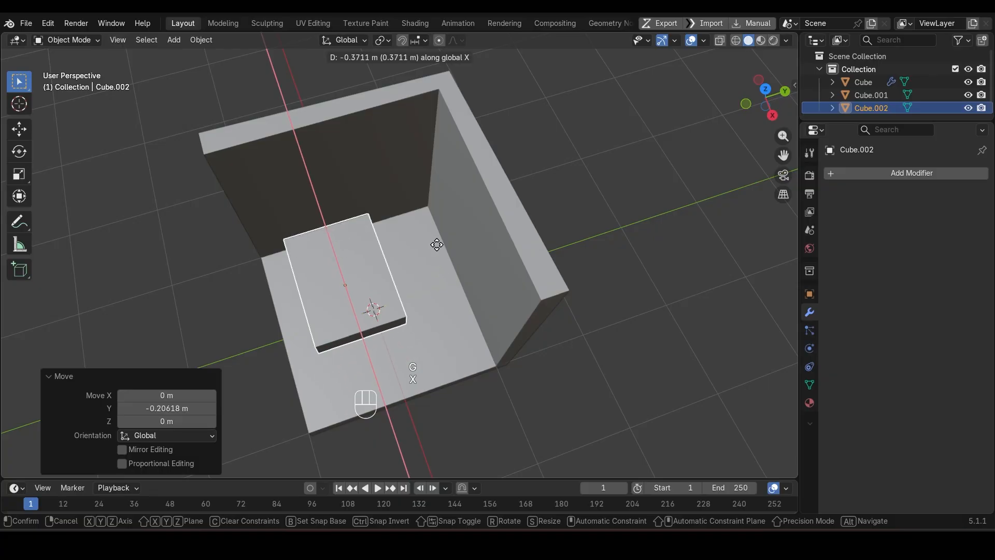
pyautogui.click(439, 247)
# Enlarge the bed block by about 1.071 in X and Y and shift it about 0.029 m along X.
pyautogui.moveTo(438, 247); pyautogui.dragTo(464, 248, button='middle')
pyautogui.press('s')
pyautogui.hotkey('shift', 'z')
pyautogui.click(468, 270)
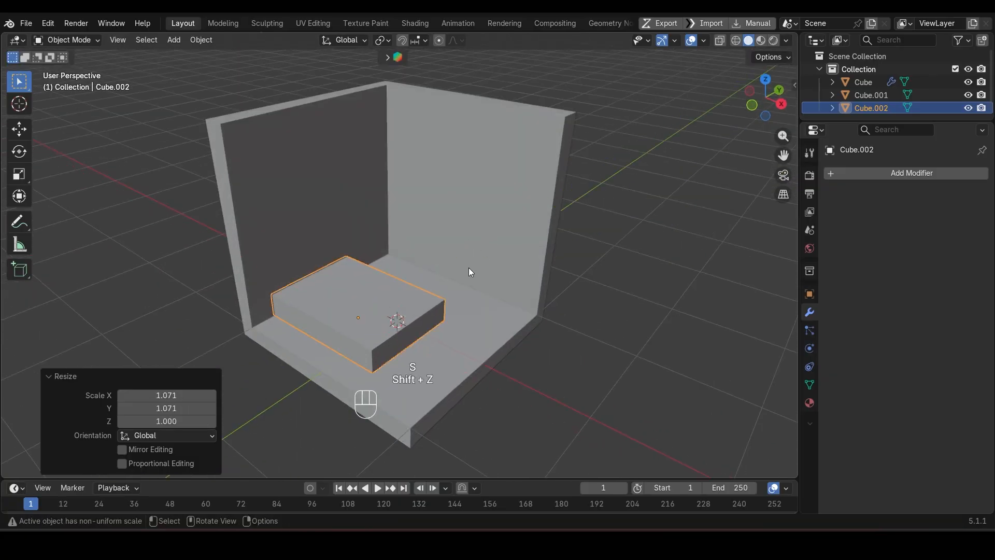
pyautogui.press('g')
pyautogui.press('x')
pyautogui.click(471, 269)
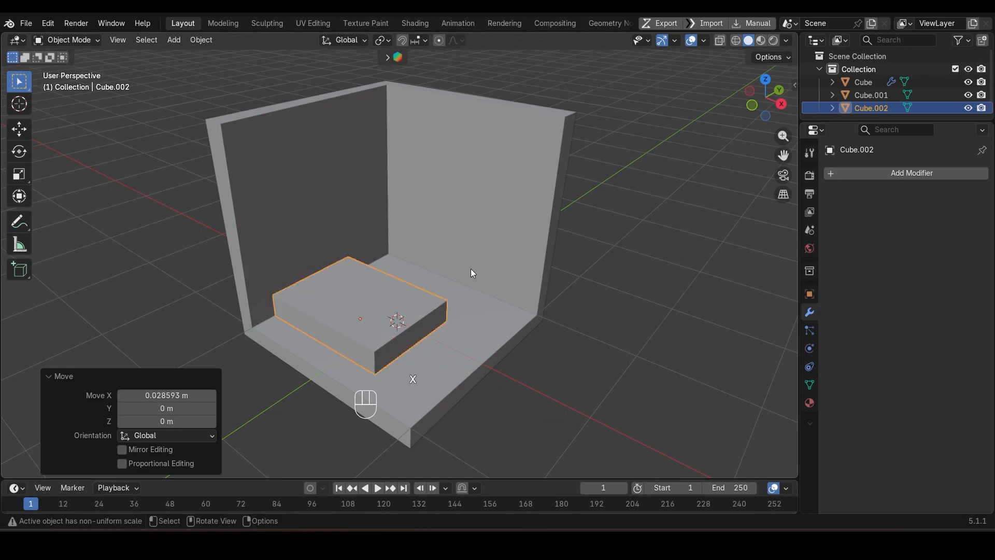
# Apply the bed block's object transforms.
pyautogui.scroll(2, 428, 322)
pyautogui.keyDown('shift'); pyautogui.moveTo(428, 322); pyautogui.dragTo(369, 229, button='middle'); pyautogui.keyUp('shift')
pyautogui.hotkey('ctrl', 'a')
pyautogui.click(464, 272)
pyautogui.click(369, 229)
# Raise the blanket plane about 0.086 m along Z above the bed block and apply its transforms.
pyautogui.scroll(1, 365, 237)
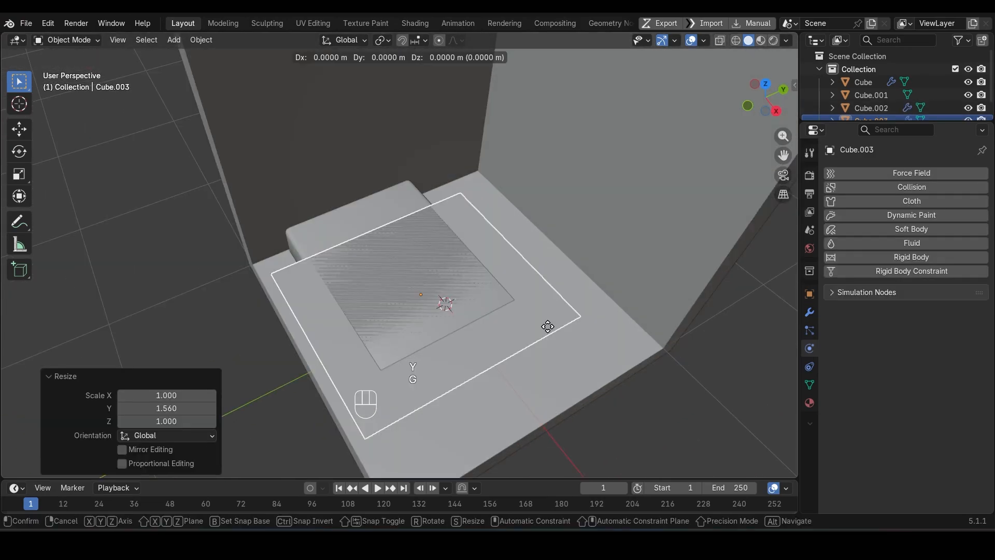
pyautogui.press('z')
pyautogui.click(547, 319)
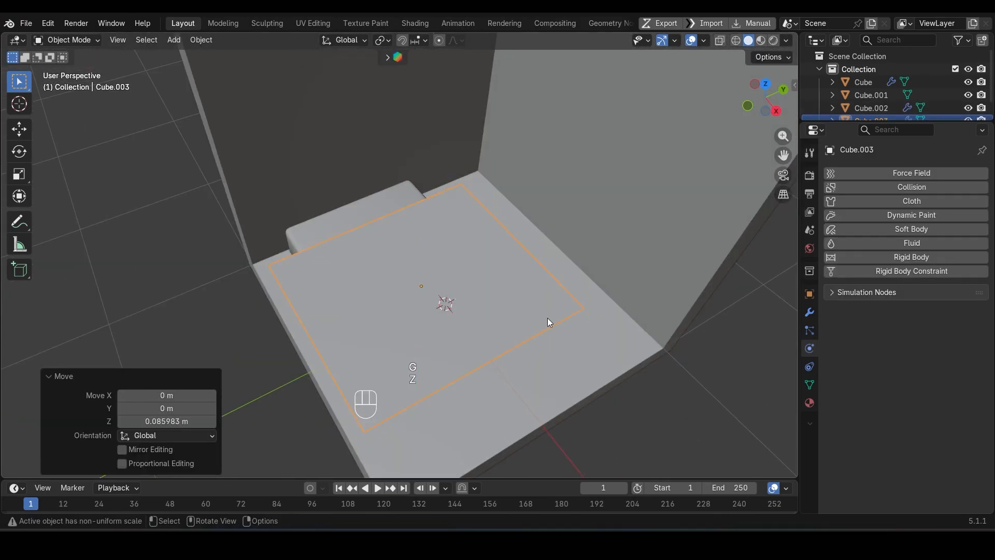
pyautogui.moveTo(547, 318); pyautogui.dragTo(508, 266, button='middle')
pyautogui.hotkey('ctrl', 'a')
pyautogui.press('s')
# Divide the blanket plane into a grid with 16 loop cuts in one direction and 13 in the other.
pyautogui.press('Tab')
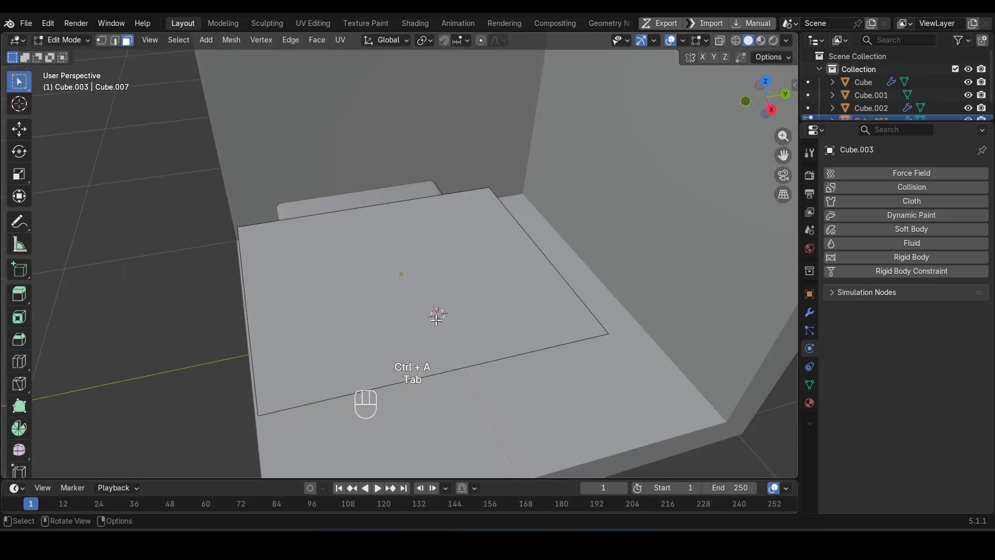
pyautogui.hotkey('ctrl', 'r')
pyautogui.scroll(14, 428, 366)
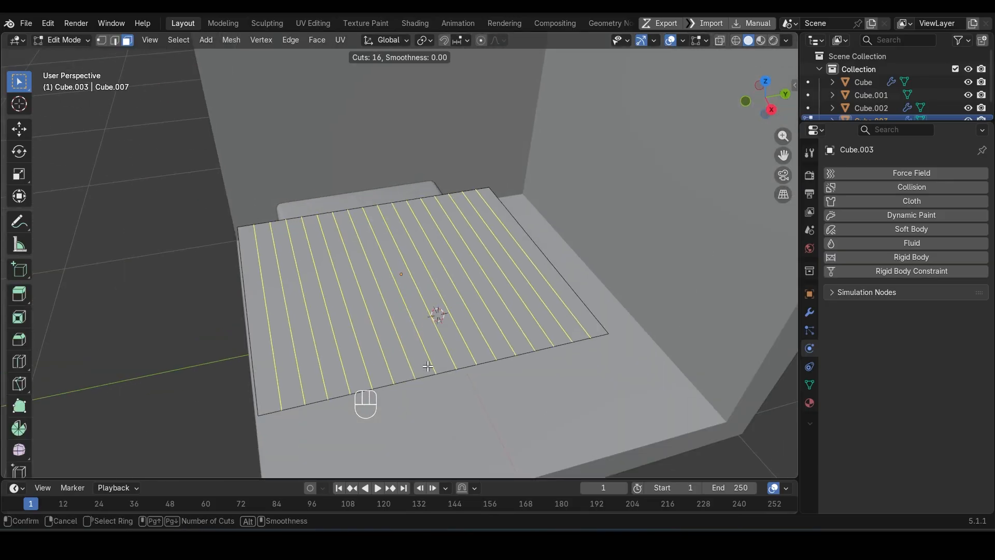
pyautogui.click(428, 366)
pyautogui.rightClick(428, 367)
pyautogui.hotkey('ctrl', 'r')
pyautogui.scroll(6, 381, 302)
pyautogui.scroll(9, 381, 301)
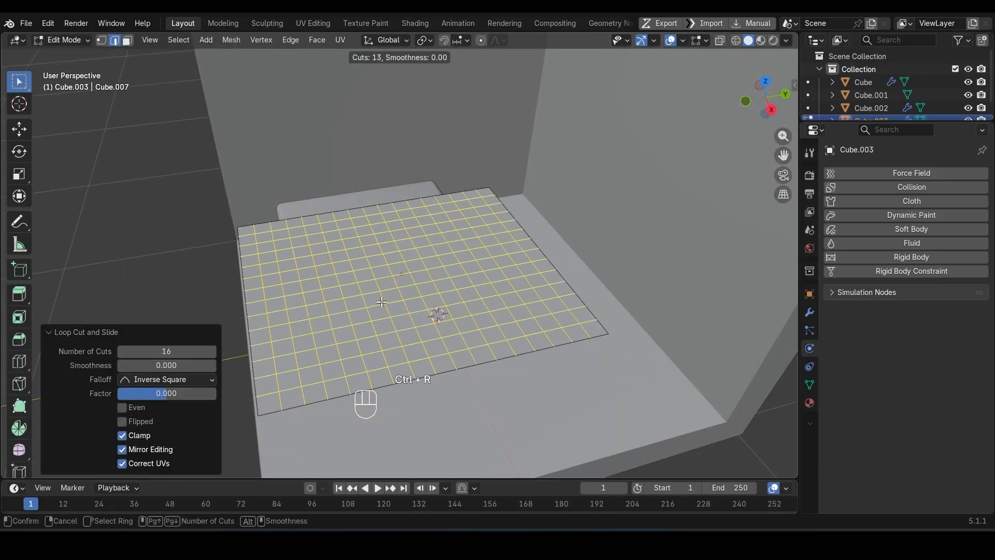
pyautogui.click(381, 302)
pyautogui.rightClick(382, 301)
pyautogui.press('Tab')
# Add a Subdivision Surface modifier to the blanket plane and apply it to get a dense mesh.
pyautogui.click(809, 313)
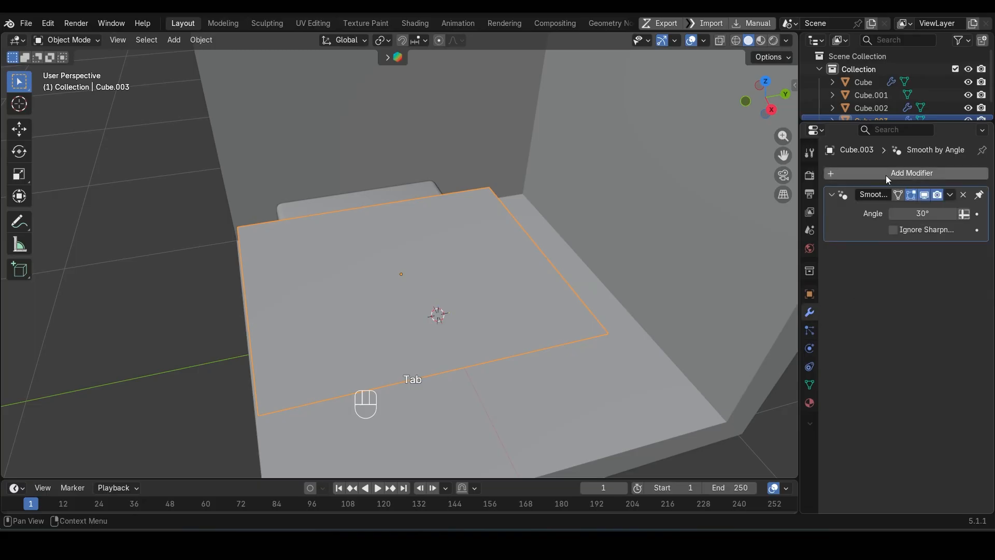
pyautogui.click(885, 174)
pyautogui.moveTo(885, 175)
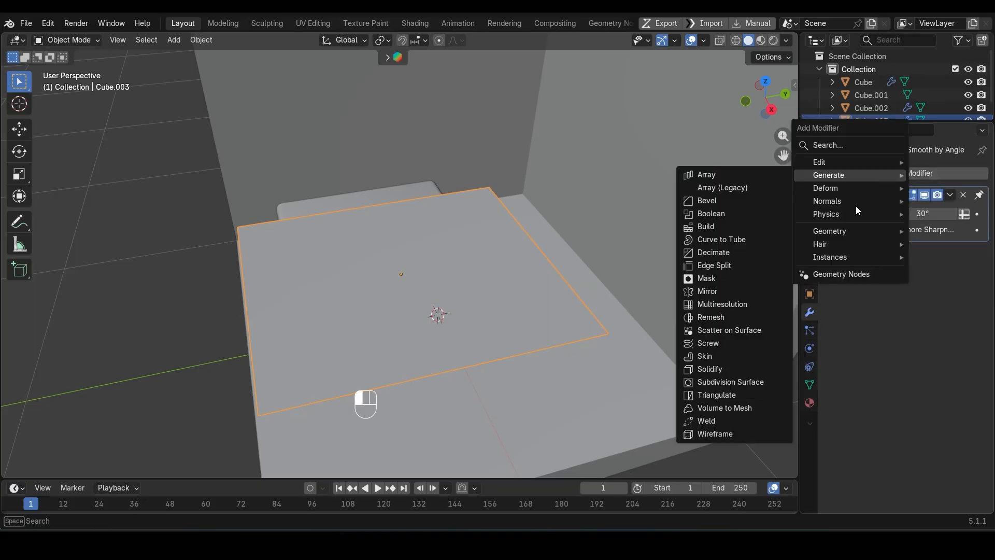
pyautogui.click(717, 381)
pyautogui.click(950, 194)
pyautogui.click(938, 210)
pyautogui.press('Tab')
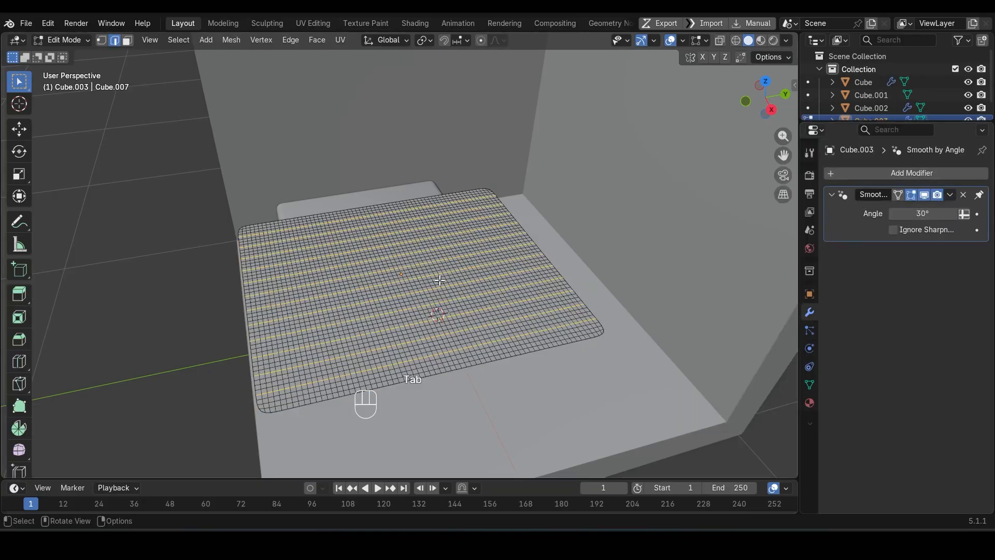
pyautogui.press('Tab')
# Enable Collision physics on the room shell and on the bed block.
pyautogui.scroll(-2, 404, 295)
pyautogui.moveTo(404, 296); pyautogui.dragTo(444, 282, button='middle')
pyautogui.click(500, 373)
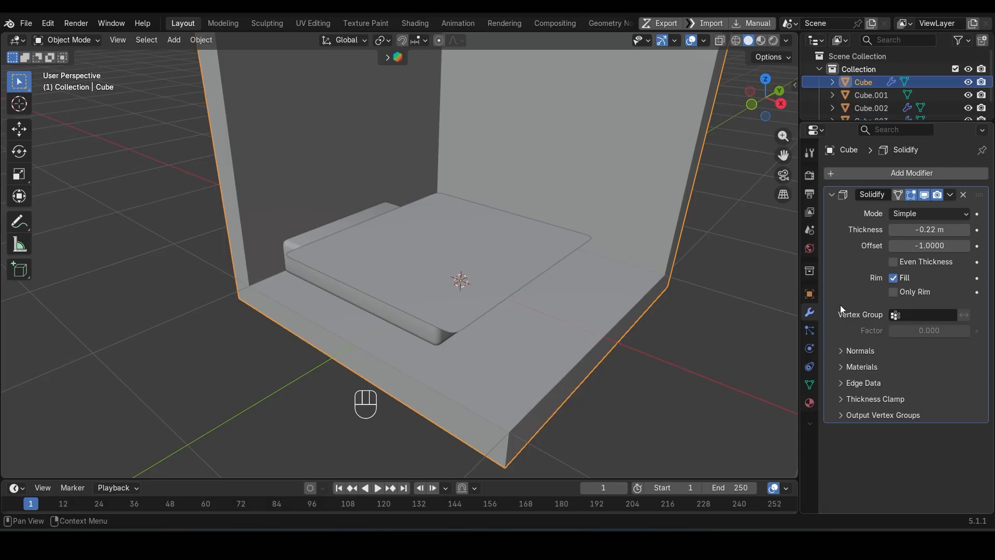
pyautogui.click(809, 348)
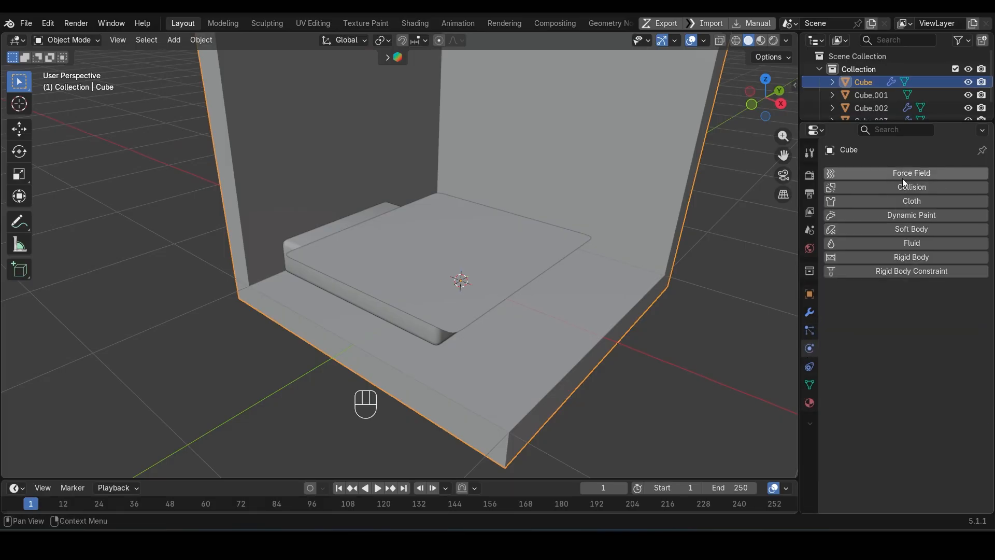
pyautogui.click(904, 187)
pyautogui.click(370, 309)
pyautogui.click(904, 187)
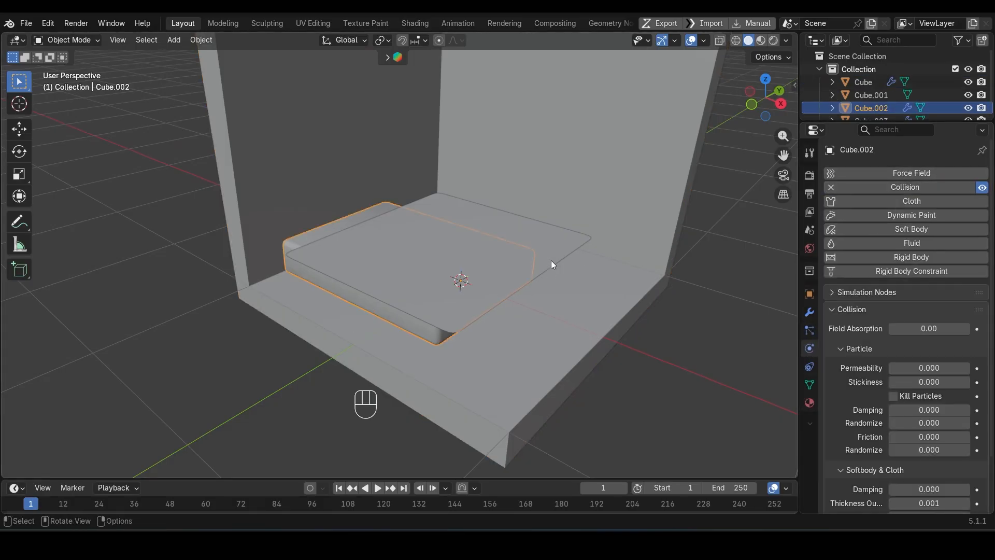
# Add Cloth physics to the blanket plane and enable its pressure with a value of 3.000.
pyautogui.click(550, 262)
pyautogui.click(899, 201)
pyautogui.scroll(-15, 887, 270)
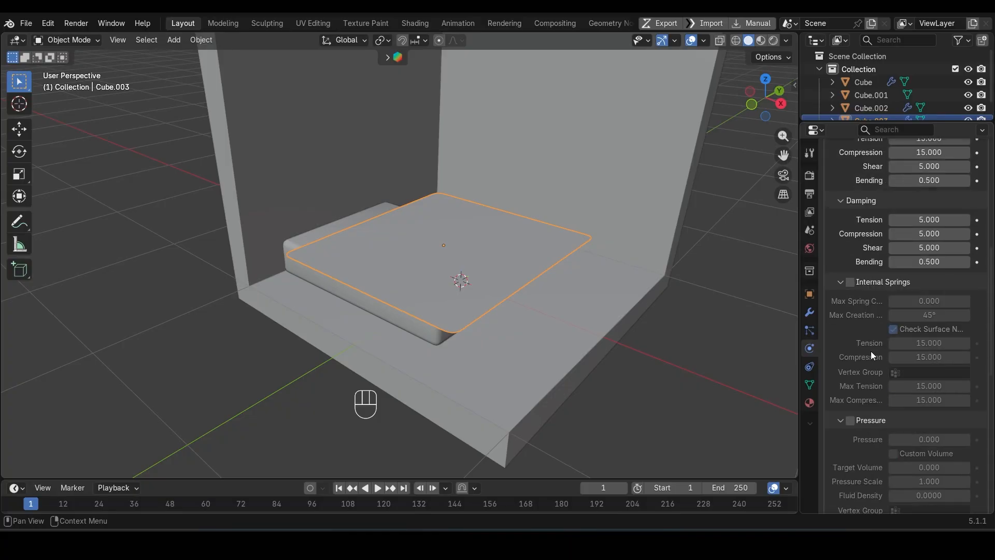
pyautogui.scroll(-5, 908, 300)
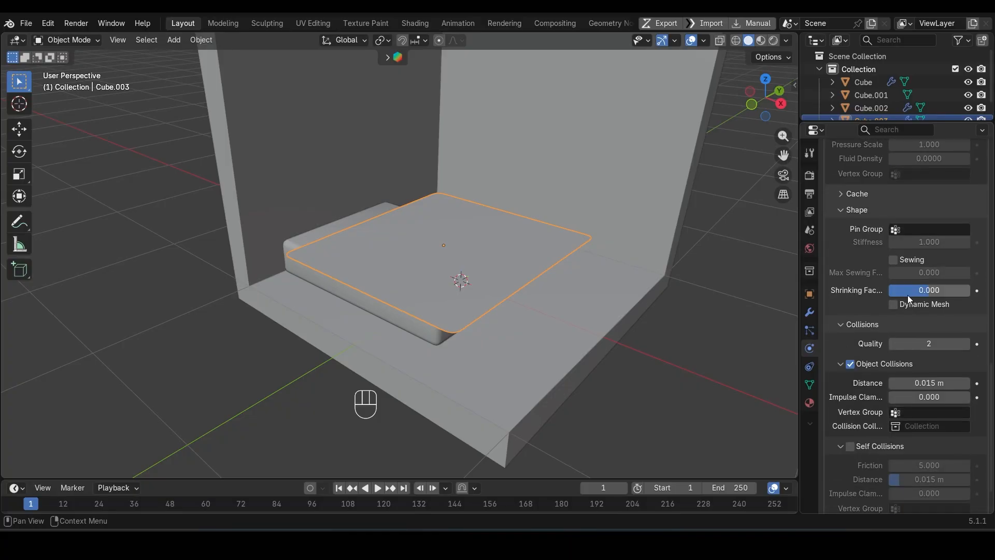
pyautogui.scroll(12, 908, 299)
pyautogui.click(851, 343)
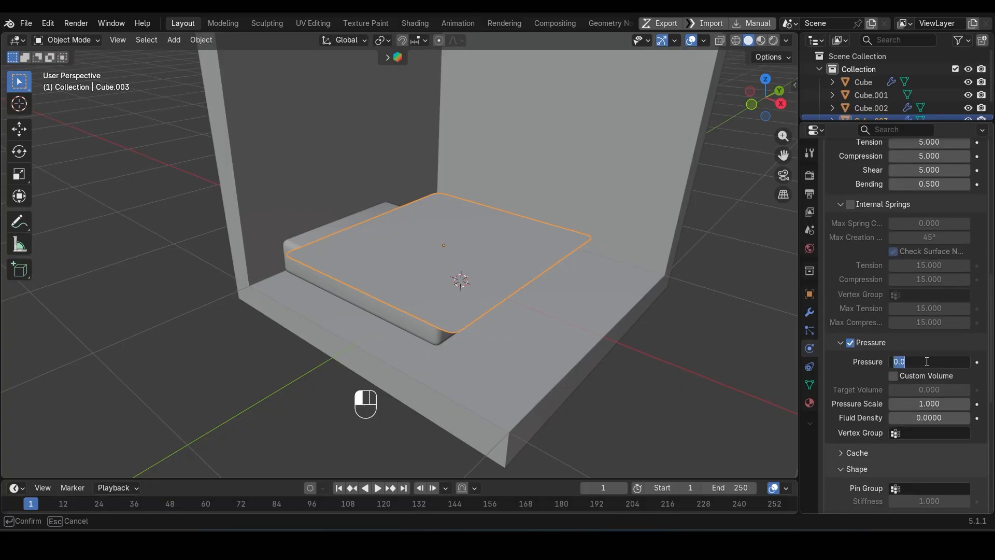
# Play the cloth simulation so the blanket drapes over the bed, stopping at about frame 22.
pyautogui.press('space')
pyautogui.press('space')
pyautogui.press('space')
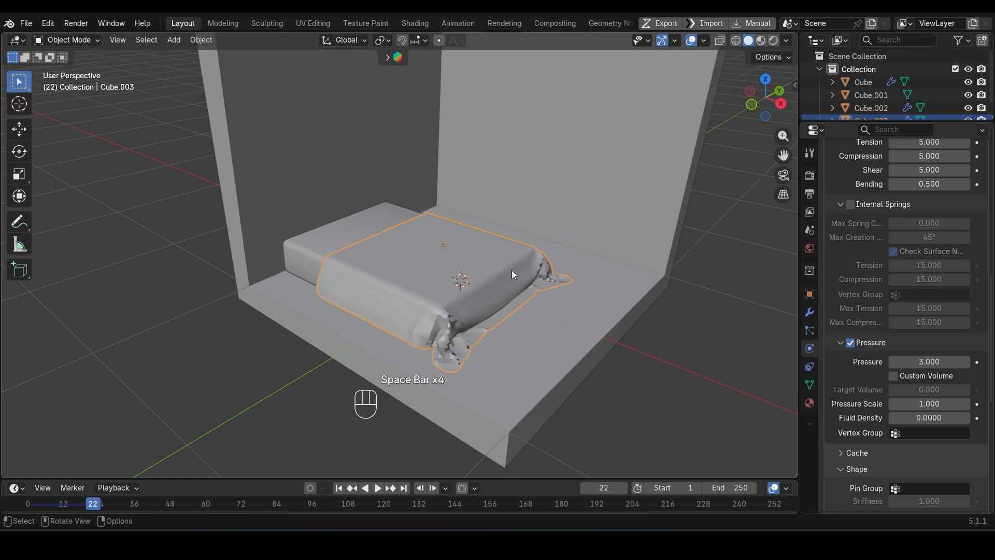
# Apply smooth shading to the draped blanket, keeping its sharp edges.
pyautogui.moveTo(512, 269); pyautogui.dragTo(471, 260, button='middle')
pyautogui.rightClick(470, 260)
pyautogui.click(456, 247)
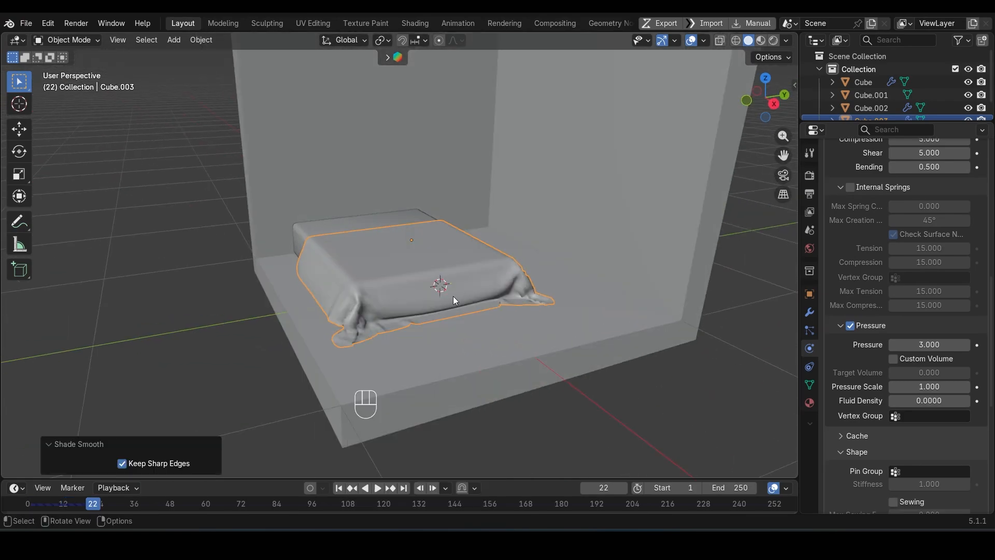
# Add a level 1 Subdivision Surface to the blanket and convert it to a plain mesh.
pyautogui.moveTo(453, 296)
pyautogui.mouseDown(button='middle')
pyautogui.moveTo(395, 297)
pyautogui.moveTo(465, 309)
pyautogui.moveTo(475, 290)
pyautogui.moveTo(342, 295)
pyautogui.moveTo(437, 299)
pyautogui.mouseUp(button='middle')
pyautogui.hotkey('ctrl', '1')
pyautogui.rightClick(477, 289)
pyautogui.moveTo(533, 310)
pyautogui.click(569, 307)
pyautogui.press('Tab')
pyautogui.press('Tab')
# Add a Solidify modifier to the blanket with thickness -0.02 m and offset 1.0000.
pyautogui.click(809, 312)
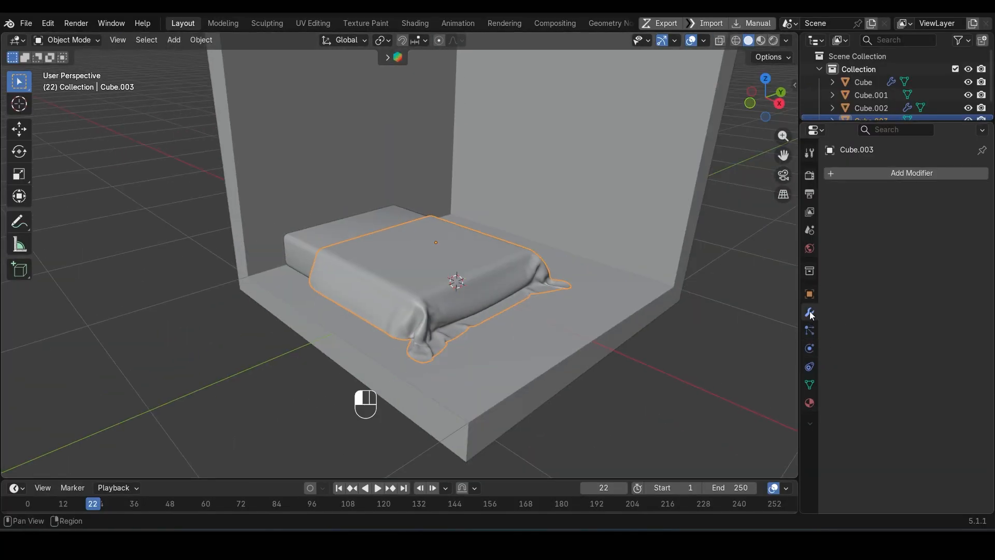
pyautogui.click(898, 173)
pyautogui.moveTo(881, 178)
pyautogui.click(732, 371)
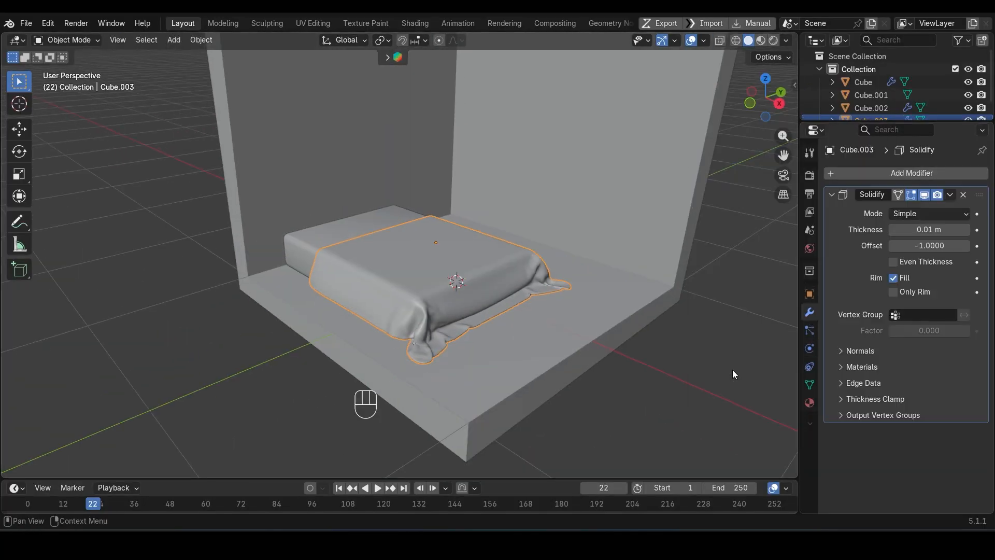
pyautogui.scroll(2, 732, 369)
pyautogui.moveTo(929, 230); pyautogui.dragTo(970, 246)
pyautogui.scroll(1, 589, 386)
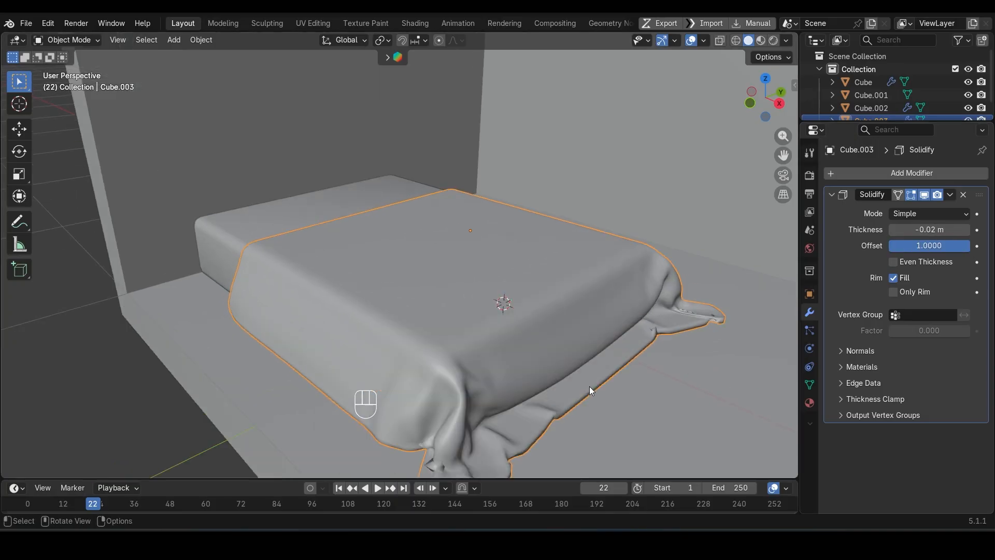
# Examine the blanket's corner folds from several sides in Sculpt Mode and return to Object Mode.
pyautogui.keyDown('alt'); pyautogui.moveTo(589, 386); pyautogui.dragTo(451, 320, button='middle'); pyautogui.keyUp('alt')
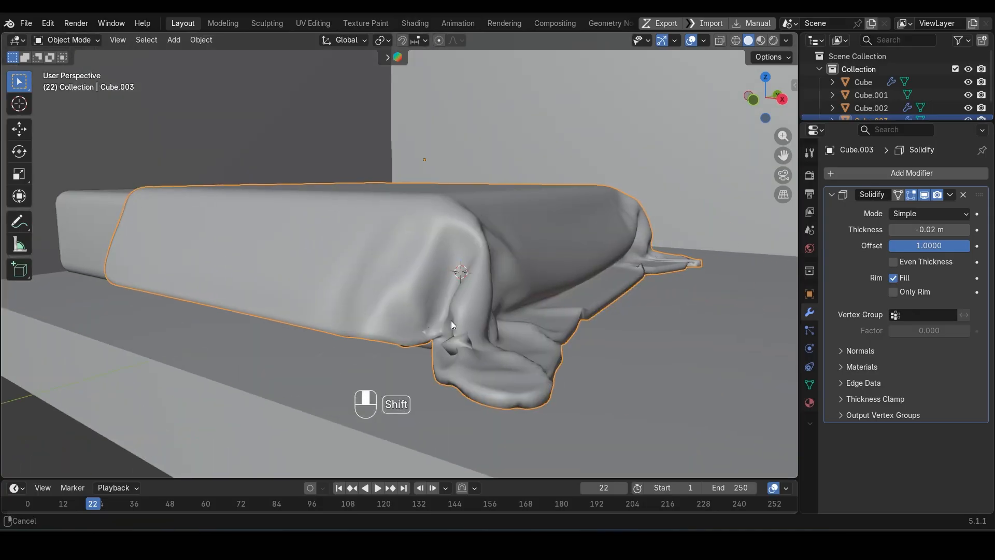
pyautogui.press('Tab')
pyautogui.press('Tab')
pyautogui.press('Tab')
pyautogui.press('Tab')
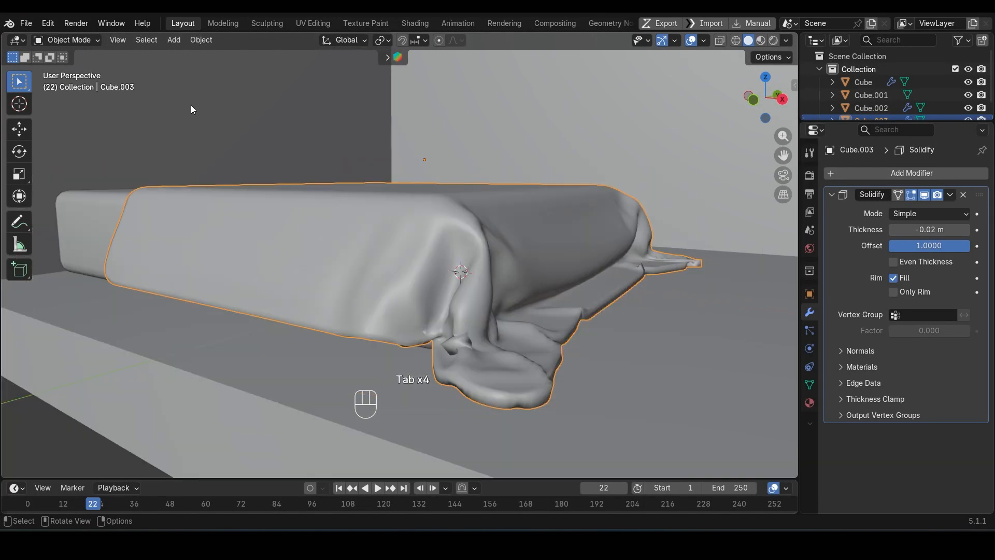
pyautogui.click(66, 40)
pyautogui.click(72, 83)
pyautogui.moveTo(447, 312); pyautogui.dragTo(313, 383, button='middle')
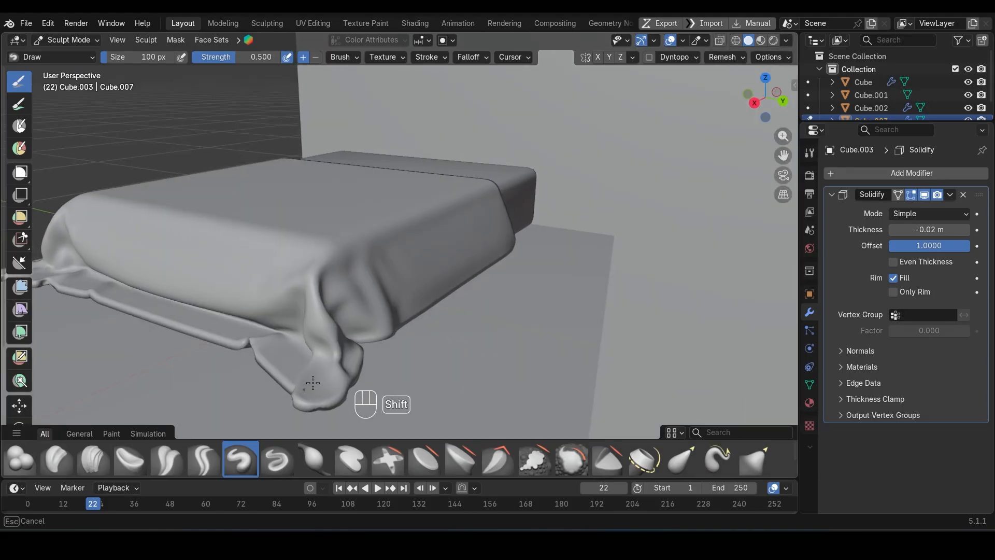
pyautogui.moveTo(259, 352); pyautogui.dragTo(553, 317, button='middle')
pyautogui.keyDown('shift'); pyautogui.moveTo(438, 339); pyautogui.dragTo(570, 259, button='middle'); pyautogui.keyUp('shift')
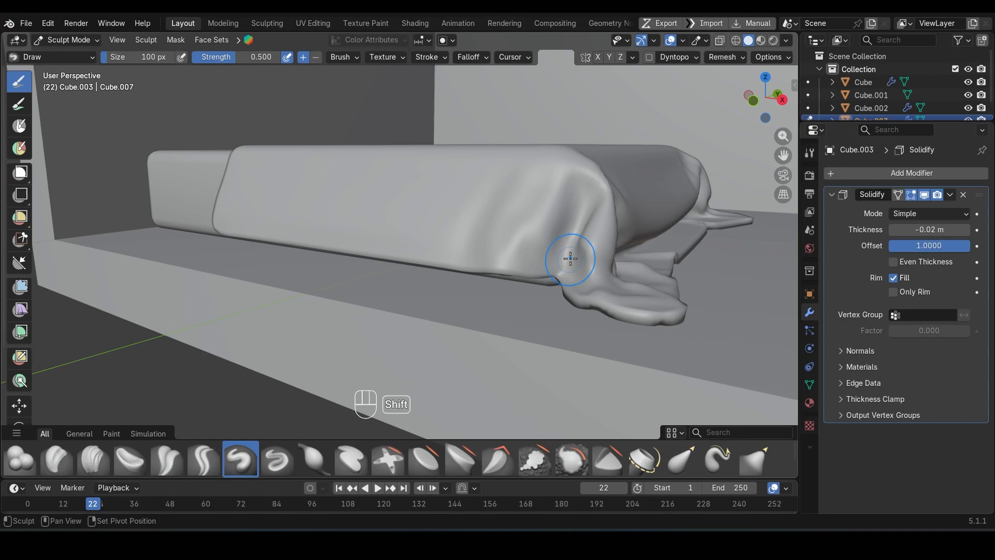
pyautogui.click(67, 40)
pyautogui.click(66, 52)
# Scale the blanket slightly and adjust its height over the bed block.
pyautogui.moveTo(522, 229)
pyautogui.mouseDown(button='middle')
pyautogui.moveTo(398, 289)
pyautogui.moveTo(506, 251)
pyautogui.moveTo(460, 294)
pyautogui.moveTo(453, 271)
pyautogui.mouseUp(button='middle')
pyautogui.press('g')
pyautogui.rightClick(469, 265)
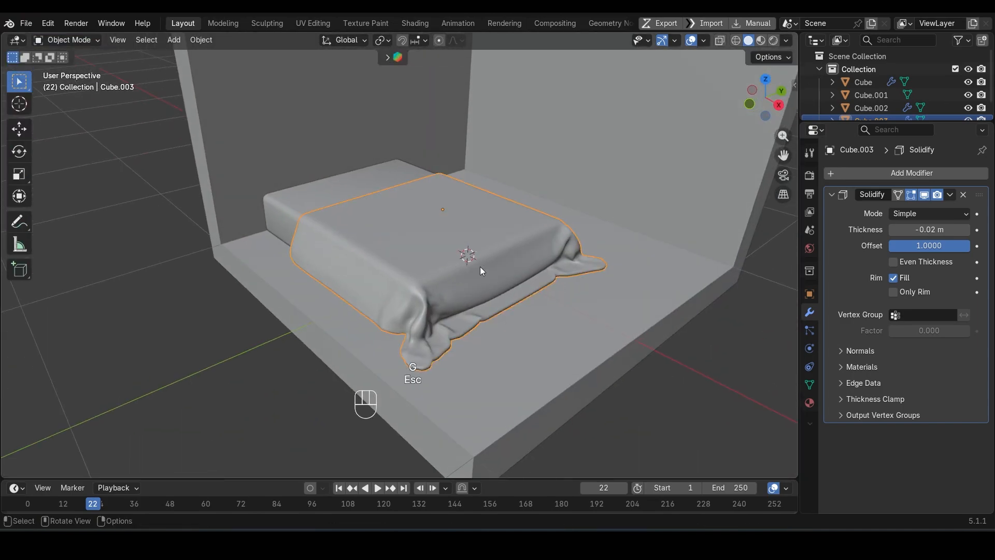
pyautogui.press('s')
pyautogui.click(481, 267)
pyautogui.press('g')
pyautogui.press('z')
pyautogui.click(483, 267)
# Add a 2 m mesh cube at the world origin as the base of a pillow.
pyautogui.moveTo(483, 267); pyautogui.dragTo(422, 322, button='middle')
pyautogui.click(385, 269)
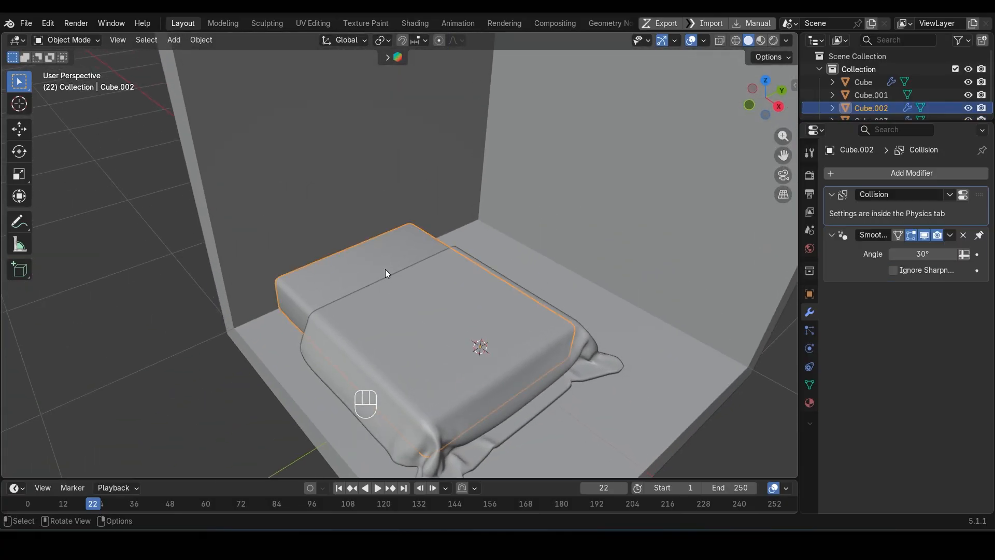
pyautogui.hotkey('shift', 's')
pyautogui.press('Escape')
pyautogui.hotkey('shift', 'a')
pyautogui.moveTo(381, 264)
pyautogui.click(478, 276)
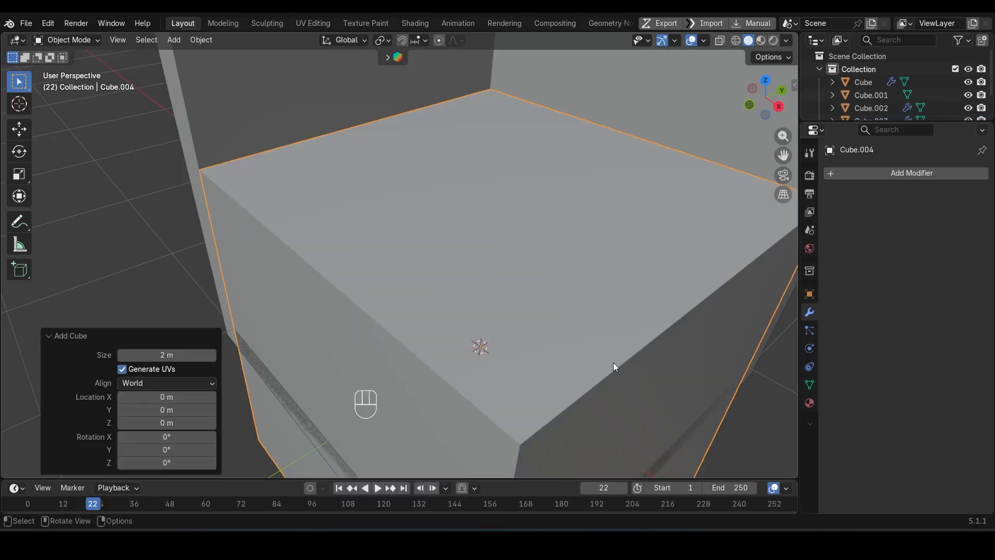
# Scale the cube down and raise it about 0.58 m so it sits above the bed.
pyautogui.press('s')
pyautogui.click(505, 333)
pyautogui.press('g')
pyautogui.press('z')
pyautogui.click(503, 244)
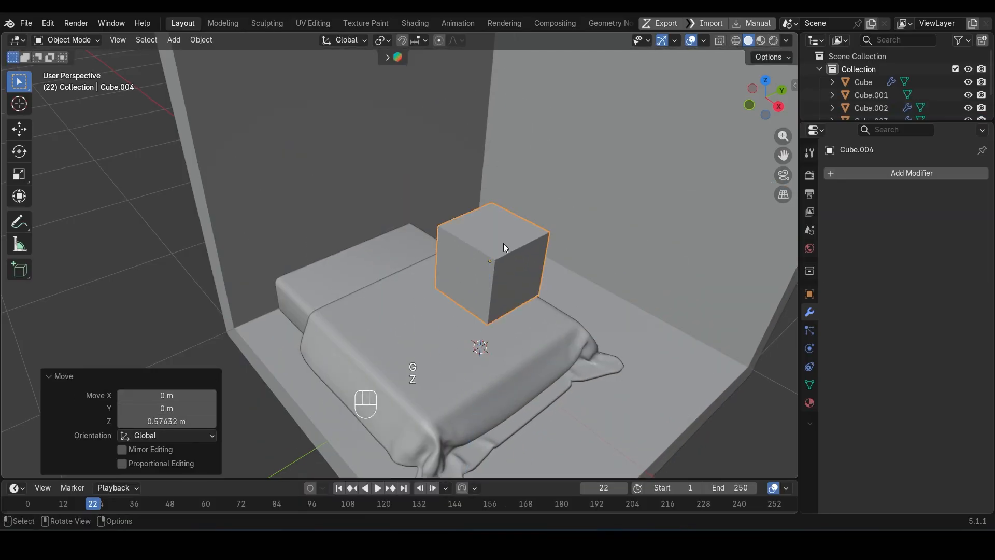
# Flatten the cube along Z into a thin slab, apply its scale and adjust its overall size.
pyautogui.scroll(1, 513, 254)
pyautogui.moveTo(565, 297); pyautogui.dragTo(570, 282, button='middle')
pyautogui.press('s')
pyautogui.press('z')
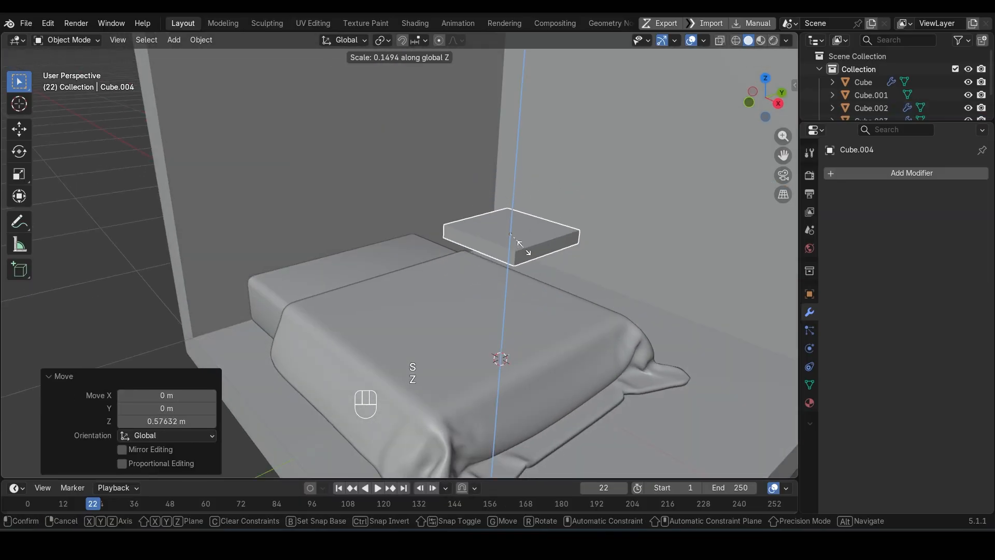
pyautogui.click(596, 309)
pyautogui.press('s')
pyautogui.click(599, 312)
pyautogui.hotkey('ctrl', 'a')
pyautogui.click(647, 280)
pyautogui.moveTo(568, 282); pyautogui.dragTo(563, 360, button='middle')
pyautogui.scroll(2, 563, 360)
pyautogui.press('s')
pyautogui.click(580, 365)
# Divide the slab into a grid with eight loop cuts in each horizontal direction.
pyautogui.press('Tab')
pyautogui.hotkey('ctrl', 'r')
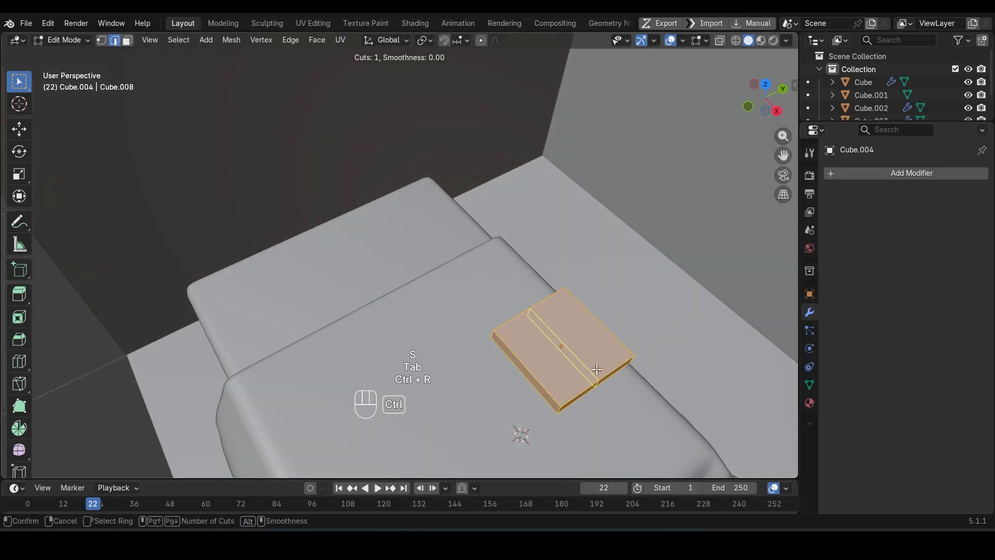
pyautogui.click(596, 369)
pyautogui.hotkey('ctrl', 'r')
pyautogui.click(570, 366)
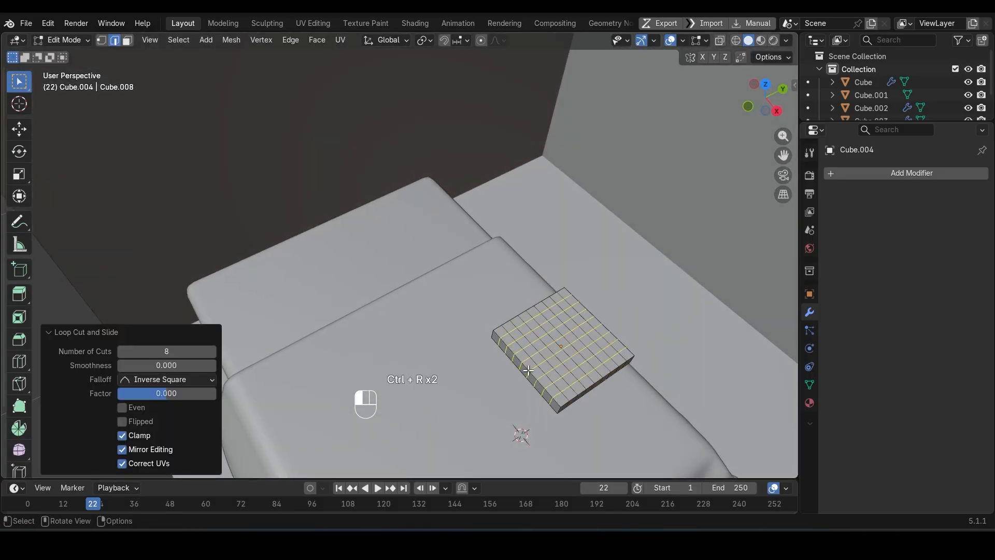
pyautogui.press('Tab')
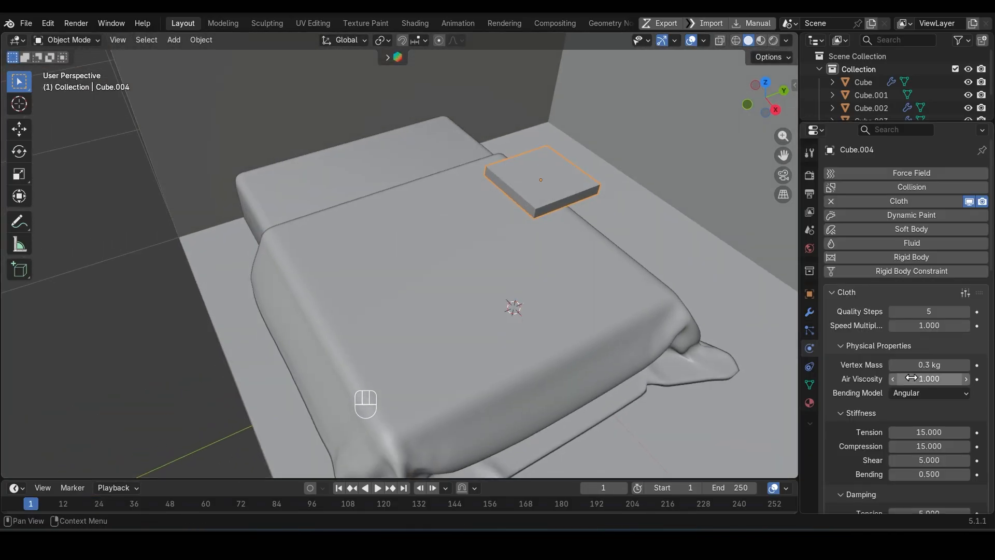
# Enable pressure in the slab's cloth physics and set it to 8.000.
pyautogui.scroll(-10, 915, 393)
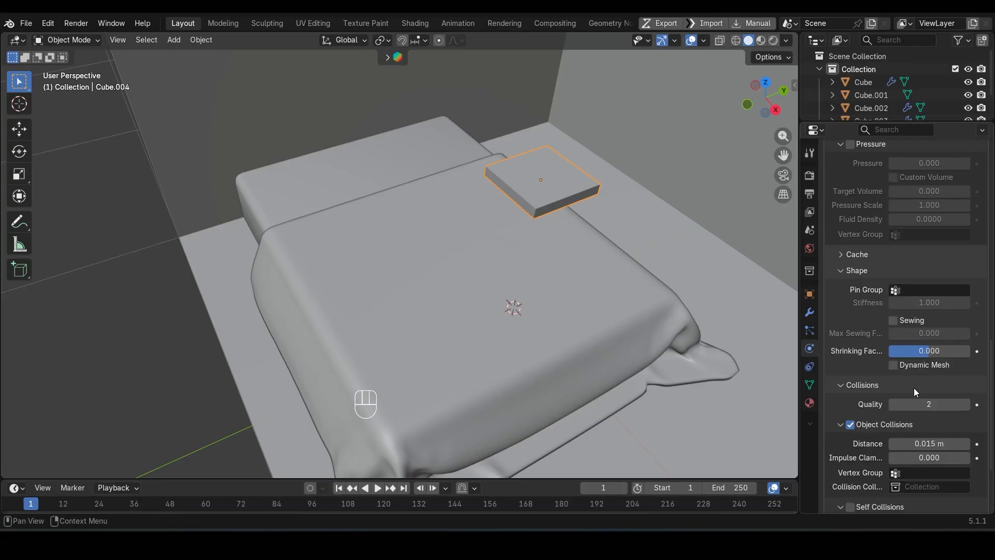
pyautogui.scroll(-2, 863, 406)
pyautogui.scroll(7, 903, 382)
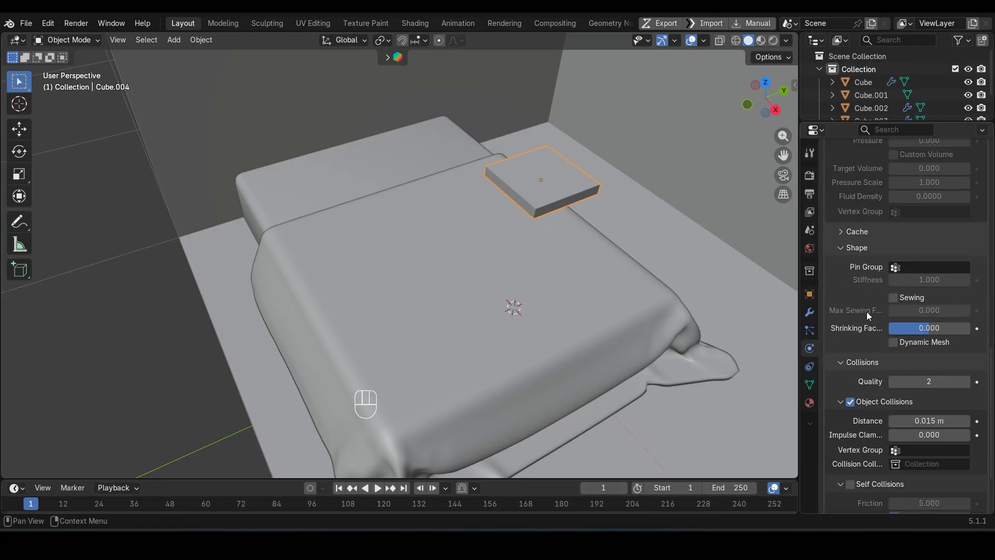
pyautogui.scroll(1, 866, 312)
pyautogui.click(849, 277)
pyautogui.click(936, 296)
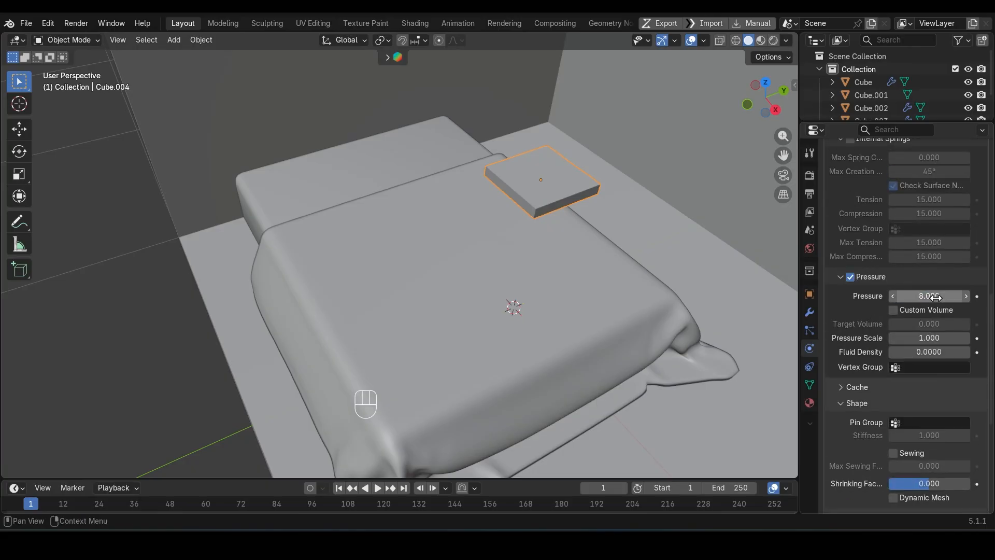
# Shade the slab smooth and play its cloth simulation to test how it inflates.
pyautogui.press('space')
pyautogui.rightClick(549, 225)
pyautogui.click(519, 180)
pyautogui.press('space')
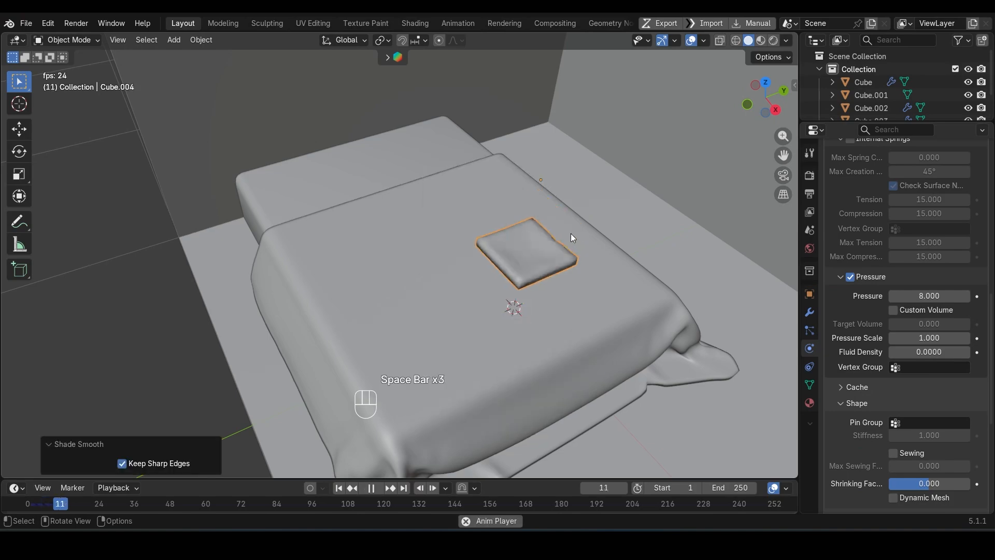
pyautogui.press('space')
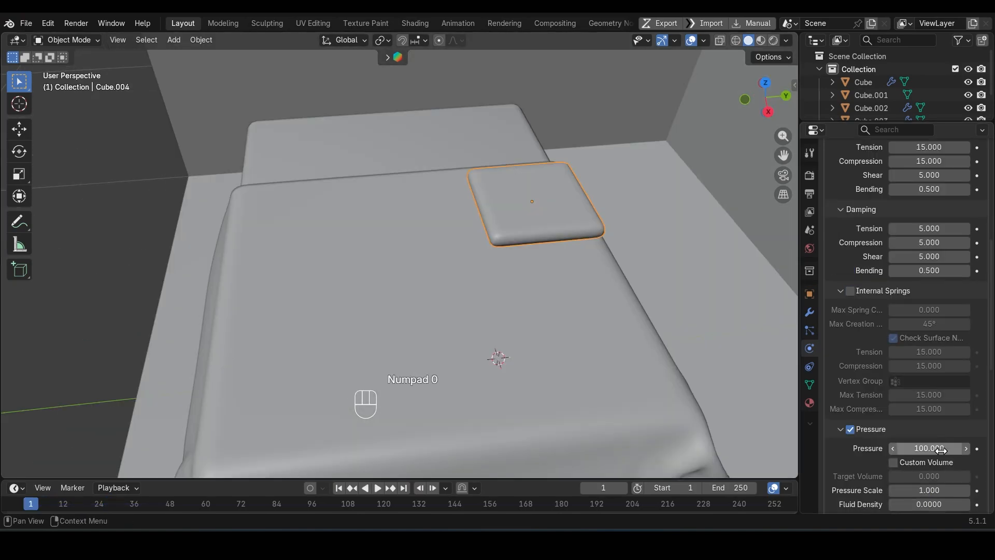
# Play the pillow's cloth simulation to about frame 45 and convert the inflated result to a mesh.
pyautogui.press('space')
pyautogui.press('space')
pyautogui.moveTo(530, 312); pyautogui.dragTo(438, 340, button='middle')
pyautogui.rightClick(520, 332)
pyautogui.moveTo(465, 303)
pyautogui.click(526, 300)
pyautogui.press('Tab')
pyautogui.press('Tab')
# Move the pillow's origin to its lowest point.
pyautogui.press('KP_1')
pyautogui.rightClick(487, 229)
pyautogui.click(480, 226)
pyautogui.hotkey('ctrl', 'alt', 'x')
pyautogui.click(491, 299)
pyautogui.scroll(1, 493, 299)
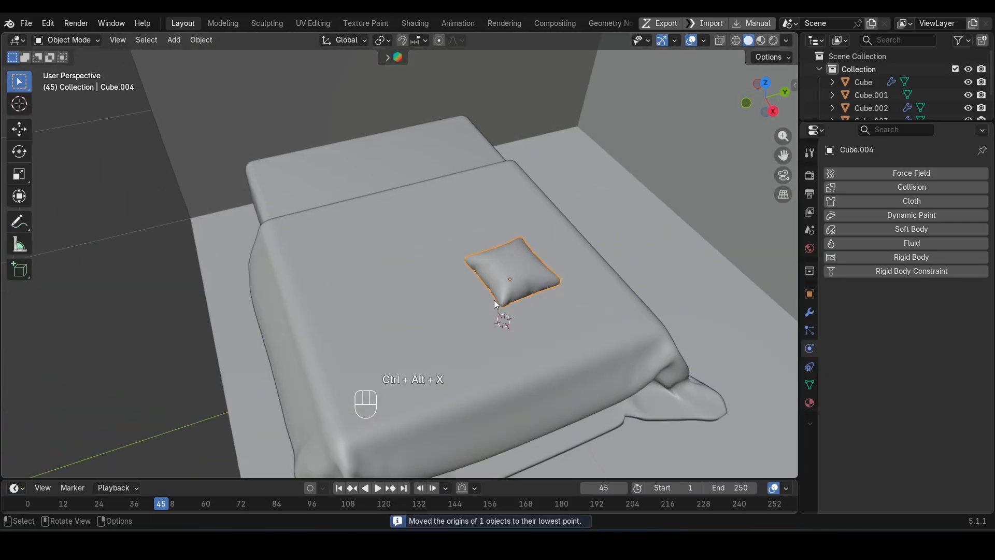
# Move the pillow about -0.44 m along Y and -0.87 m along X to the head of the bed.
pyautogui.moveTo(493, 299); pyautogui.dragTo(480, 327, button='middle')
pyautogui.press('g')
pyautogui.press('y')
pyautogui.click(371, 324)
pyautogui.press('g')
pyautogui.press('x')
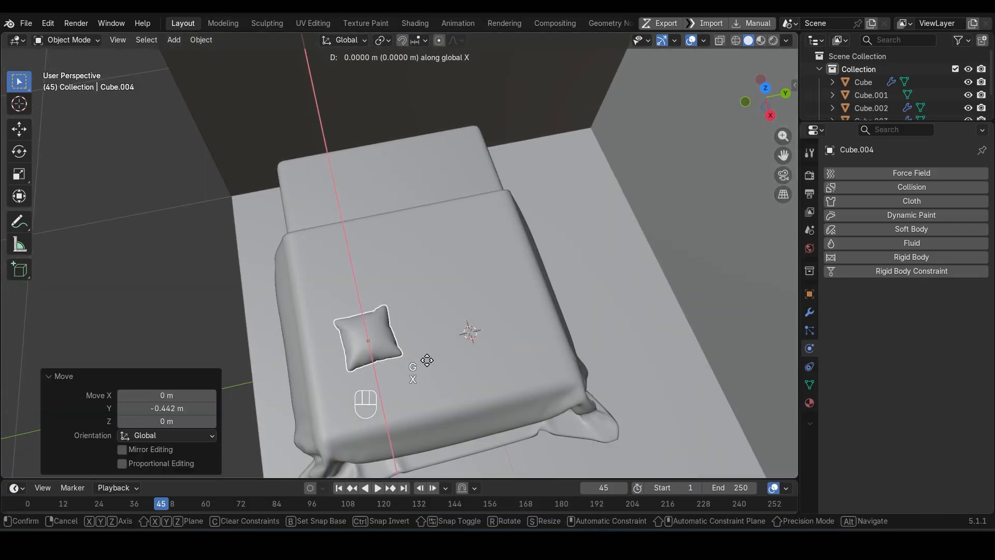
pyautogui.click(424, 183)
# Tilt the pillow up so it leans toward the wall behind the bed.
pyautogui.press('KP_Decimal')
pyautogui.moveTo(427, 254); pyautogui.dragTo(505, 245, button='middle')
pyautogui.scroll(-1, 505, 246)
pyautogui.press('r')
pyautogui.press('x')
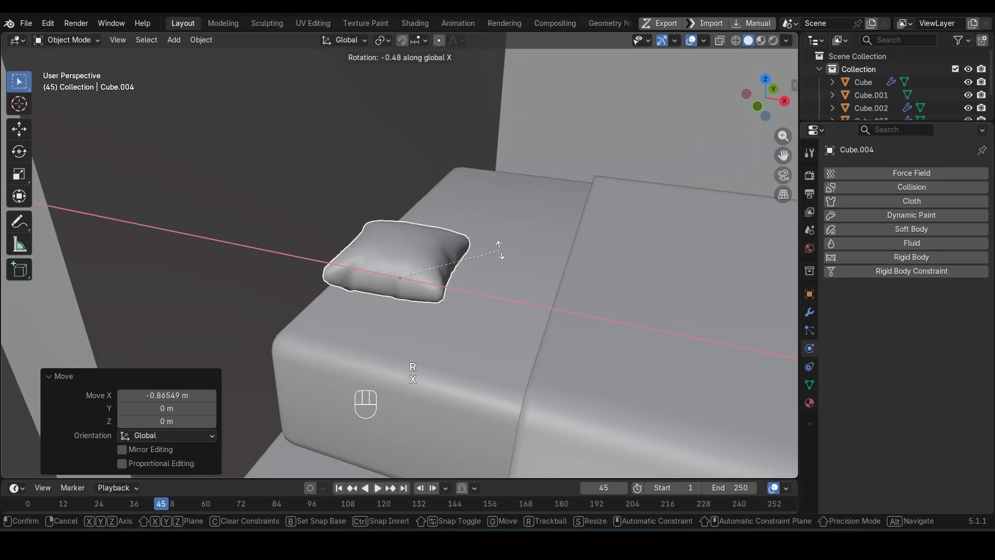
pyautogui.click(479, 337)
# Raise the pillow about 0.10 m, shift it about -0.11 m along X and fine-tune its position in front view.
pyautogui.press('g')
pyautogui.press('z')
pyautogui.click(456, 305)
pyautogui.press('g')
pyautogui.press('x')
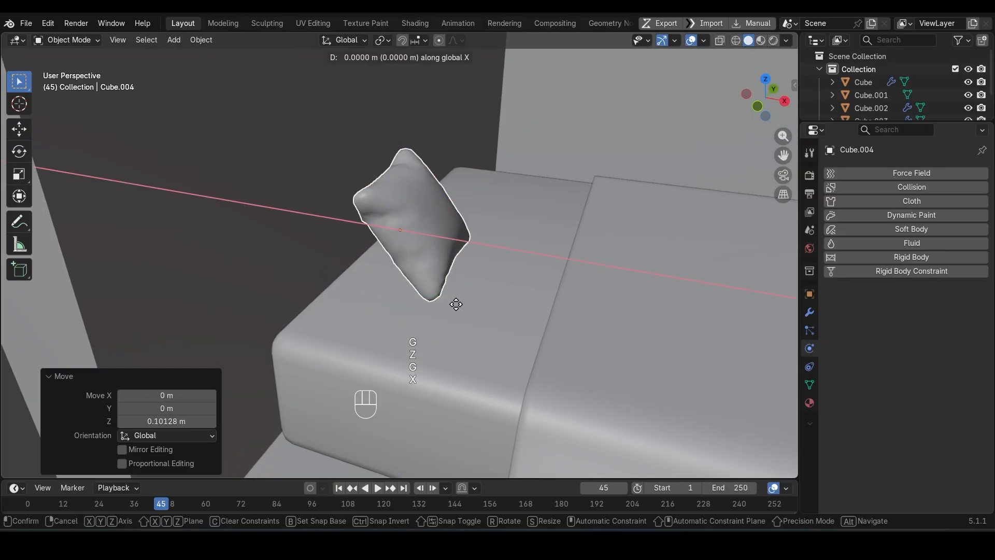
pyautogui.click(400, 311)
pyautogui.press('KP_1')
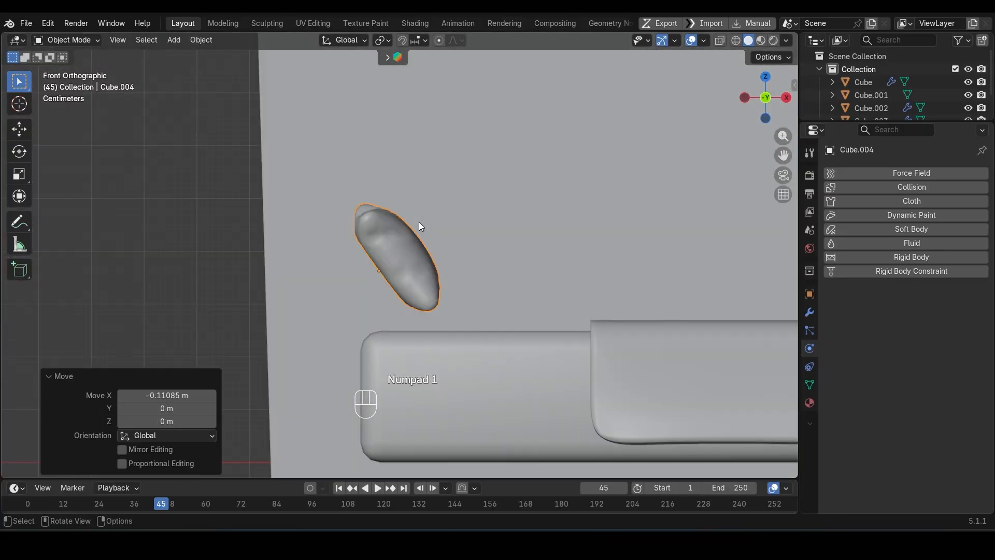
pyautogui.press('g')
pyautogui.click(422, 244)
# Scale the pillow up by a factor of about 1.498.
pyautogui.moveTo(422, 244); pyautogui.dragTo(388, 332, button='middle')
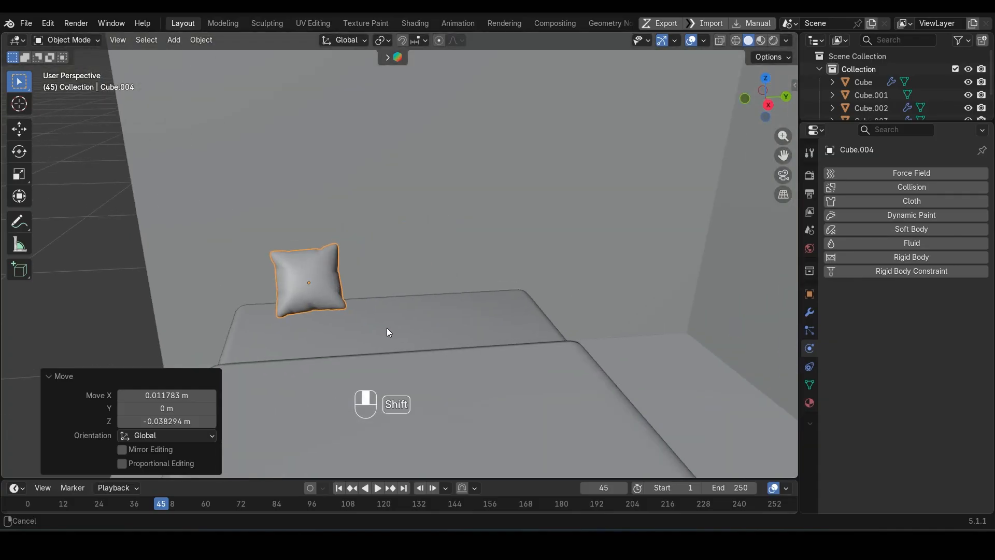
pyautogui.press('s')
pyautogui.click(436, 290)
# Duplicate the pillow and place the copy about 0.43 m along Y beside the first one.
pyautogui.moveTo(436, 290); pyautogui.dragTo(455, 272, button='middle')
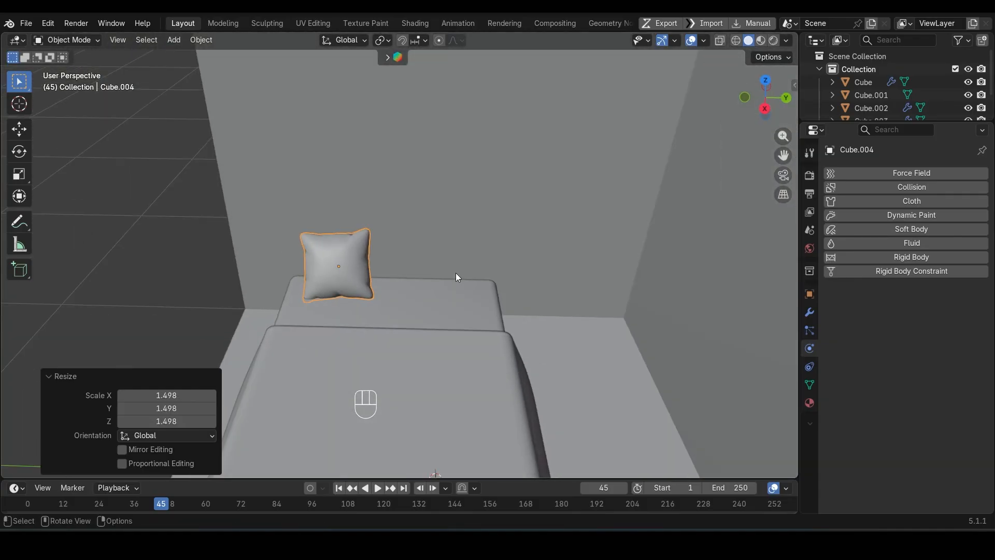
pyautogui.press('KP_3')
pyautogui.hotkey('shift', 'd')
pyautogui.press('y')
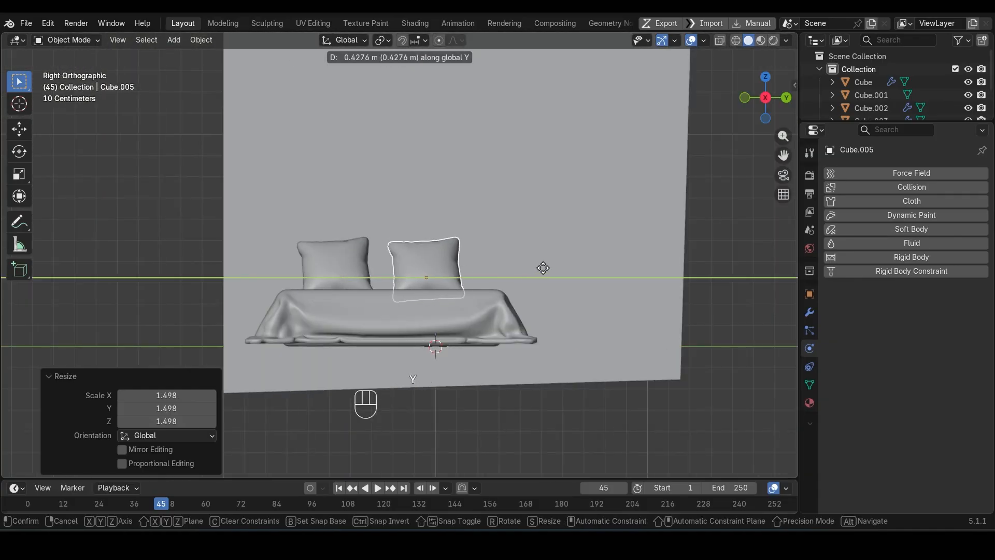
pyautogui.click(542, 267)
pyautogui.press('r')
pyautogui.press('r')
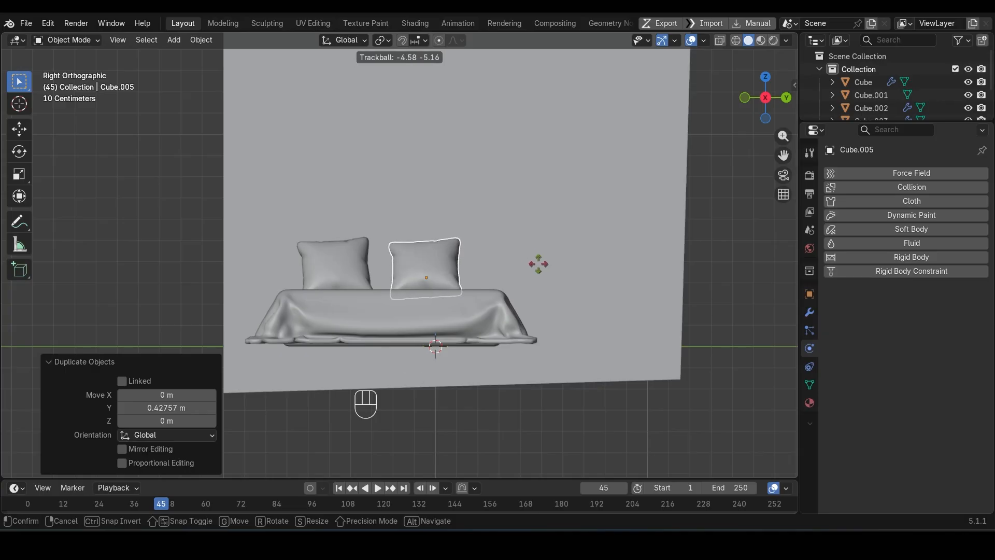
pyautogui.press('Escape')
# Rotate the copied pillow about X and Z and adjust its height on the bed.
pyautogui.press('r')
pyautogui.press('x')
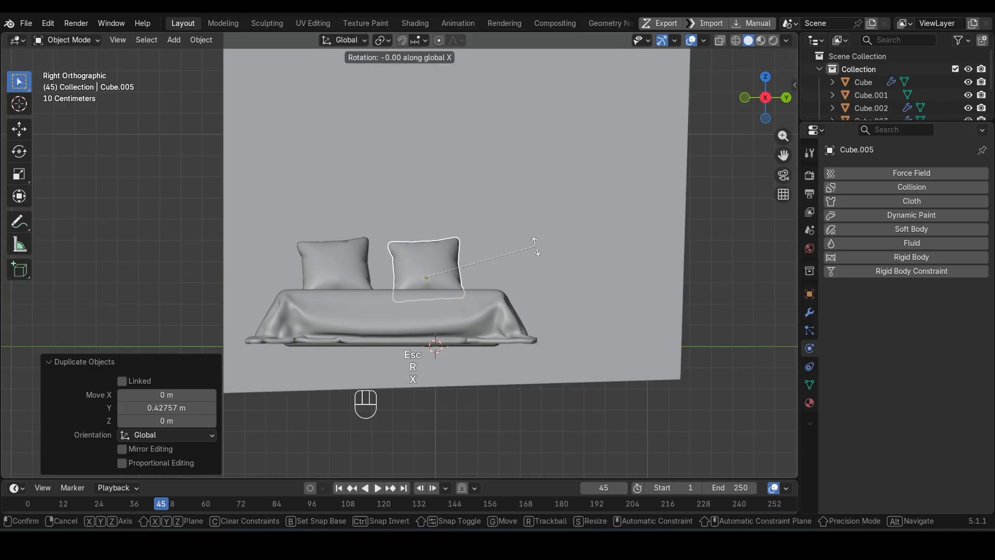
pyautogui.click(551, 265)
pyautogui.moveTo(467, 303); pyautogui.dragTo(429, 266, button='middle')
pyautogui.press('g')
pyautogui.press('z')
pyautogui.click(487, 302)
pyautogui.press('r')
pyautogui.press('z')
pyautogui.click(487, 263)
# Duplicate the second pillow about -0.19 m along Y between the two pillows and scale the copy to about 0.629.
pyautogui.scroll(-3, 430, 267)
pyautogui.press('KP_3')
pyautogui.hotkey('shift', 'd')
pyautogui.click(417, 267)
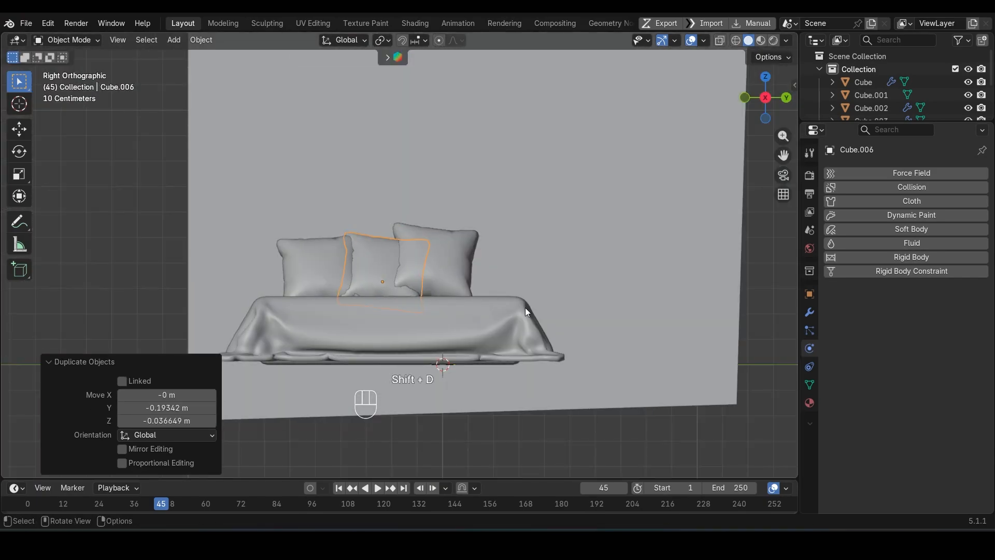
pyautogui.press('s')
pyautogui.click(473, 291)
# Move the small pillow along X so it sits in front of the two larger pillows.
pyautogui.press('g')
pyautogui.press('x')
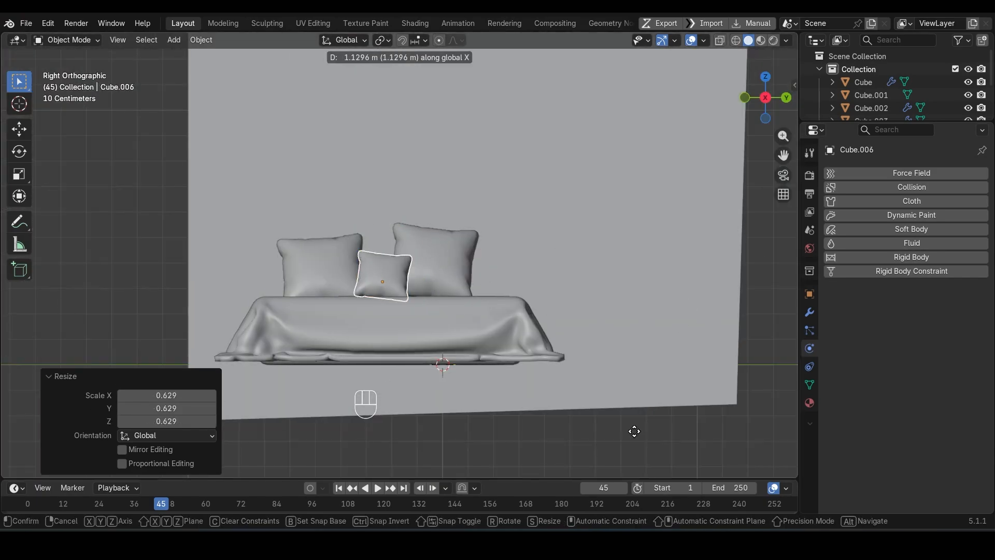
pyautogui.click(624, 392)
pyautogui.moveTo(623, 391); pyautogui.dragTo(648, 412, button='middle')
pyautogui.press('g')
pyautogui.press('x')
pyautogui.click(396, 286)
# Move the small pillow about -0.05 m along Y between the two larger pillows and adjust its scale.
pyautogui.moveTo(398, 290)
pyautogui.mouseDown(button='middle')
pyautogui.moveTo(378, 283)
pyautogui.moveTo(386, 289)
pyautogui.mouseUp(button='middle')
pyautogui.press('g')
pyautogui.press('y')
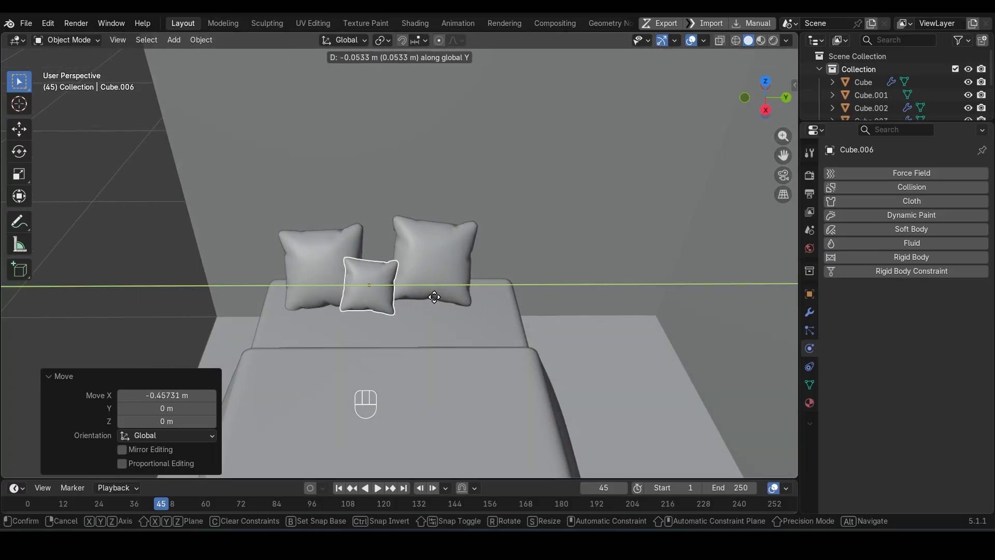
pyautogui.click(434, 297)
pyautogui.press('s')
pyautogui.click(477, 304)
pyautogui.moveTo(474, 302); pyautogui.dragTo(458, 284, button='middle')
pyautogui.scroll(-7, 422, 292)
pyautogui.moveTo(397, 289); pyautogui.dragTo(420, 304, button='middle')
pyautogui.scroll(8, 421, 294)
pyautogui.scroll(-4, 489, 326)
# Duplicate the top face of the mattress in place and separate the copy into its own object.
pyautogui.click(489, 327)
pyautogui.scroll(-1, 489, 327)
pyautogui.keyDown('shift'); pyautogui.click(464, 308); pyautogui.keyUp('shift')
pyautogui.click(385, 272)
pyautogui.scroll(1, 406, 274)
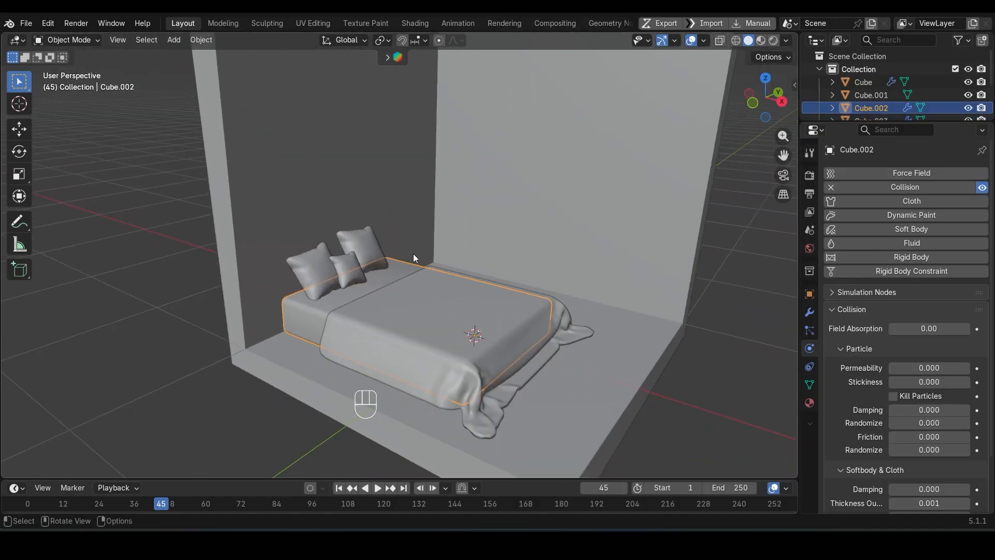
pyautogui.scroll(2, 400, 310)
pyautogui.press('Tab')
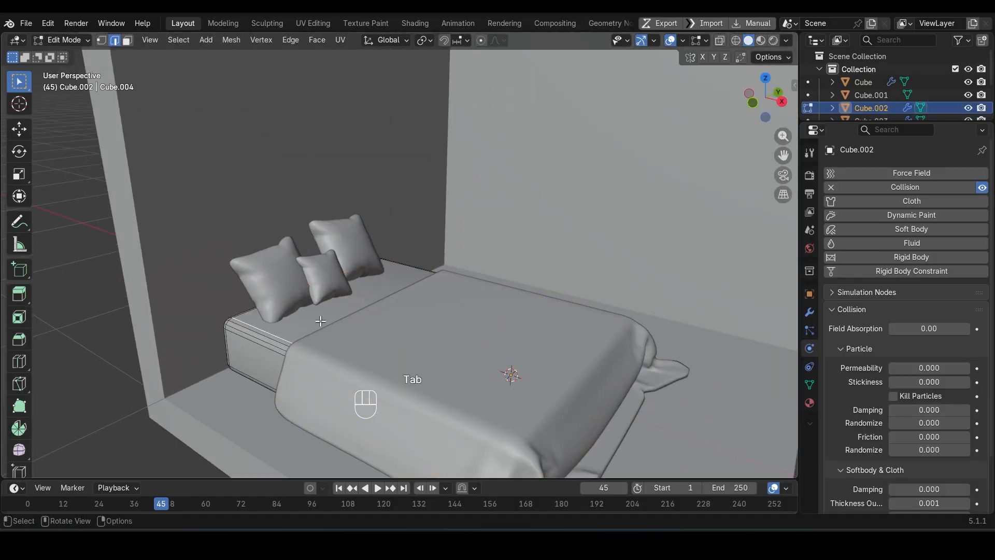
pyautogui.press('3')
pyautogui.hotkey('shift', 'd')
pyautogui.press('Escape')
pyautogui.press('p')
pyautogui.click(487, 349)
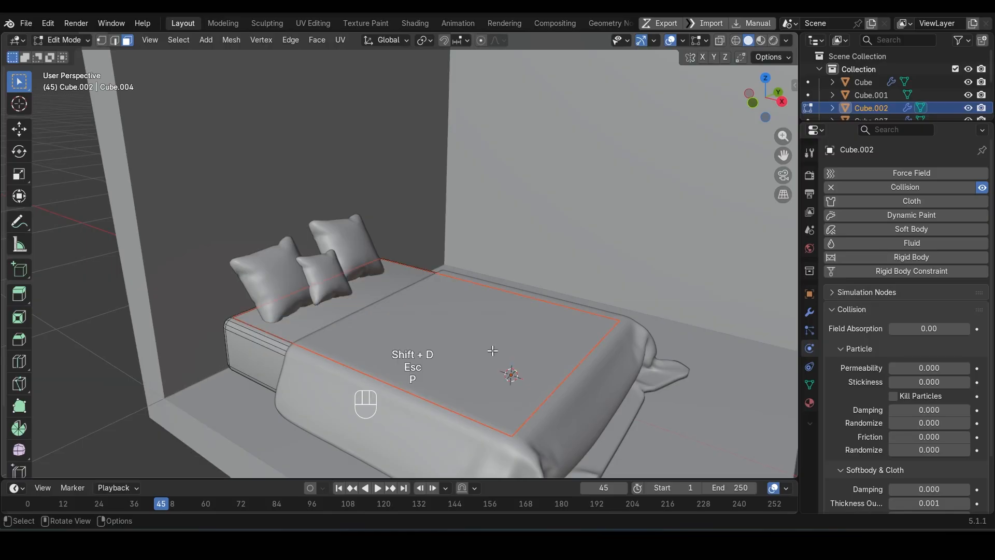
pyautogui.press('Tab')
pyautogui.press('Tab')
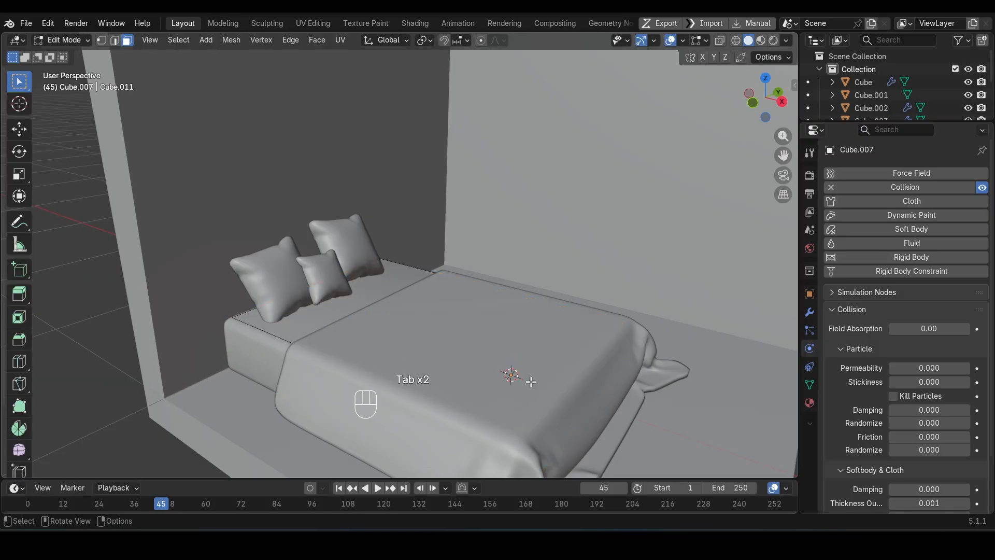
# Extrude the separated mattress-top face upward about 0.014 m and delete its underside face.
pyautogui.press('a')
pyautogui.press('e')
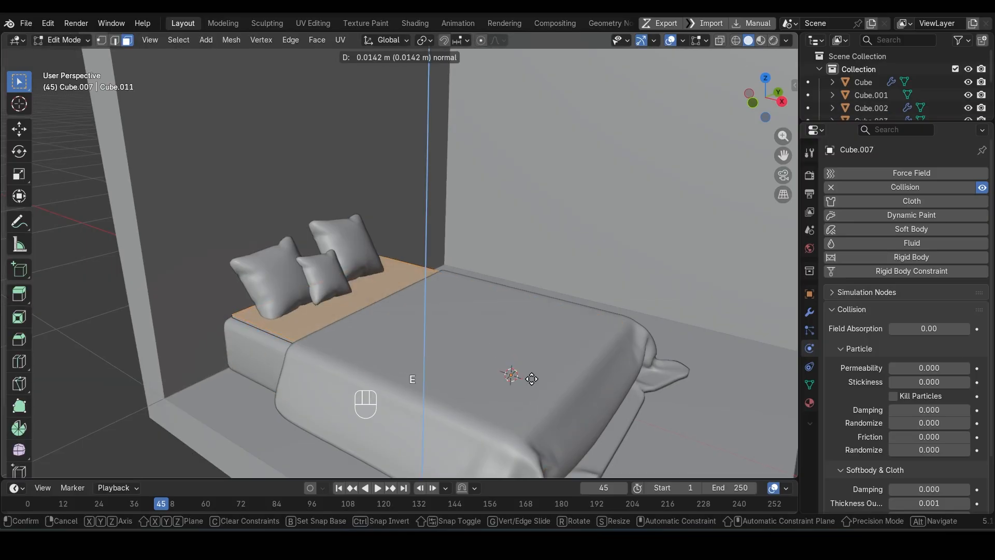
pyautogui.click(532, 378)
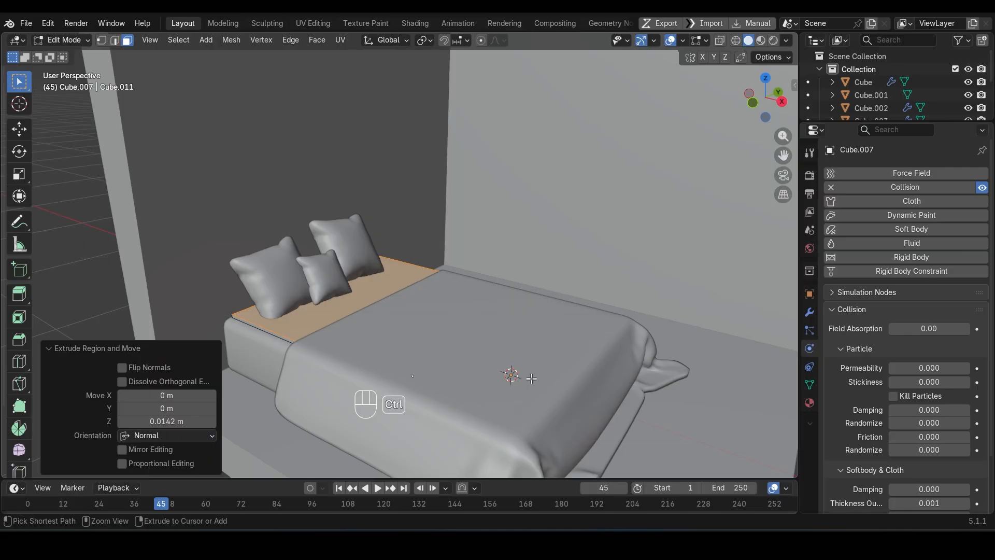
pyautogui.press('ctrl+KP_Add')
pyautogui.hotkey('ctrl', 'i')
pyautogui.press('Delete')
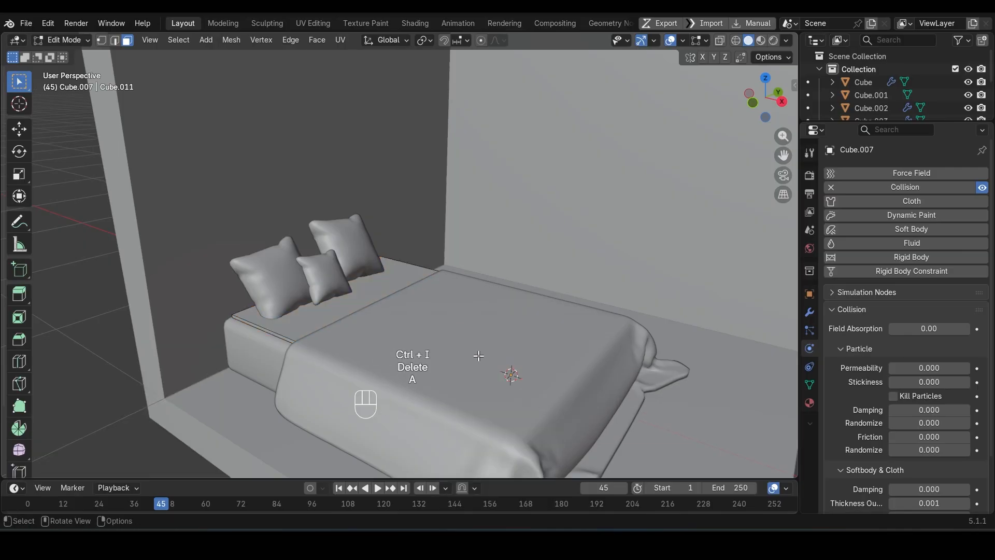
# Apply the thin mattress-top slab's transform and bevel its upper edges about 0.008 m wide with 3 segments.
pyautogui.press('Tab')
pyautogui.hotkey('ctrl', 'a')
pyautogui.click(529, 311)
pyautogui.press('Tab')
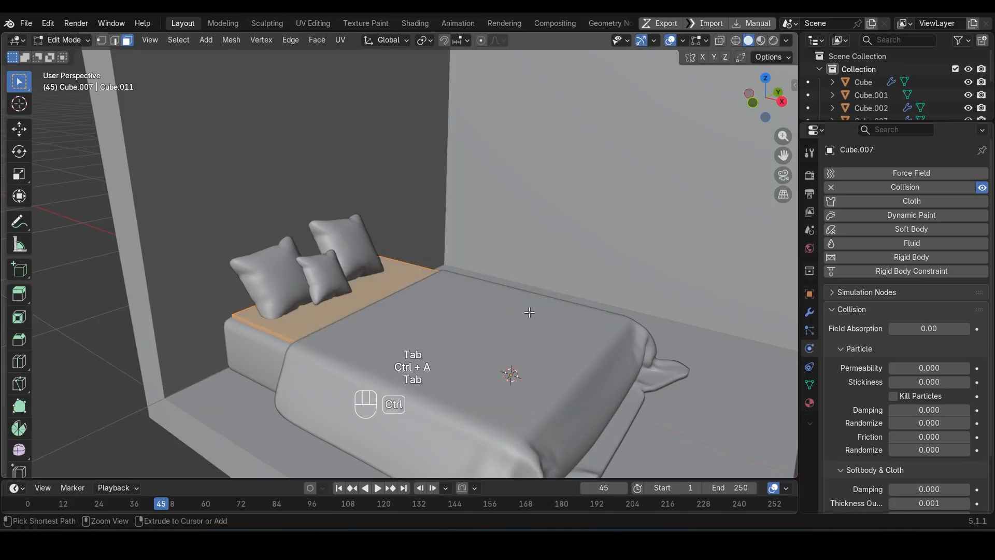
pyautogui.hotkey('ctrl', 'n')
pyautogui.scroll(10, 344, 348)
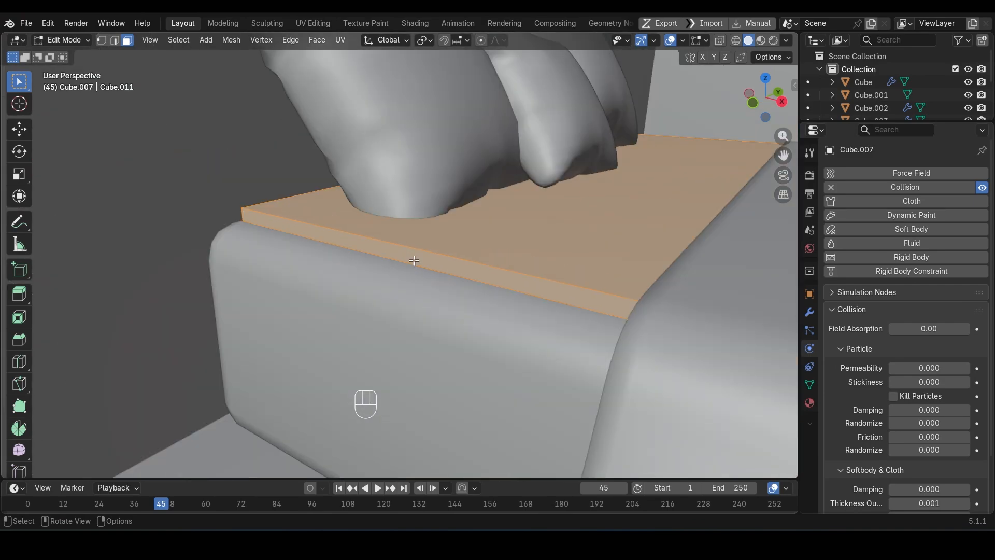
pyautogui.hotkey('ctrl', 'b')
pyautogui.click(405, 275)
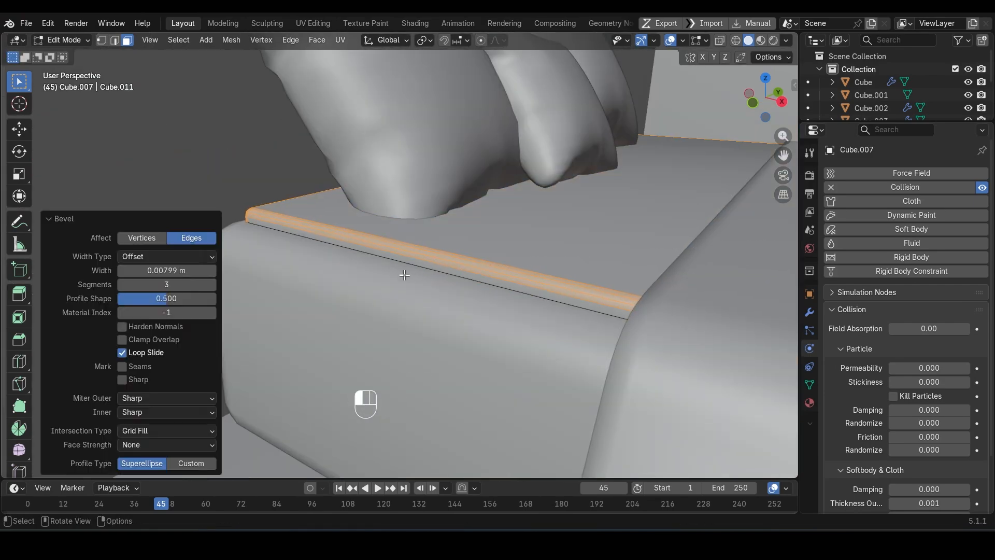
pyautogui.press('Tab')
pyautogui.scroll(-9, 404, 275)
pyautogui.moveTo(404, 275); pyautogui.dragTo(469, 325, button='middle')
pyautogui.hotkey('alt', 'a')
pyautogui.scroll(-3, 450, 283)
pyautogui.scroll(1, 541, 324)
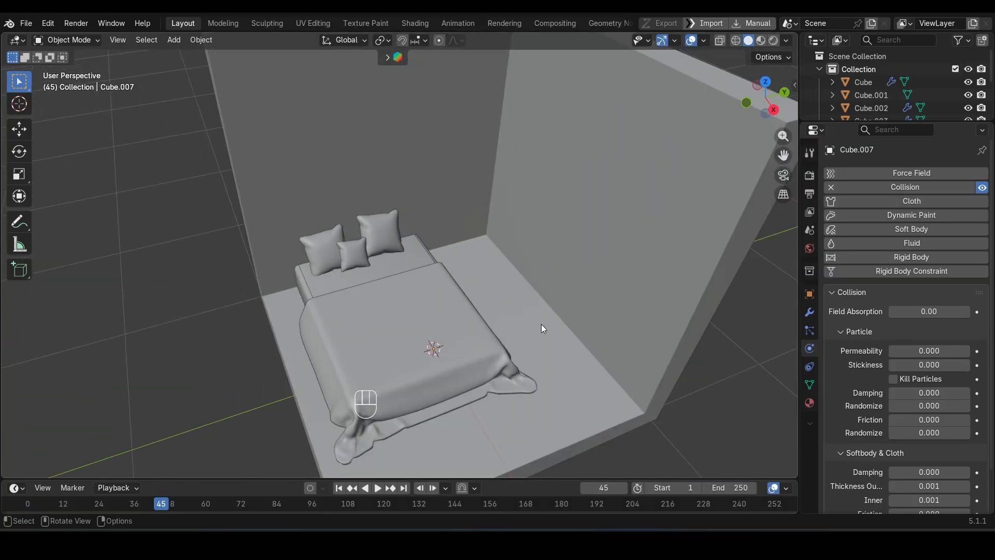
# Add a cube and flatten it into a slab, scaled to 0.040 along Z and 0.323 along X and Y.
pyautogui.keyDown('shift'); pyautogui.moveTo(541, 325); pyautogui.dragTo(514, 321, button='middle'); pyautogui.keyUp('shift')
pyautogui.scroll(1, 515, 322)
pyautogui.hotkey('shift', 'a')
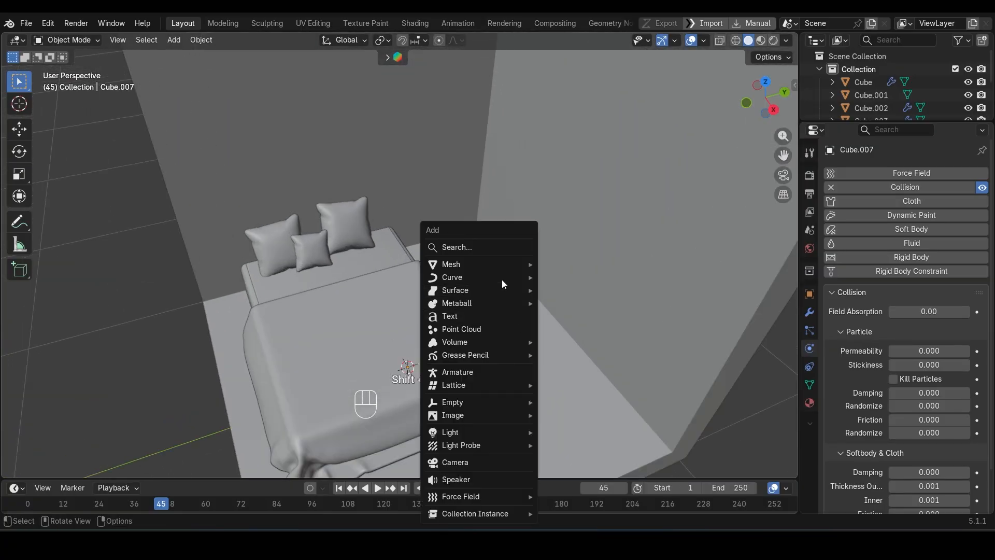
pyautogui.moveTo(502, 265)
pyautogui.click(582, 277)
pyautogui.press('s')
pyautogui.press('z')
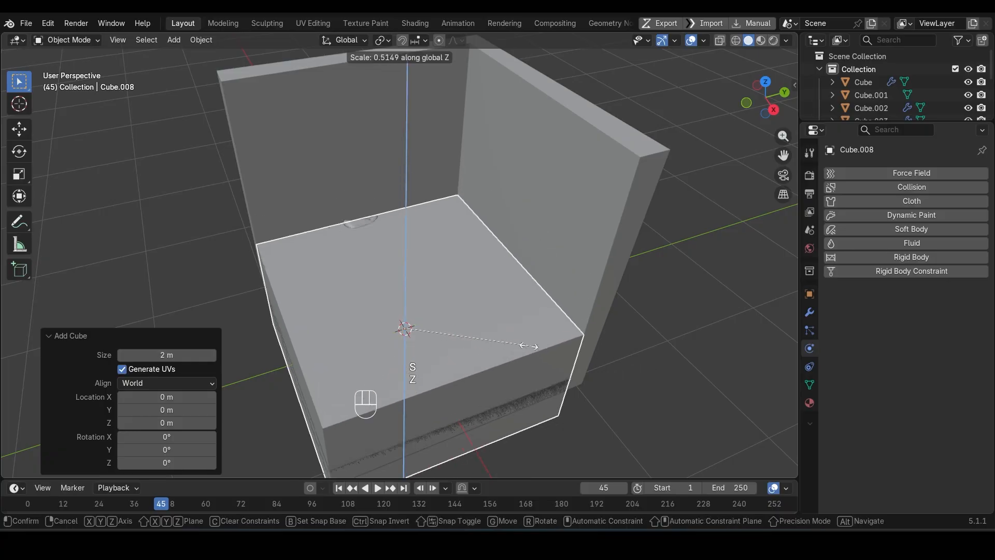
pyautogui.click(414, 334)
pyautogui.press('s')
pyautogui.hotkey('shift', 'z')
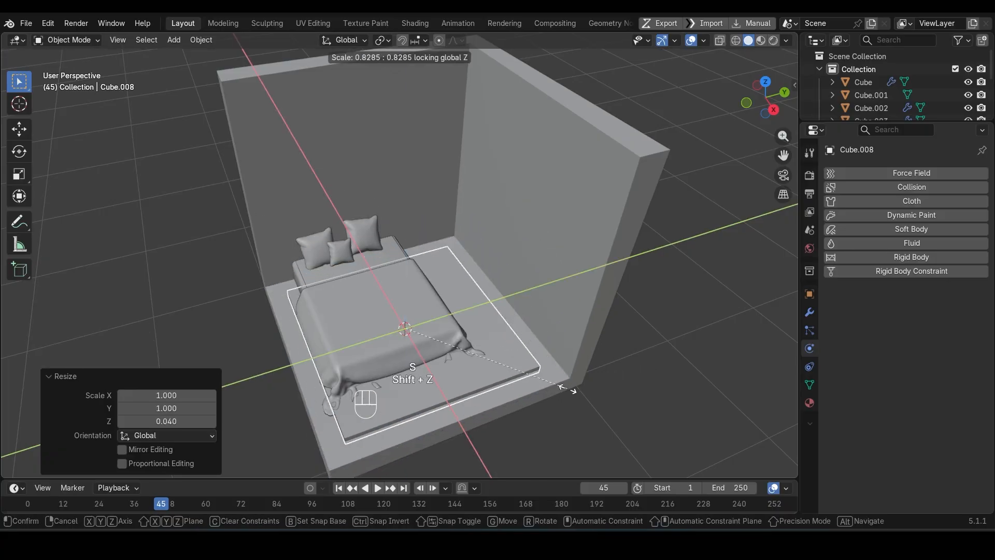
pyautogui.click(465, 352)
# Move the slab beside the bed, about -0.12 m along X, 0.70 m along Y and 0.57 m along Z.
pyautogui.press('g')
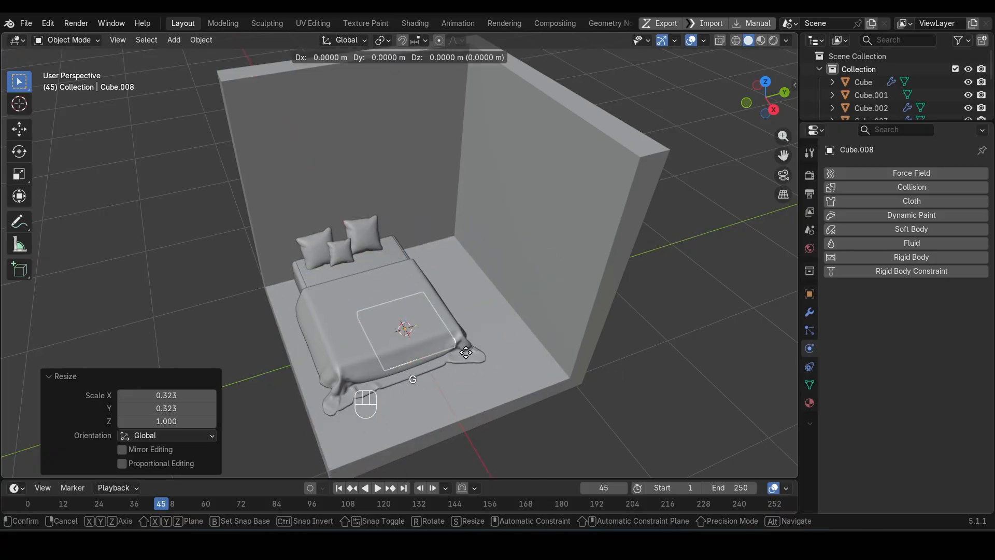
pyautogui.click(477, 332)
pyautogui.press('g')
pyautogui.press('y')
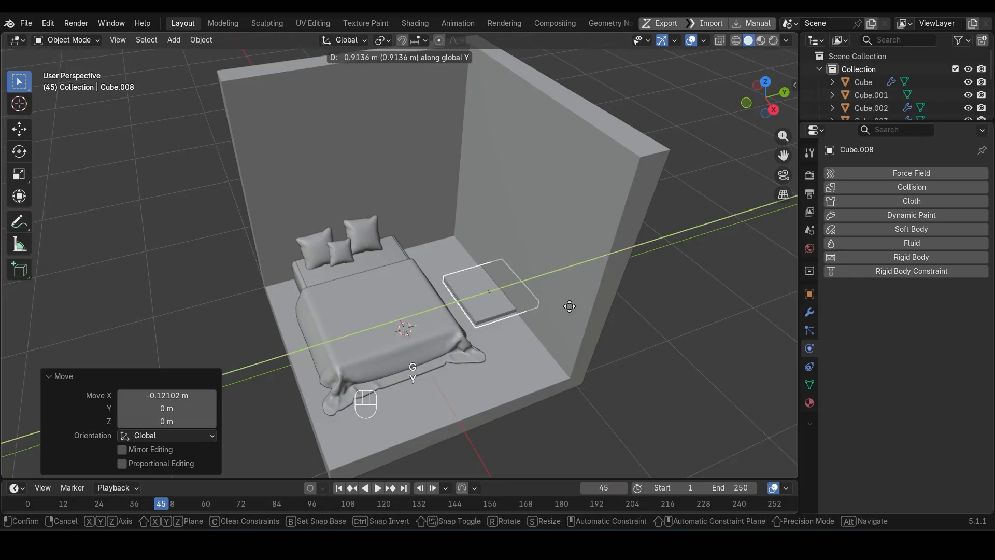
pyautogui.click(550, 318)
pyautogui.press('g')
pyautogui.press('z')
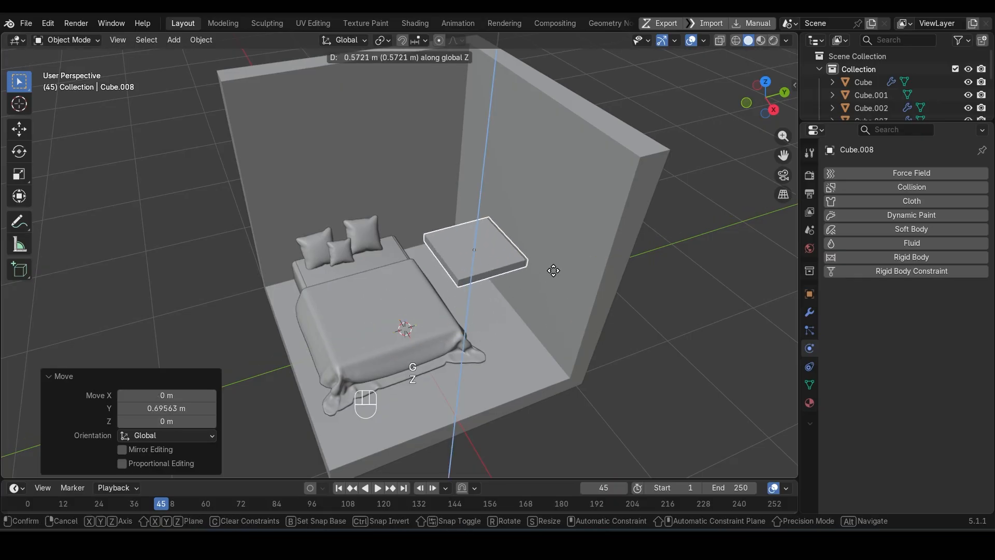
pyautogui.click(553, 271)
# Narrow the slab along Y and shift it about 0.12 m along Y to meet the side wall.
pyautogui.scroll(3, 626, 295)
pyautogui.scroll(-4, 626, 294)
pyautogui.moveTo(626, 294); pyautogui.dragTo(590, 294, button='middle')
pyautogui.press('s')
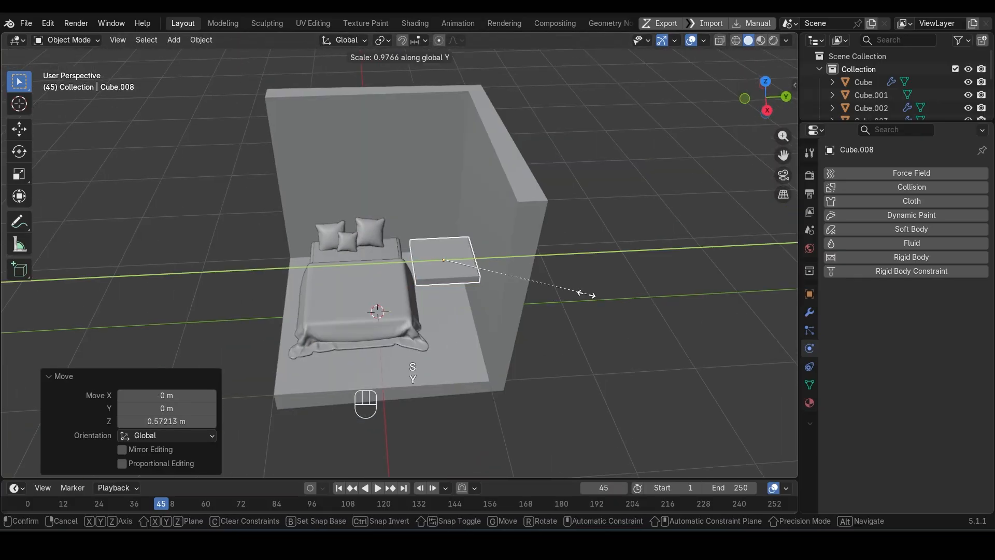
pyautogui.click(541, 285)
pyautogui.press('g')
pyautogui.press('y')
pyautogui.click(551, 284)
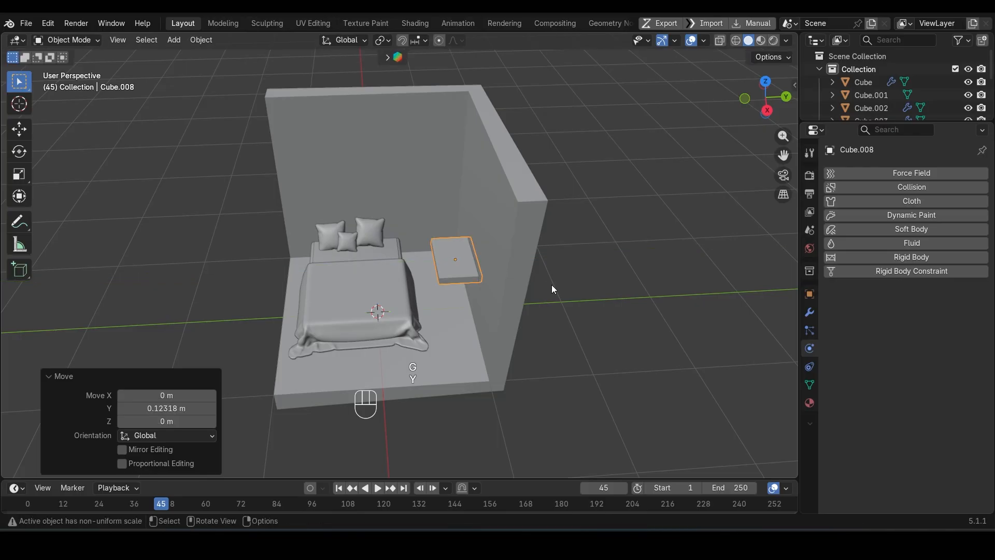
# Thicken the slab by a factor of 1.464 along Z and lower it along Z on the wall.
pyautogui.press('KP_Decimal')
pyautogui.press('s')
pyautogui.press('z')
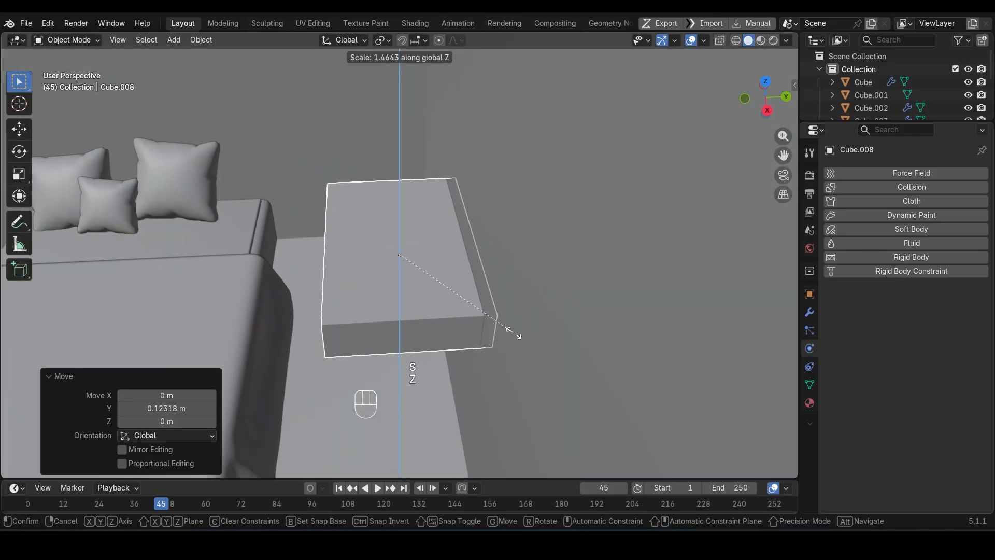
pyautogui.click(514, 334)
pyautogui.scroll(-4, 487, 320)
pyautogui.moveTo(488, 319); pyautogui.dragTo(449, 278, button='middle')
pyautogui.scroll(3, 448, 278)
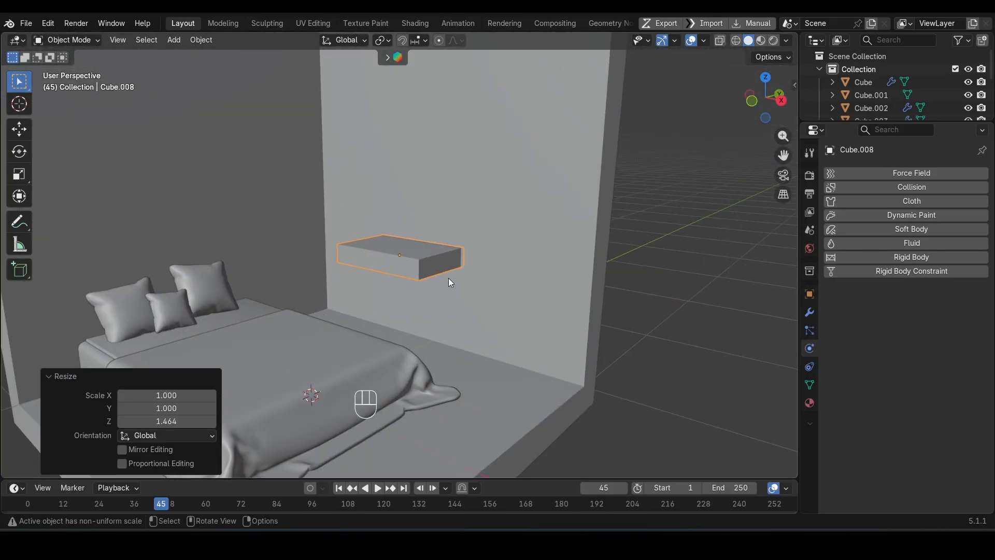
pyautogui.press('g')
pyautogui.press('z')
pyautogui.click(449, 304)
# Isolate the slab in local view and delete its side face that faces the wall.
pyautogui.press('/')
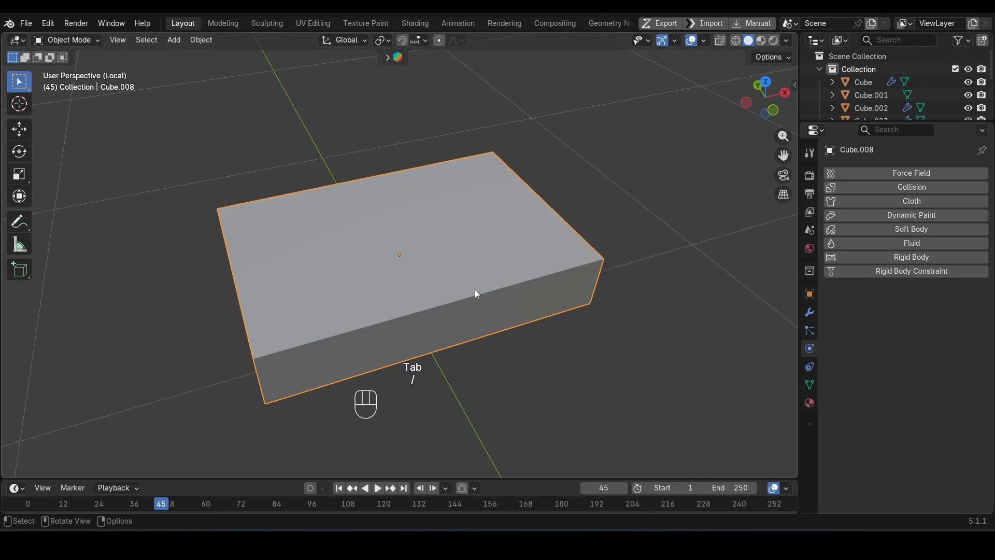
pyautogui.moveTo(475, 289); pyautogui.dragTo(252, 261, button='middle')
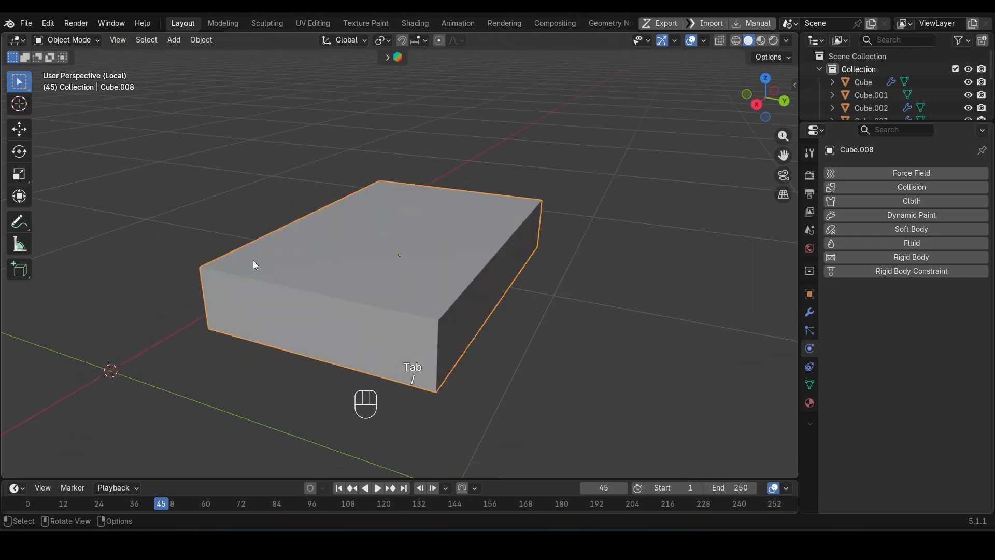
pyautogui.press('Tab')
pyautogui.press('2')
pyautogui.click(497, 284)
pyautogui.press('Delete')
pyautogui.click(498, 284)
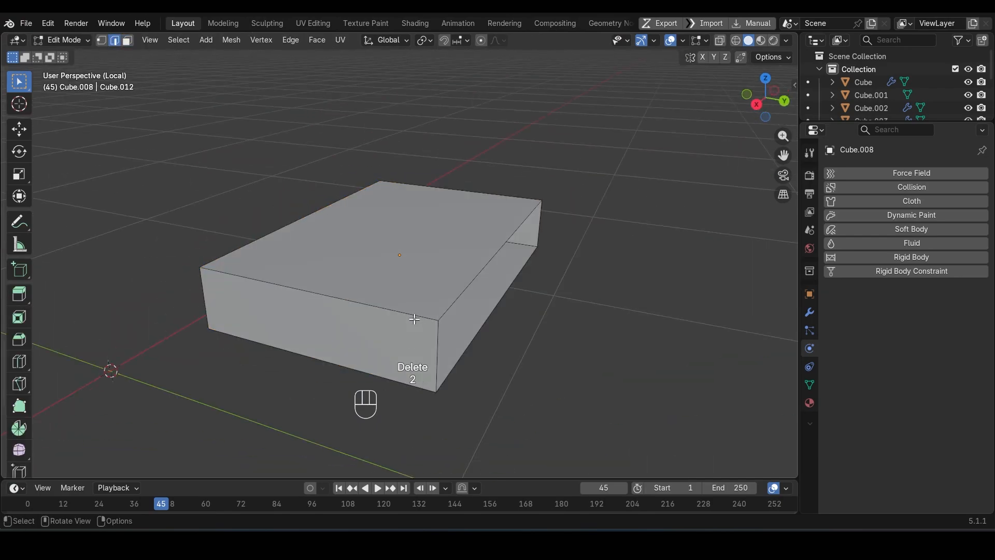
# Select the upper and lower outer edges around the slab's closed sides and try to bevel them.
pyautogui.keyDown('shift'); pyautogui.click(378, 376); pyautogui.keyUp('shift')
pyautogui.moveTo(404, 388); pyautogui.dragTo(546, 332, button='middle')
pyautogui.keyDown('shift'); pyautogui.click(404, 231); pyautogui.keyUp('shift')
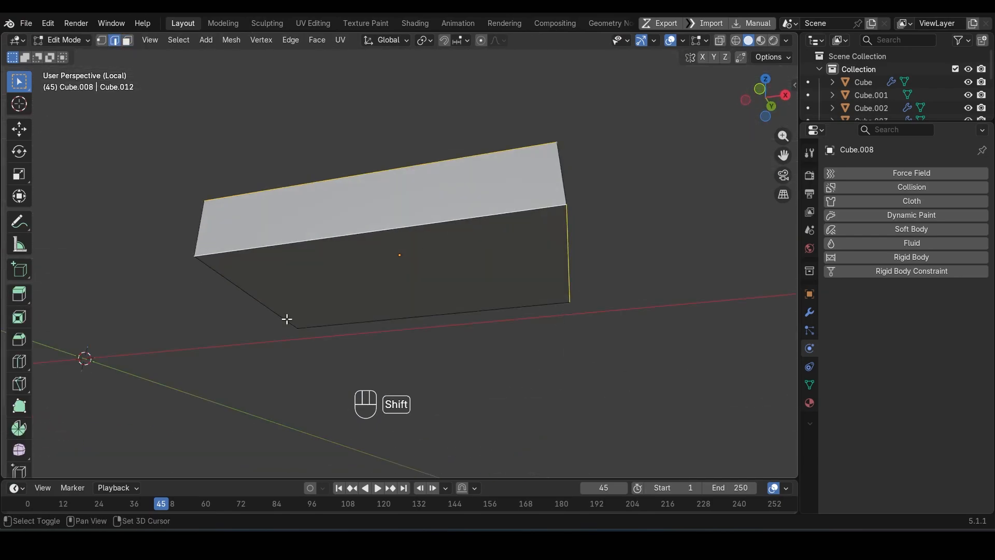
pyautogui.keyDown('shift'); pyautogui.click(286, 318); pyautogui.keyUp('shift')
pyautogui.moveTo(606, 360); pyautogui.dragTo(656, 408, button='middle')
pyautogui.hotkey('ctrl', 'b')
pyautogui.press('Escape')
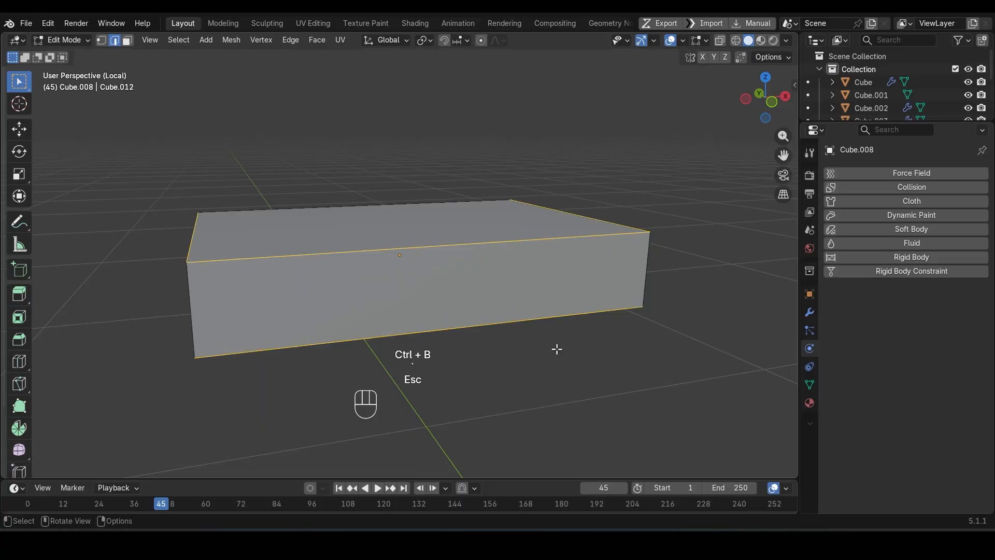
# Apply the slab's transform and bevel the selected outer edges about 0.012 m with 3 segments.
pyautogui.press('Tab')
pyautogui.hotkey('ctrl', 'a')
pyautogui.click(630, 301)
pyautogui.press('Tab')
pyautogui.hotkey('ctrl', 'b')
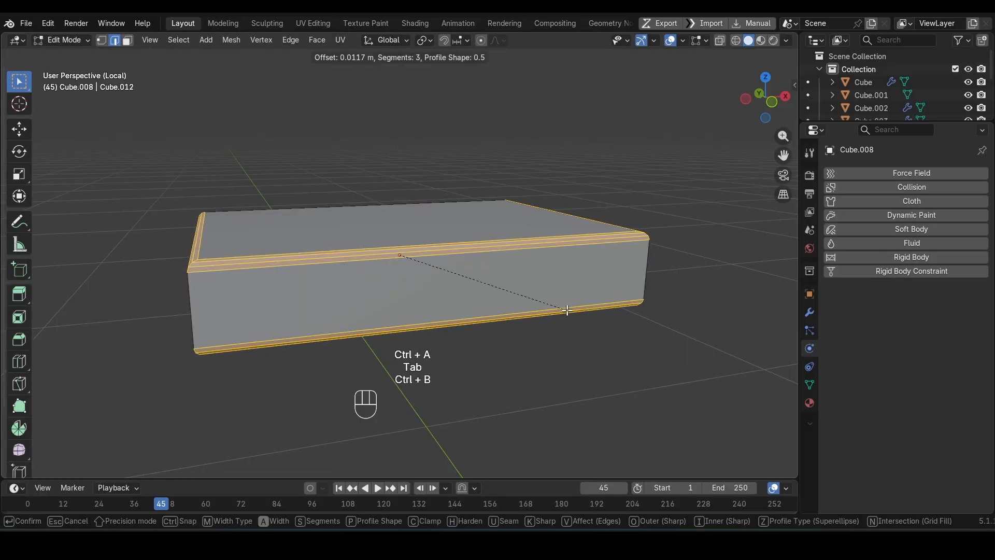
pyautogui.click(567, 309)
# Bevel the slab's two vertical corners on the room side about 0.041 m with 3 segments.
pyautogui.moveTo(500, 284); pyautogui.dragTo(552, 300, button='middle')
pyautogui.keyDown('alt'); pyautogui.click(368, 345); pyautogui.keyUp('alt')
pyautogui.moveTo(374, 342); pyautogui.dragTo(259, 330, button='middle')
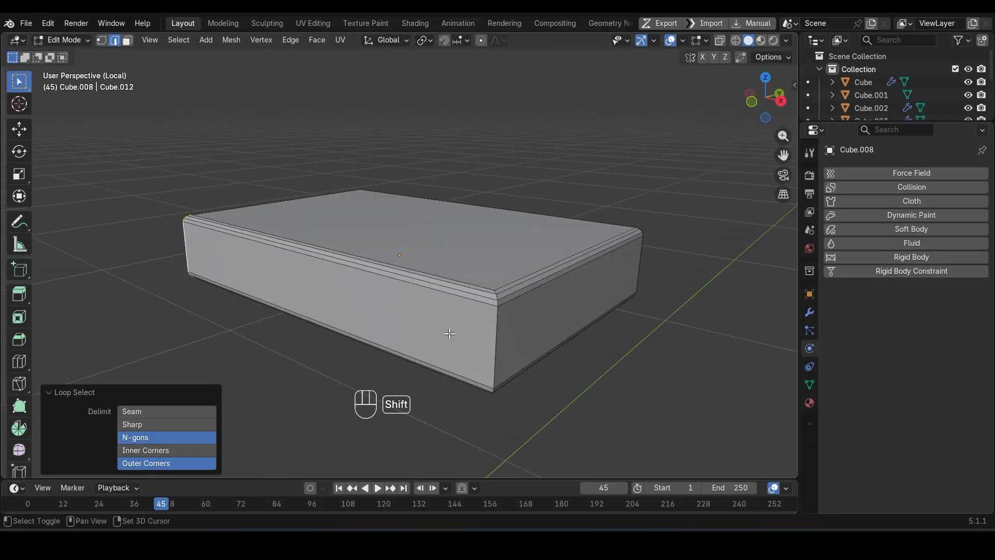
pyautogui.hotkey('ctrl', 'b')
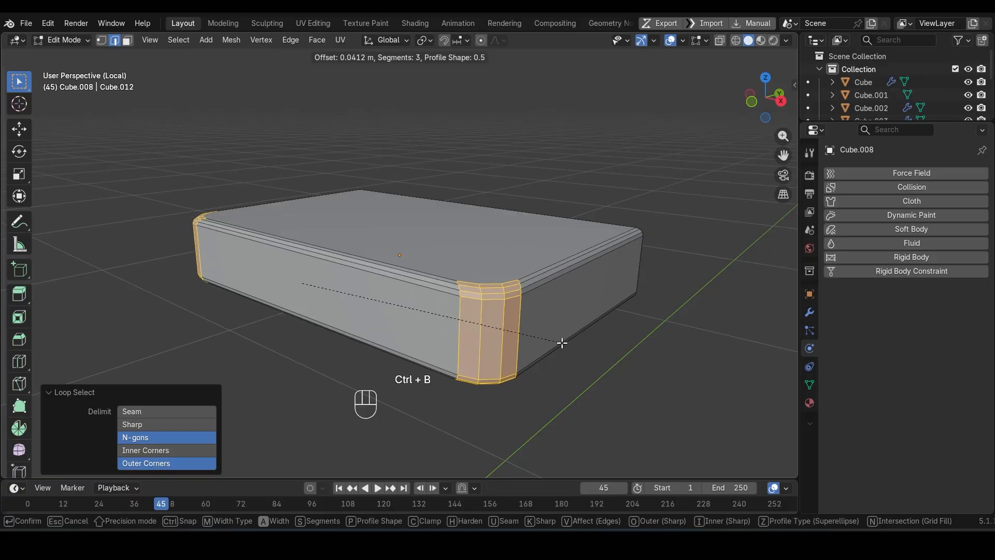
pyautogui.click(557, 343)
pyautogui.press('Tab')
# Return from local view to the full room, shade the rounded slab smooth and save the file.
pyautogui.press('/')
pyautogui.rightClick(414, 275)
pyautogui.click(411, 273)
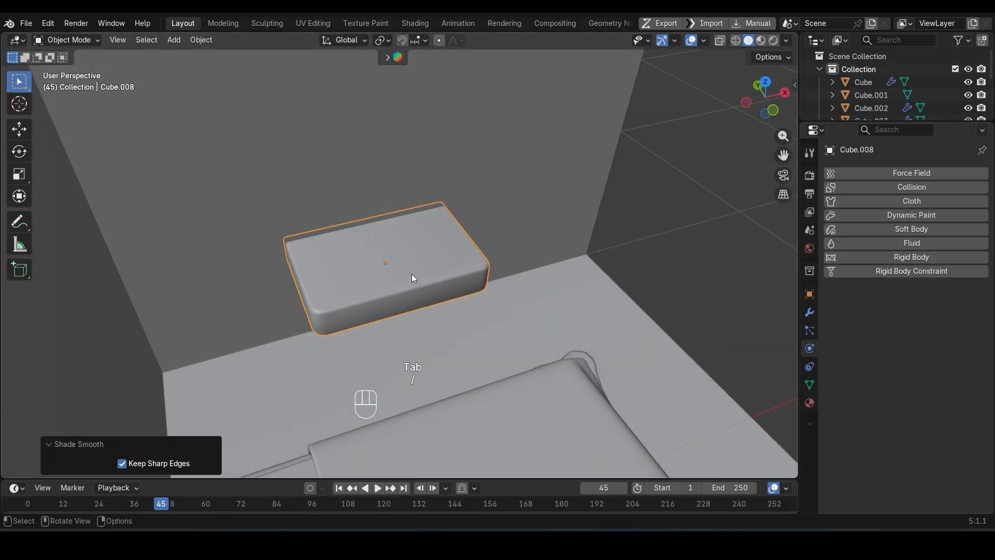
pyautogui.moveTo(411, 274); pyautogui.dragTo(449, 300, button='middle')
pyautogui.hotkey('ctrl', 's')
# Duplicate the rounded slab about -0.216 m along Z and scale the copy to 0.245 along Z.
pyautogui.hotkey('shift', 'g')
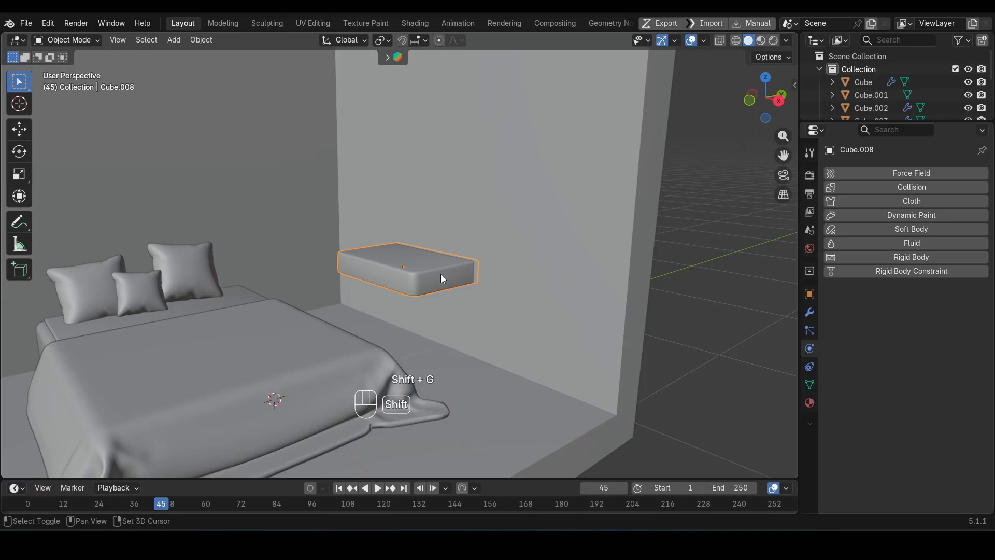
pyautogui.hotkey('shift', 'd')
pyautogui.click(439, 314)
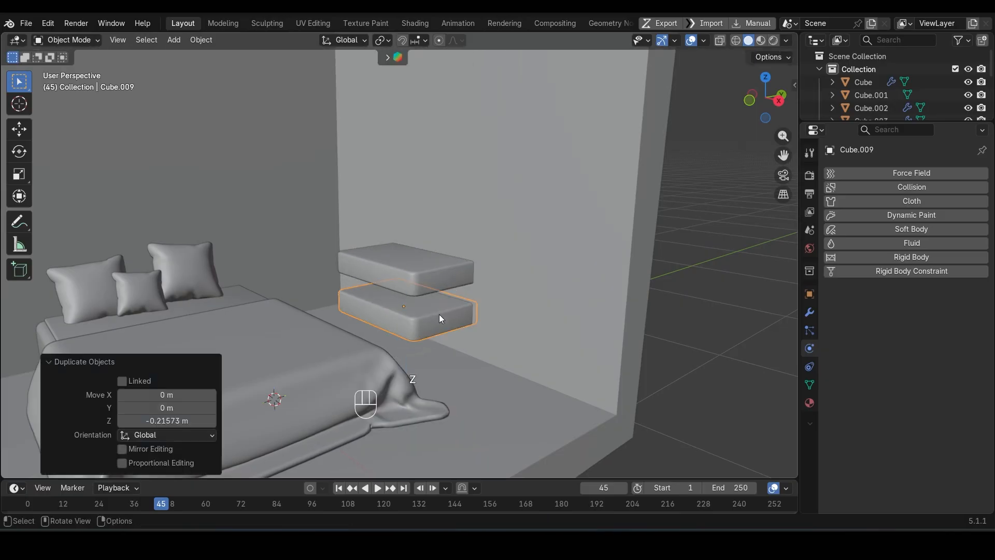
pyautogui.press('s')
pyautogui.press('z')
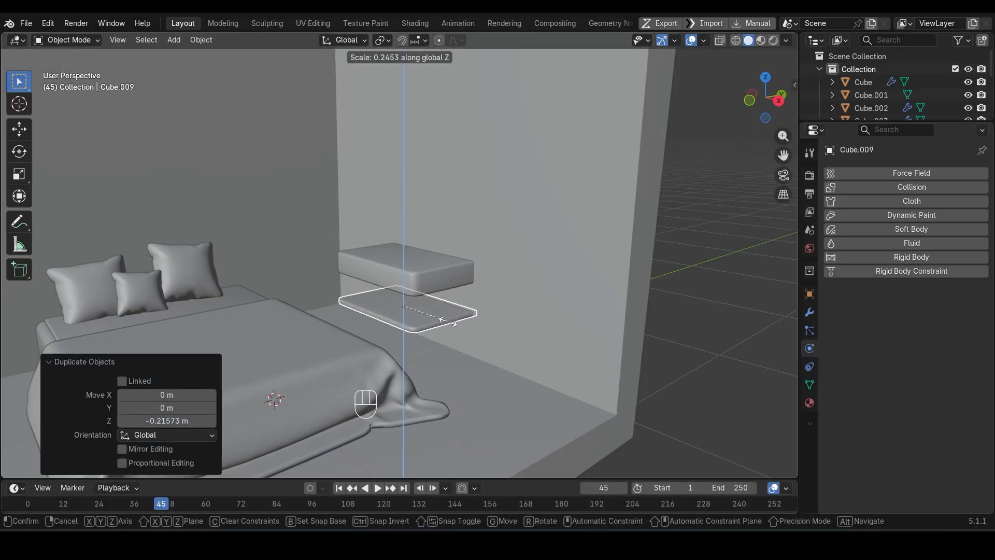
pyautogui.click(448, 323)
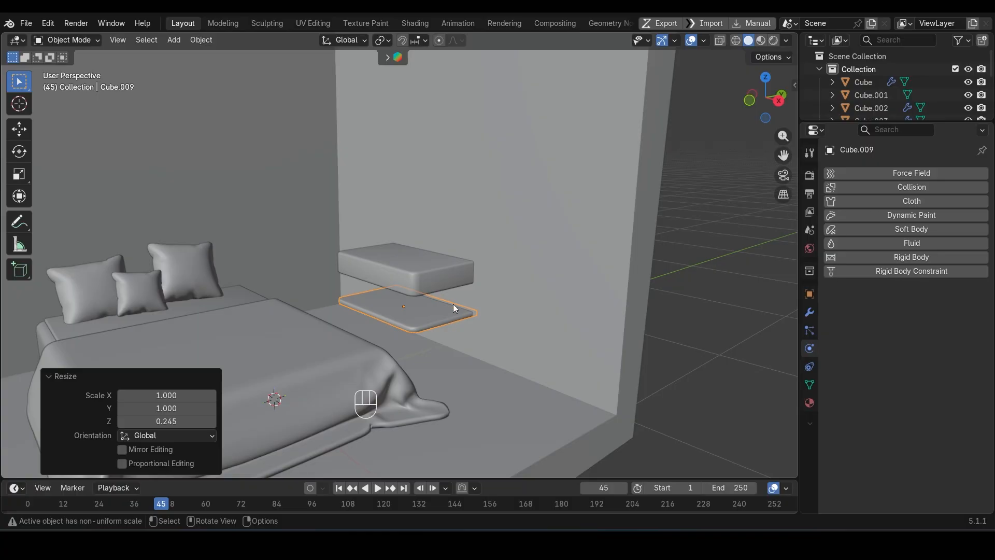
# Place the 3D cursor at the room's inner floor corner and add a cylinder mesh there.
pyautogui.moveTo(390, 277); pyautogui.dragTo(450, 296, button='middle')
pyautogui.keyDown('shift'); pyautogui.moveTo(454, 334); pyautogui.dragTo(447, 294, button='middle'); pyautogui.keyUp('shift')
pyautogui.moveTo(346, 285); pyautogui.dragTo(318, 276, button='middle')
pyautogui.press('Tab')
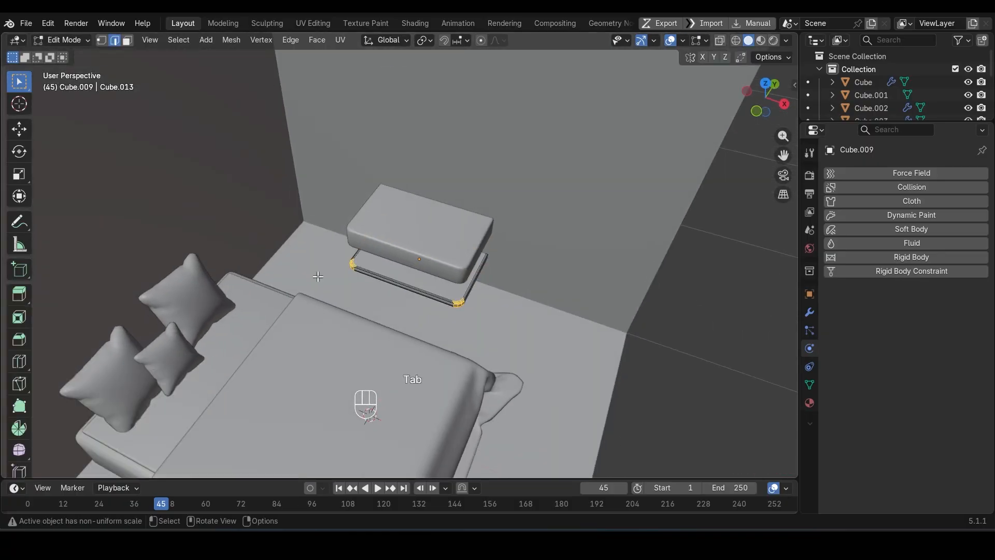
pyautogui.press('Tab')
pyautogui.click(309, 261)
pyautogui.press('Tab')
pyautogui.hotkey('shift', 's')
pyautogui.press('Tab')
pyautogui.hotkey('shift', 'a')
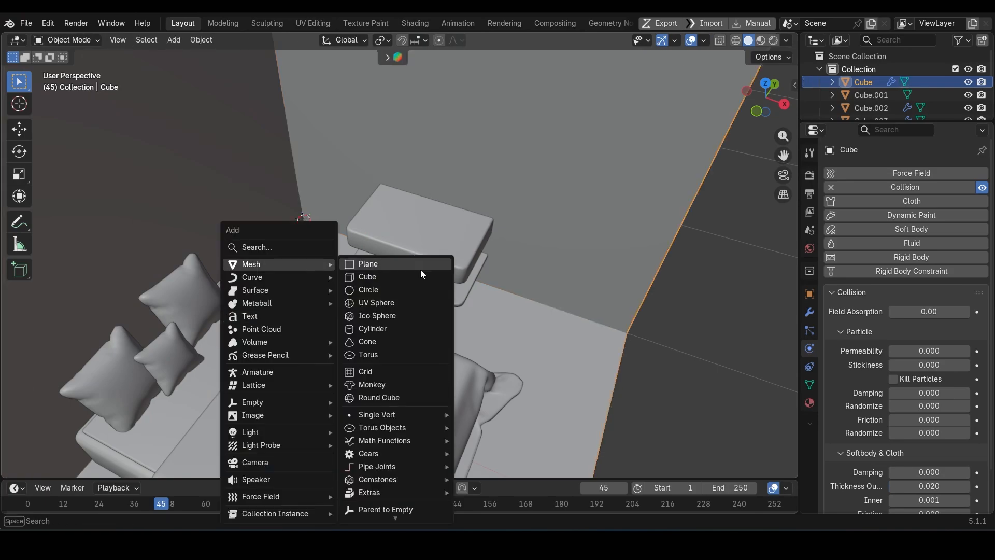
pyautogui.click(399, 329)
# Scale the cylinder down, rescale it to about 0.706, and move it along Y and X toward the corner.
pyautogui.press('s')
pyautogui.press('g')
pyautogui.press('y')
pyautogui.hotkey('ctrl', 'alt', 'x')
pyautogui.hotkey('shift', 's')
pyautogui.press('s')
pyautogui.press('g')
pyautogui.press('y')
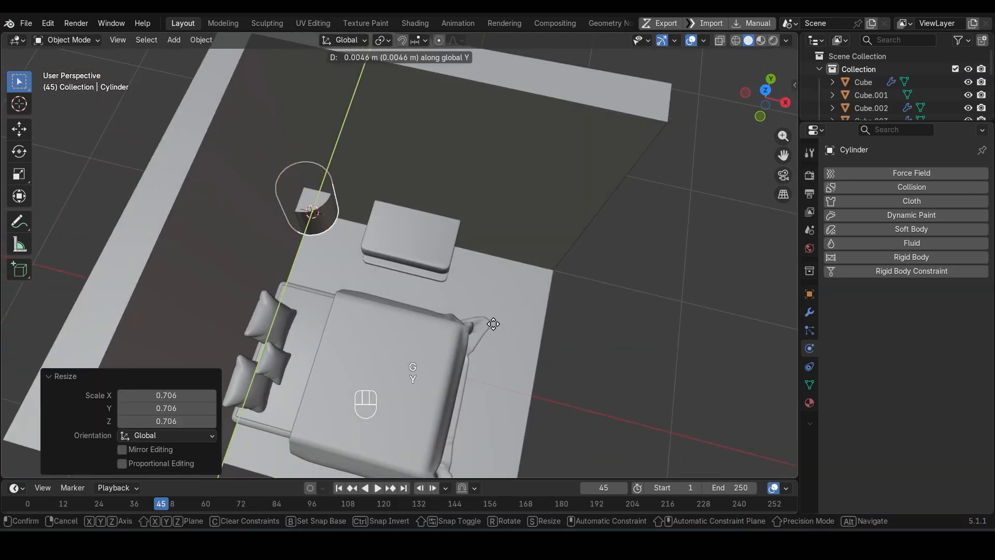
pyautogui.press('g')
pyautogui.press('x')
# Shrink the cylinder further and position it on the floor in the corner, shifting it about -0.046 m along X.
pyautogui.moveTo(420, 357); pyautogui.dragTo(409, 275, button='middle')
pyautogui.press('s')
pyautogui.moveTo(497, 172); pyautogui.dragTo(513, 290, button='middle')
pyautogui.press('g')
pyautogui.press('y')
pyautogui.press('g')
pyautogui.press('x')
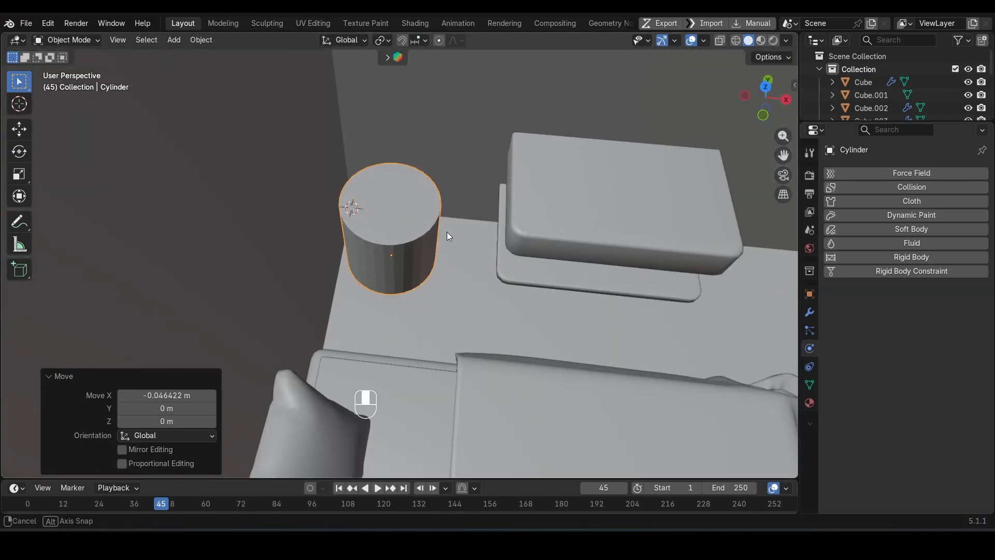
# Isolate the cylinder in local view and delete its top and bottom cap faces.
pyautogui.moveTo(446, 231); pyautogui.dragTo(411, 243, button='middle')
pyautogui.press('KP_Divide')
pyautogui.press('Tab')
pyautogui.press('3')
pyautogui.click(409, 223)
pyautogui.keyDown('shift'); pyautogui.click(408, 308); pyautogui.keyUp('shift')
pyautogui.press('x')
pyautogui.click(408, 309)
# Flatten the side faces on the cylinder's room-facing end by scaling them to 0 along X.
pyautogui.hotkey('shift', 'z')
pyautogui.moveTo(447, 110); pyautogui.dragTo(555, 397)
pyautogui.hotkey('shift', 'z')
pyautogui.press('s')
pyautogui.press('x')
pyautogui.press('KP_0')
pyautogui.press('Return')
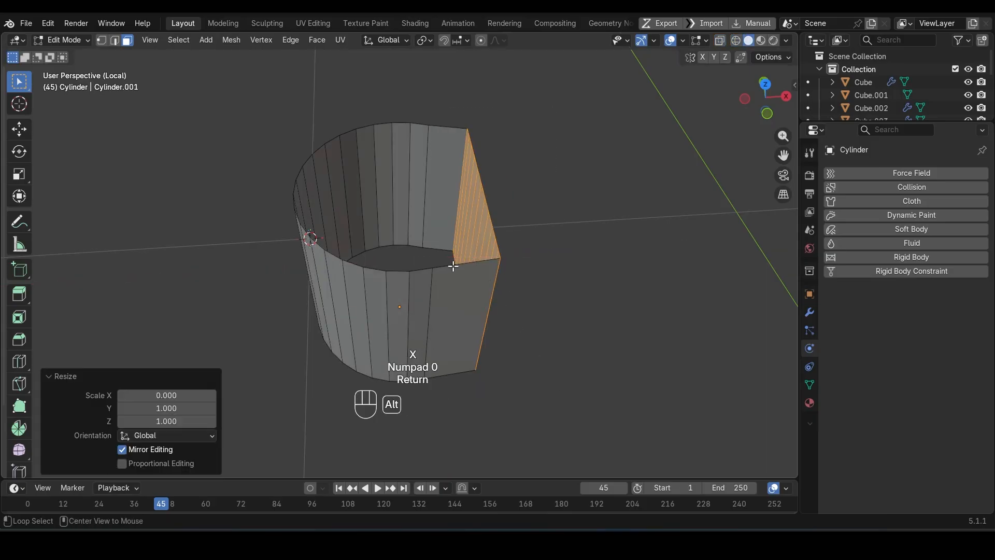
# Grid-fill the flattened cylinder's open top rim with a span of 5.
pyautogui.keyDown('alt'); pyautogui.click(454, 264); pyautogui.keyUp('alt')
pyautogui.press('2')
pyautogui.keyDown('alt'); pyautogui.click(454, 264); pyautogui.keyUp('alt')
pyautogui.hotkey('ctrl', 'f')
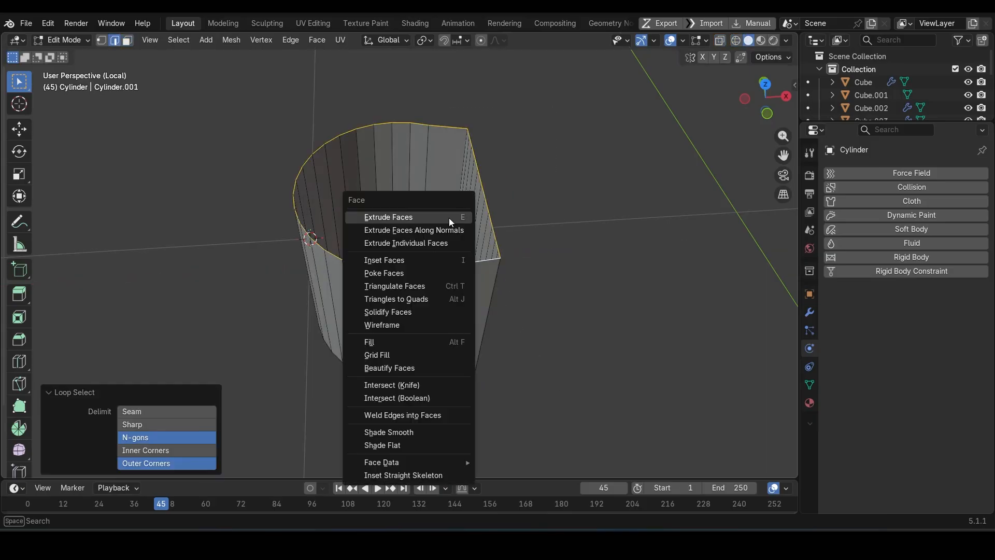
pyautogui.click(396, 355)
pyautogui.click(122, 434)
pyautogui.click(122, 434)
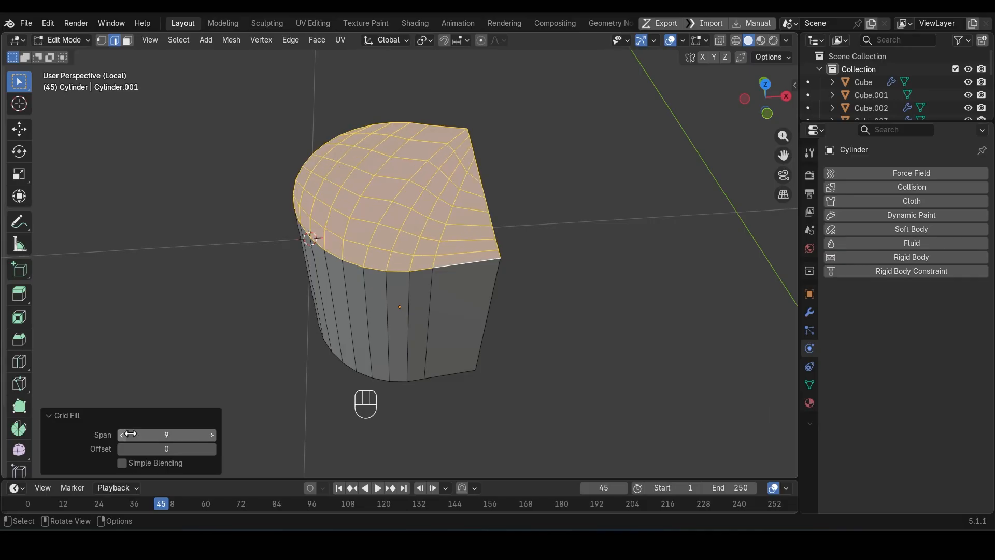
pyautogui.click(120, 436)
pyautogui.click(120, 436)
pyautogui.click(120, 436)
pyautogui.click(121, 437)
pyautogui.moveTo(523, 285); pyautogui.dragTo(448, 307, button='middle')
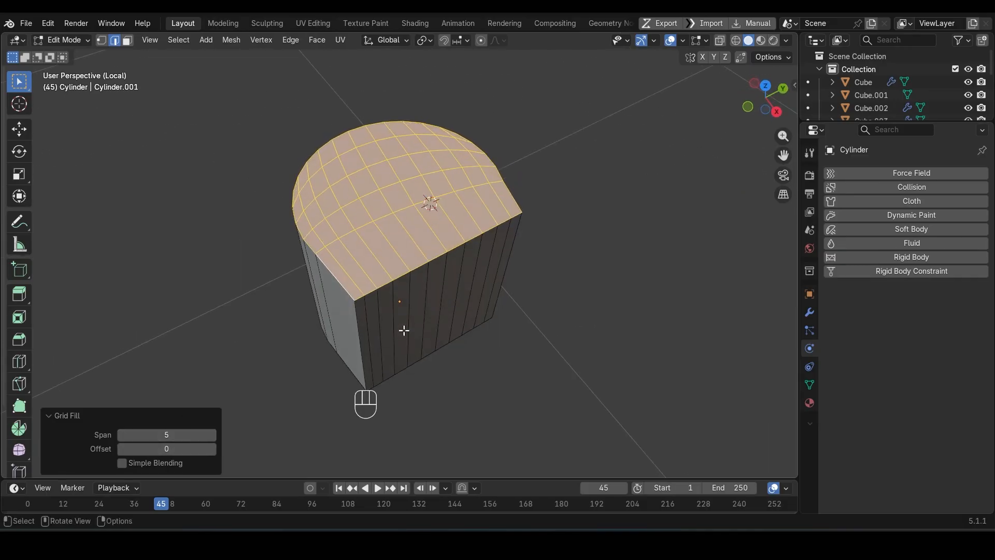
# Return from local view to the full room and apply Shade Auto Smooth to the half-round cylinder.
pyautogui.moveTo(403, 331); pyautogui.dragTo(435, 311, button='middle')
pyautogui.press('Tab')
pyautogui.press('/')
pyautogui.moveTo(366, 267); pyautogui.dragTo(386, 297, button='middle')
pyautogui.rightClick(381, 242)
pyautogui.click(380, 256)
# Select the curved and flat edges of the half-round cylinder's top rim and bevel them.
pyautogui.press('Tab')
pyautogui.scroll(2, 389, 280)
pyautogui.keyDown('alt'); pyautogui.click(392, 260); pyautogui.keyUp('alt')
pyautogui.keyDown('alt'); pyautogui.keyDown('shift'); pyautogui.click(433, 253); pyautogui.keyUp('shift'); pyautogui.keyUp('alt')
pyautogui.hotkey('ctrl', 'z')
pyautogui.scroll(2, 436, 253)
pyautogui.keyDown('alt'); pyautogui.keyDown('shift'); pyautogui.click(442, 248); pyautogui.keyUp('shift'); pyautogui.keyUp('alt')
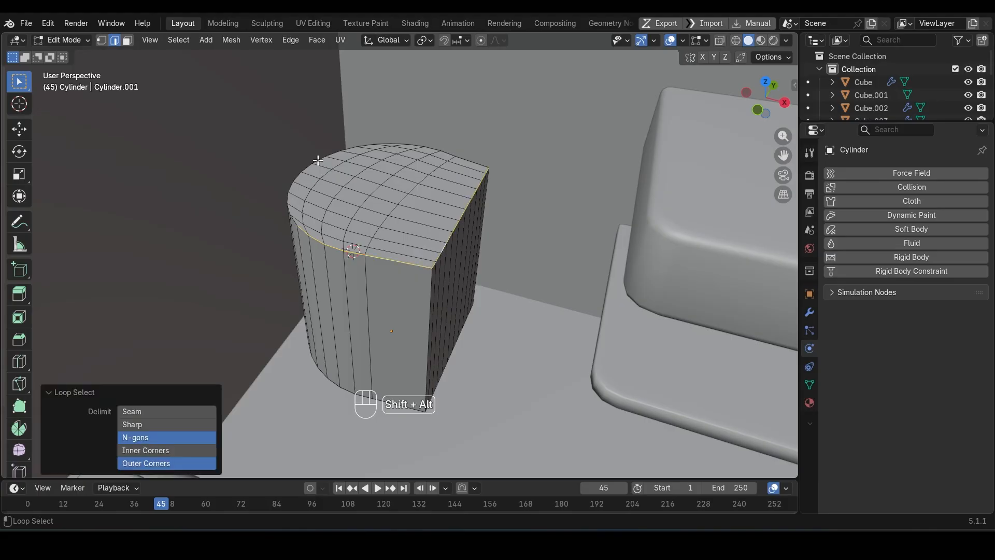
pyautogui.hotkey('ctrl', 'b')
pyautogui.click(520, 186)
pyautogui.press('Tab')
pyautogui.scroll(-2, 482, 228)
# Edge-slide the vertical edge loop at the half-round cylinder's front corner.
pyautogui.press('Tab')
pyautogui.scroll(3, 449, 264)
pyautogui.keyDown('alt'); pyautogui.click(423, 277); pyautogui.keyUp('alt')
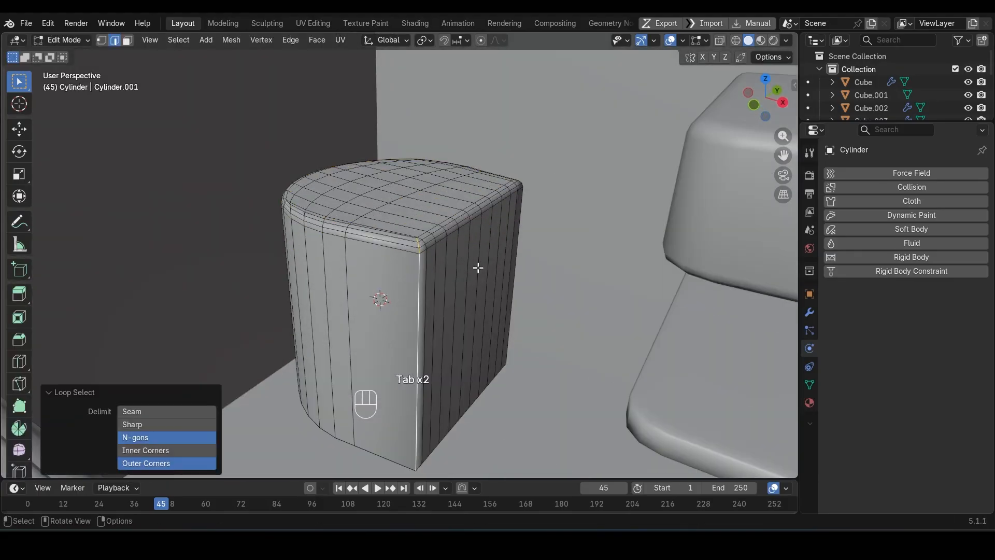
pyautogui.moveTo(477, 269); pyautogui.dragTo(456, 287, button='middle')
pyautogui.press('g')
pyautogui.press('g')
pyautogui.click(455, 308)
pyautogui.press('Tab')
# Place the 3D cursor at the room shell's floor corner at the far end of the wall and add a plane.
pyautogui.scroll(-3, 455, 305)
pyautogui.scroll(-5, 462, 286)
pyautogui.click(459, 286)
pyautogui.press('`')
pyautogui.press('Tab')
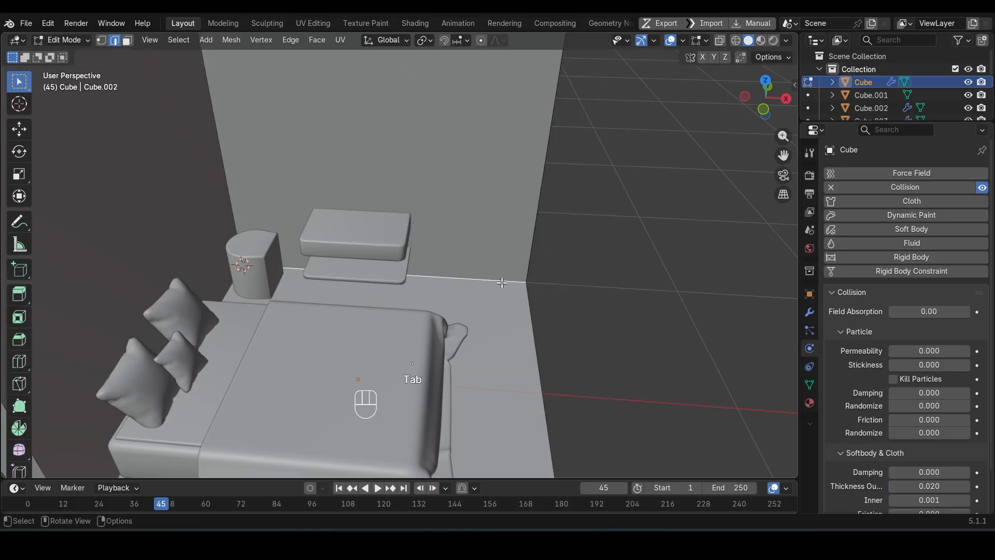
pyautogui.press('Tab')
pyautogui.hotkey('shift', 'a')
pyautogui.moveTo(485, 264)
pyautogui.click(567, 265)
# Scale the new plane uniformly to 0.291 and stretch it along X.
pyautogui.scroll(-4, 560, 269)
pyautogui.press('s')
pyautogui.click(508, 312)
pyautogui.moveTo(643, 321); pyautogui.dragTo(577, 347, button='middle')
pyautogui.press('s')
pyautogui.press('x')
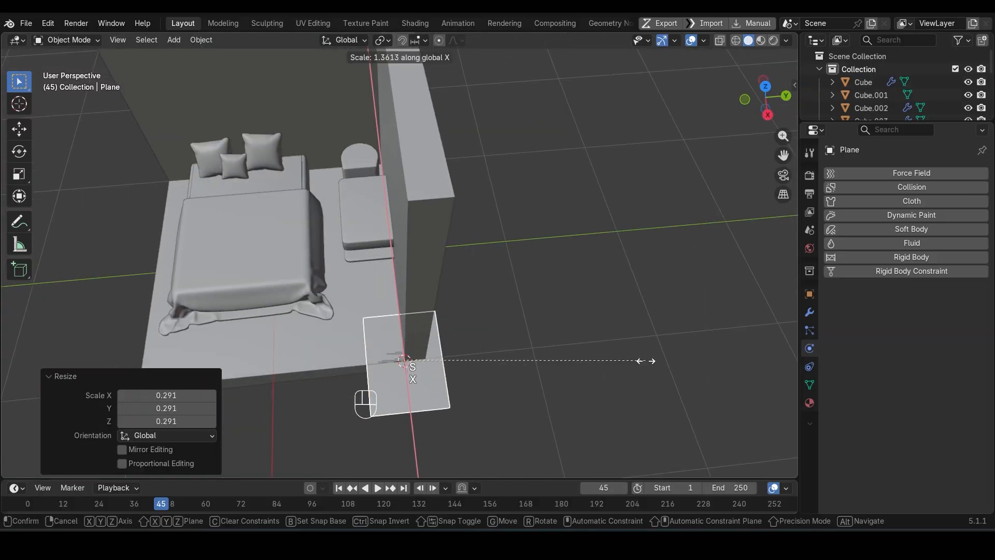
pyautogui.click(541, 365)
# Move the plane along X onto the floor beside the wall, scale it to 0.925 along X and narrow it along Y.
pyautogui.press('g')
pyautogui.press('x')
pyautogui.click(492, 306)
pyautogui.moveTo(491, 304); pyautogui.dragTo(598, 339, button='middle')
pyautogui.press('s')
pyautogui.press('x')
pyautogui.click(594, 340)
pyautogui.press('s')
pyautogui.press('y')
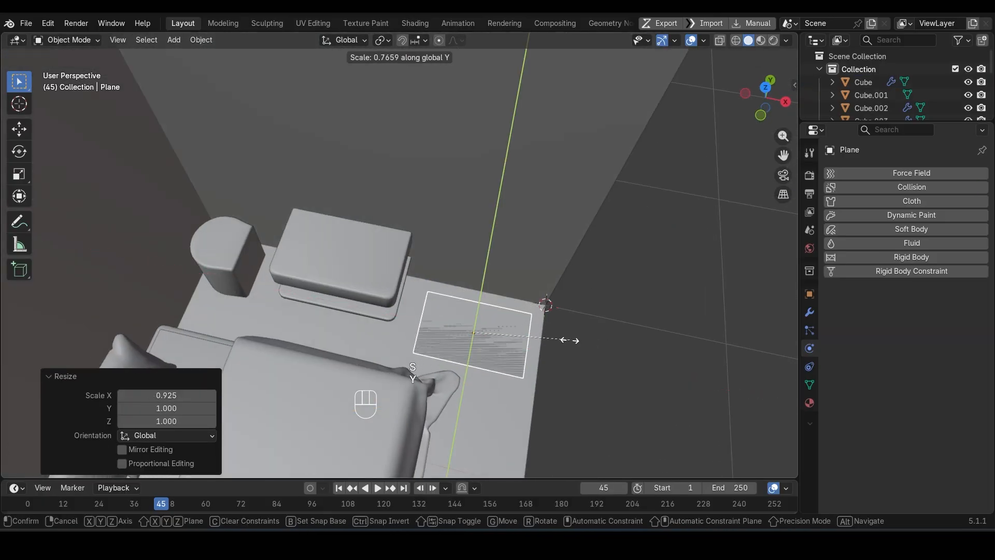
pyautogui.click(562, 343)
# Extrude the plane's face and raise it about 0.484 m along Z into a box.
pyautogui.moveTo(521, 374); pyautogui.dragTo(477, 333, button='middle')
pyautogui.press('Tab')
pyautogui.press('3')
pyautogui.press('e')
pyautogui.press('z')
pyautogui.click(479, 333)
pyautogui.press('g')
pyautogui.press('z')
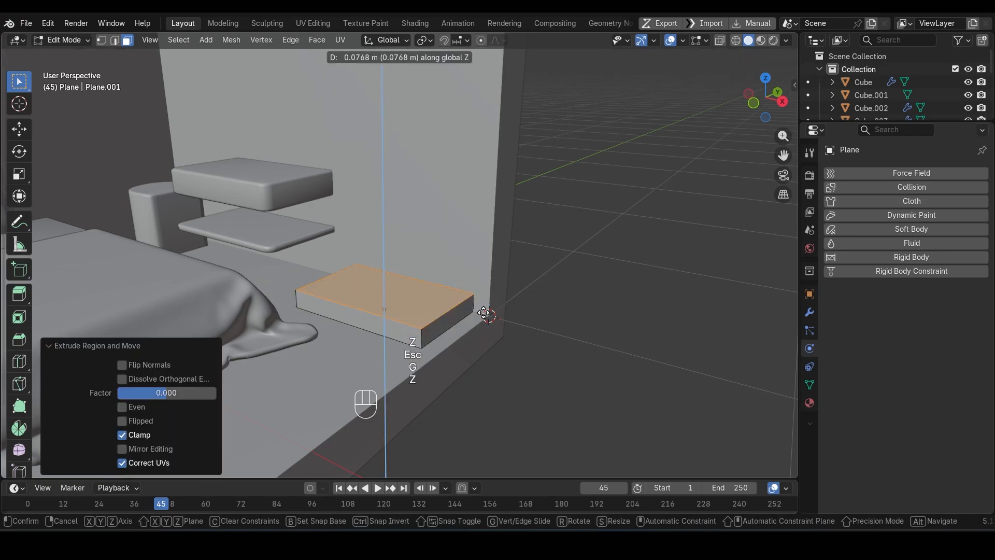
pyautogui.click(466, 233)
# Add three evenly spaced horizontal loop cuts around the box.
pyautogui.moveTo(466, 233)
pyautogui.mouseDown(button='middle')
pyautogui.moveTo(510, 239)
pyautogui.moveTo(456, 246)
pyautogui.mouseUp(button='middle')
pyautogui.hotkey('ctrl', 'r')
pyautogui.scroll(2, 434, 291)
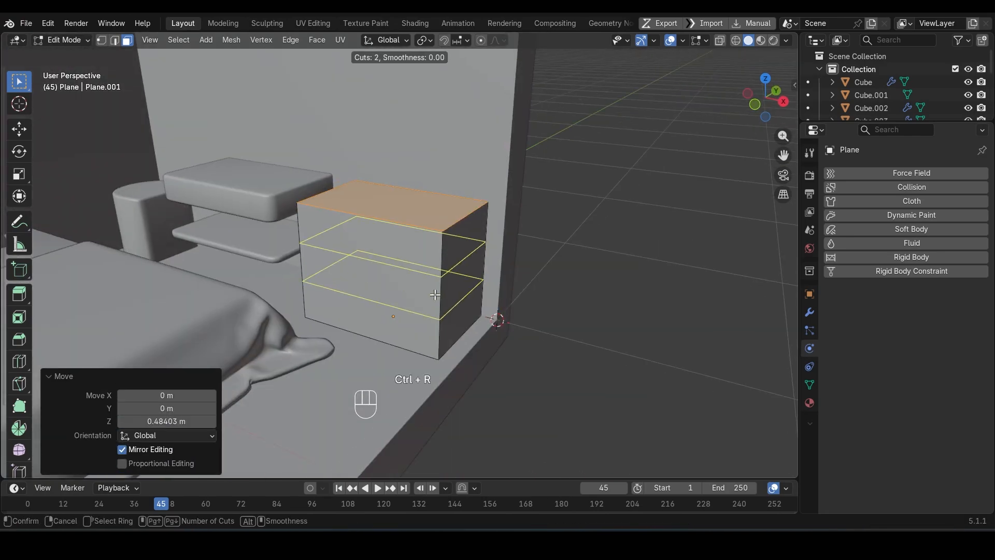
pyautogui.click(435, 294)
pyautogui.rightClick(435, 294)
pyautogui.scroll(2, 436, 293)
pyautogui.moveTo(435, 294); pyautogui.dragTo(441, 287, button='middle')
# Apply the box's transform and bevel the three horizontal loops about 0.006 m with 2 segments.
pyautogui.keyDown('alt'); pyautogui.click(422, 265); pyautogui.keyUp('alt')
pyautogui.press('Tab')
pyautogui.hotkey('ctrl', 'a')
pyautogui.click(404, 327)
pyautogui.press('Tab')
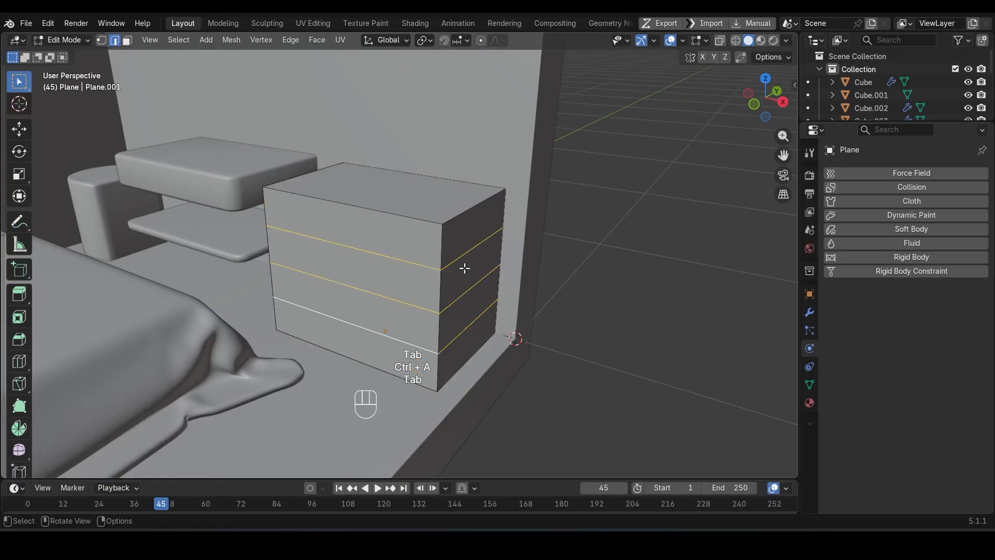
pyautogui.hotkey('ctrl', 'b')
pyautogui.click(468, 272)
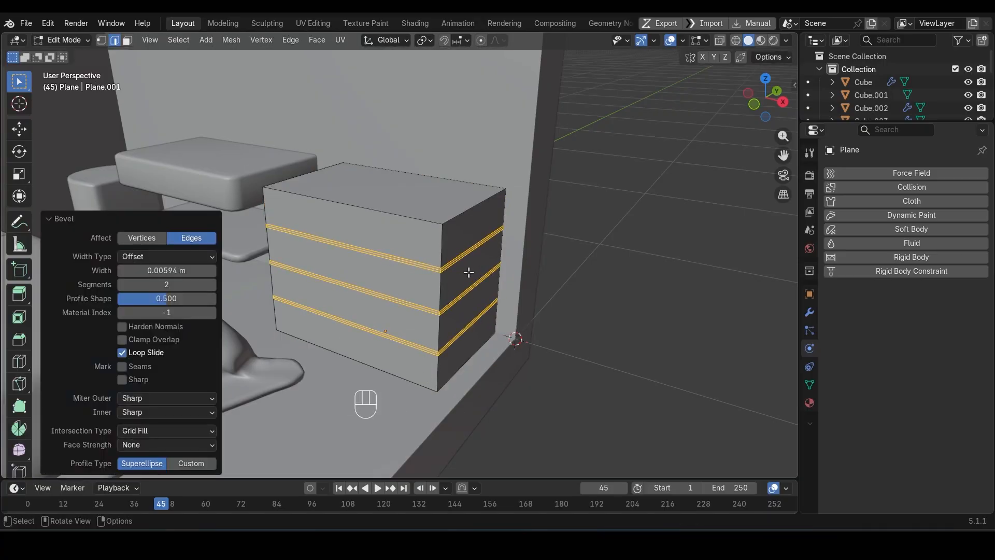
# Reduce the selection to the middle groove loops and shrink them about -0.0064 m to form drawer grooves.
pyautogui.press('ctrl+KP_Subtract')
pyautogui.hotkey('alt', 's')
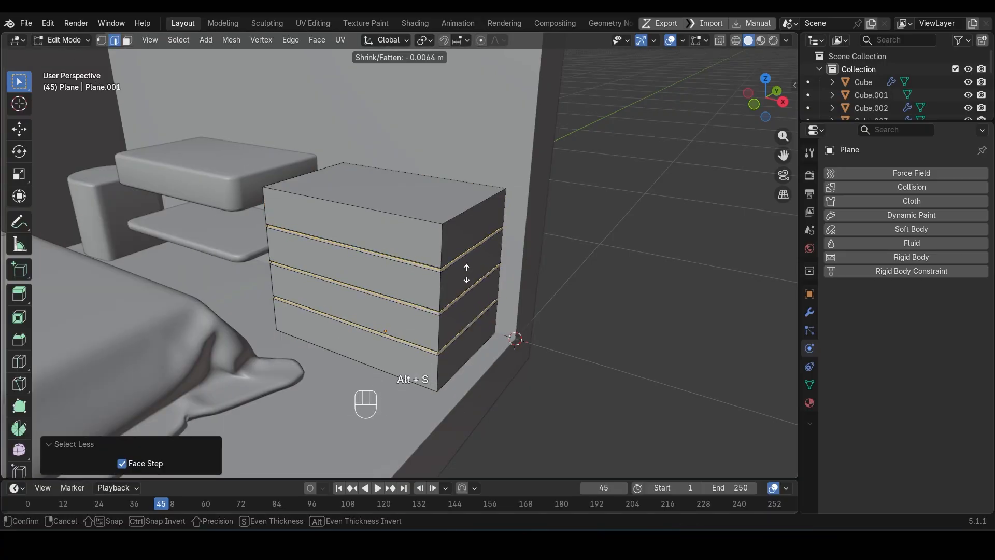
pyautogui.click(466, 273)
pyautogui.press('Tab')
pyautogui.scroll(-3, 466, 275)
pyautogui.moveTo(462, 279); pyautogui.dragTo(543, 307, button='middle')
pyautogui.press('Tab')
pyautogui.press('Tab')
# Isolate the drawer box in local view and delete one of its faces.
pyautogui.press('KP_Divide')
pyautogui.press('Tab')
pyautogui.scroll(-4, 466, 242)
pyautogui.press('3')
pyautogui.click(440, 257)
pyautogui.press('x')
pyautogui.click(420, 283)
# Select the drawer box's vertical corner edges and top rim, and bevel them about 0.019 m with 2 segments.
pyautogui.keyDown('alt'); pyautogui.click(458, 247); pyautogui.keyUp('alt')
pyautogui.press('2')
pyautogui.keyDown('alt'); pyautogui.click(457, 247); pyautogui.keyUp('alt')
pyautogui.moveTo(356, 268); pyautogui.dragTo(464, 296, button='middle')
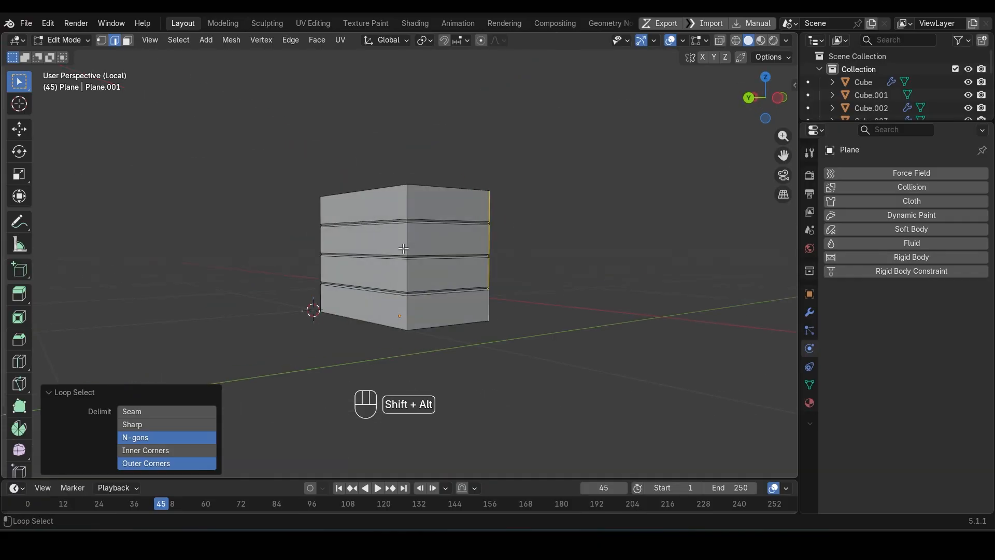
pyautogui.keyDown('alt'); pyautogui.keyDown('shift'); pyautogui.click(406, 244); pyautogui.keyUp('shift'); pyautogui.keyUp('alt')
pyautogui.moveTo(406, 243); pyautogui.dragTo(492, 282, button='middle')
pyautogui.keyDown('alt'); pyautogui.keyDown('shift'); pyautogui.click(399, 231); pyautogui.keyUp('shift'); pyautogui.keyUp('alt')
pyautogui.moveTo(369, 234); pyautogui.dragTo(493, 261, button='middle')
pyautogui.keyDown('alt'); pyautogui.keyDown('shift'); pyautogui.click(371, 252); pyautogui.keyUp('shift'); pyautogui.keyUp('alt')
pyautogui.keyDown('alt'); pyautogui.keyDown('shift'); pyautogui.click(333, 209); pyautogui.keyUp('shift'); pyautogui.keyUp('alt')
pyautogui.hotkey('ctrl', 'b')
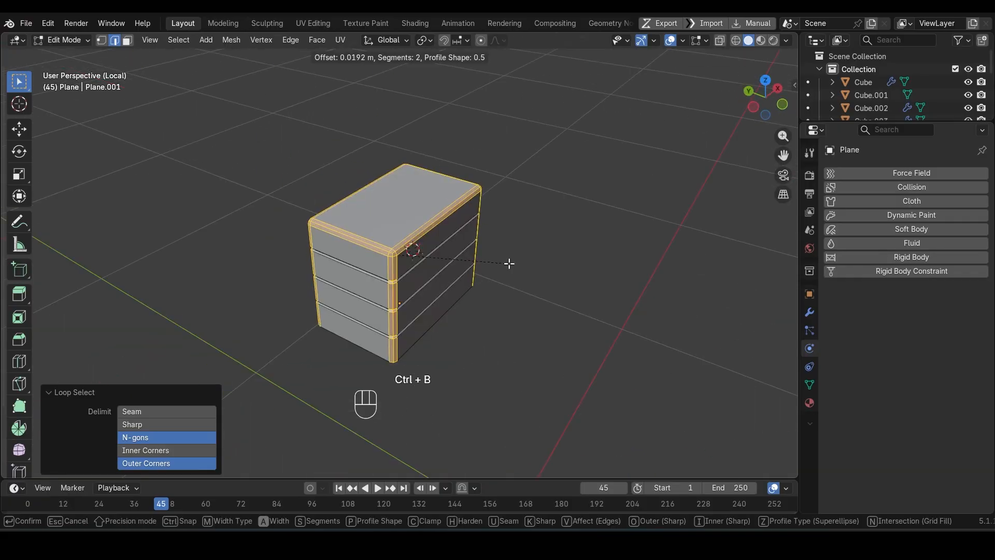
pyautogui.click(507, 263)
# Shade the drawer box auto smooth, and leave local view to bring back the whole room.
pyautogui.press('Tab')
pyautogui.rightClick(504, 263)
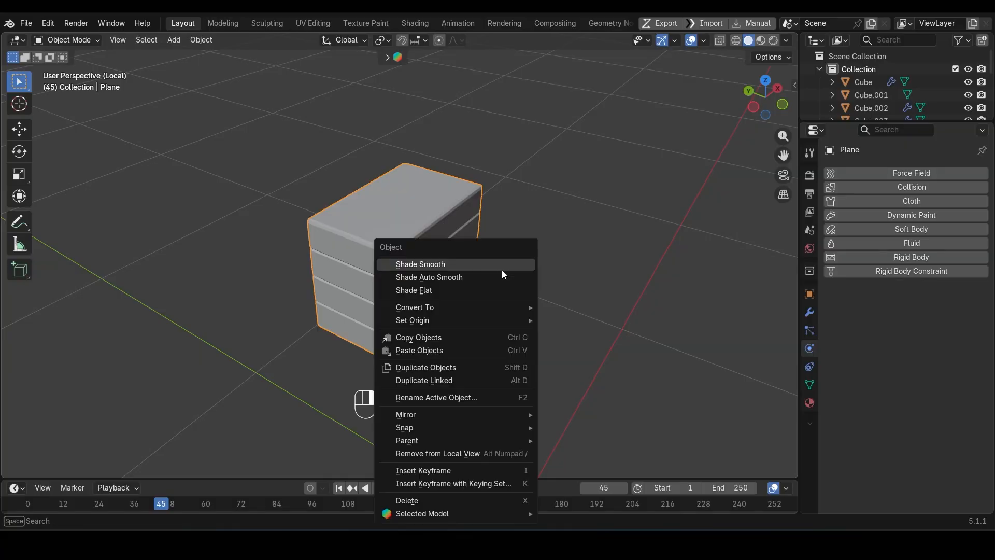
pyautogui.click(502, 267)
pyautogui.rightClick(495, 269)
pyautogui.click(491, 276)
pyautogui.moveTo(487, 279); pyautogui.dragTo(425, 280, button='middle')
pyautogui.press('Tab')
pyautogui.press('/')
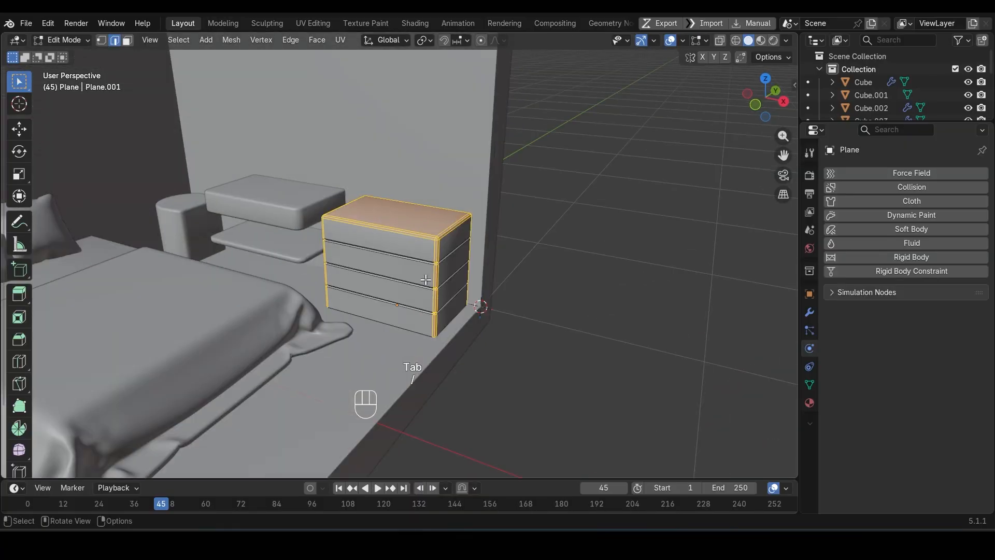
pyautogui.press('Tab')
pyautogui.scroll(-2, 425, 280)
pyautogui.click(555, 224)
pyautogui.scroll(-2, 534, 218)
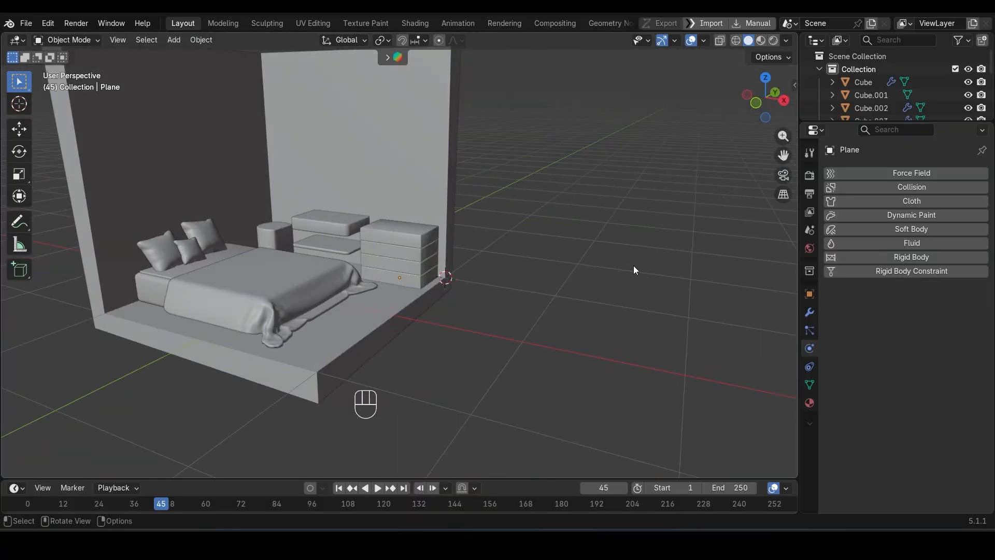
# Add a round cube at the centre of the top drawer's front face, with Arc set to 4.
pyautogui.scroll(5, 450, 316)
pyautogui.moveTo(443, 280); pyautogui.dragTo(426, 298, button='middle')
pyautogui.press('Tab')
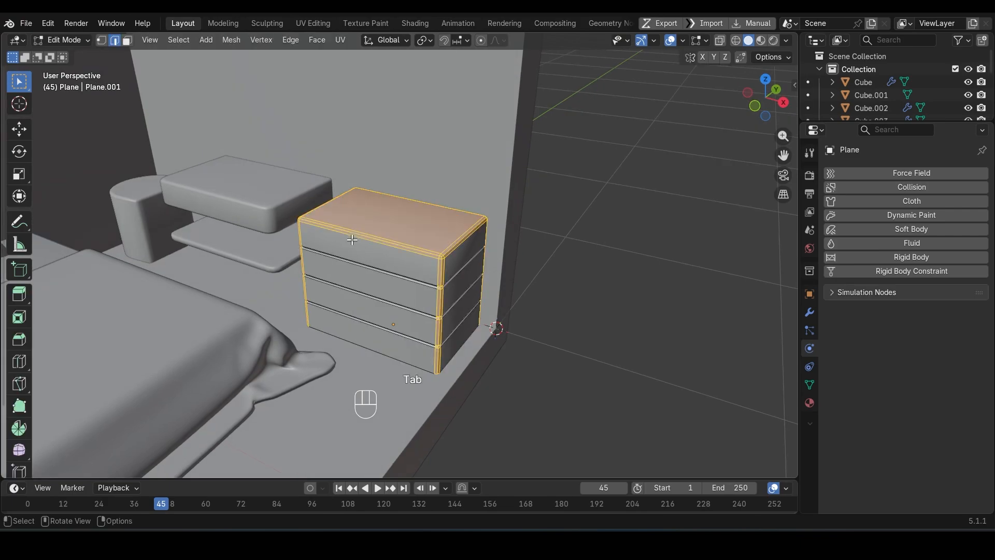
pyautogui.press('Tab')
pyautogui.hotkey('shift', 'a')
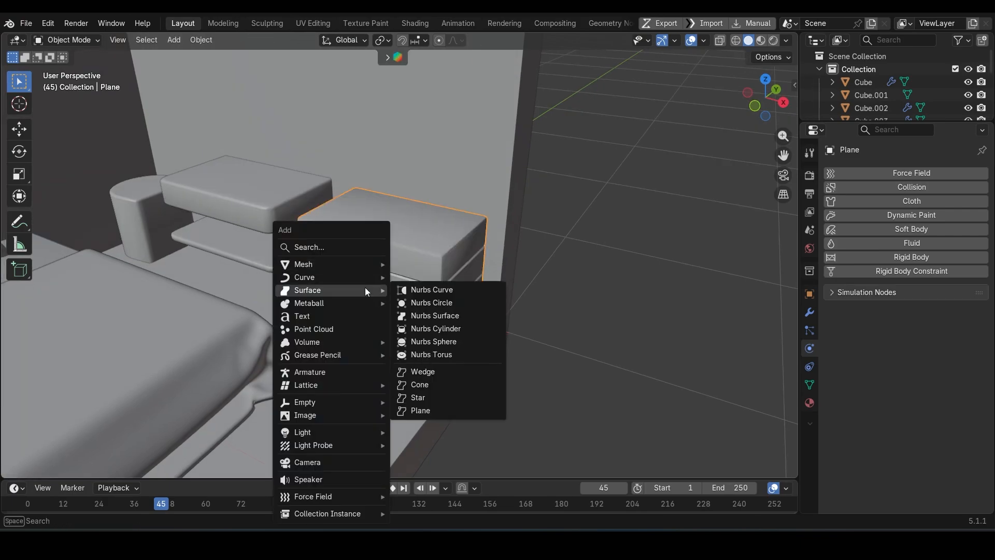
pyautogui.moveTo(346, 263)
pyautogui.click(443, 396)
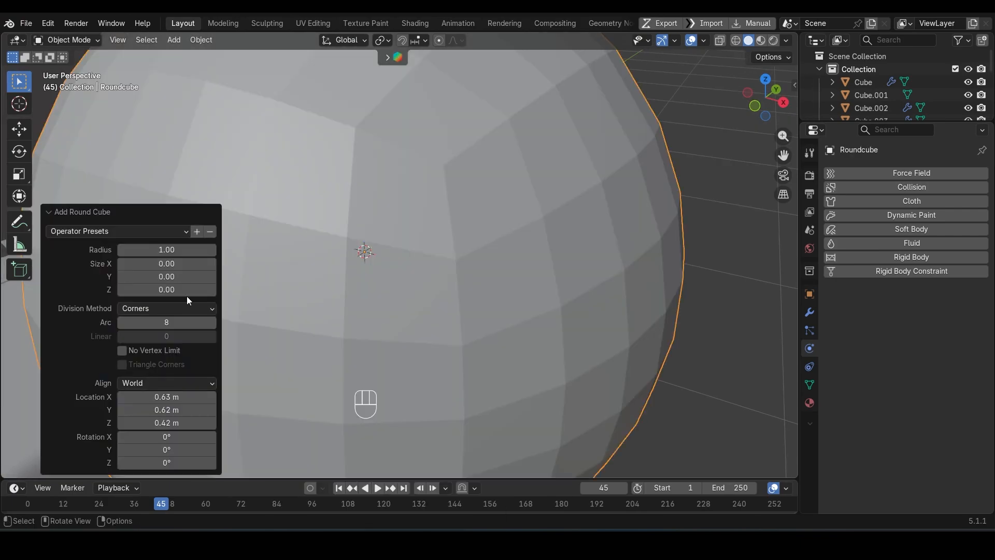
pyautogui.click(119, 325)
pyautogui.click(120, 325)
pyautogui.click(119, 325)
pyautogui.click(119, 325)
pyautogui.scroll(-4, 582, 377)
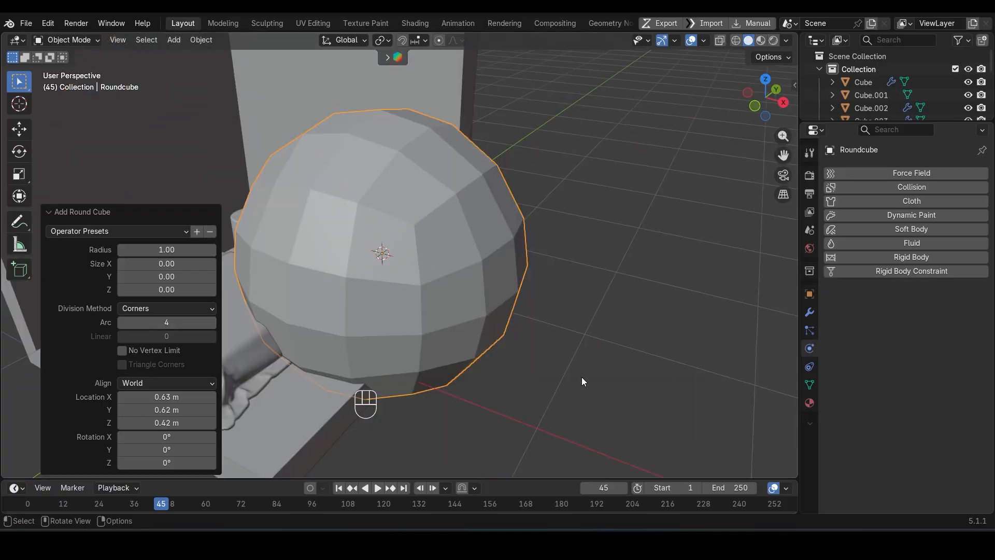
# Scale the round cube to 0.035, and reduce it slightly more to knob size.
pyautogui.press('s')
pyautogui.click(391, 257)
pyautogui.scroll(8, 400, 260)
pyautogui.press('s')
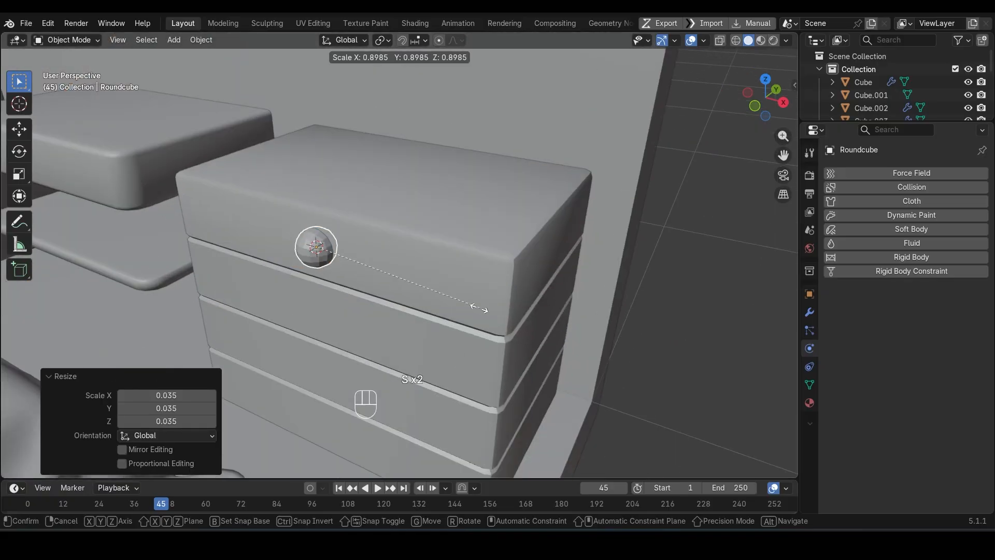
pyautogui.click(448, 297)
# Isolate the round cube in local view and rip it apart along its middle vertical edge loop.
pyautogui.press('KP_Divide')
pyautogui.press('Tab')
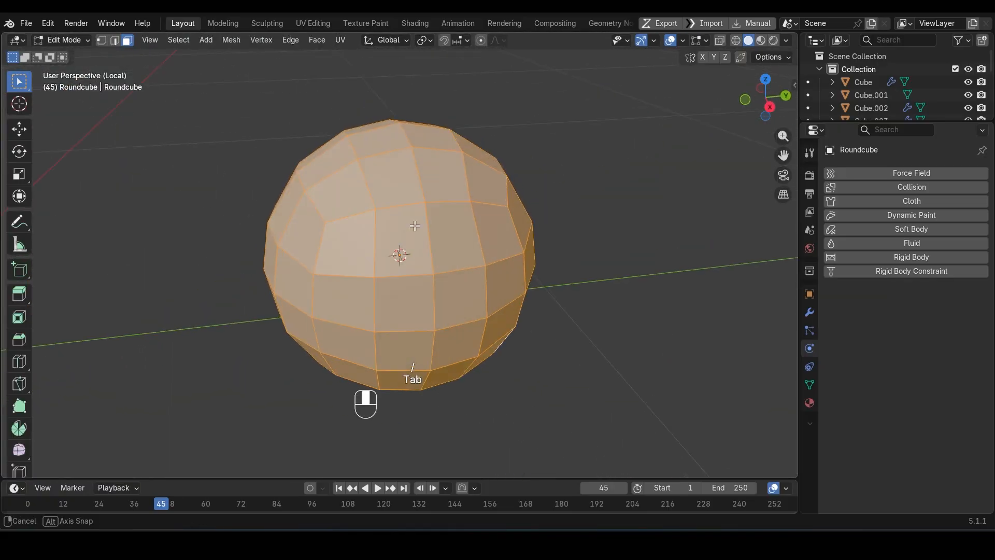
pyautogui.keyDown('alt'); pyautogui.click(418, 225); pyautogui.keyUp('alt')
pyautogui.press('2')
pyautogui.keyDown('alt'); pyautogui.click(418, 225); pyautogui.keyUp('alt')
pyautogui.press('v')
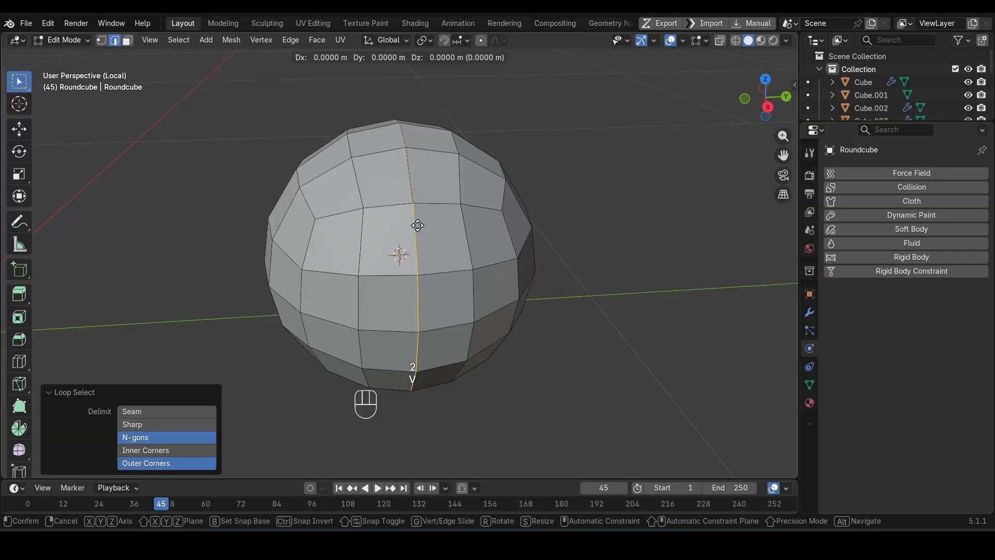
pyautogui.press('Escape')
# Delete the linked half of the split round cube and return to the full scene.
pyautogui.press('3')
pyautogui.click(468, 222)
pyautogui.hotkey('ctrl', 'l')
pyautogui.press('Delete')
pyautogui.click(467, 222)
pyautogui.press('Tab')
pyautogui.press('KP_Divide')
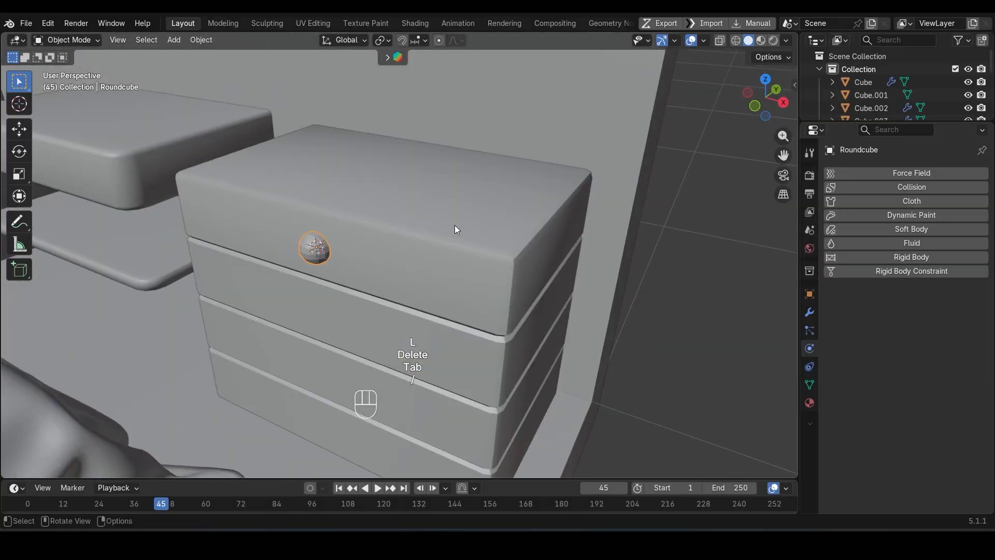
# Fine-tune the half-round knob's overall size and shade it smooth.
pyautogui.press('s')
pyautogui.click(409, 281)
pyautogui.scroll(3, 360, 261)
pyautogui.scroll(-4, 524, 248)
pyautogui.moveTo(359, 261); pyautogui.dragTo(576, 209, button='middle')
pyautogui.rightClick(573, 205)
pyautogui.click(565, 192)
pyautogui.keyDown('shift'); pyautogui.rightClick(621, 194); pyautogui.keyUp('shift')
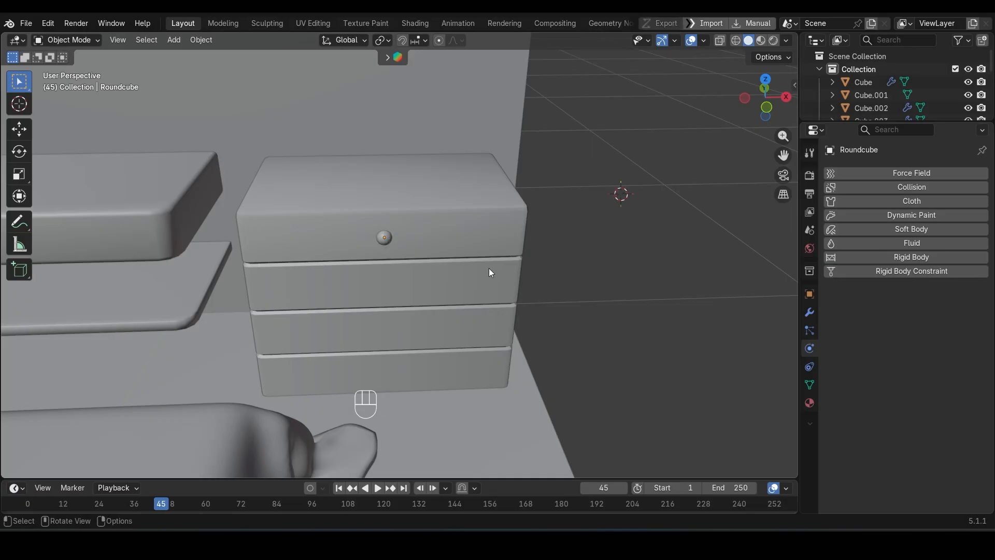
# Scale the knob by 1.425 along Y and move it about 0.0065 m in Y onto the drawer front.
pyautogui.moveTo(384, 240); pyautogui.dragTo(479, 242, button='middle')
pyautogui.press('s')
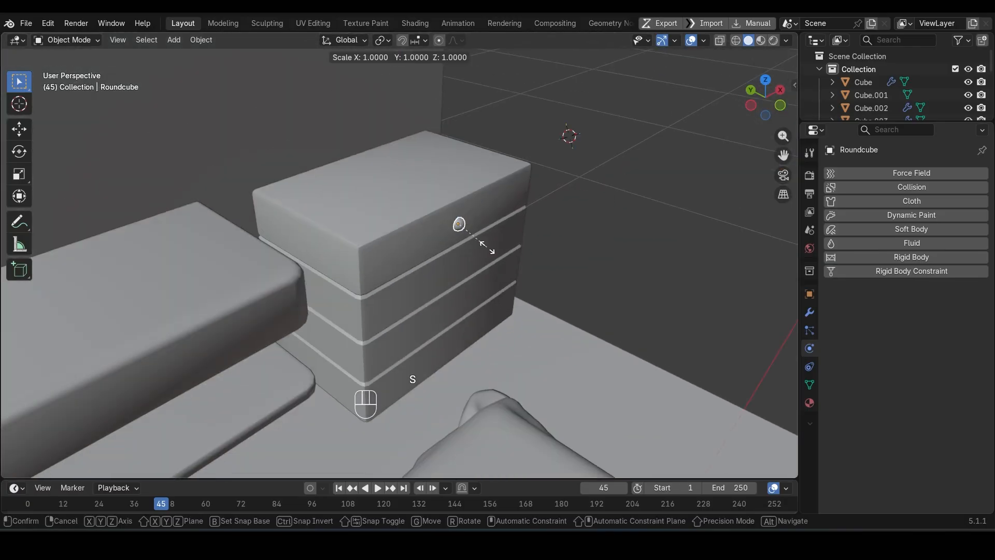
pyautogui.click(500, 256)
pyautogui.press('g')
pyautogui.press('y')
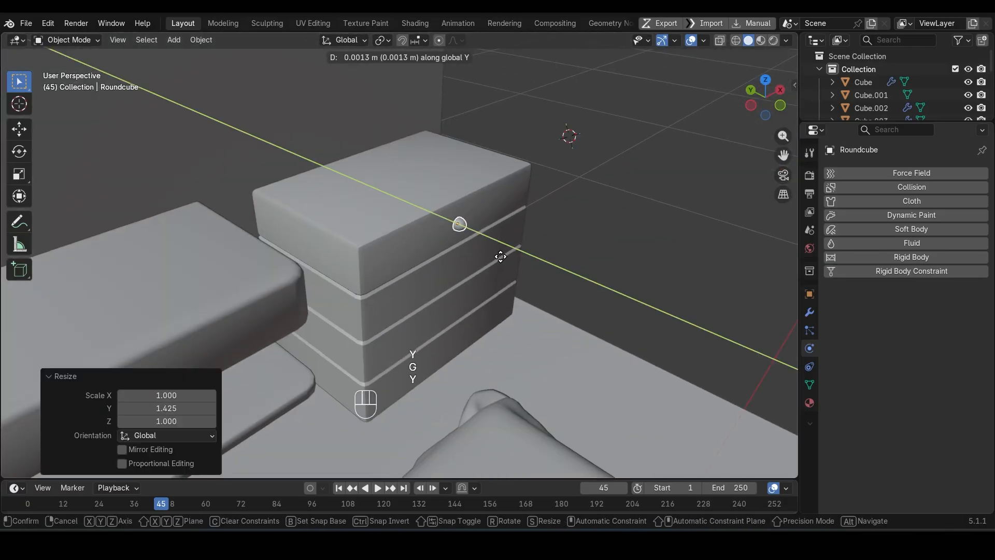
pyautogui.click(499, 256)
# Duplicate the knob about -0.113 m along Z in front view, and repeat the duplication twice for the lower drawers.
pyautogui.press('KP_1')
pyautogui.hotkey('shift', 'd')
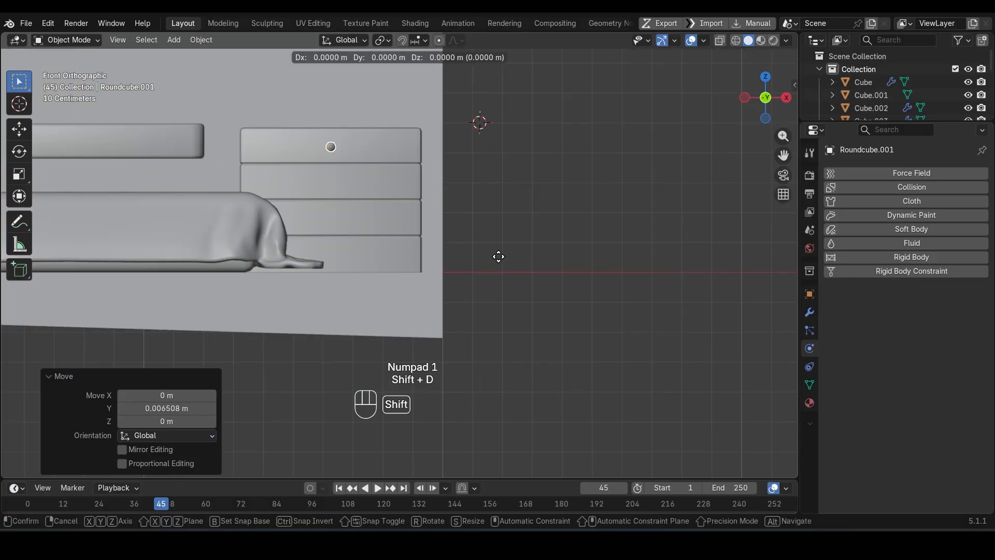
pyautogui.press('z')
pyautogui.click(496, 290)
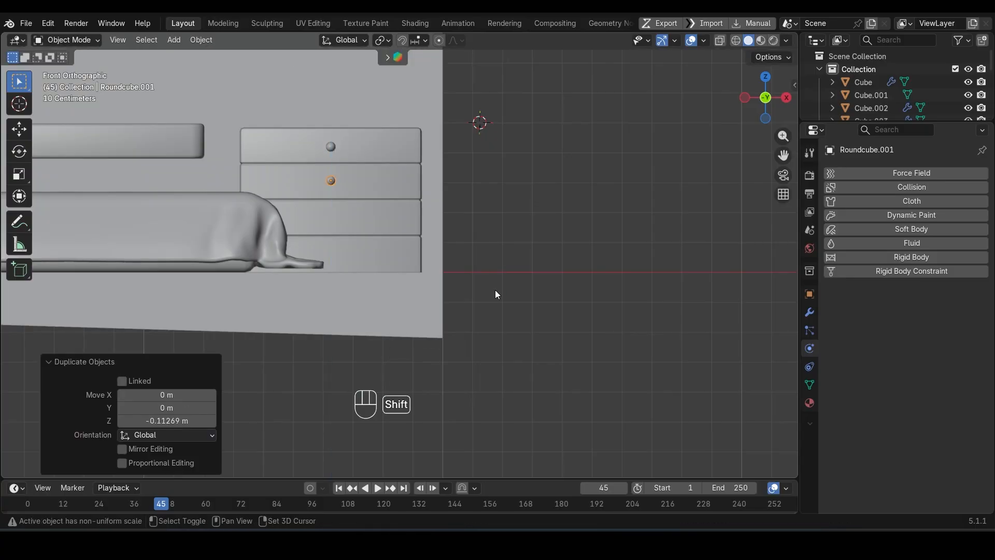
pyautogui.hotkey('shift', 'r')
pyautogui.hotkey('shift', 'r')
# Join the drawer knobs with the drawer cabinet into one object and deselect it.
pyautogui.moveTo(496, 290); pyautogui.dragTo(424, 219, button='middle')
pyautogui.scroll(-5, 478, 207)
pyautogui.scroll(8, 402, 296)
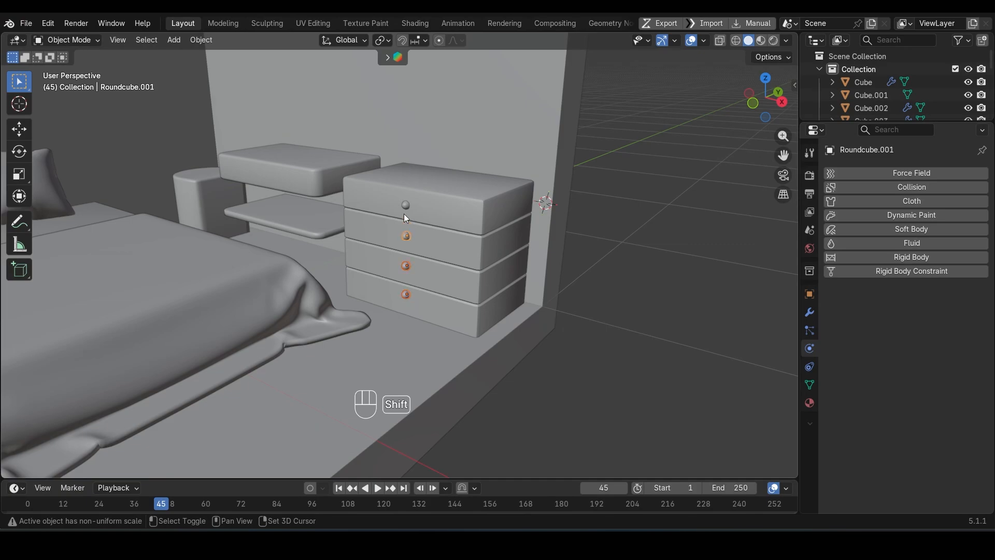
pyautogui.hotkey('ctrl', 'j')
pyautogui.scroll(-3, 476, 234)
pyautogui.click(477, 234)
pyautogui.keyDown('shift'); pyautogui.moveTo(381, 268); pyautogui.dragTo(465, 306, button='middle'); pyautogui.keyUp('shift')
pyautogui.scroll(-1, 473, 301)
pyautogui.scroll(2, 465, 305)
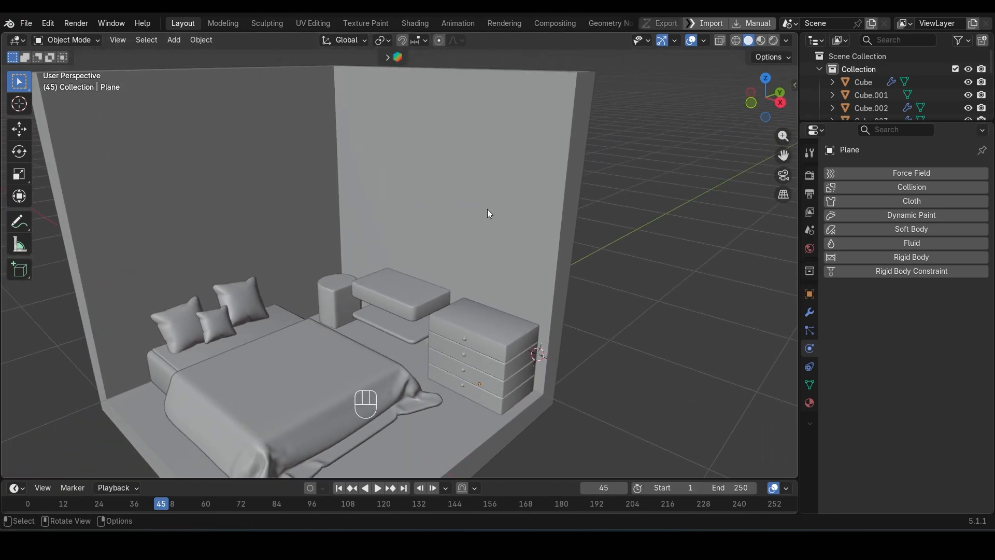
# Apply the room shell's modifier and cut two horizontal loops around its walls, the lower one with slide factor 0.285.
pyautogui.click(487, 209)
pyautogui.rightClick(487, 209)
pyautogui.press('Tab')
pyautogui.press('Tab')
pyautogui.press('Tab')
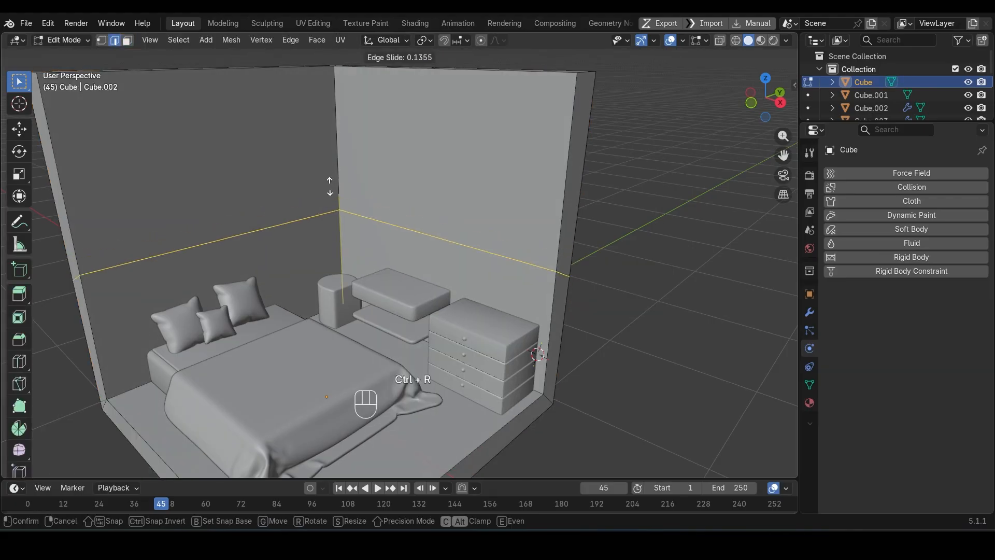
pyautogui.click(333, 204)
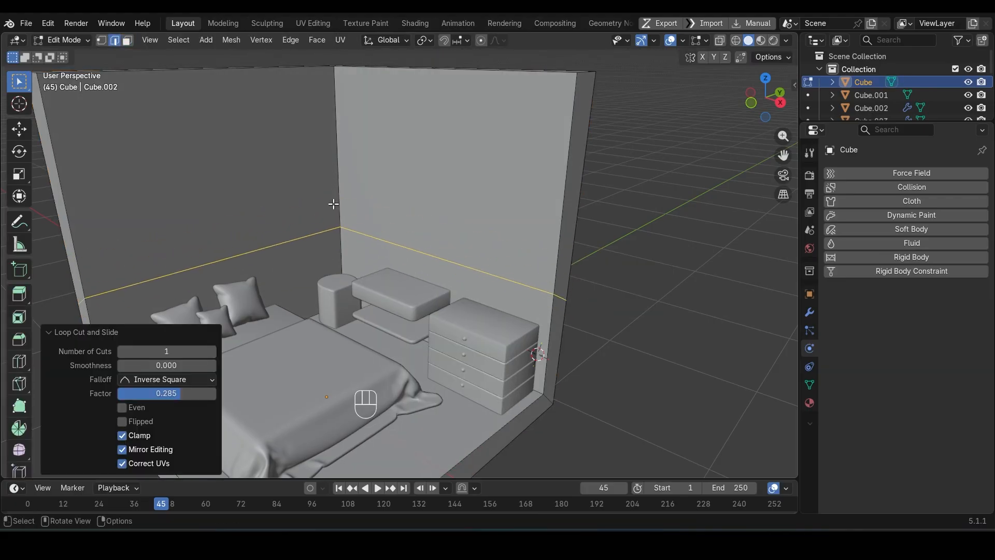
pyautogui.click(339, 146)
# Add a vertical loop cut through the back wall above the drawer cabinet, slid by about -0.54.
pyautogui.hotkey('ctrl', 'r')
pyautogui.click(503, 176)
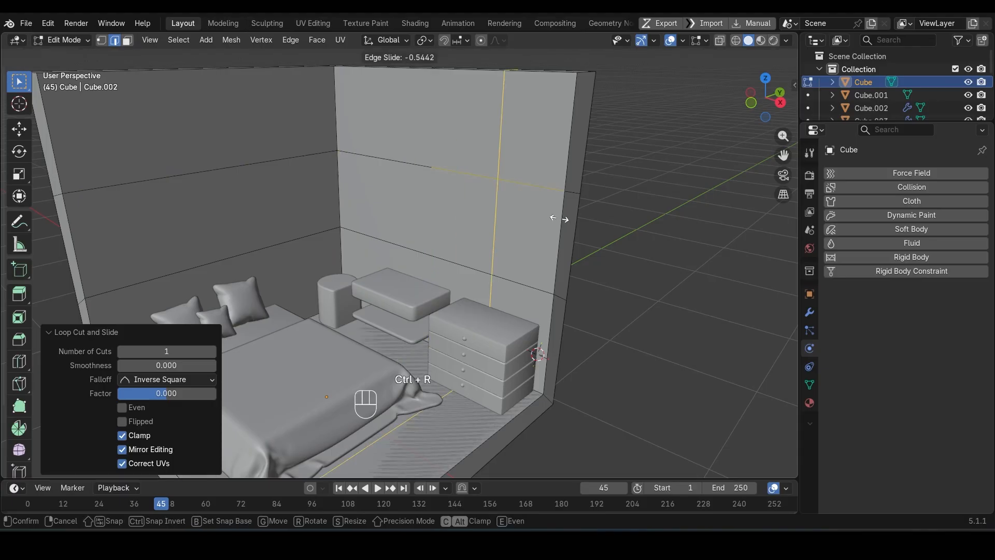
pyautogui.scroll(-4, 562, 221)
pyautogui.click(399, 356)
pyautogui.keyDown('shift'); pyautogui.moveTo(399, 356); pyautogui.dragTo(435, 277); pyautogui.keyUp('shift')
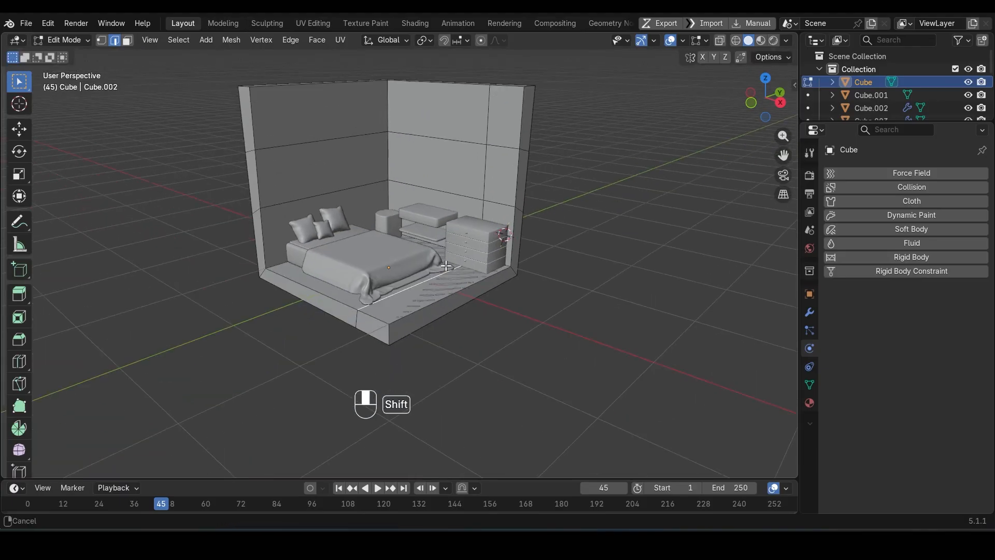
# Examine the overlapping floor surfaces by selecting the room shell's linked faces and inspecting the floor up close.
pyautogui.scroll(3, 435, 280)
pyautogui.click(435, 315)
pyautogui.click(435, 315)
pyautogui.press('l')
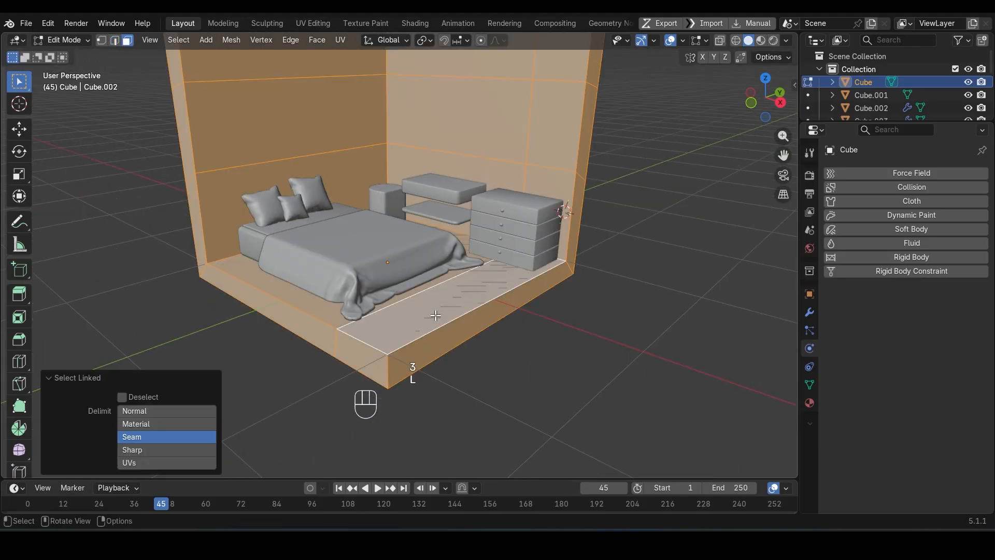
pyautogui.click(435, 315)
pyautogui.click(520, 360)
pyautogui.moveTo(520, 361); pyautogui.dragTo(548, 362, button='middle')
pyautogui.scroll(2, 310, 351)
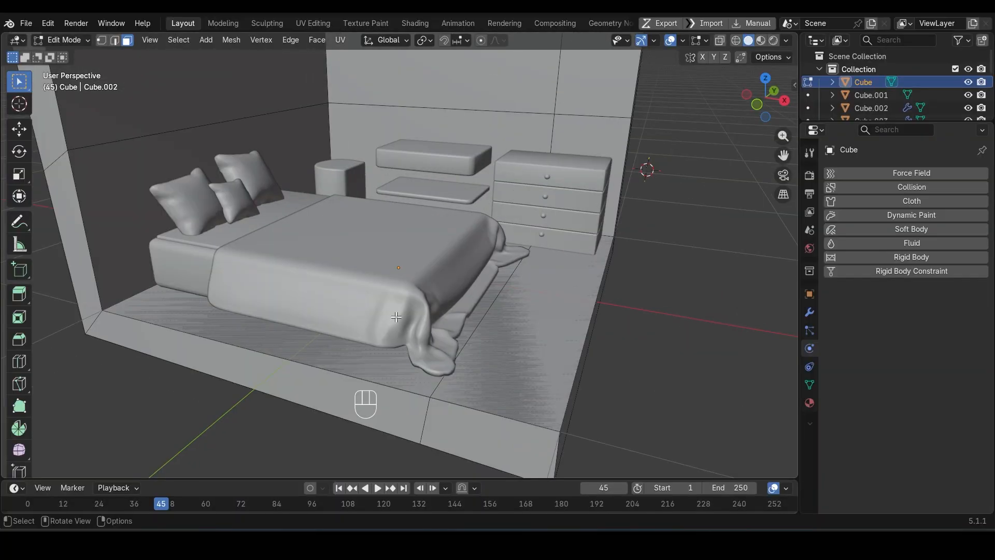
pyautogui.moveTo(396, 317); pyautogui.dragTo(418, 332, button='middle')
pyautogui.scroll(-3, 419, 332)
# Select all objects in the scene and move them up about 0.201 m along Z.
pyautogui.press('Tab')
pyautogui.press('a')
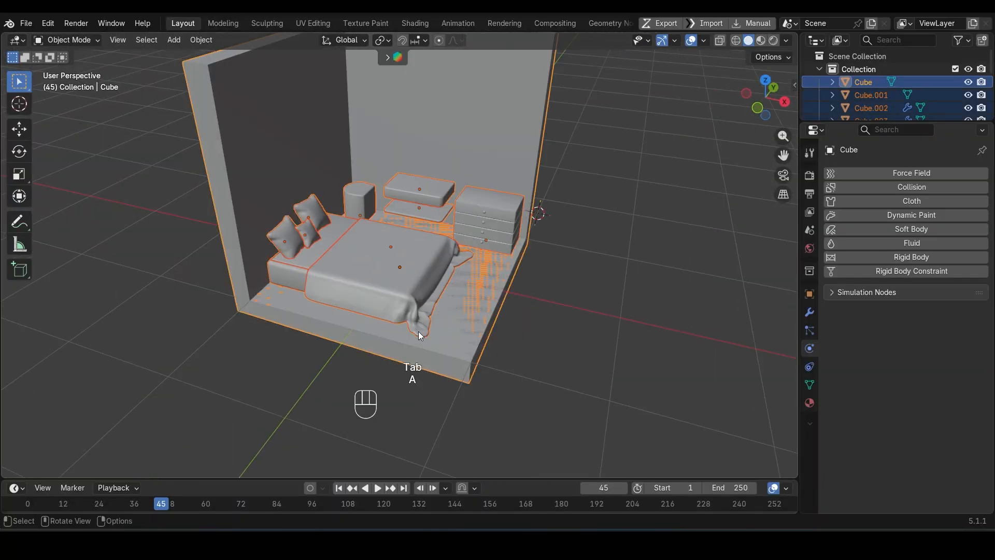
pyautogui.press('g')
pyautogui.press('z')
pyautogui.click(484, 277)
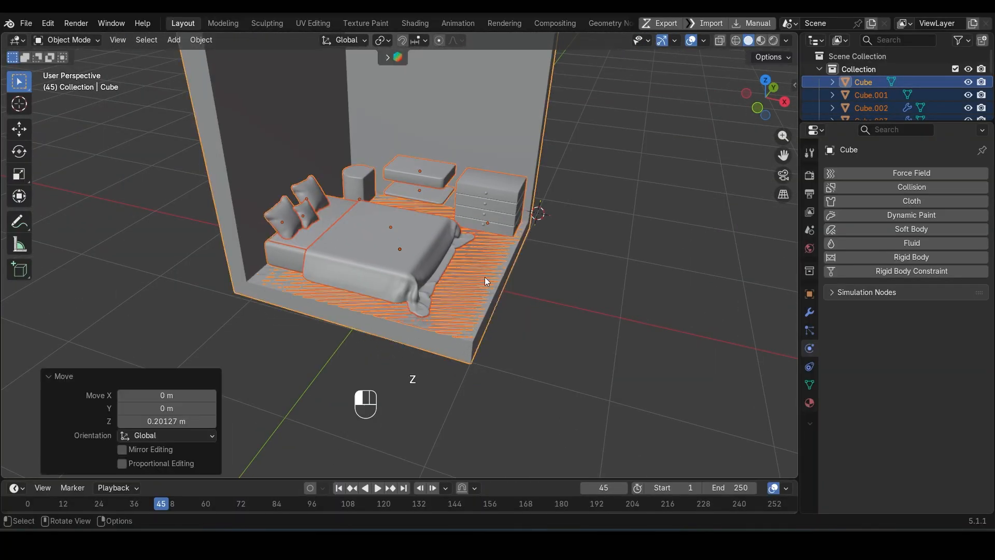
# Raise the separate floor plane about 0.011 m along Z to clear the room shell's floor.
pyautogui.click(484, 277)
pyautogui.press('g')
pyautogui.press('Escape')
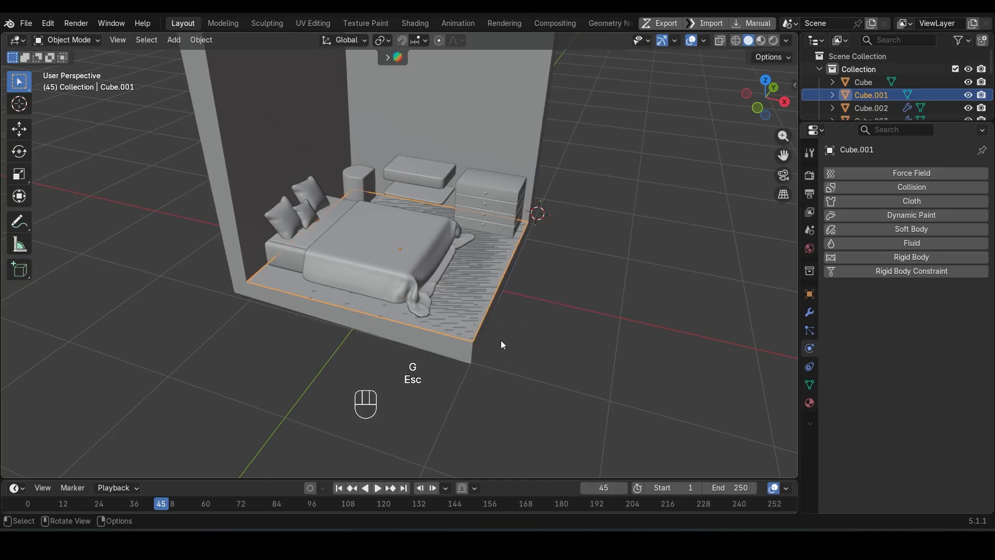
pyautogui.press('g')
pyautogui.press('z')
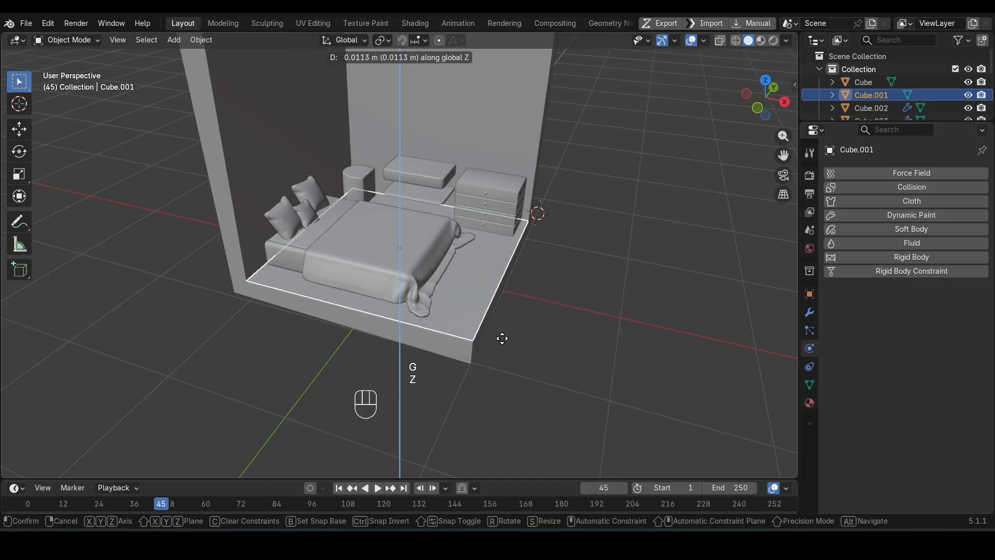
pyautogui.click(502, 338)
# Add an even vertical loop cut to the room shell's back wall near the inner corner, slid by about 0.89.
pyautogui.moveTo(536, 336); pyautogui.dragTo(502, 428, button='middle')
pyautogui.click(524, 249)
pyautogui.press('Tab')
pyautogui.moveTo(524, 249); pyautogui.dragTo(548, 242, button='middle')
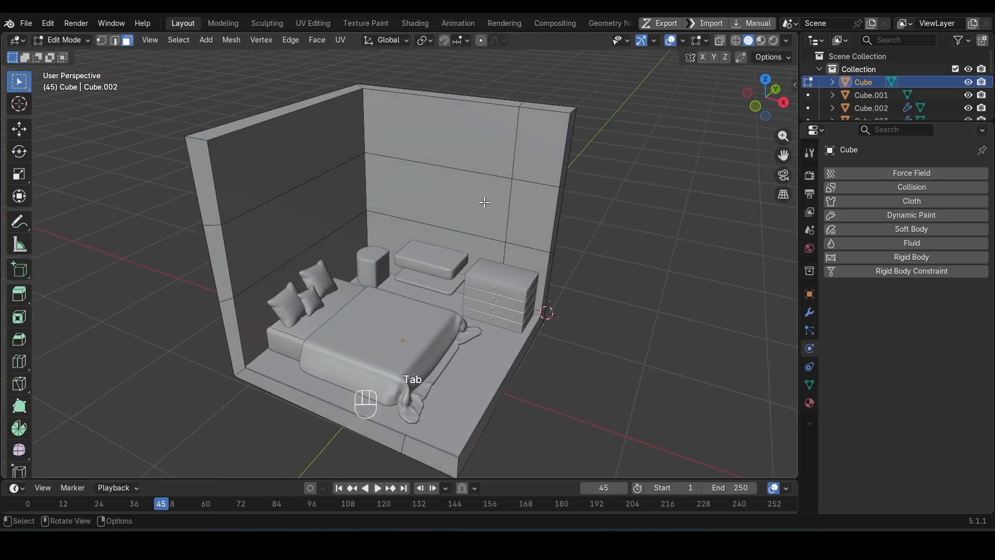
pyautogui.moveTo(484, 202); pyautogui.dragTo(423, 156, button='middle')
pyautogui.hotkey('ctrl', 'r')
pyautogui.click(415, 133)
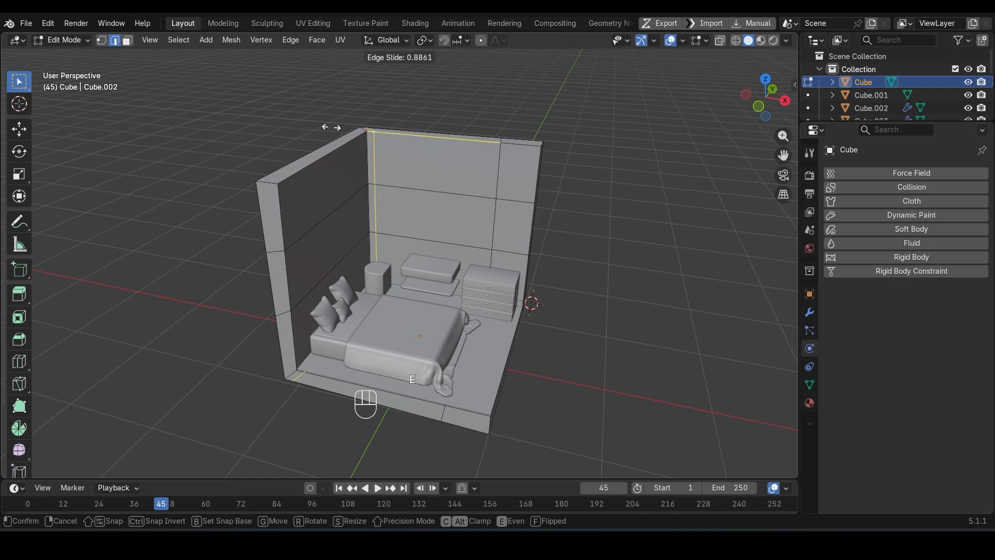
pyautogui.click(331, 127)
pyautogui.click(331, 127)
# Select the matching inner and outer middle faces of the back wall and bridge them with LoopTools into a window opening.
pyautogui.moveTo(377, 196); pyautogui.dragTo(384, 256, button='middle')
pyautogui.click(446, 220)
pyautogui.keyDown('shift'); pyautogui.click(384, 256); pyautogui.keyUp('shift')
pyautogui.rightClick(513, 179)
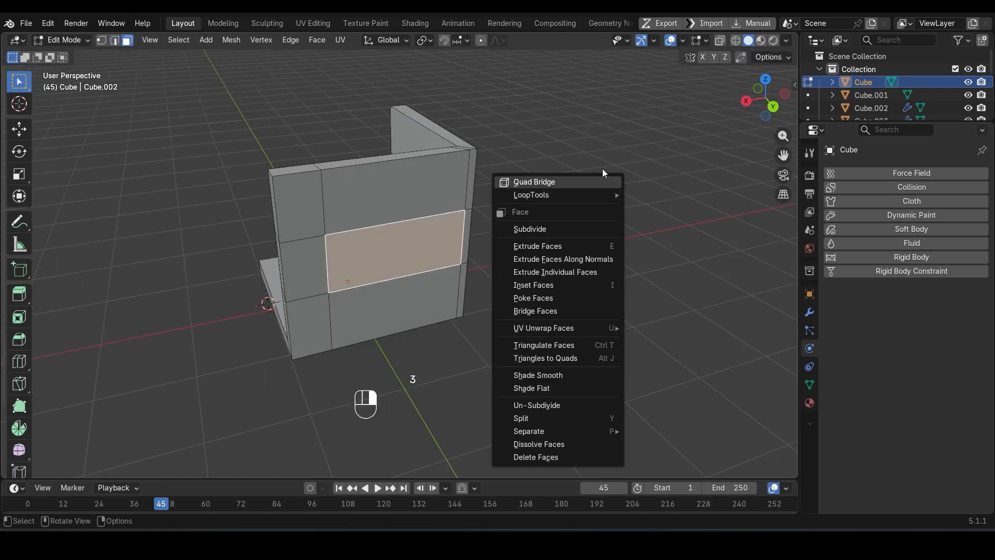
pyautogui.moveTo(511, 195)
pyautogui.click(654, 196)
pyautogui.moveTo(654, 196); pyautogui.dragTo(396, 283, button='middle')
pyautogui.click(657, 195)
# Fill the outer edges of the window opening with a face and separate it into its own object.
pyautogui.scroll(2, 492, 267)
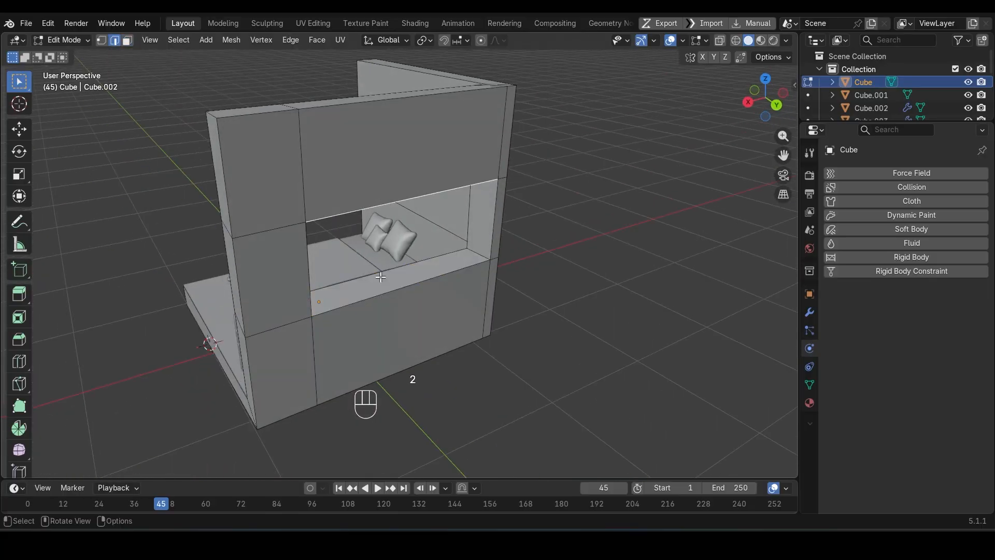
pyautogui.press('f')
pyautogui.click(380, 305)
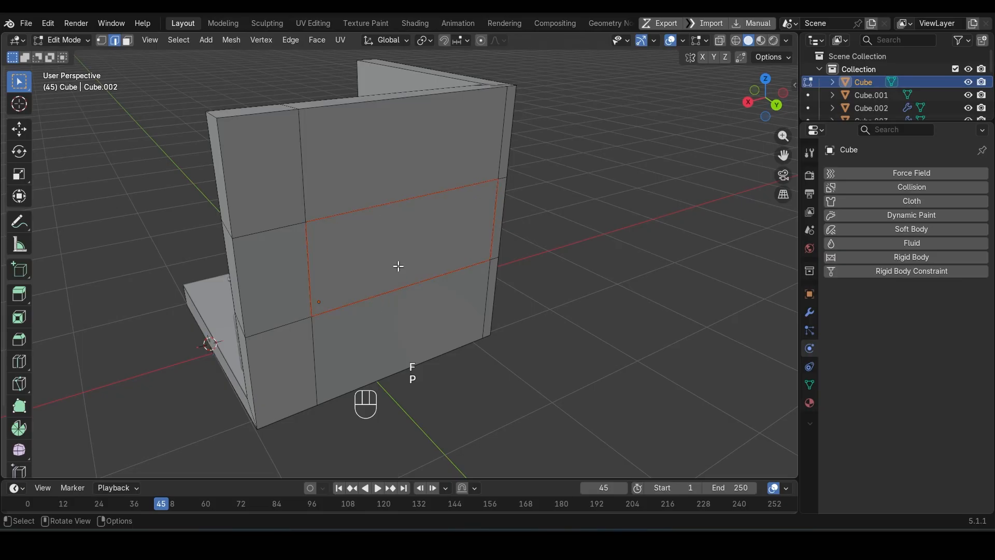
pyautogui.press('Tab')
# Apply the scale of the separated window face from inside the room.
pyautogui.moveTo(334, 282); pyautogui.dragTo(521, 245, button='middle')
pyautogui.scroll(3, 439, 249)
pyautogui.moveTo(439, 249); pyautogui.dragTo(480, 259, button='middle')
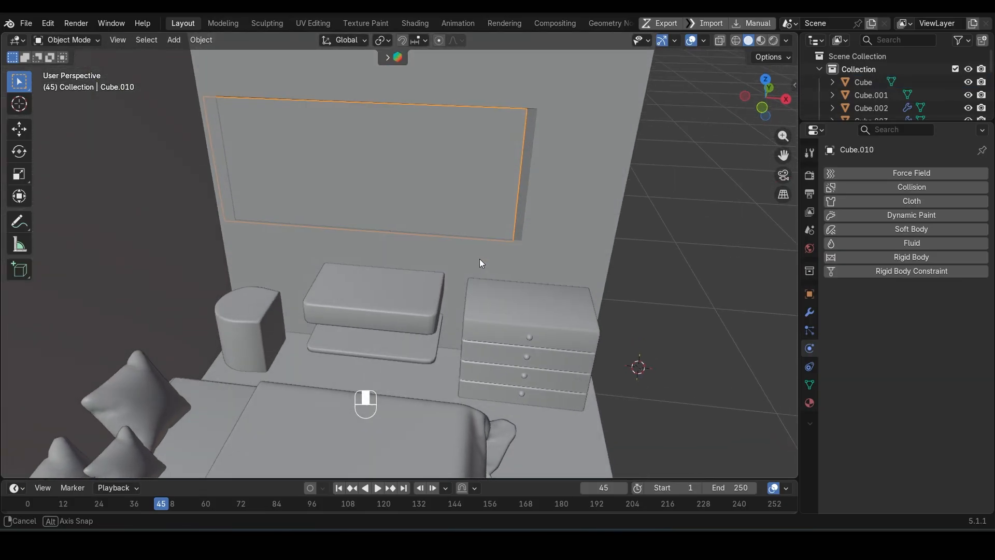
pyautogui.press('Tab')
pyautogui.press('Tab')
pyautogui.hotkey('ctrl', 'a')
pyautogui.click(579, 235)
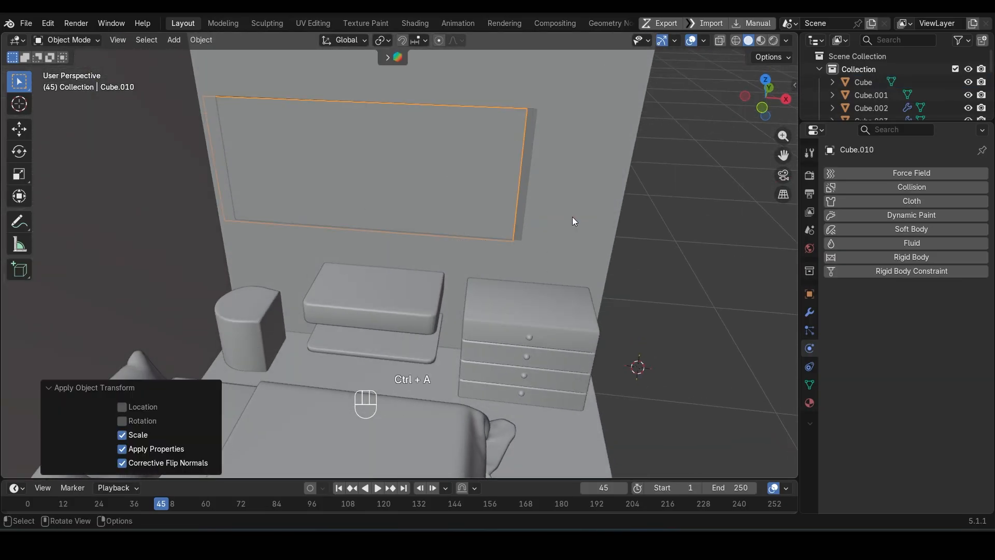
# Add one vertical loop cut to the window face, slid off centre by a factor of about 0.353.
pyautogui.press('Tab')
pyautogui.press('3')
pyautogui.press('a')
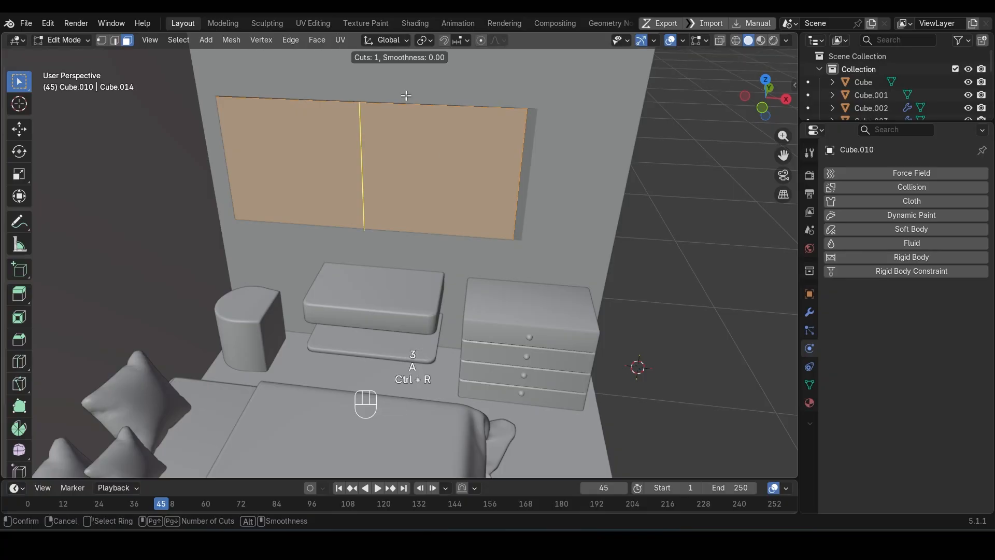
pyautogui.click(405, 95)
pyautogui.click(463, 108)
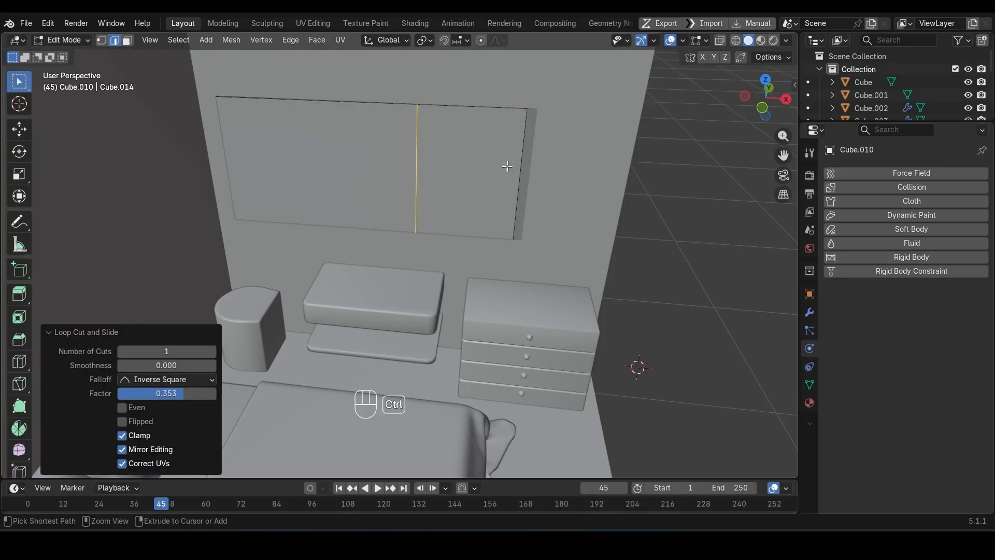
# Inset both window panes individually with a thickness of about 0.044 m.
pyautogui.press('a')
pyautogui.press('i')
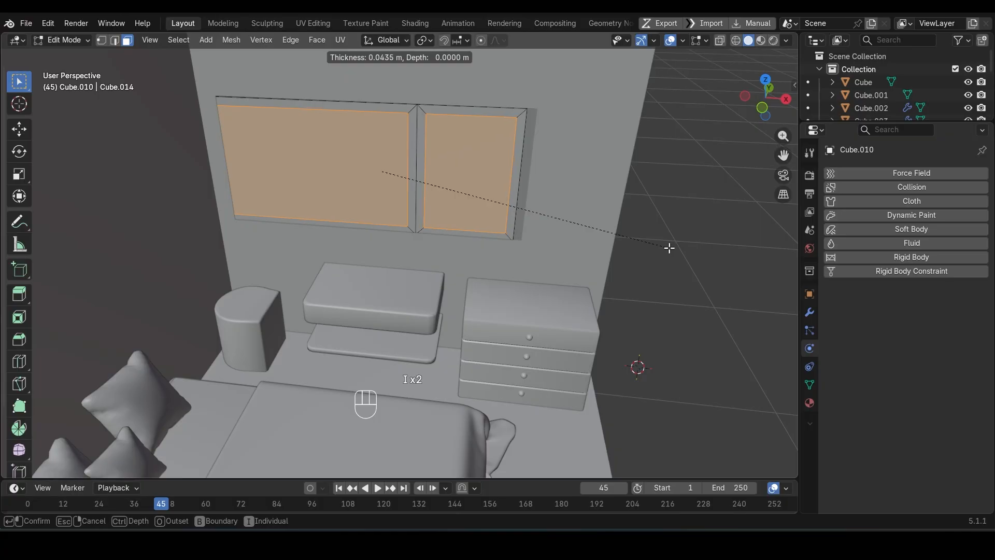
pyautogui.click(669, 248)
# Invert the selection to the frame borders and extrude them about 0.104 m along their normals.
pyautogui.hotkey('ctrl', 'i')
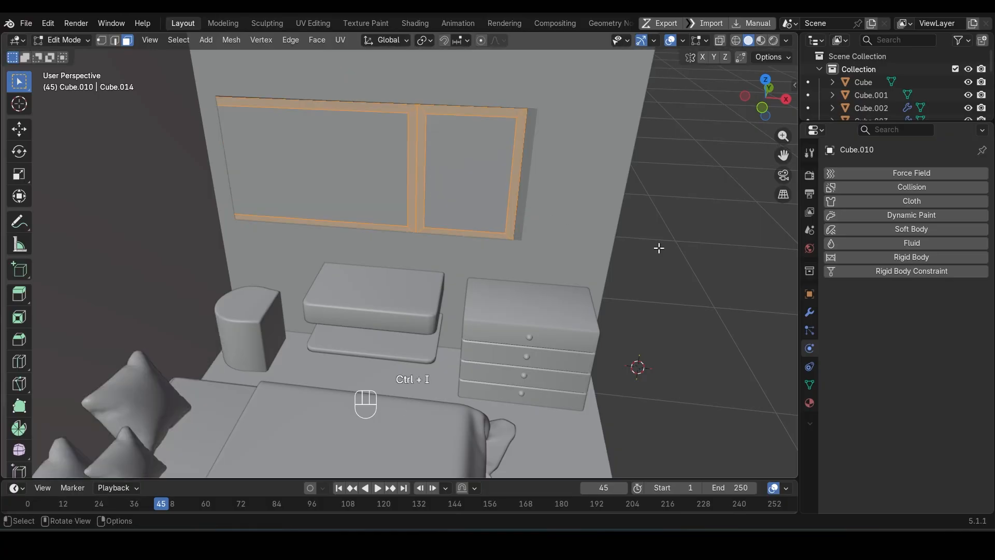
pyautogui.moveTo(658, 247); pyautogui.dragTo(579, 254, button='middle')
pyautogui.keyDown('shift'); pyautogui.moveTo(417, 212); pyautogui.dragTo(459, 223, button='middle'); pyautogui.keyUp('shift')
pyautogui.press('e')
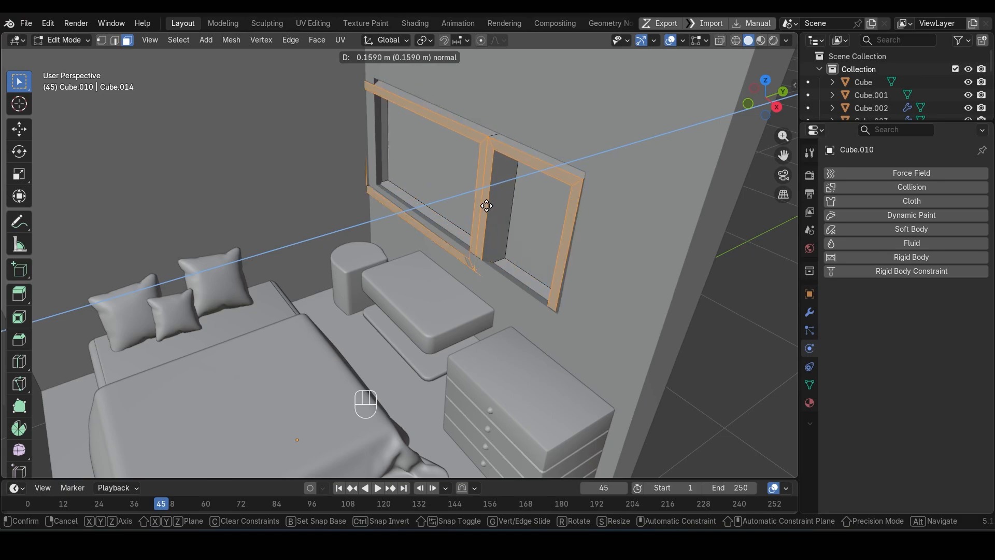
pyautogui.click(495, 202)
pyautogui.scroll(-2, 477, 208)
pyautogui.moveTo(474, 208); pyautogui.dragTo(557, 185, button='middle')
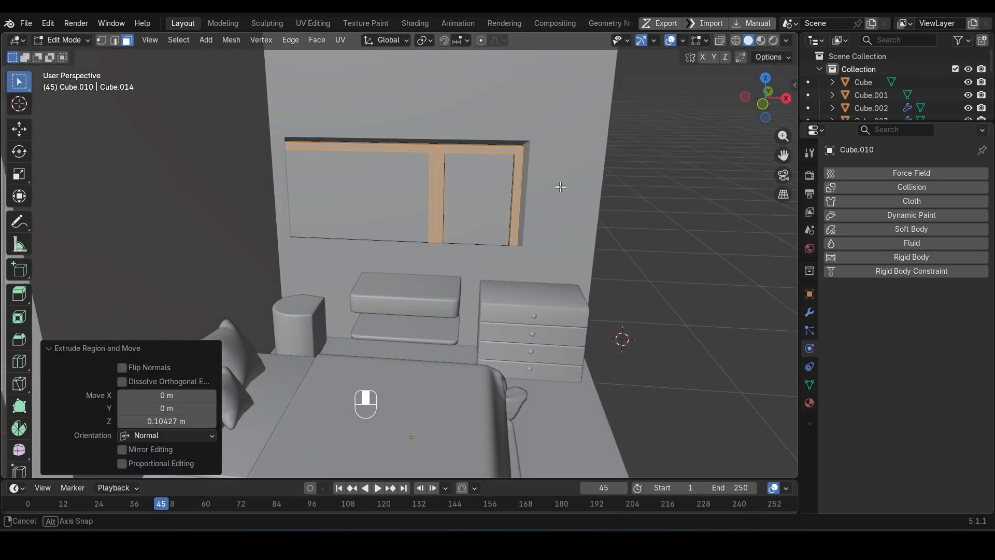
# Flatten the room shell's face at the bottom of the window opening by scaling it to 0 along Z.
pyautogui.press('Tab')
pyautogui.click(532, 222)
pyautogui.press('Tab')
pyautogui.press('3')
pyautogui.moveTo(482, 249); pyautogui.dragTo(470, 306, button='middle')
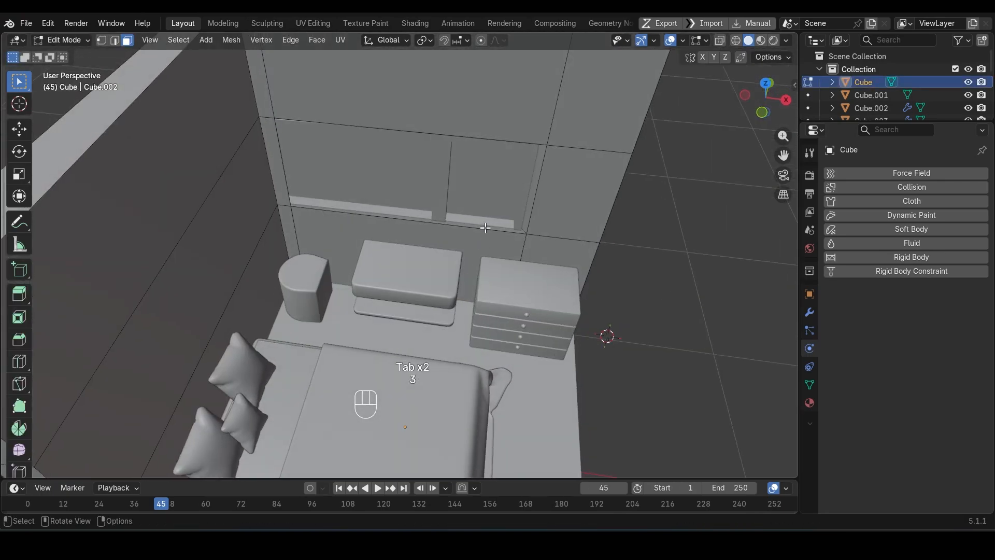
pyautogui.click(485, 228)
pyautogui.press('s')
pyautogui.press('Return')
pyautogui.press('KP_1')
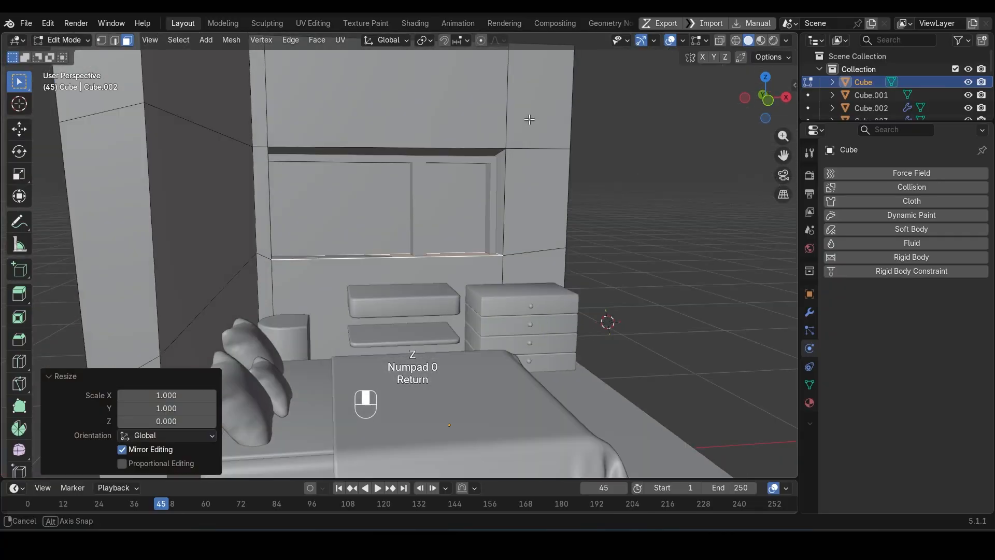
# Flatten the face at the top of the window opening by scaling it to 0 along Z.
pyautogui.press('s')
pyautogui.press('z')
pyautogui.press('KP_0')
pyautogui.press('Return')
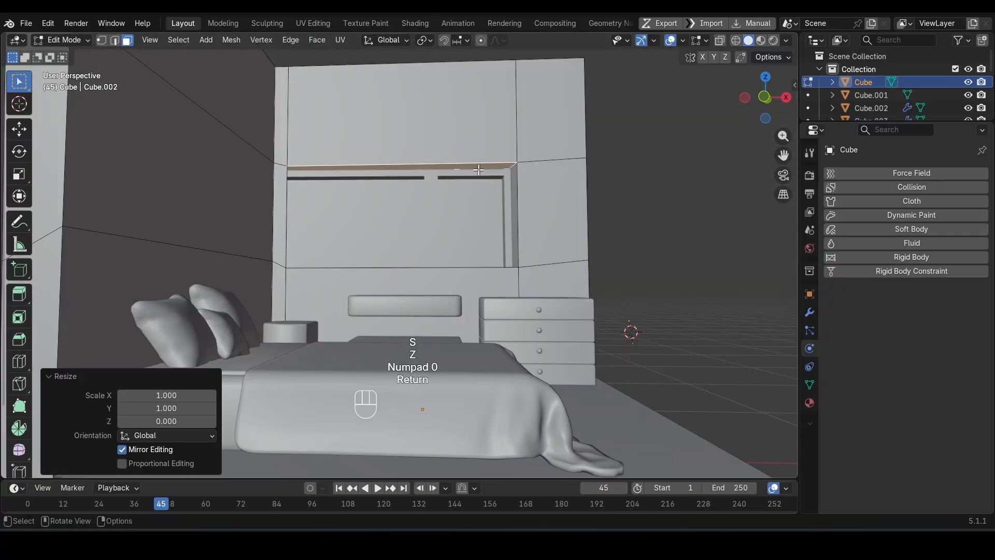
# Straighten both side faces of the window opening by scaling each to 0 along X.
pyautogui.click(515, 204)
pyautogui.press('s')
pyautogui.press('x')
pyautogui.press('KP_0')
pyautogui.press('Return')
pyautogui.moveTo(285, 205); pyautogui.dragTo(396, 210, button='middle')
pyautogui.press('x')
pyautogui.press('KP_0')
pyautogui.press('Return')
# Move the window opening's side face near the room corner about 0.05 m along X, and select the window frame object.
pyautogui.press('g')
pyautogui.press('x')
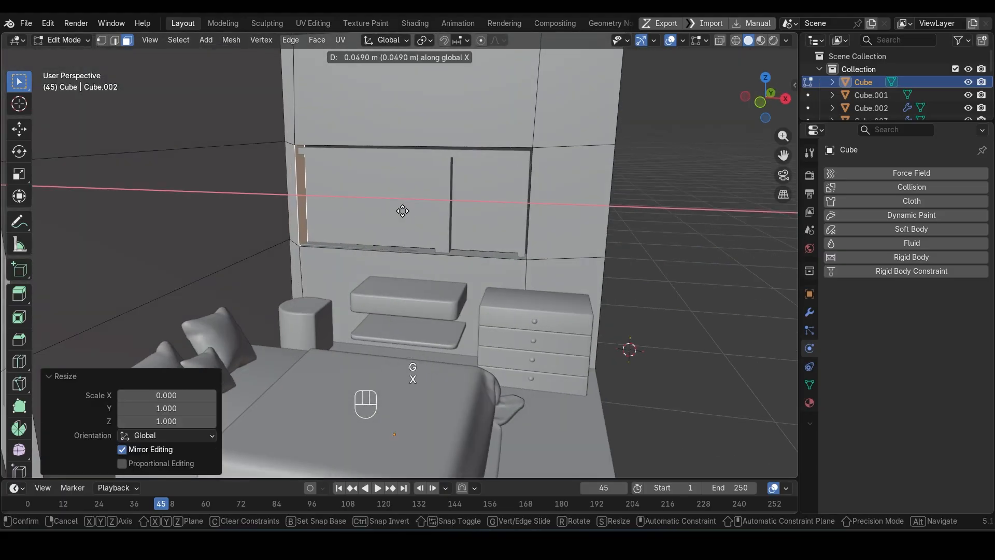
pyautogui.press('Return')
pyautogui.press('Tab')
pyautogui.click(441, 185)
# Try scaling the window frame and moving its geometry to its origin, and undo the geometry move.
pyautogui.press('s')
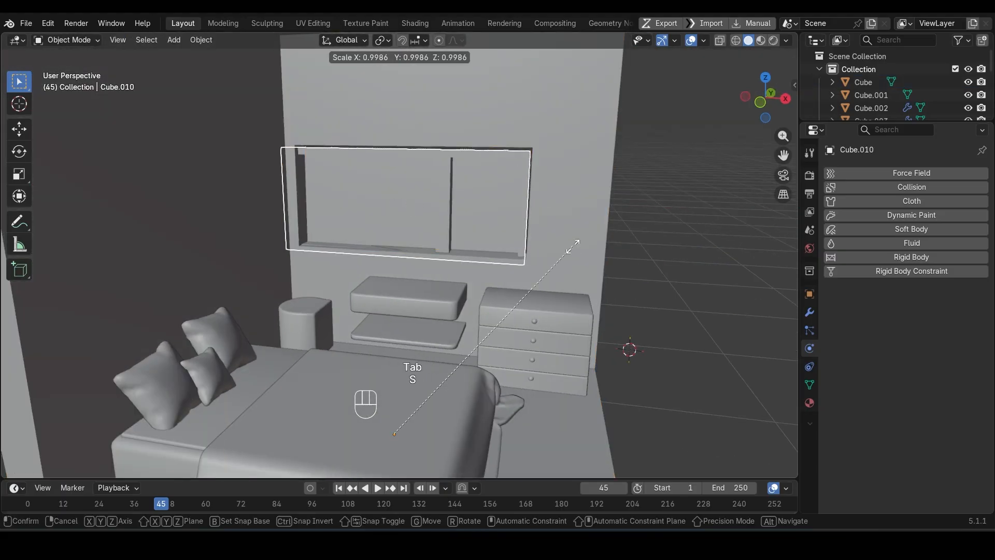
pyautogui.press('Escape')
pyautogui.rightClick(540, 217)
pyautogui.moveTo(477, 227)
pyautogui.click(592, 226)
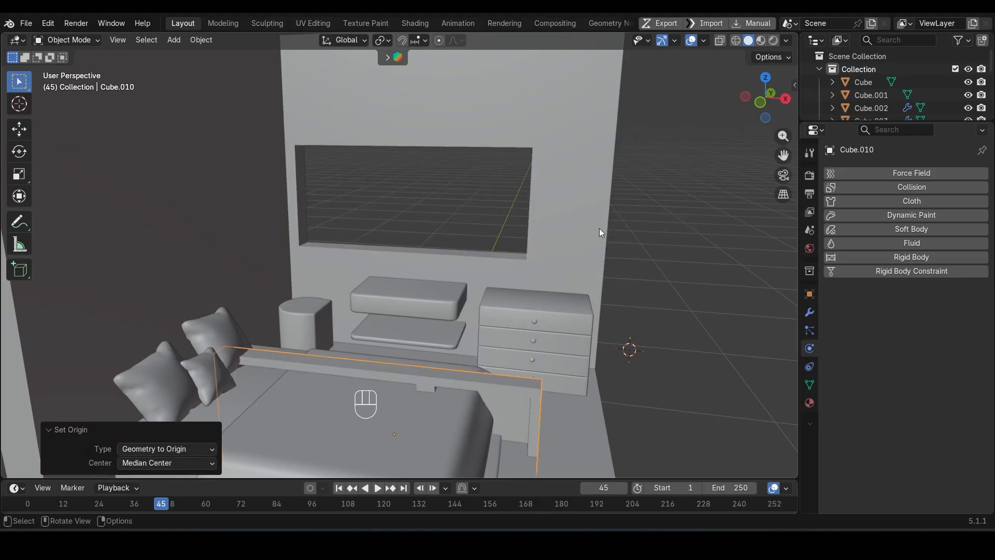
pyautogui.hotkey('ctrl', 'z')
# Set the window frame's origin to its geometry and scale the frame to about 0.922.
pyautogui.rightClick(440, 216)
pyautogui.moveTo(439, 217)
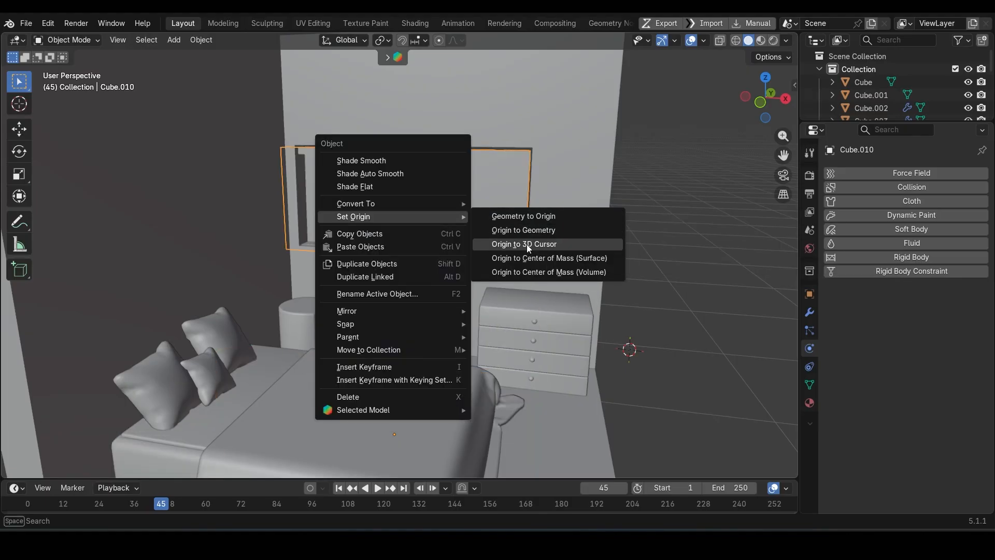
pyautogui.click(527, 230)
pyautogui.press('s')
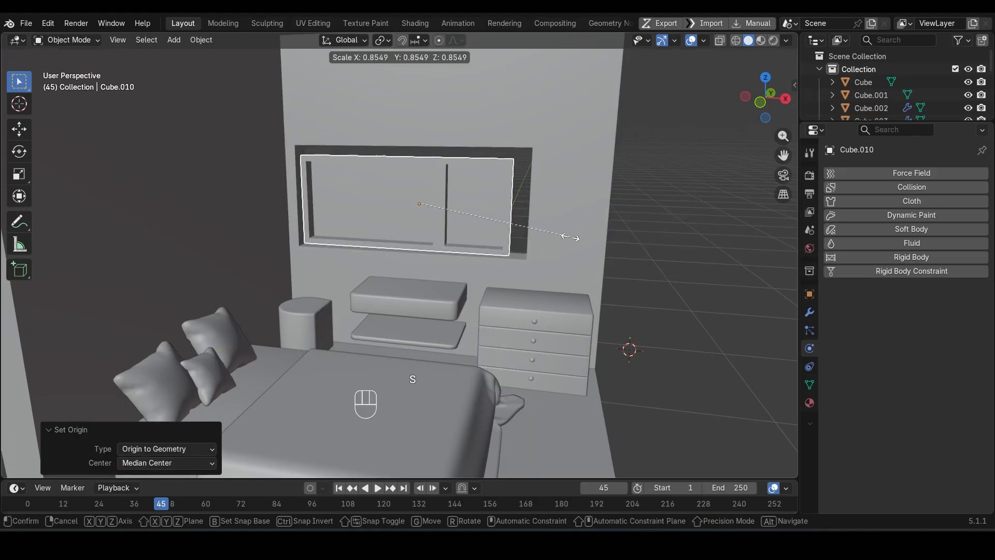
pyautogui.click(589, 238)
# Move the window frame about 0.064 m along X and slightly up along Z to fit it in the opening.
pyautogui.press('g')
pyautogui.press('x')
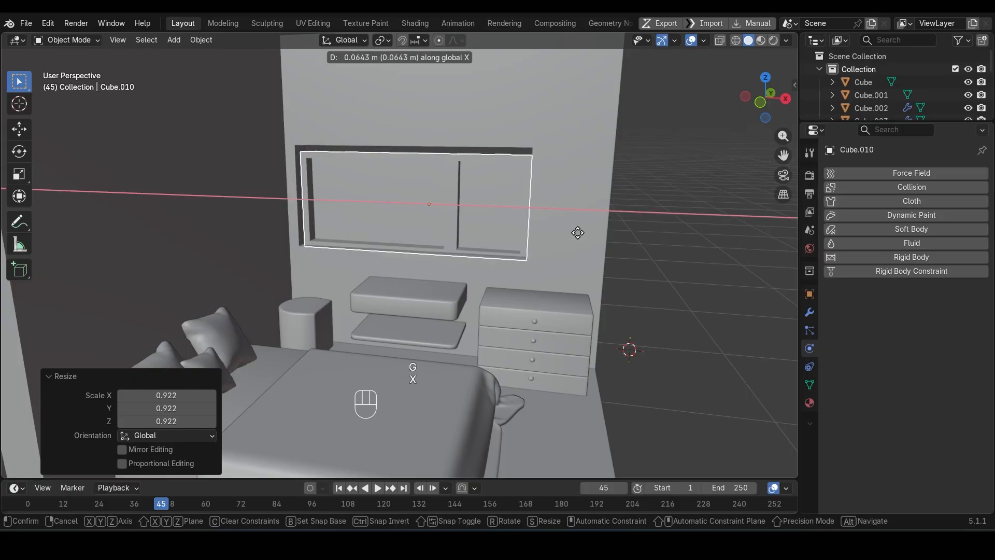
pyautogui.click(578, 232)
pyautogui.press('g')
pyautogui.press('z')
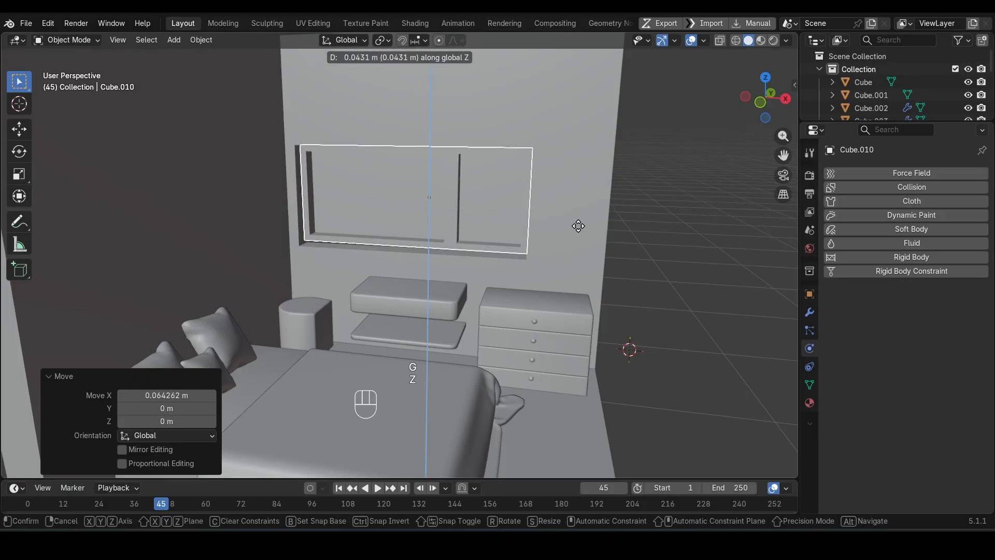
pyautogui.click(574, 229)
# Scale the window frame up by about 1.014 to fill the opening and save the file.
pyautogui.press('s')
pyautogui.click(572, 234)
pyautogui.scroll(-10, 560, 246)
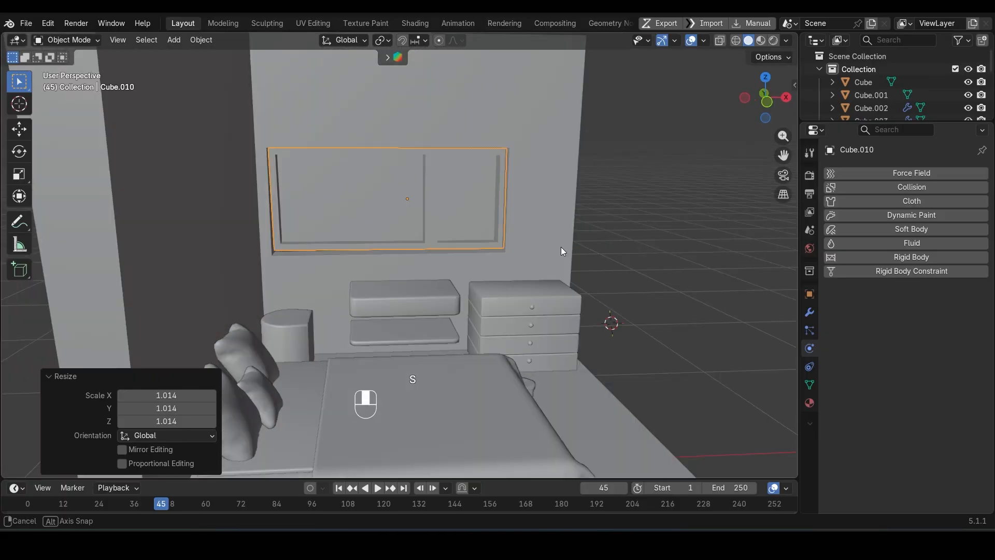
pyautogui.hotkey('ctrl', 's')
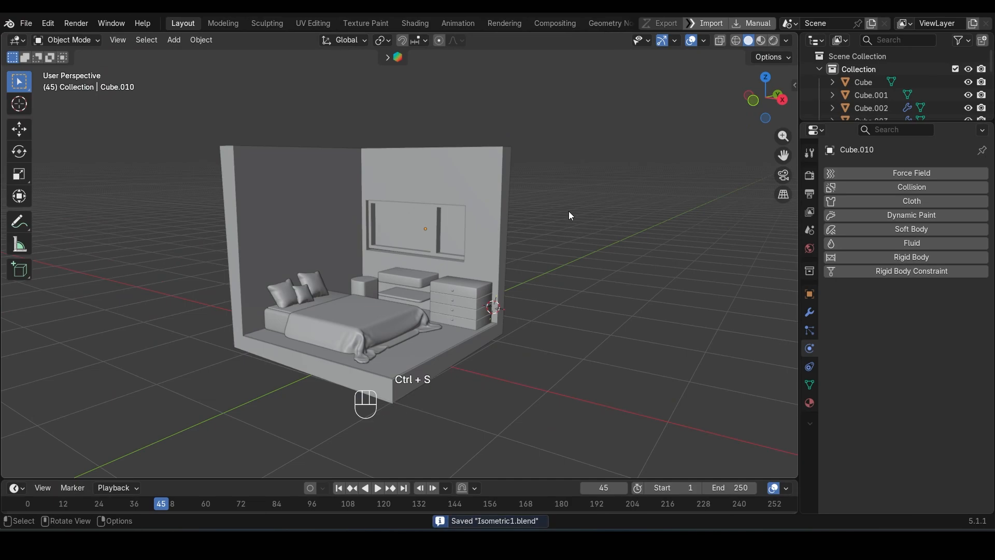
# Duplicate the room shell's inner top edge above the window in place, separate it into its own object and select that object.
pyautogui.scroll(4, 372, 183)
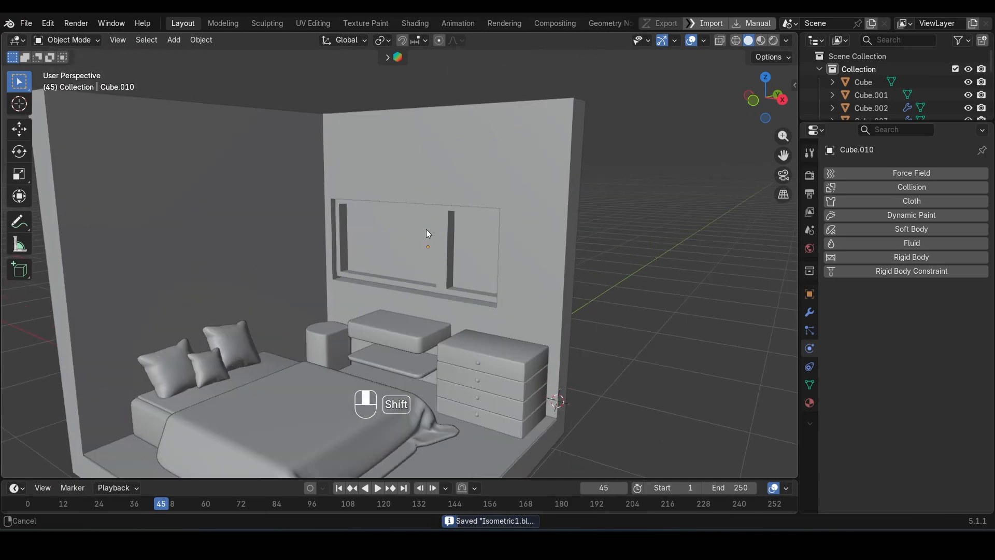
pyautogui.click(412, 223)
pyautogui.scroll(3, 404, 222)
pyautogui.press('Tab')
pyautogui.click(403, 221)
pyautogui.scroll(3, 428, 167)
pyautogui.hotkey('shift', 'd')
pyautogui.press('Escape')
pyautogui.press('p')
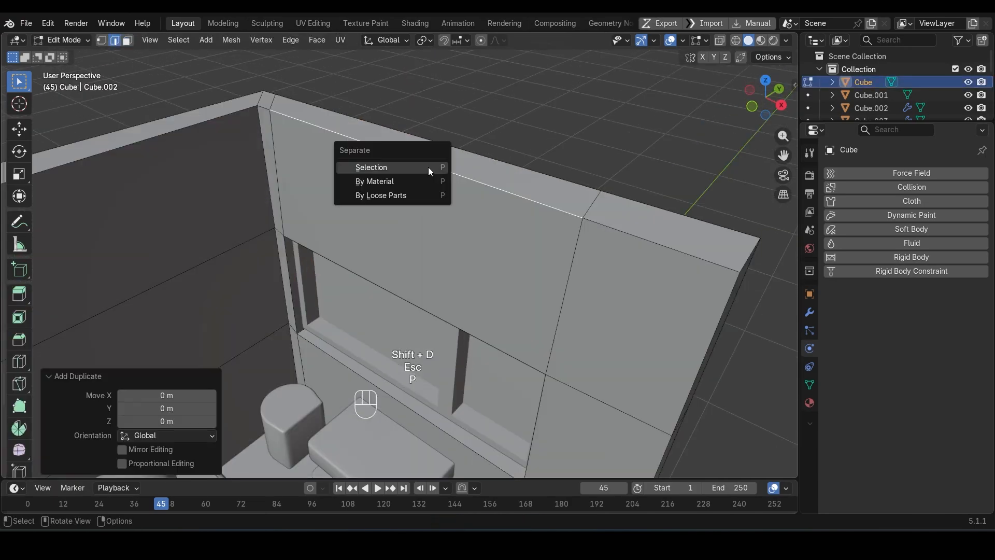
pyautogui.click(428, 167)
pyautogui.press('Tab')
pyautogui.click(428, 169)
# Move the separated edge about -0.059 m along Y and about -0.162 m along Z.
pyautogui.press('g')
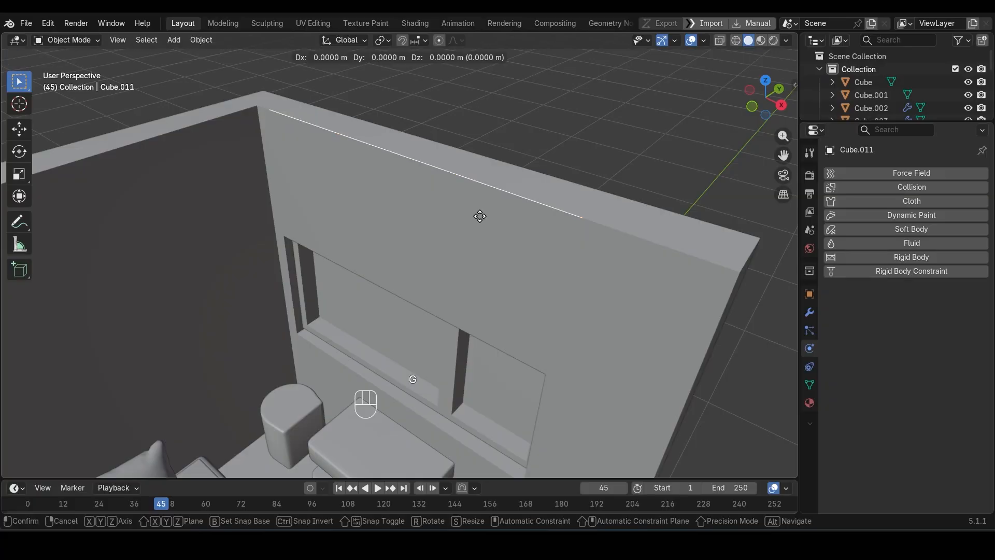
pyautogui.press('y')
pyautogui.click(467, 226)
pyautogui.press('g')
pyautogui.press('z')
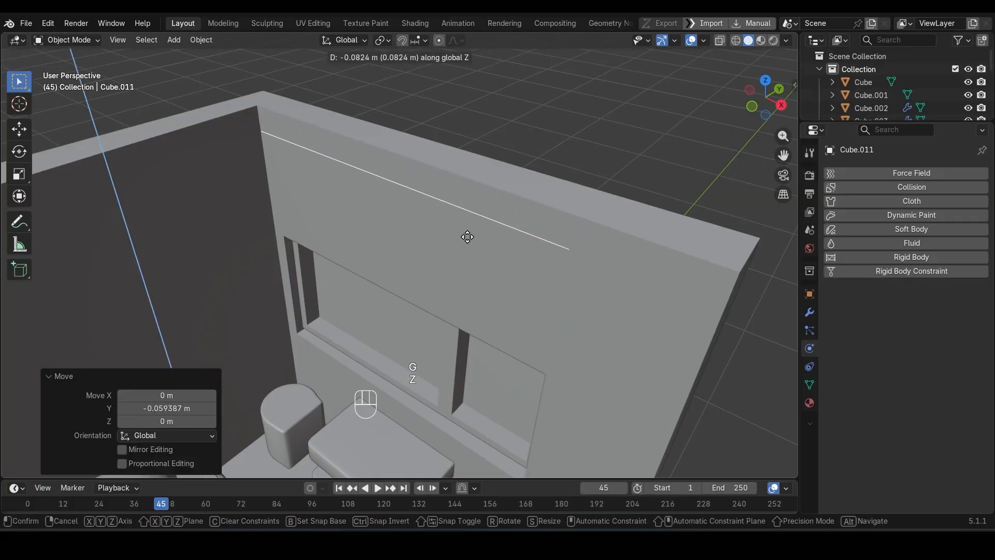
pyautogui.click(467, 244)
# Shift the separated edge slightly further from the wall along Y into the room.
pyautogui.moveTo(466, 245); pyautogui.dragTo(399, 279, button='middle')
pyautogui.press('g')
pyautogui.press('y')
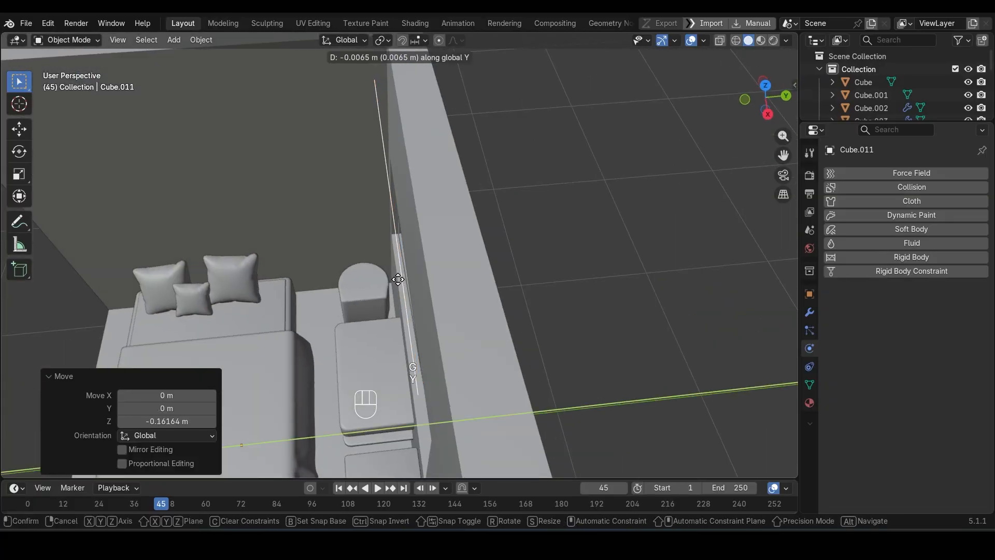
pyautogui.click(392, 281)
# Extrude the separated edge along Y until it reaches the window wall.
pyautogui.press('Tab')
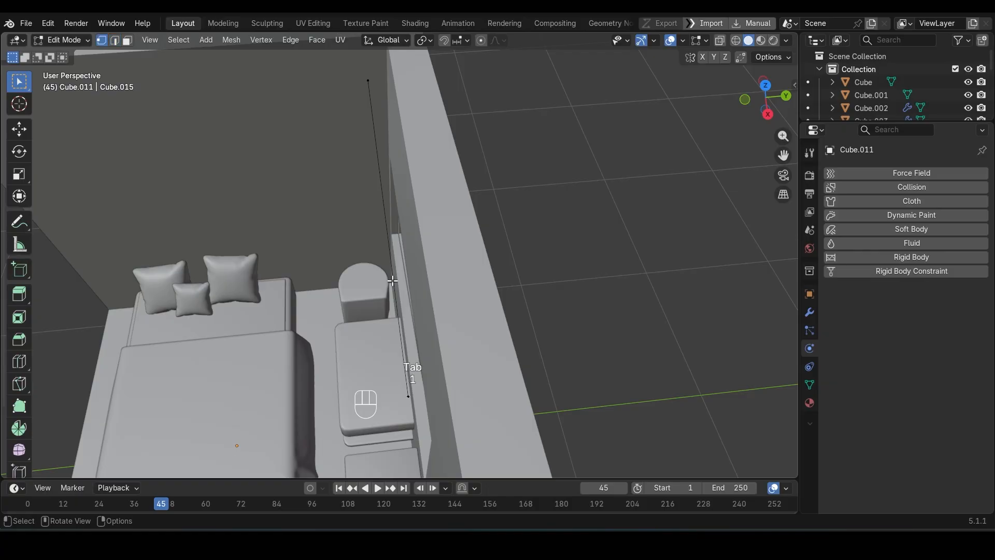
pyautogui.press('y')
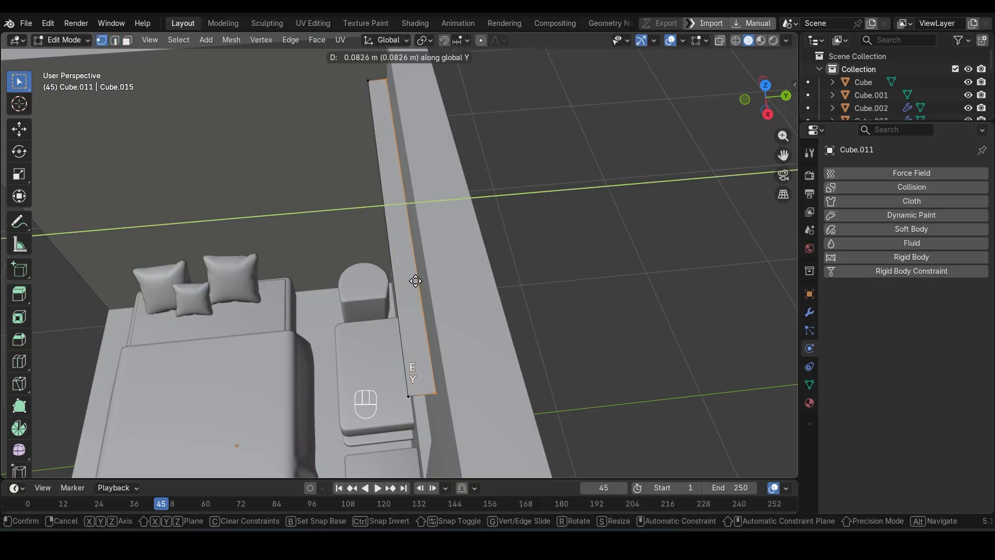
pyautogui.click(423, 277)
# Delete only the face of the extruded strip, keeping its edges, and isolate the object in local view.
pyautogui.press('3')
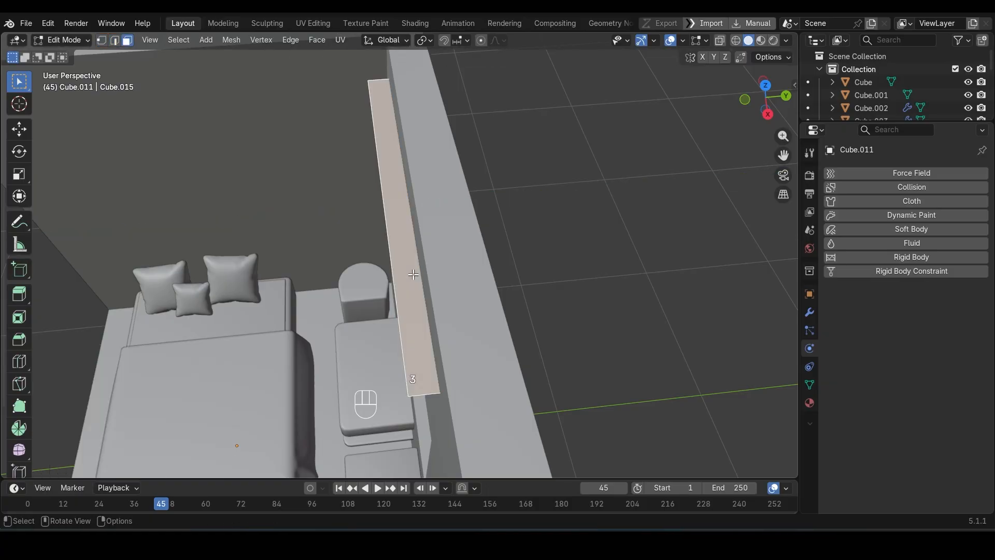
pyautogui.press('Delete')
pyautogui.click(550, 239)
pyautogui.press('Tab')
pyautogui.press('/')
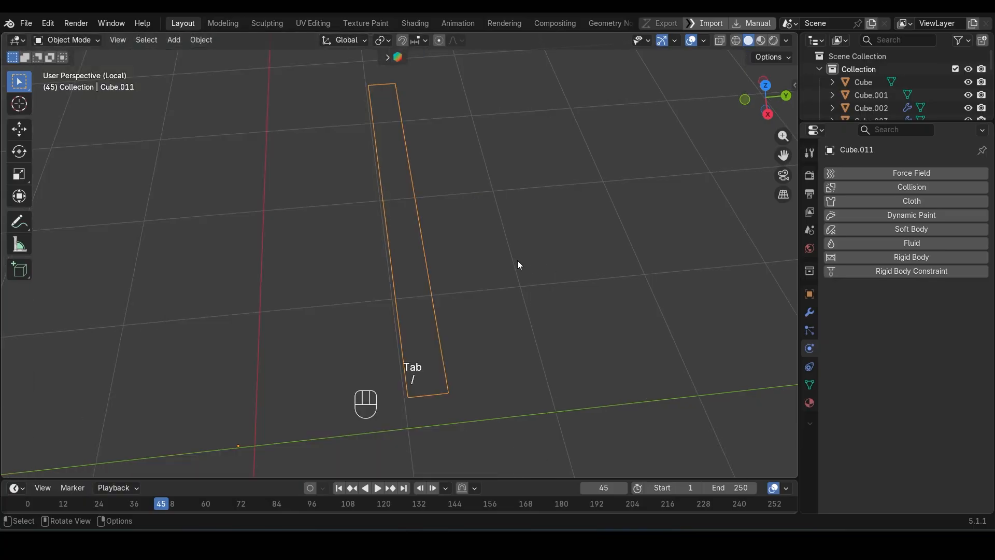
# Delete the strip's long wall-side edge to leave a U-shaped rod outline.
pyautogui.press('Tab')
pyautogui.press('Delete')
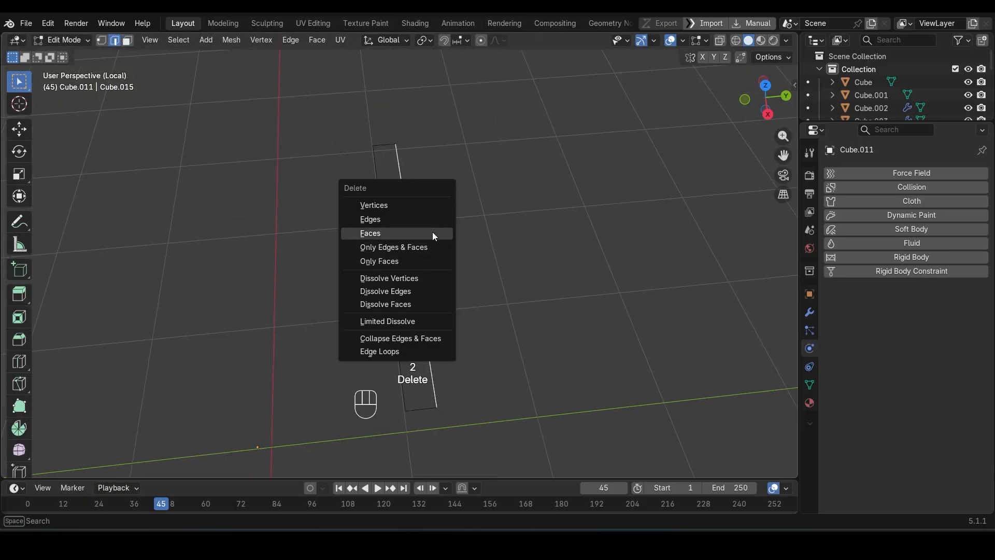
pyautogui.click(432, 219)
pyautogui.press('Tab')
pyautogui.rightClick(433, 225)
pyautogui.press('Escape')
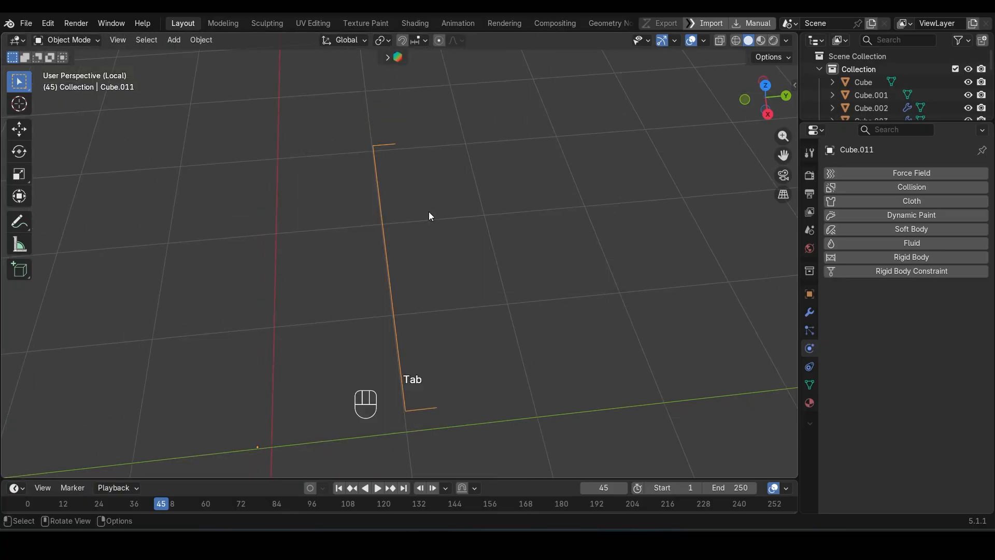
# Apply the rod outline's scale and bevel all its vertices to round the two corners.
pyautogui.hotkey('ctrl', 'a')
pyautogui.click(471, 167)
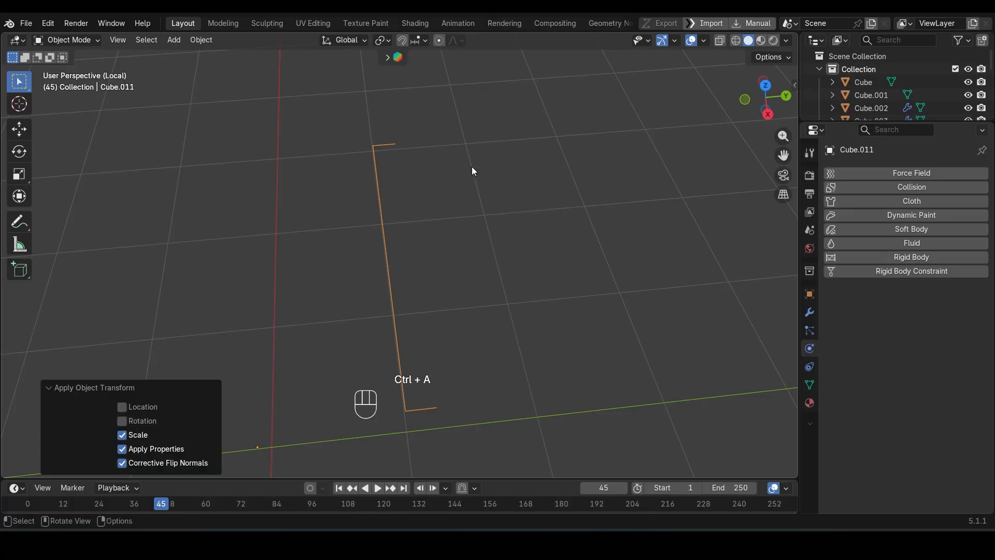
pyautogui.press('Tab')
pyautogui.press('1')
pyautogui.hotkey('shift', 'ctrl', 'b')
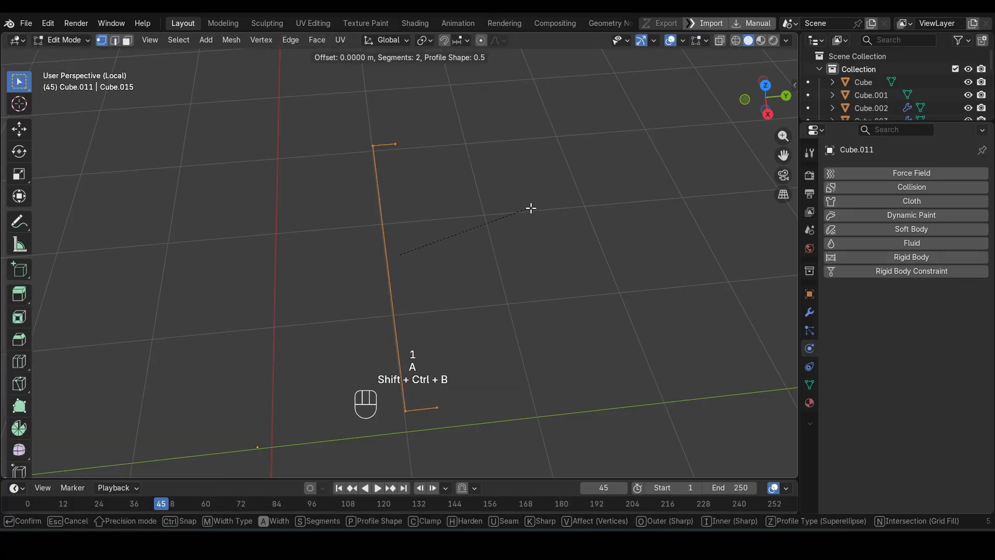
pyautogui.click(542, 212)
pyautogui.press('Tab')
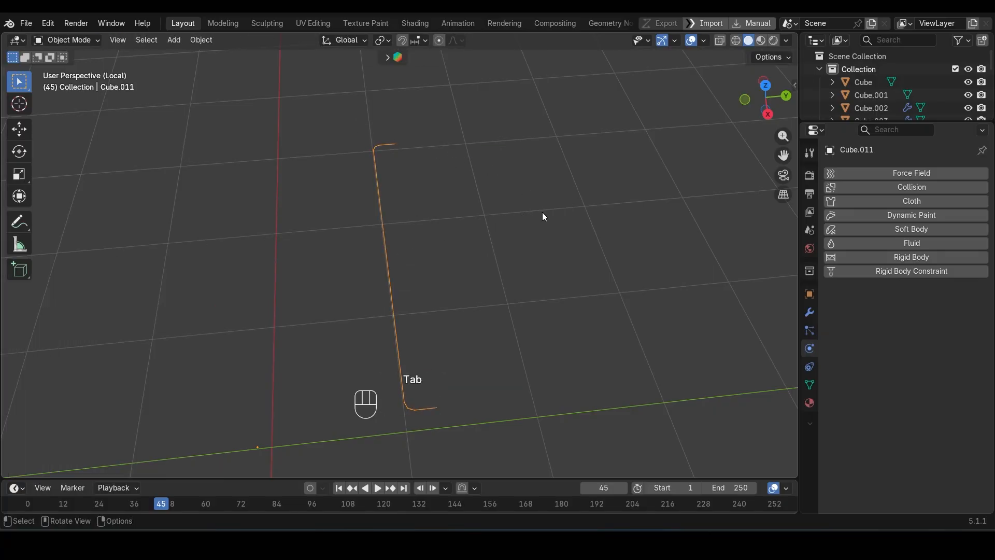
# Convert the rounded rod outline from a mesh to a curve.
pyautogui.rightClick(542, 212)
pyautogui.moveTo(490, 197)
pyautogui.click(624, 213)
# Give the rod curve a round bevel with a depth of 0.02 m and a resolution of 2.
pyautogui.click(807, 368)
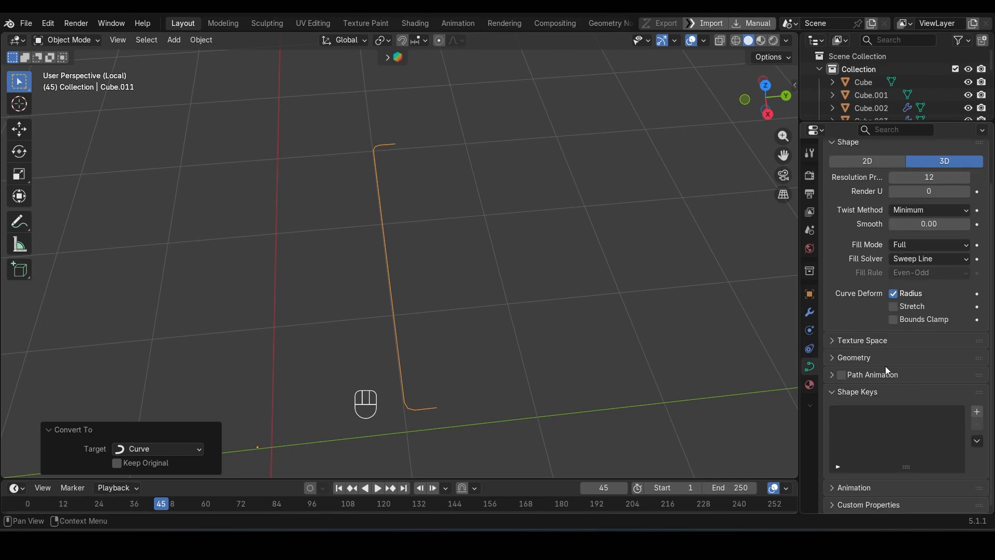
pyautogui.click(888, 361)
pyautogui.scroll(-5, 941, 375)
pyautogui.moveTo(965, 389); pyautogui.dragTo(968, 389)
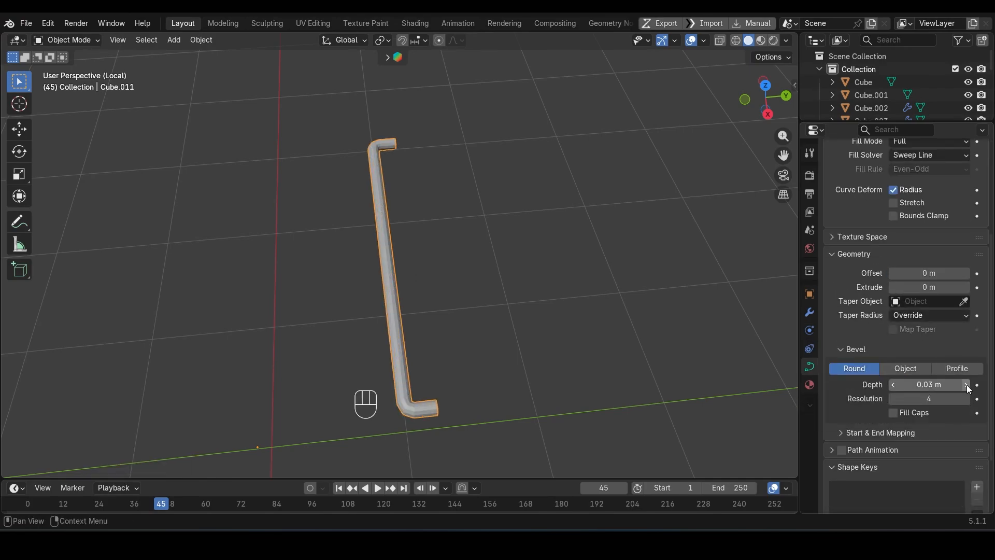
# Convert the rod curve to a mesh with smooth shading and return from local view to the full room.
pyautogui.rightClick(482, 238)
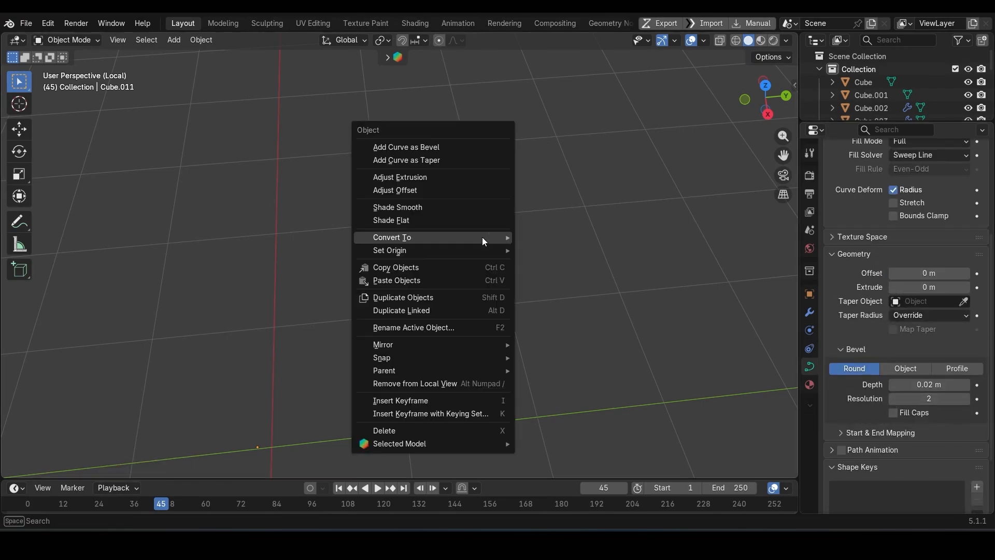
pyautogui.click(464, 207)
pyautogui.press('KP_Divide')
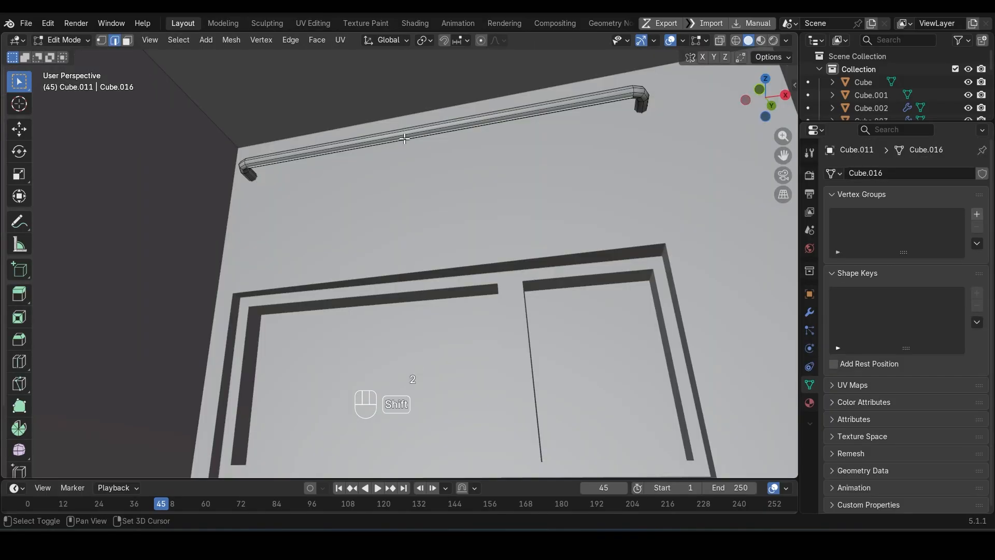
# Duplicate a long lower edge of the rod in place and separate it into its own object.
pyautogui.hotkey('shift', 'd')
pyautogui.rightClick(405, 139)
pyautogui.press('p')
pyautogui.click(407, 138)
pyautogui.press('Tab')
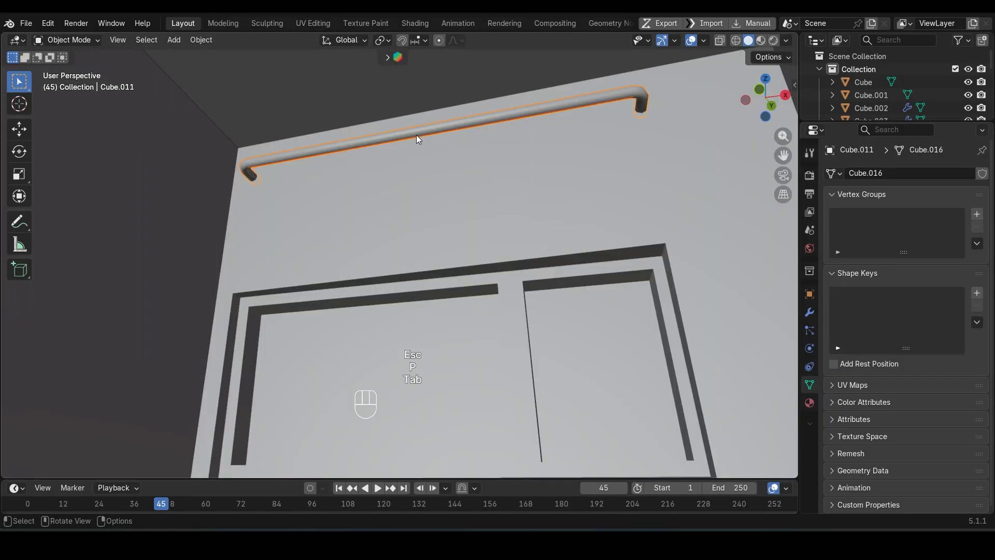
# Extrude the separated edge straight down along Z to form a flat blind panel over the window.
pyautogui.click(416, 135)
pyautogui.press('Tab')
pyautogui.press('a')
pyautogui.scroll(-5, 465, 186)
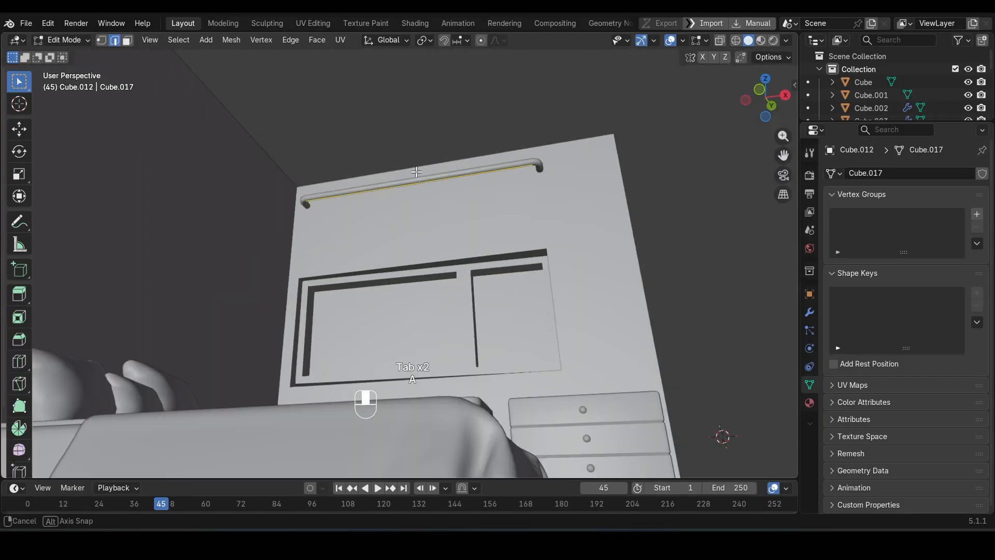
pyautogui.press('e')
pyautogui.press('z')
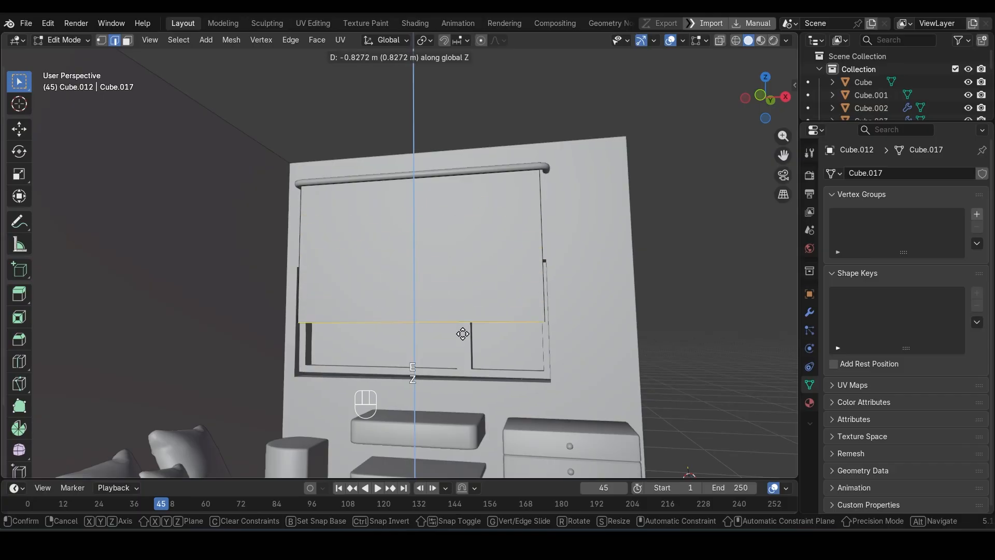
pyautogui.click(461, 392)
# Divide the blind panel into narrow horizontal strips and move every other edge about -0.045 m along Y to form pleats.
pyautogui.moveTo(460, 391); pyautogui.dragTo(407, 301, button='middle')
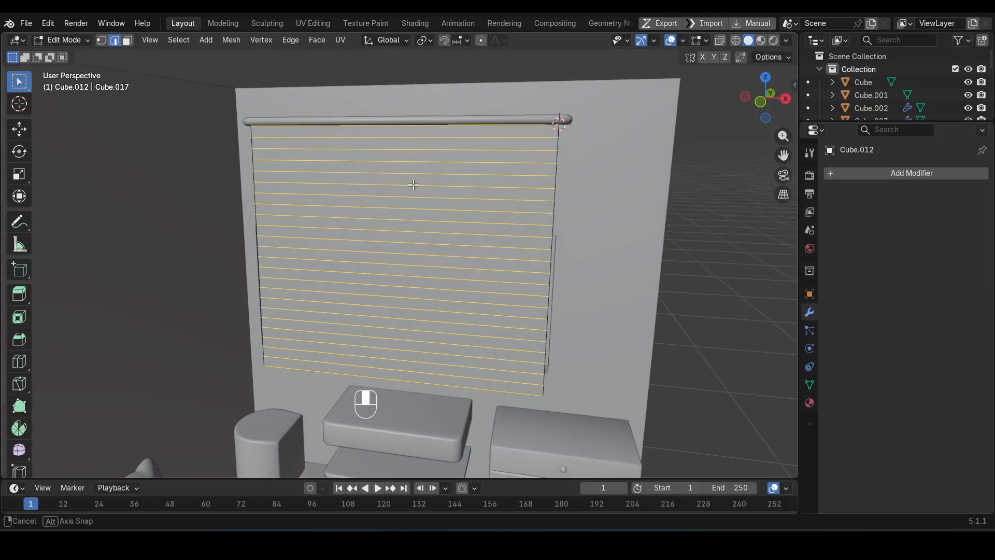
pyautogui.click(404, 130)
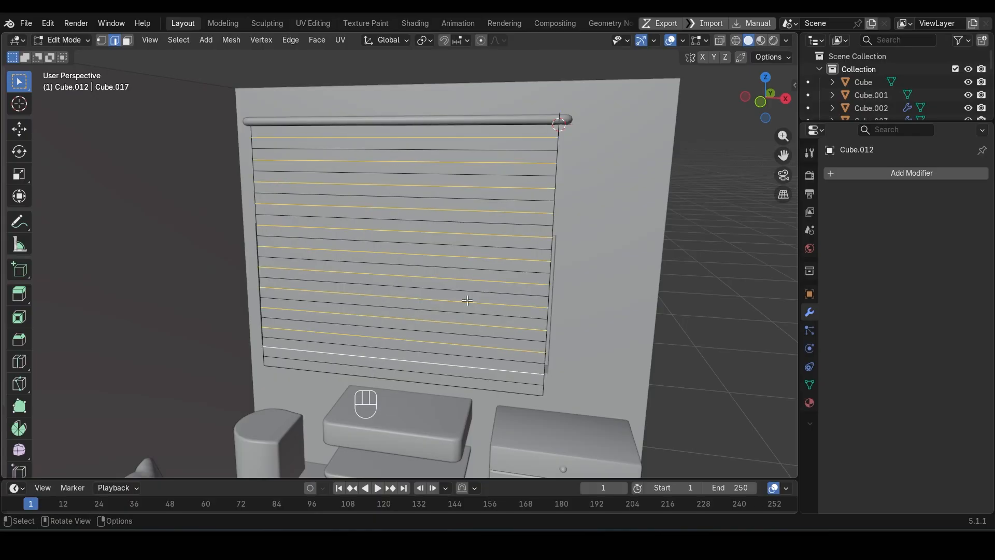
pyautogui.moveTo(467, 300); pyautogui.dragTo(437, 291, button='middle')
pyautogui.press('g')
pyautogui.press('y')
pyautogui.click(434, 293)
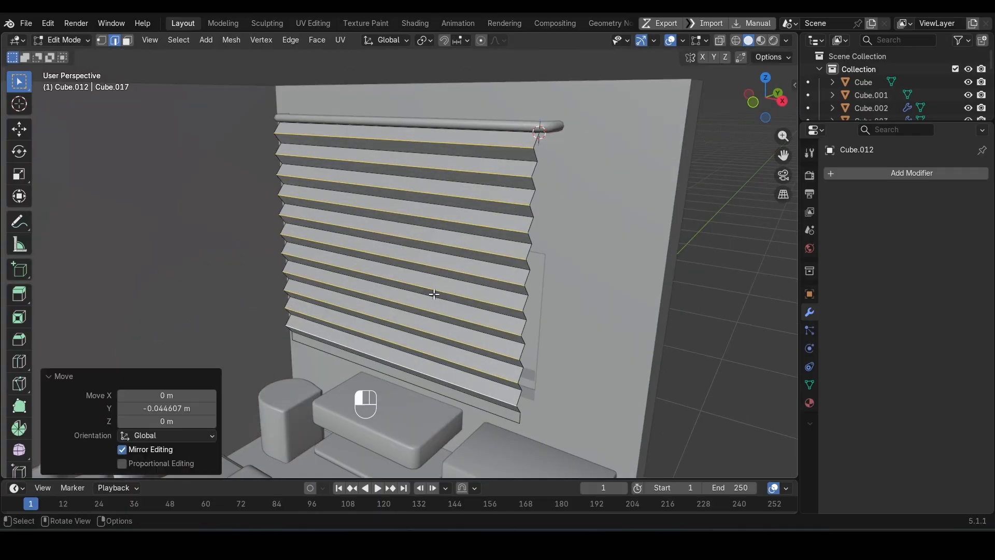
pyautogui.press('Tab')
pyautogui.scroll(-5, 518, 272)
pyautogui.press('s')
pyautogui.press('z')
pyautogui.press('Escape')
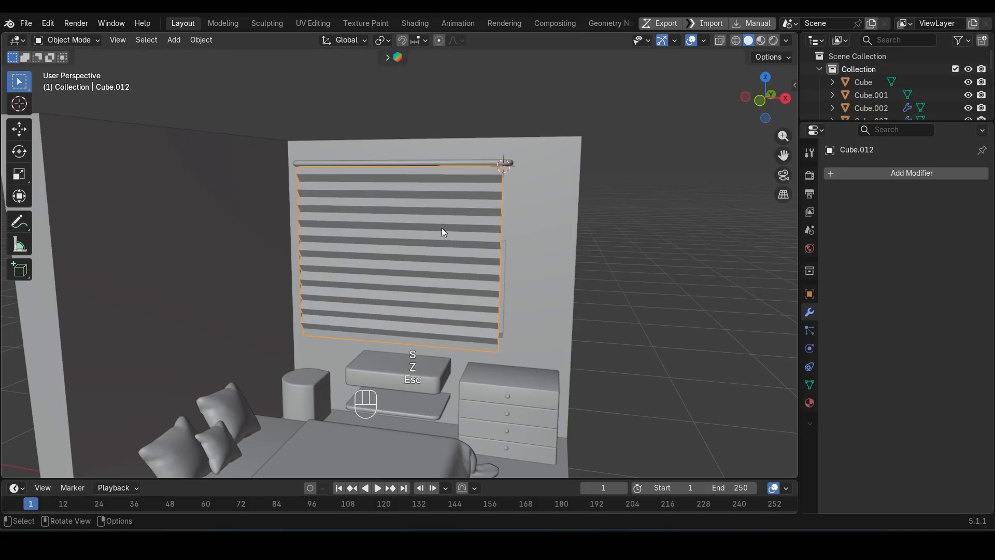
# Set the blind's origin to the 3D cursor at the rod and scale the blind by 0.607 along Z.
pyautogui.rightClick(443, 232)
pyautogui.moveTo(456, 241)
pyautogui.click(555, 276)
pyautogui.press('s')
pyautogui.press('z')
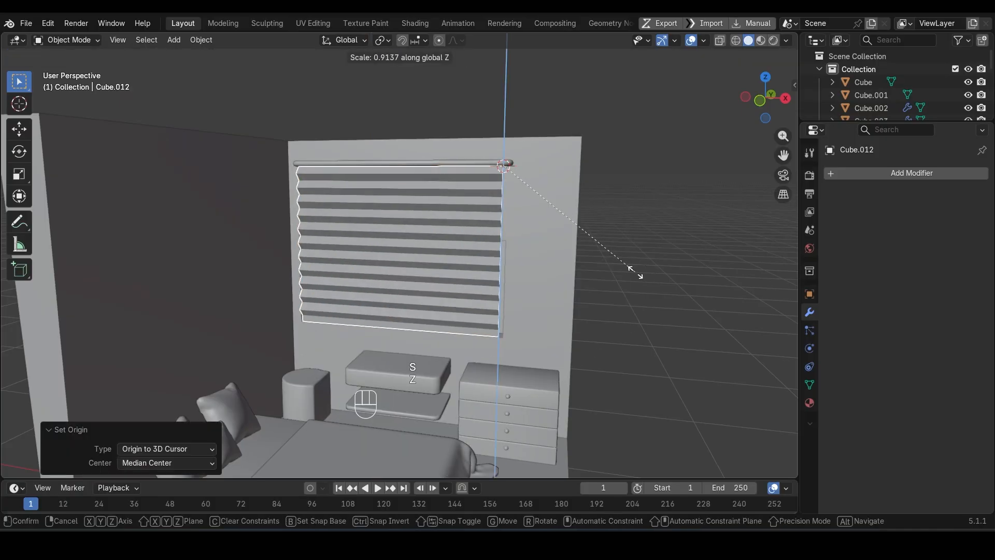
pyautogui.click(583, 245)
# Apply the blind's location, rotation and scale, and reset the 3D cursor to the world origin.
pyautogui.hotkey('ctrl', 'a')
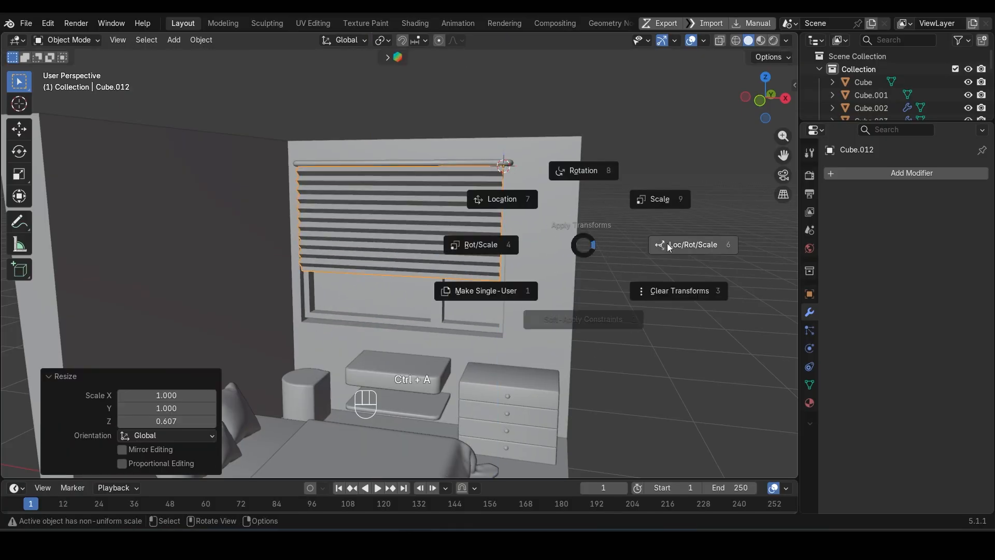
pyautogui.click(669, 247)
pyautogui.scroll(-4, 599, 221)
pyautogui.hotkey('shift', 'c')
pyautogui.moveTo(594, 222); pyautogui.dragTo(518, 213, button='middle')
pyautogui.scroll(2, 519, 213)
pyautogui.scroll(-5, 533, 235)
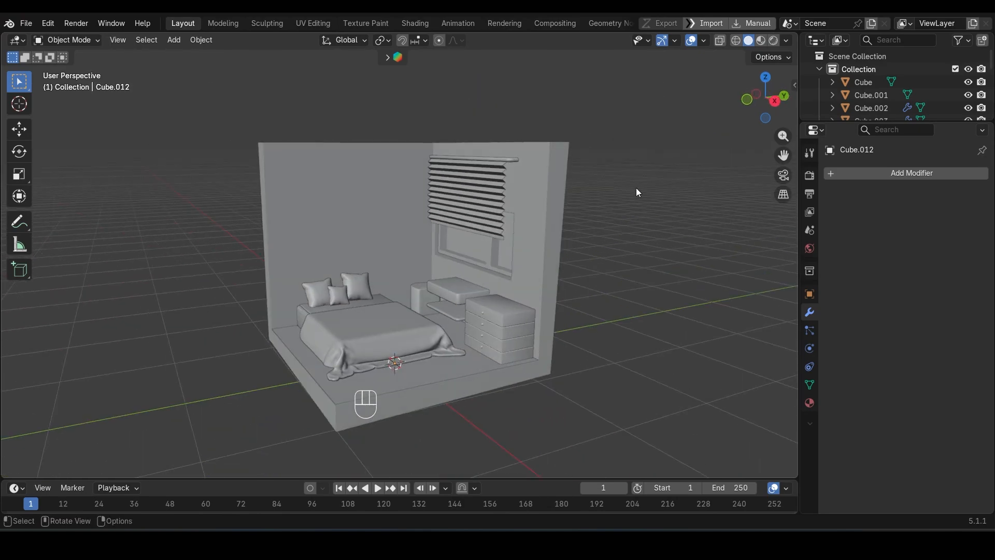
# Snap the 3D cursor to the thin lower wall slab beneath the window.
pyautogui.keyDown('shift'); pyautogui.moveTo(351, 197); pyautogui.dragTo(392, 186, button='middle'); pyautogui.keyUp('shift')
pyautogui.click(381, 199)
pyautogui.scroll(2, 393, 211)
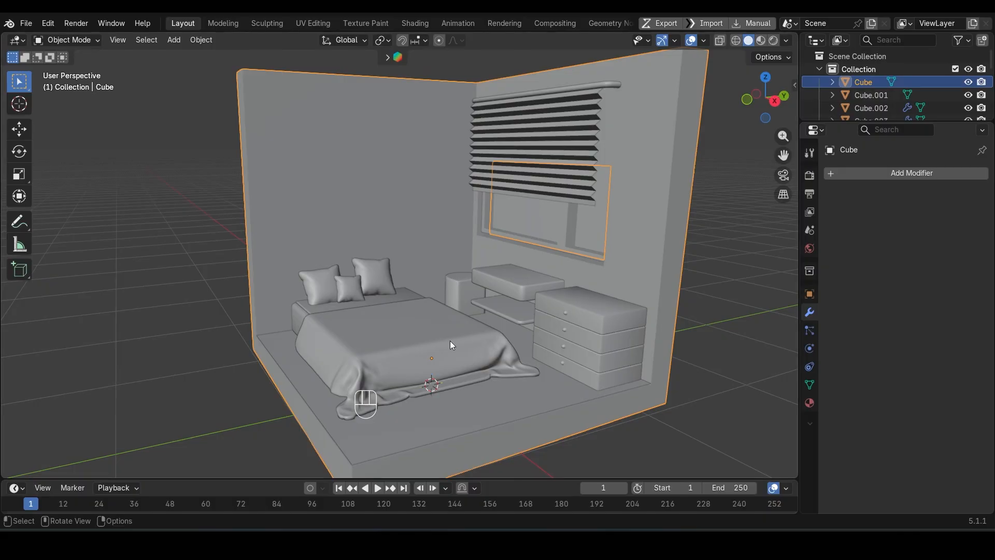
pyautogui.scroll(3, 450, 341)
pyautogui.moveTo(508, 353); pyautogui.dragTo(502, 286, button='middle')
pyautogui.click(561, 350)
pyautogui.hotkey('shift', 's')
pyautogui.click(506, 326)
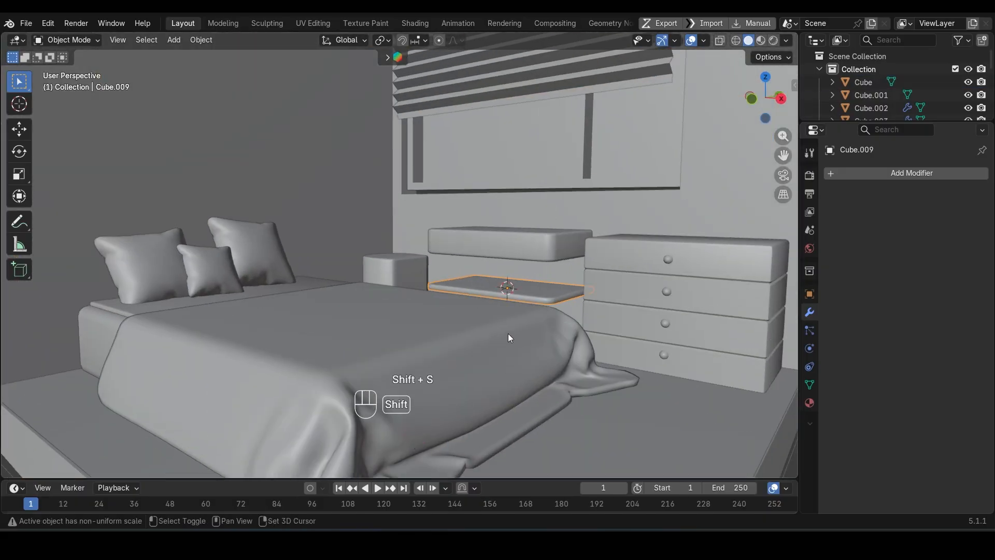
# Add a cube at the 3D cursor and scale it uniformly by 0.208.
pyautogui.hotkey('shift', 'a')
pyautogui.click(567, 272)
pyautogui.press('s')
pyautogui.click(616, 312)
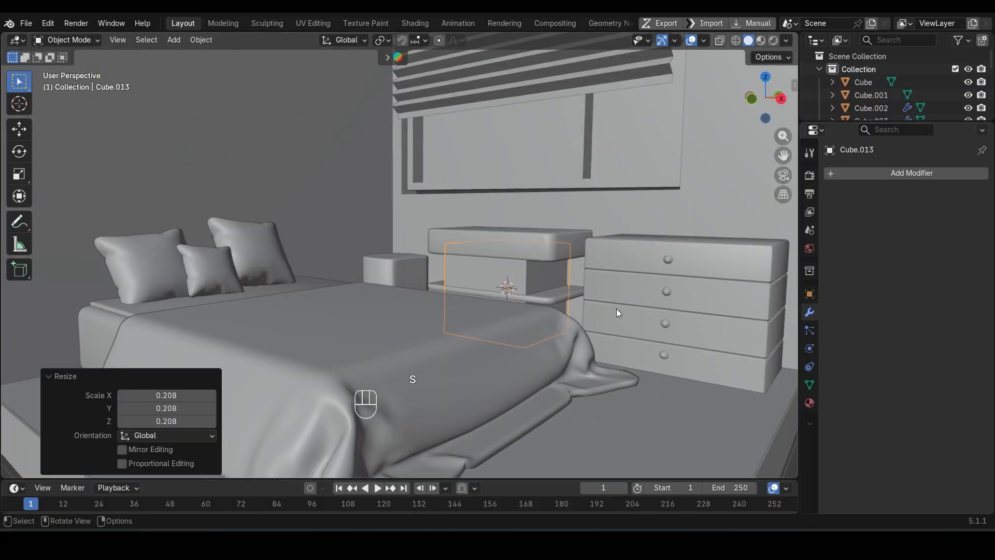
# Move the cube's origin to its lowest point and snap the cube to the 3D cursor on the lower slab.
pyautogui.hotkey('ctrl', 'alt', 'x')
pyautogui.click(624, 387)
pyautogui.hotkey('shift', 's')
pyautogui.click(670, 354)
# Scale the cube along Z to span the gap between the two wall slabs and by 0.156 along X to make a thin upright.
pyautogui.press('s')
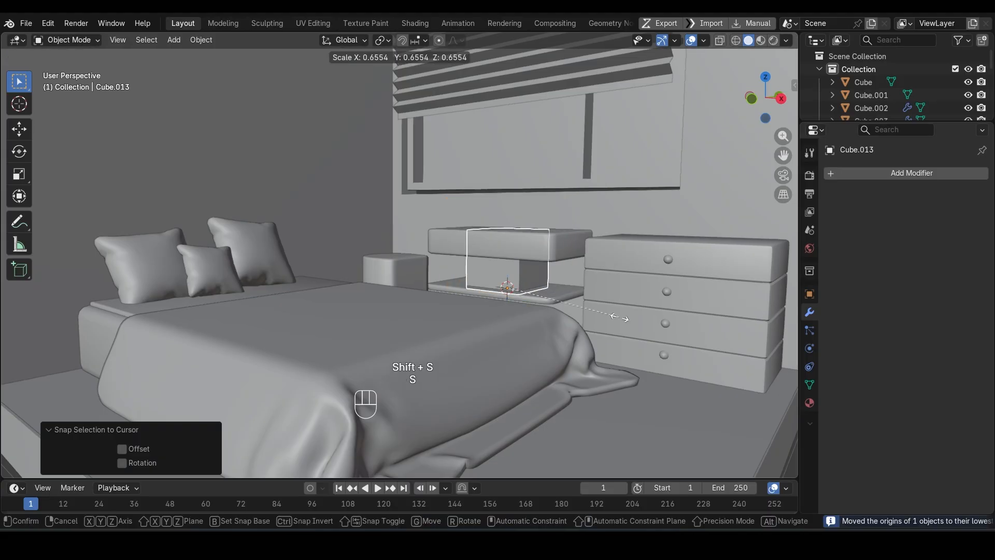
pyautogui.press('z')
pyautogui.click(552, 306)
pyautogui.scroll(5, 552, 312)
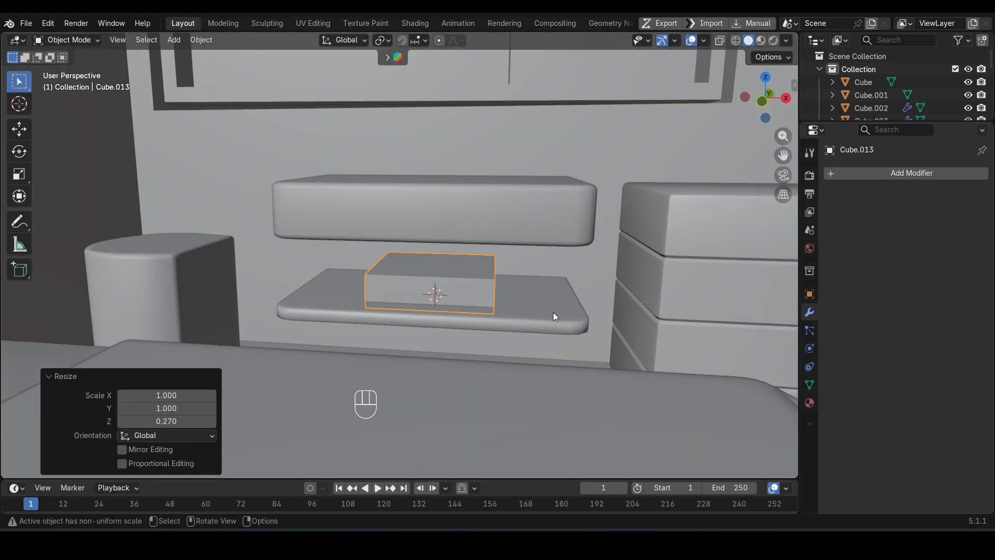
pyautogui.press('s')
pyautogui.press('z')
pyautogui.click(658, 332)
pyautogui.press('s')
pyautogui.press('x')
pyautogui.click(500, 305)
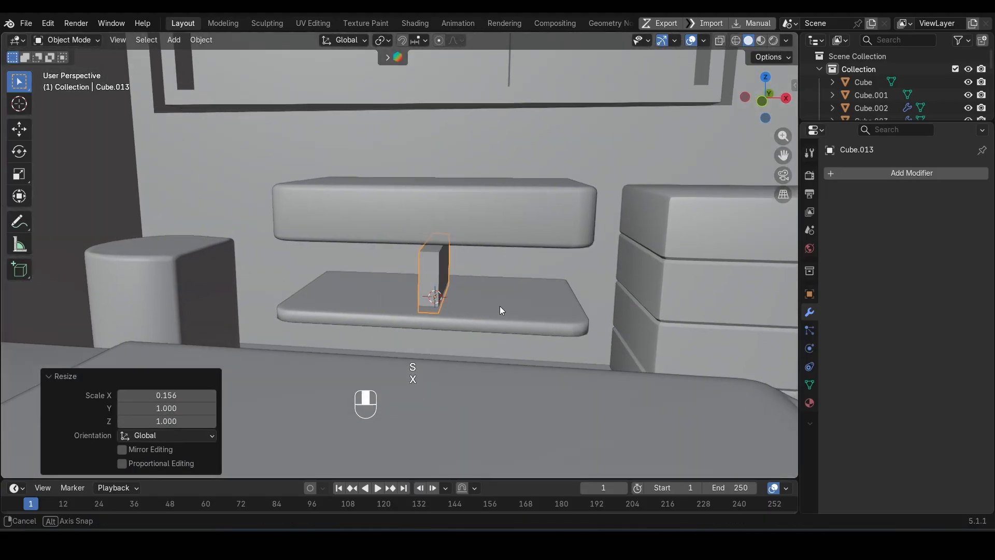
# Raise the thin block slightly along Z above the lower desk shelf and scale its depth to 0.455 along Y.
pyautogui.press('KP_Decimal')
pyautogui.scroll(-4, 494, 286)
pyautogui.press('g')
pyautogui.press('z')
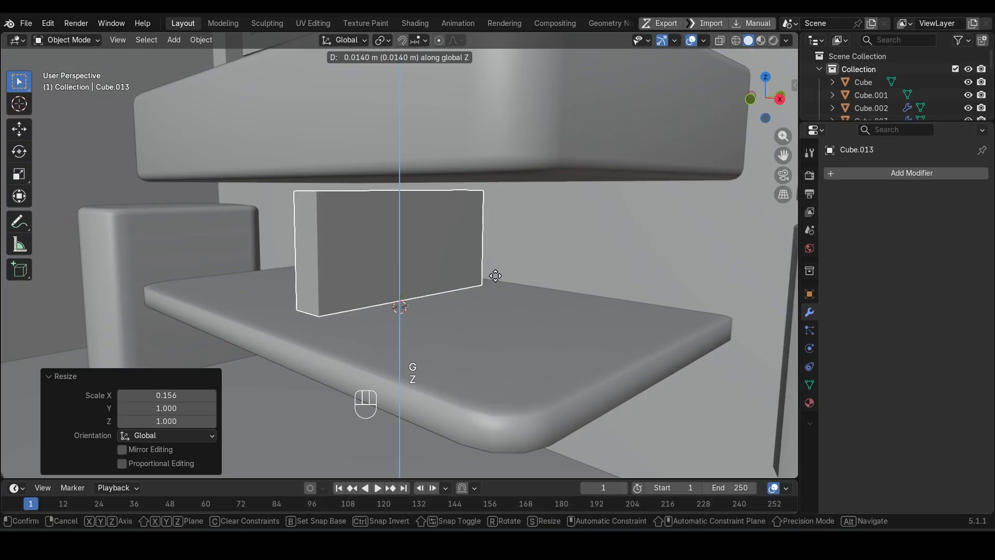
pyautogui.click(495, 277)
pyautogui.press('s')
pyautogui.press('y')
pyautogui.click(464, 283)
pyautogui.scroll(-3, 384, 288)
pyautogui.moveTo(373, 289); pyautogui.dragTo(473, 287, button='middle')
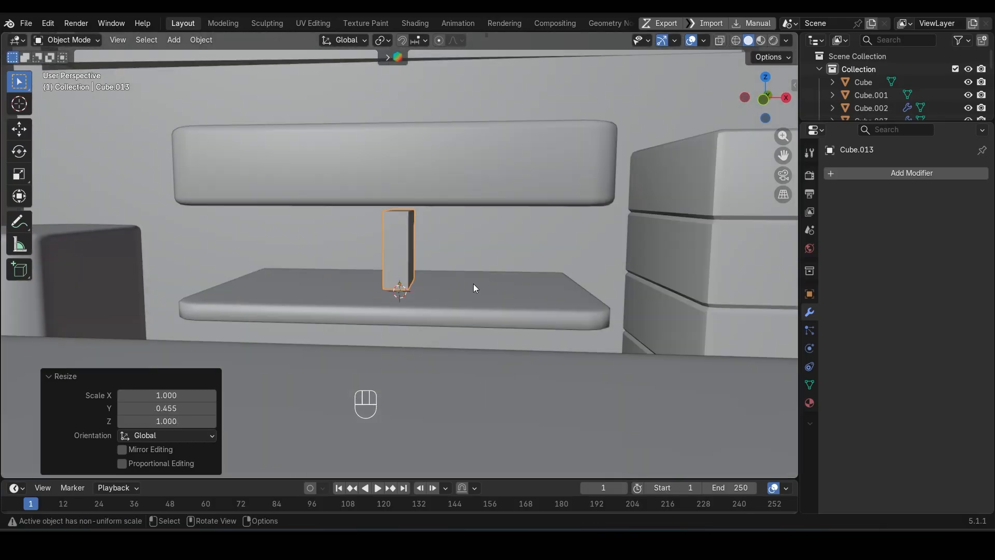
# Move the block along negative X toward the end of the lower shelf and apply its scale.
pyautogui.press('g')
pyautogui.press('g')
pyautogui.press('x')
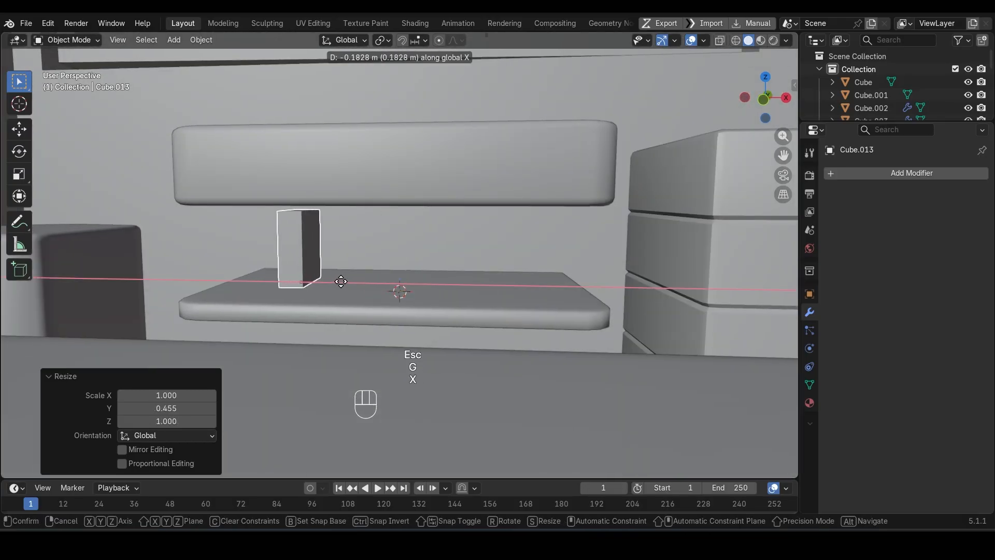
pyautogui.click(317, 259)
pyautogui.moveTo(317, 259); pyautogui.dragTo(340, 263, button='middle')
pyautogui.hotkey('ctrl', 'a')
pyautogui.click(564, 245)
# Bevel the block's edges with two segments and shade it auto smooth to form a book.
pyautogui.press('Tab')
pyautogui.hotkey('ctrl', 'b')
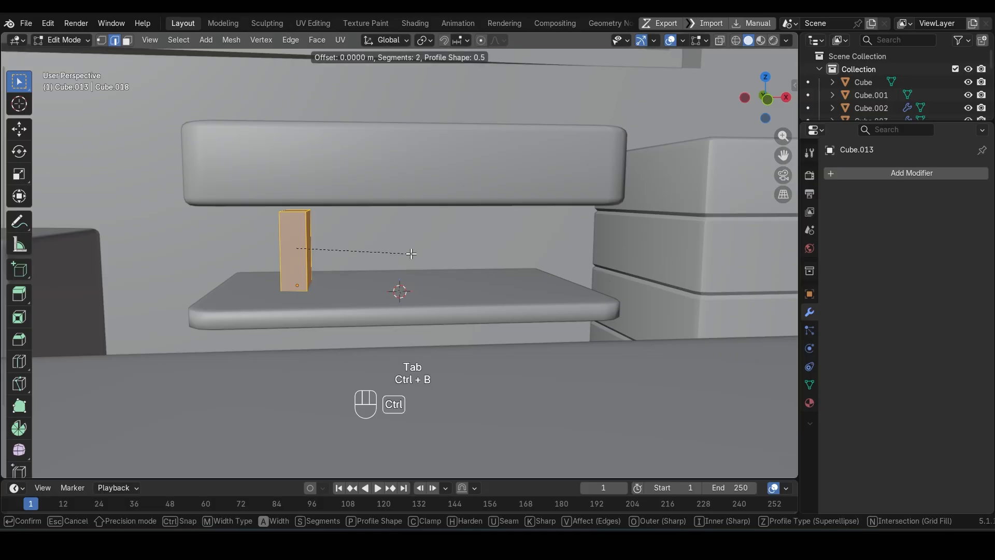
pyautogui.click(418, 256)
pyautogui.press('Tab')
pyautogui.rightClick(381, 219)
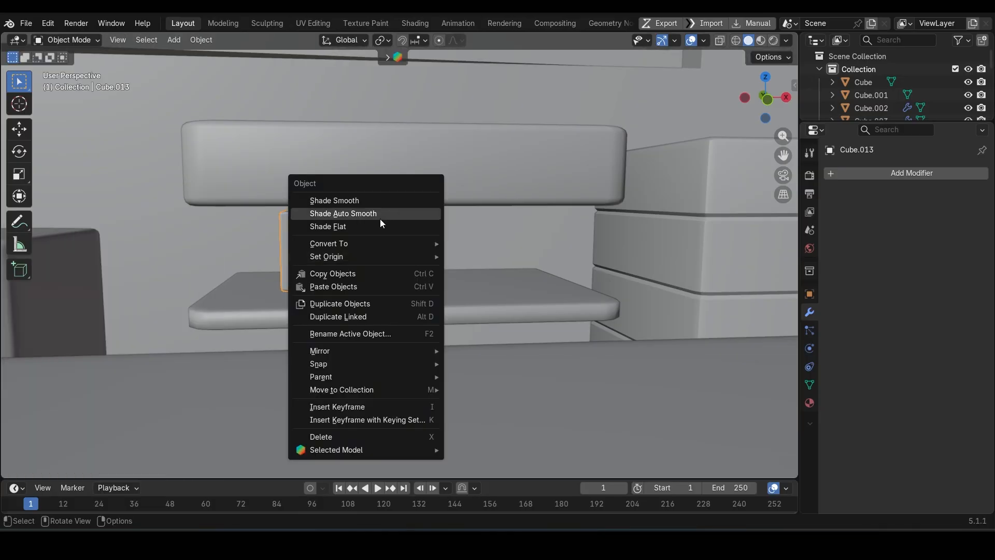
pyautogui.click(380, 219)
# Duplicate the book along X in front view, placing the copy beside the original on the shelf.
pyautogui.press('KP_3')
pyautogui.press('KP_1')
pyautogui.keyDown('shift'); pyautogui.moveTo(387, 269); pyautogui.dragTo(463, 352, button='middle'); pyautogui.keyUp('shift')
pyautogui.scroll(1, 463, 353)
pyautogui.moveTo(463, 352); pyautogui.dragTo(467, 341, button='middle')
pyautogui.press('KP_3')
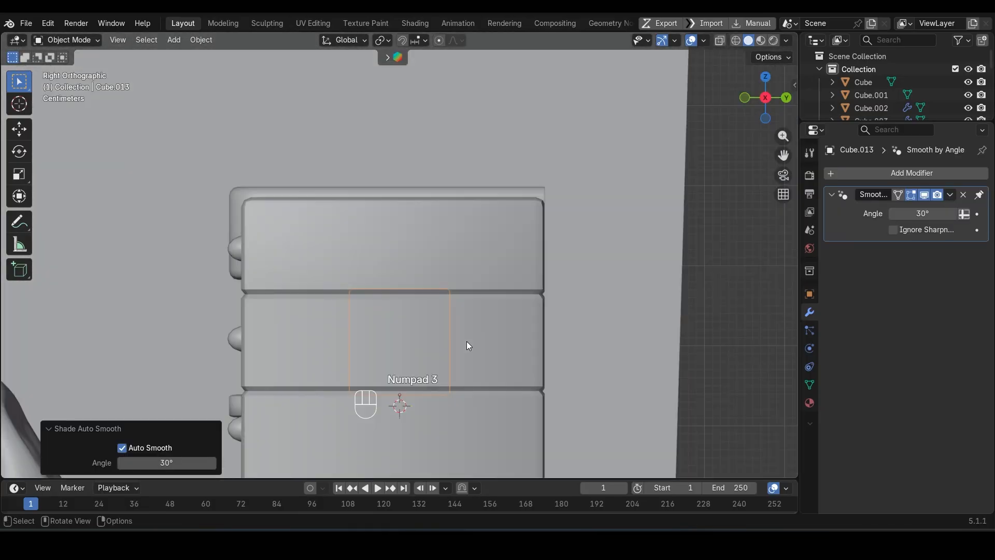
pyautogui.press('KP_1')
pyautogui.hotkey('shift', 'g')
pyautogui.press('Escape')
pyautogui.hotkey('shift', 'd')
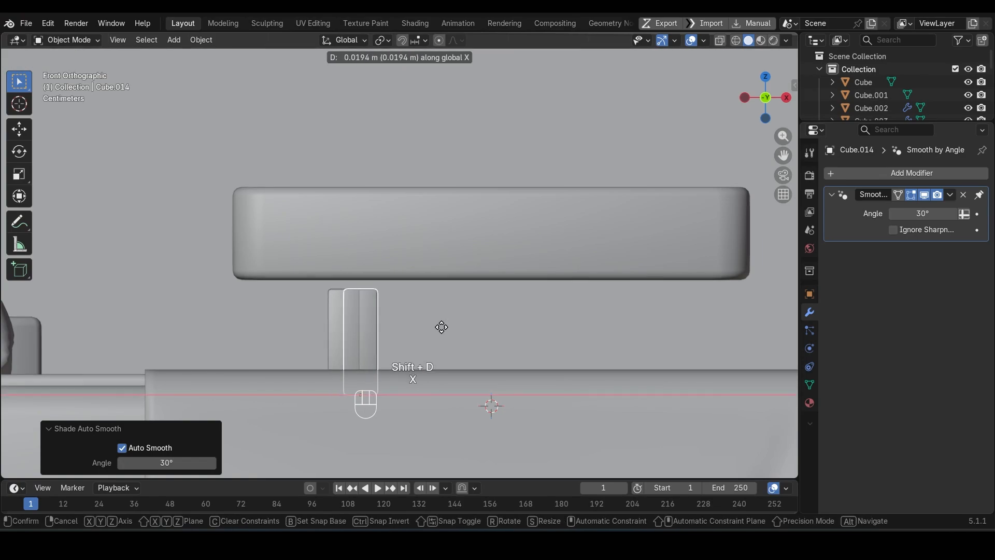
pyautogui.click(467, 325)
# Thin the copied book to 0.534 along X and tilt it about 10° so it leans against the first one.
pyautogui.press('s')
pyautogui.press('x')
pyautogui.click(469, 345)
pyautogui.press('r')
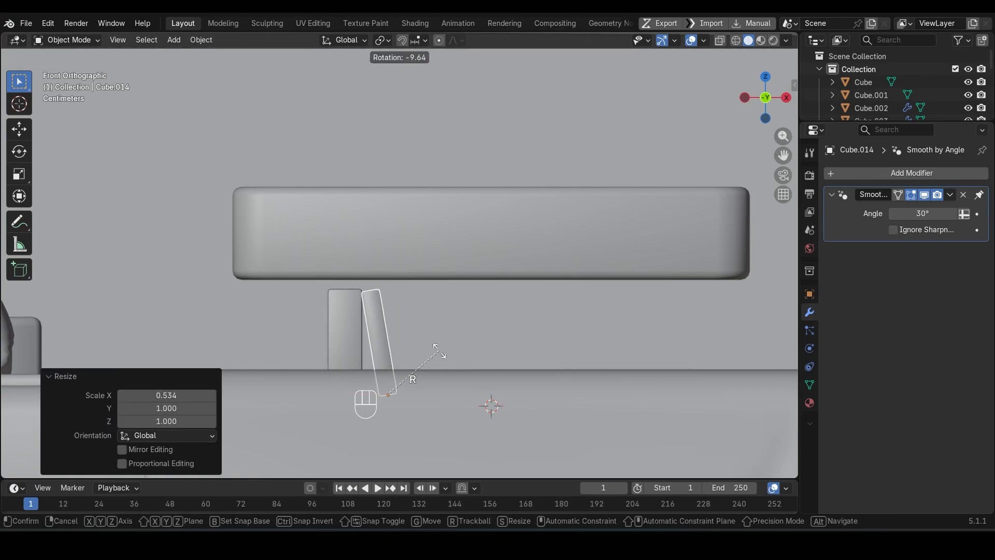
pyautogui.click(440, 350)
# Duplicate the leaning book about 0.026 m along X and scale the copy up slightly.
pyautogui.hotkey('shift', 'd')
pyautogui.click(493, 352)
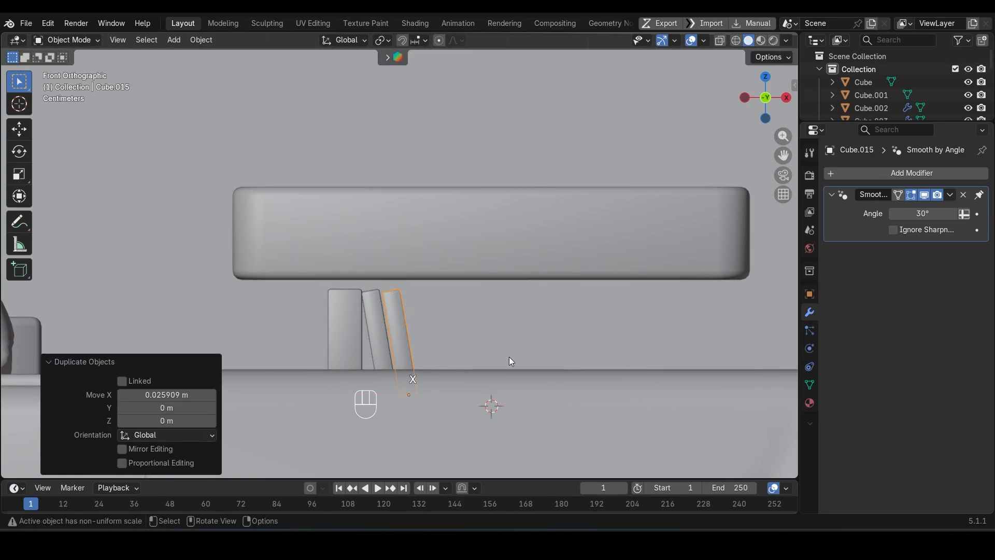
pyautogui.press('s')
pyautogui.click(554, 381)
# Add a fourth book by duplicating the last one about 0.027 m along X, then adjust its thickness and overall size.
pyautogui.hotkey('shift', 'd')
pyautogui.press('x')
pyautogui.click(537, 340)
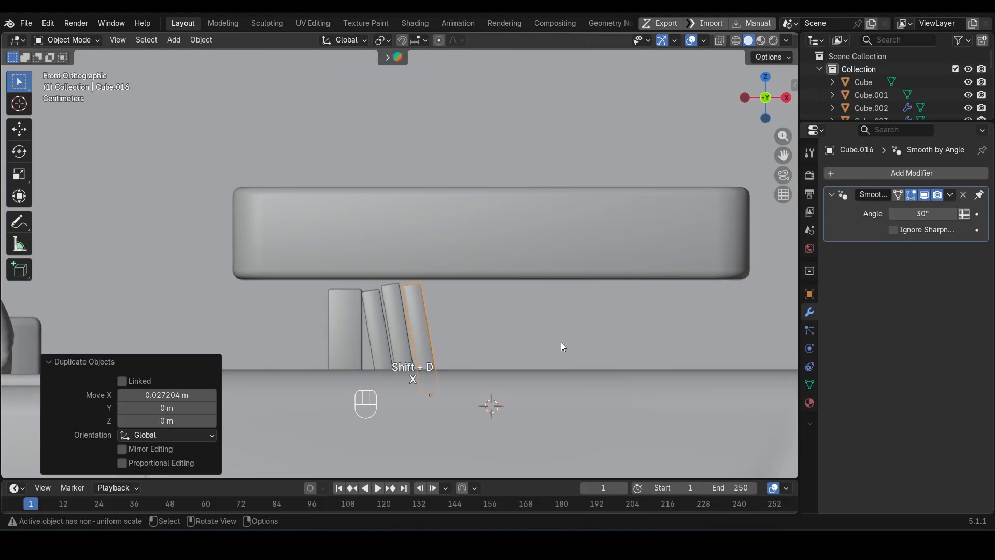
pyautogui.press('s')
pyautogui.press('x')
pyautogui.click(598, 344)
pyautogui.press('s')
pyautogui.click(511, 354)
pyautogui.moveTo(511, 354); pyautogui.dragTo(511, 354, button='middle')
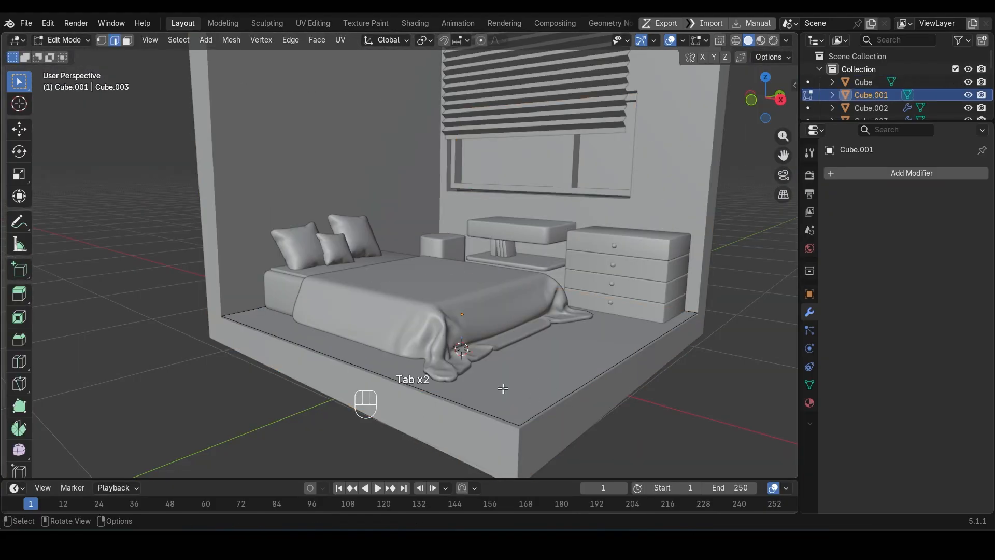
# Cut 16 evenly spaced loops across the floor and bevel them with 2 segments and a width of 0.00596 m.
pyautogui.moveTo(503, 388); pyautogui.dragTo(478, 402, button='middle')
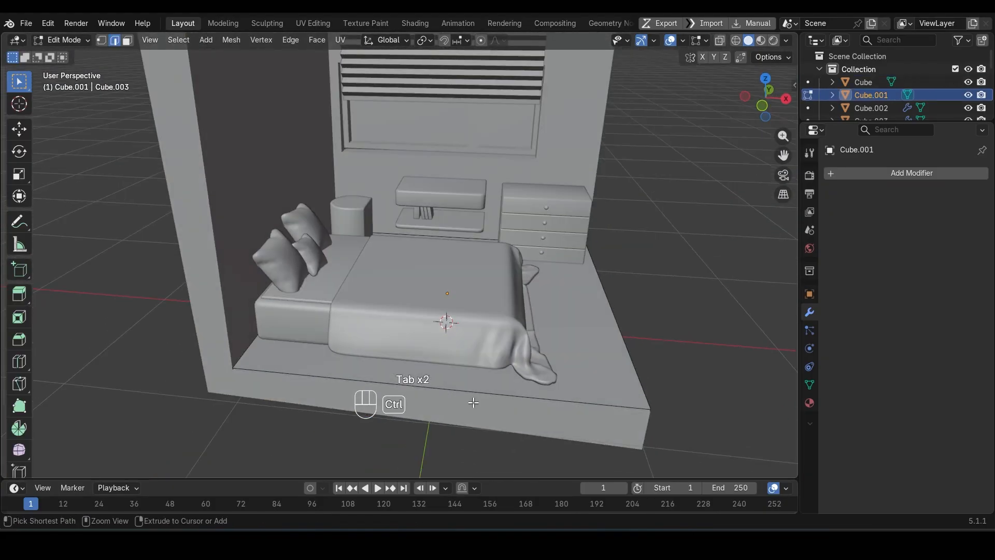
pyautogui.scroll(9, 473, 402)
pyautogui.click(473, 402)
pyautogui.rightClick(473, 402)
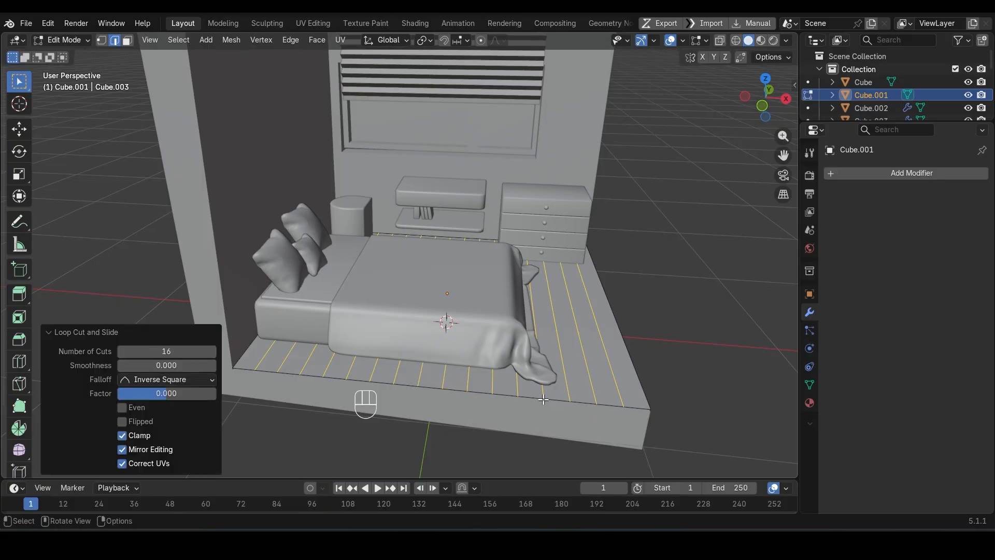
pyautogui.hotkey('ctrl', 'b')
pyautogui.click(549, 399)
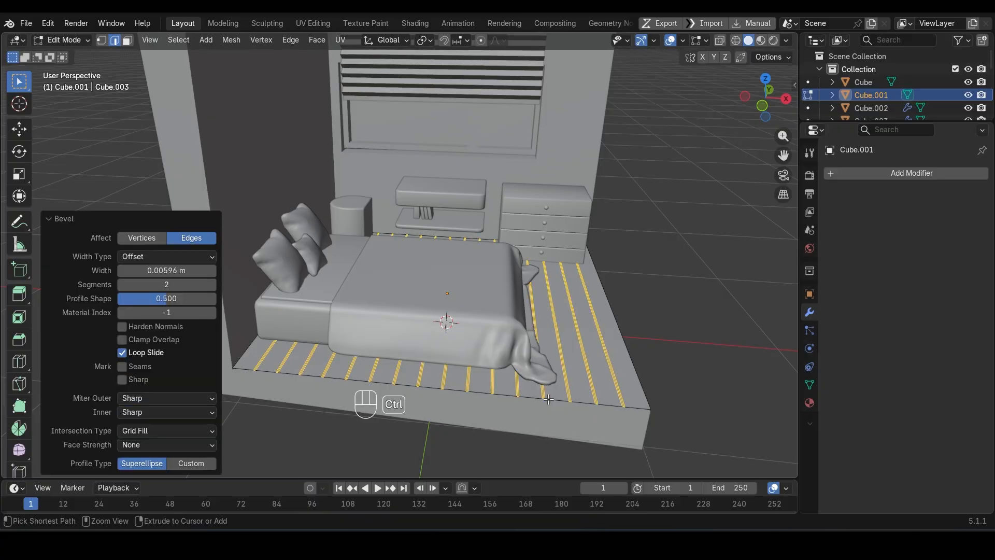
# Reduce the selection to the bevel centre edges and Shrink/Fatten them by about 0.003 m to form grooves between the floor planks.
pyautogui.press('ctrl+KP_Subtract')
pyautogui.scroll(6, 555, 373)
pyautogui.hotkey('alt', 's')
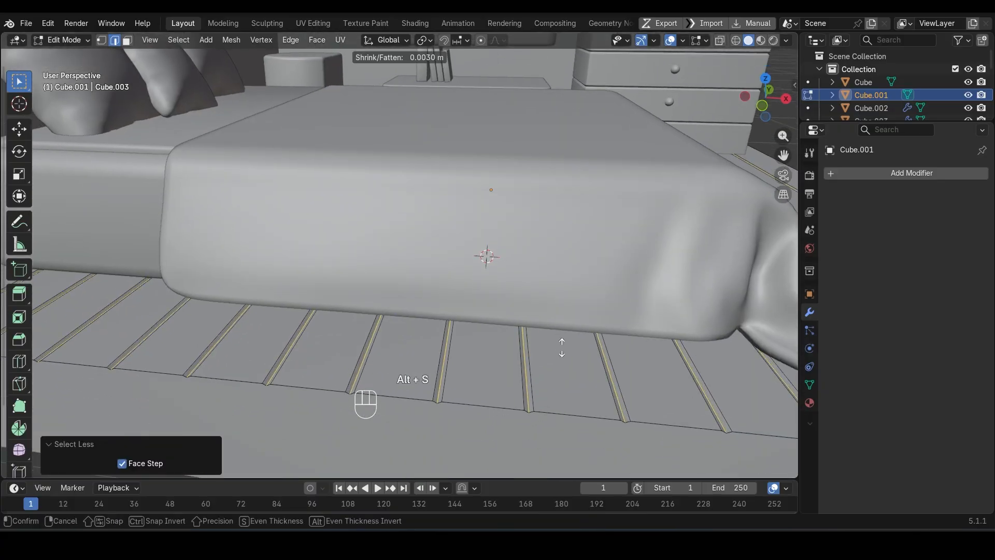
pyautogui.click(562, 347)
pyautogui.scroll(-8, 544, 353)
pyautogui.press('Tab')
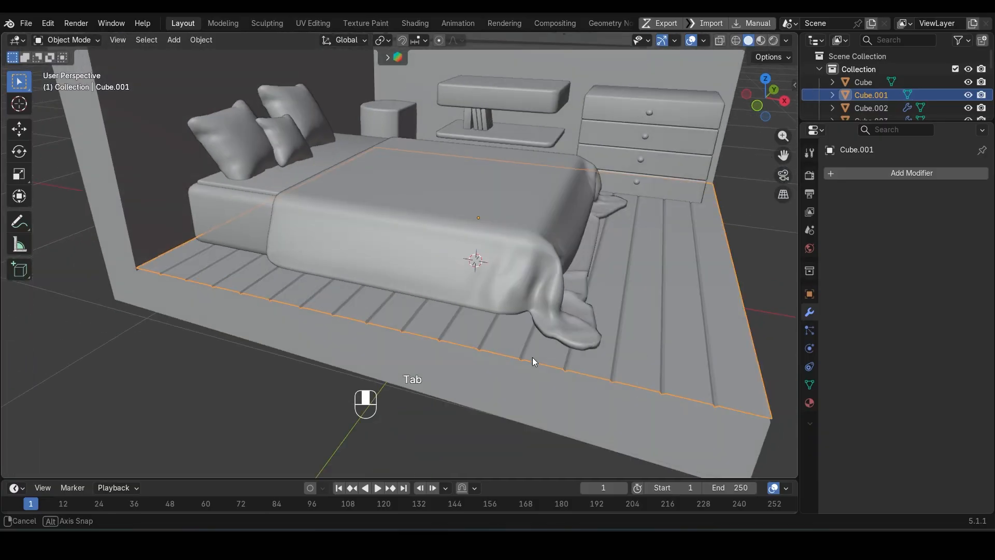
# Check the grooved floor around the bed and save the file.
pyautogui.moveTo(533, 356); pyautogui.dragTo(622, 352, button='middle')
pyautogui.click(704, 394)
pyautogui.keyDown('shift'); pyautogui.moveTo(518, 208); pyautogui.dragTo(523, 363, button='middle'); pyautogui.keyUp('shift')
pyautogui.scroll(1, 466, 259)
pyautogui.click(415, 241)
pyautogui.keyDown('shift'); pyautogui.moveTo(339, 416); pyautogui.dragTo(422, 260, button='middle'); pyautogui.keyUp('shift')
pyautogui.click(366, 284)
pyautogui.scroll(3, 365, 284)
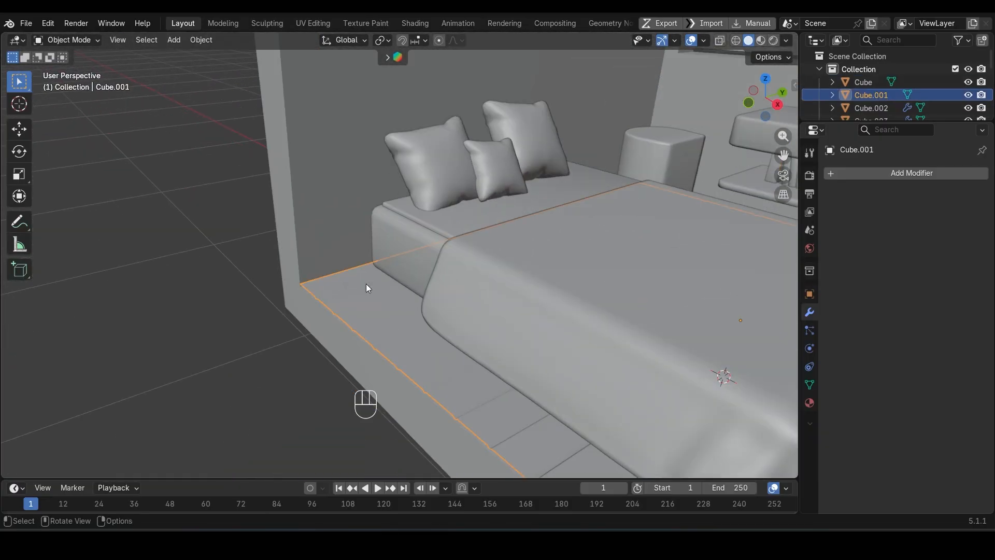
pyautogui.scroll(-7, 477, 292)
pyautogui.hotkey('ctrl', 's')
# Add a 2 m plane on the wall above the bed and rotate it 90° about Y.
pyautogui.scroll(4, 466, 280)
pyautogui.click(336, 169)
pyautogui.press('Tab')
pyautogui.press('Tab')
pyautogui.hotkey('shift', 'a')
pyautogui.moveTo(373, 253)
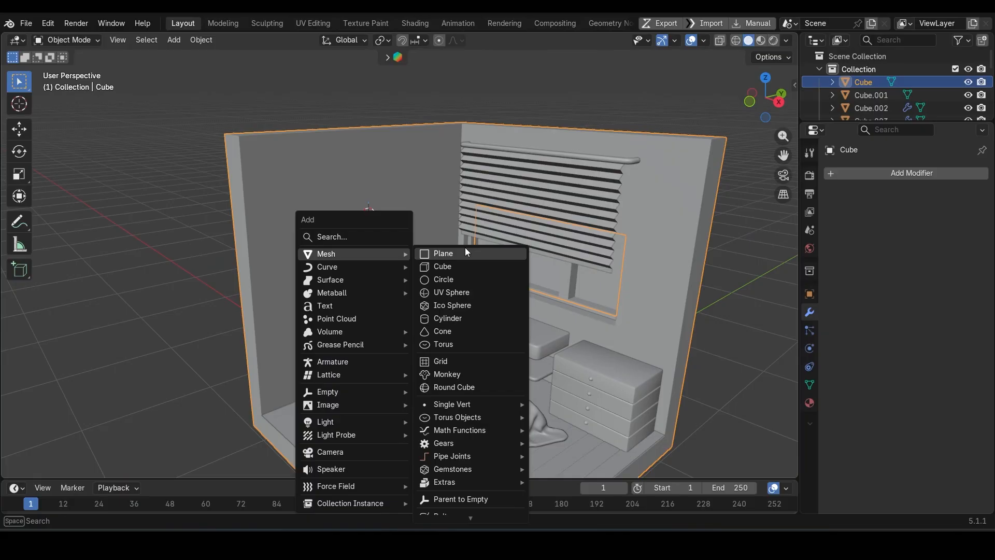
pyautogui.click(464, 248)
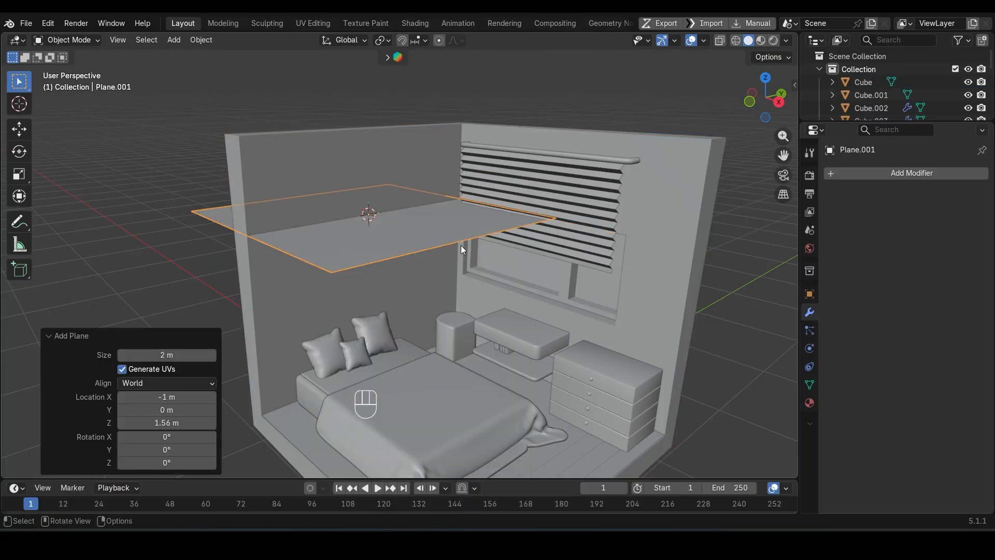
pyautogui.write('ry90')
pyautogui.press('Return')
# Scale the wall plane down to picture-frame size, finishing with a scale factor of 1.253.
pyautogui.press('s')
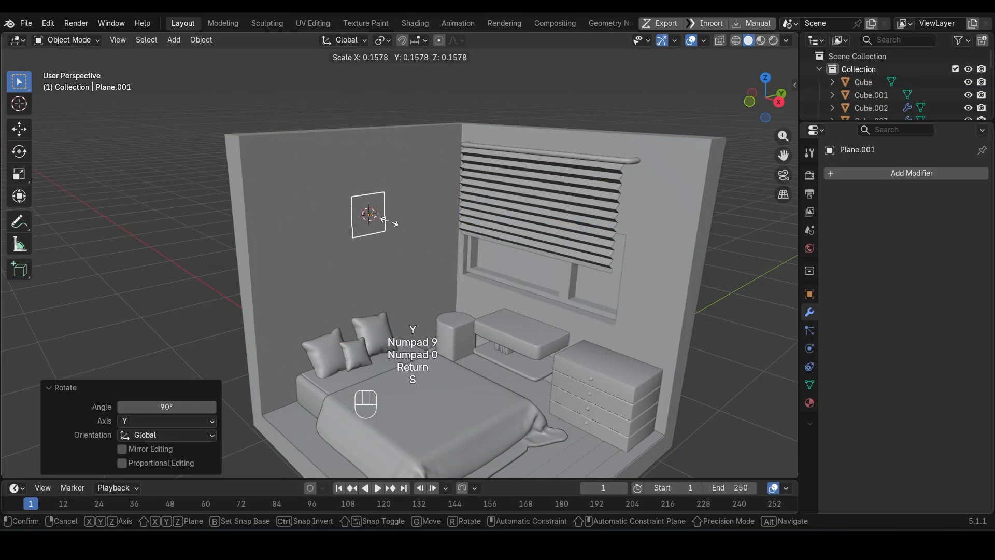
pyautogui.click(389, 228)
pyautogui.press('KP_3')
pyautogui.hotkey('shift', 'z')
pyautogui.hotkey('shift', 'z')
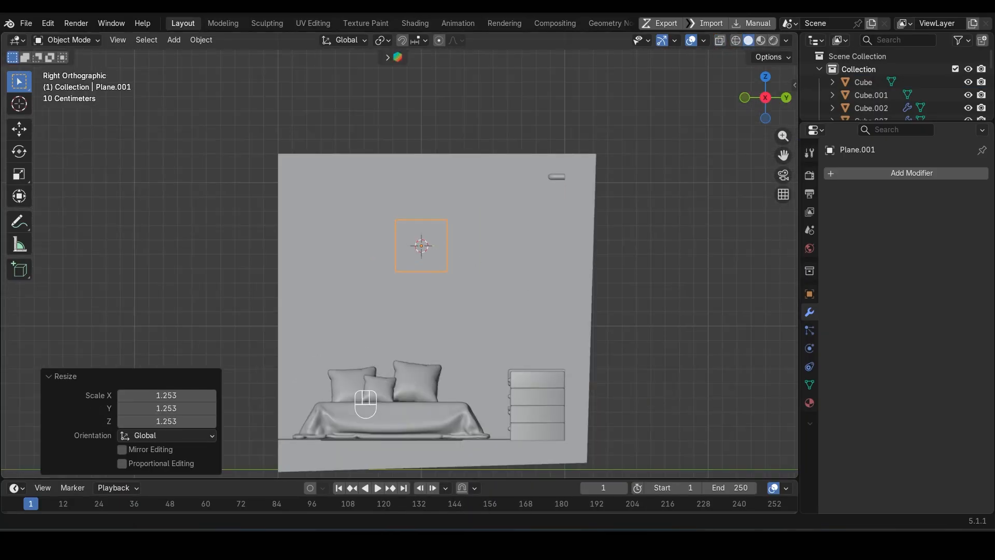
pyautogui.click(435, 278)
# Move the plane along X to place it just in front of the wall above the bed.
pyautogui.moveTo(383, 279); pyautogui.dragTo(441, 311, button='middle')
pyautogui.press('g')
pyautogui.press('y')
pyautogui.press('Escape')
pyautogui.press('g')
pyautogui.press('x')
pyautogui.click(444, 312)
# Inset the plane's face by 0.208 m and extrude the inner face to start the picture frame.
pyautogui.press('Tab')
pyautogui.press('i')
pyautogui.click(428, 231)
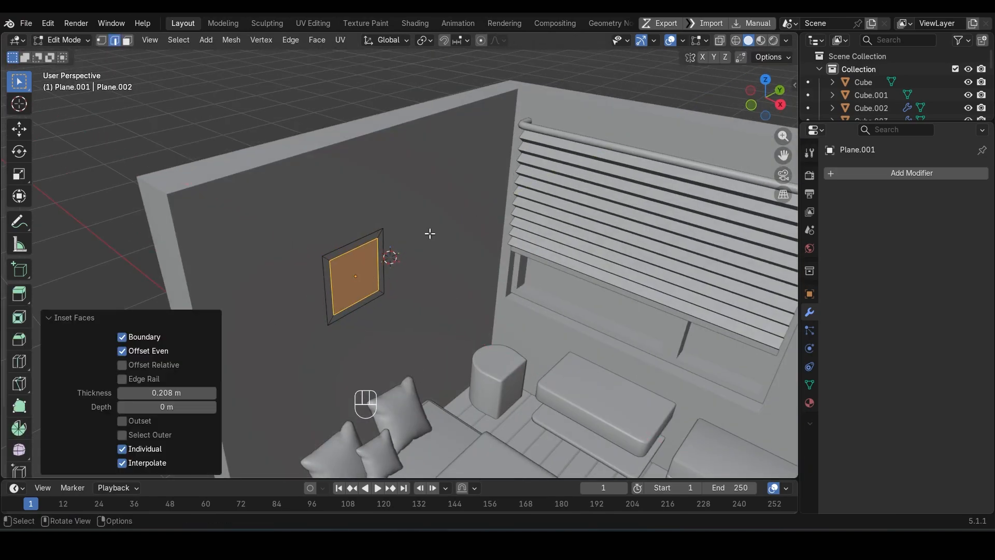
pyautogui.scroll(3, 477, 277)
pyautogui.press('e')
pyautogui.click(478, 280)
# Shift the extruded inner face along X to recess the picture panel within the frame border.
pyautogui.press('g')
pyautogui.press('y')
pyautogui.press('Escape')
pyautogui.press('g')
pyautogui.press('x')
pyautogui.click(485, 287)
# Extrude the frame's outer edge loop along X toward the wall to give it thickness.
pyautogui.press('2')
pyautogui.keyDown('alt'); pyautogui.click(487, 288); pyautogui.keyUp('alt')
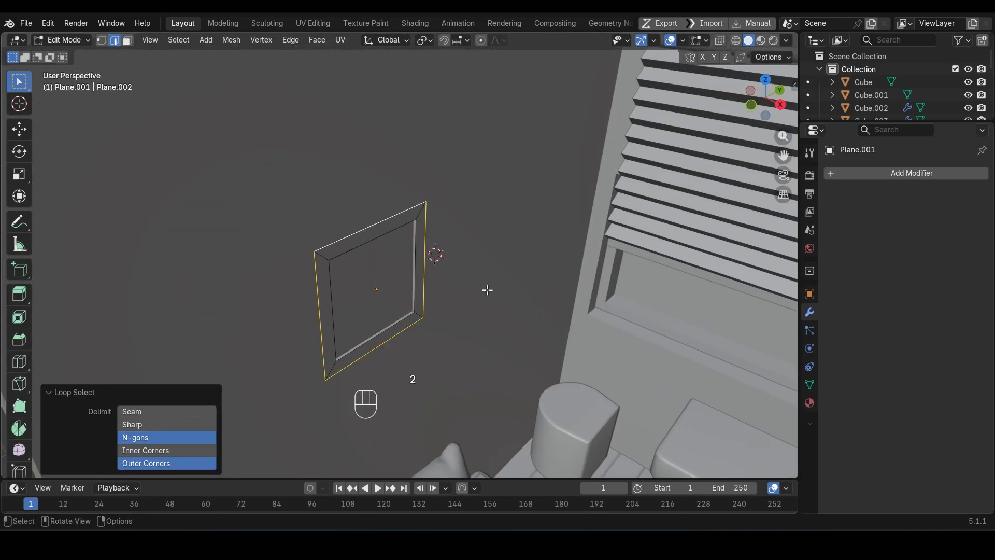
pyautogui.press('e')
pyautogui.press('x')
pyautogui.click(488, 291)
pyautogui.press('Tab')
# Move the whole picture frame about 0.011 m along X.
pyautogui.press('g')
pyautogui.press('y')
pyautogui.press('Escape')
pyautogui.press('g')
pyautogui.press('x')
pyautogui.click(491, 291)
# Duplicate the picture frame and place the copy lower on the wall, toward the window side.
pyautogui.press('KP_3')
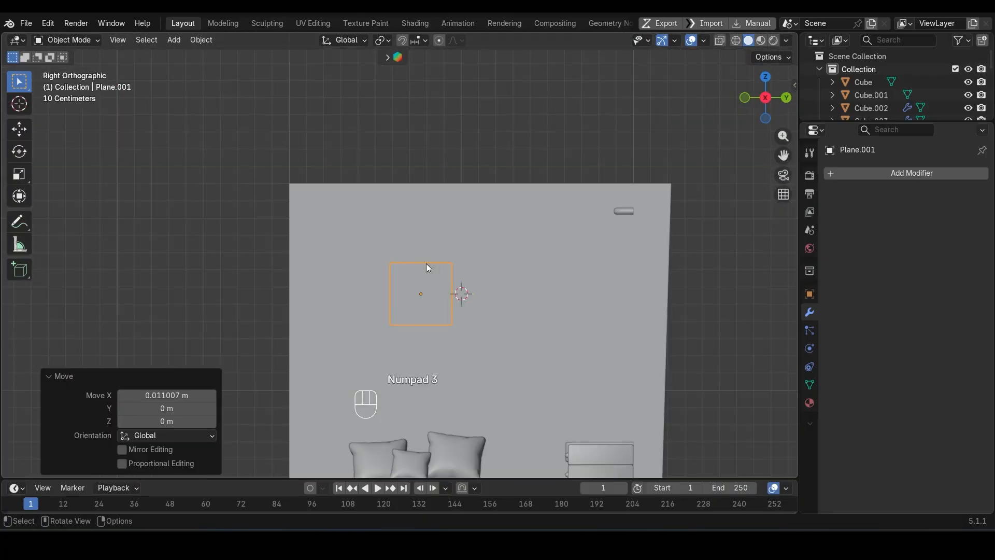
pyautogui.hotkey('shift', 'd')
pyautogui.rightClick(518, 276)
pyautogui.press('g')
pyautogui.press('y')
pyautogui.click(606, 284)
pyautogui.press('g')
pyautogui.press('z')
pyautogui.click(601, 350)
# Scale the second frame to 0.721 along Z and 1.287 along Y for a landscape format.
pyautogui.press('s')
pyautogui.press('z')
pyautogui.click(634, 346)
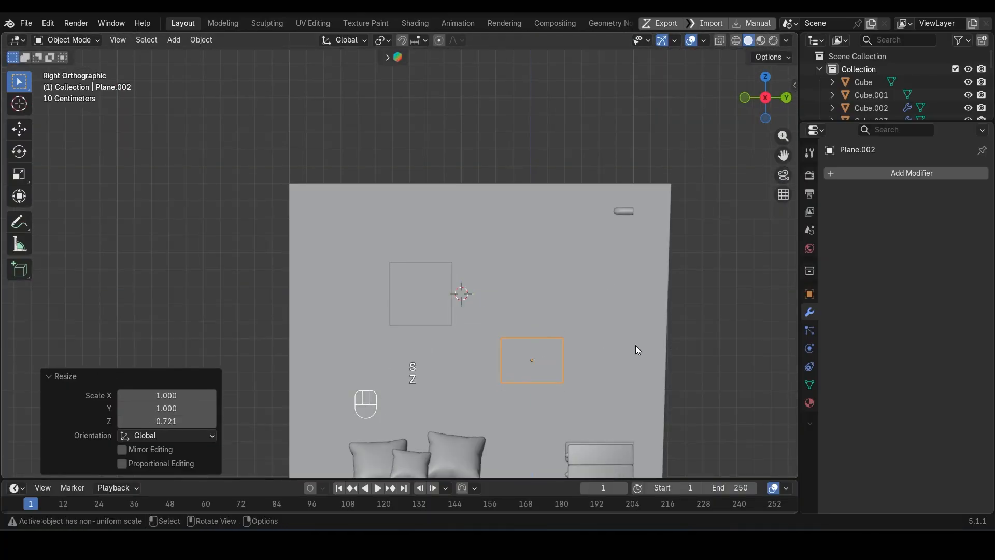
pyautogui.press('s')
pyautogui.press('y')
pyautogui.click(680, 344)
# Duplicate the landscape frame along negative Y to the opposite side of the square frame and narrow the copy along Y.
pyautogui.moveTo(505, 330); pyautogui.dragTo(550, 335, button='middle')
pyautogui.press('KP_3')
pyautogui.hotkey('shift', 'd')
pyautogui.press('y')
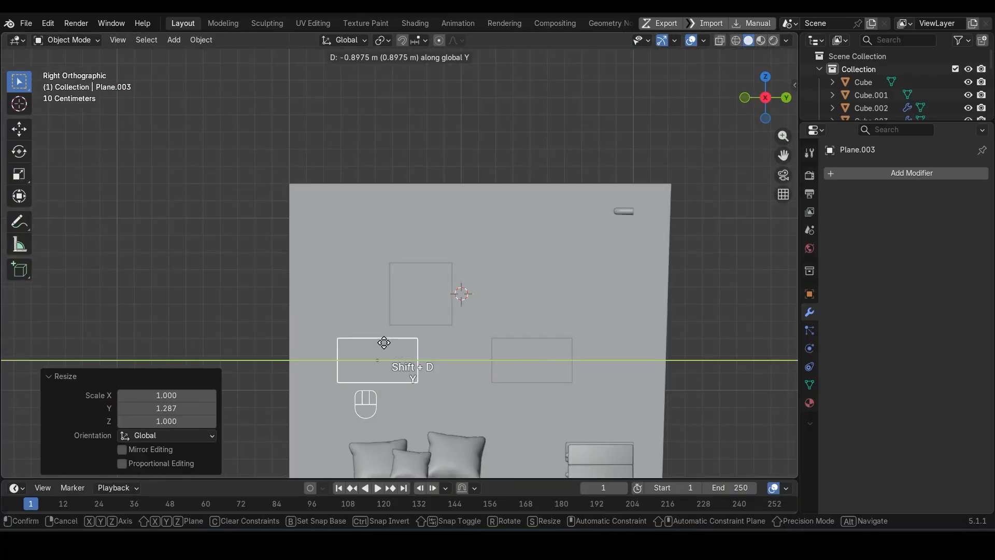
pyautogui.click(363, 336)
pyautogui.press('s')
pyautogui.press('y')
pyautogui.click(438, 353)
pyautogui.moveTo(438, 349); pyautogui.dragTo(428, 340, button='middle')
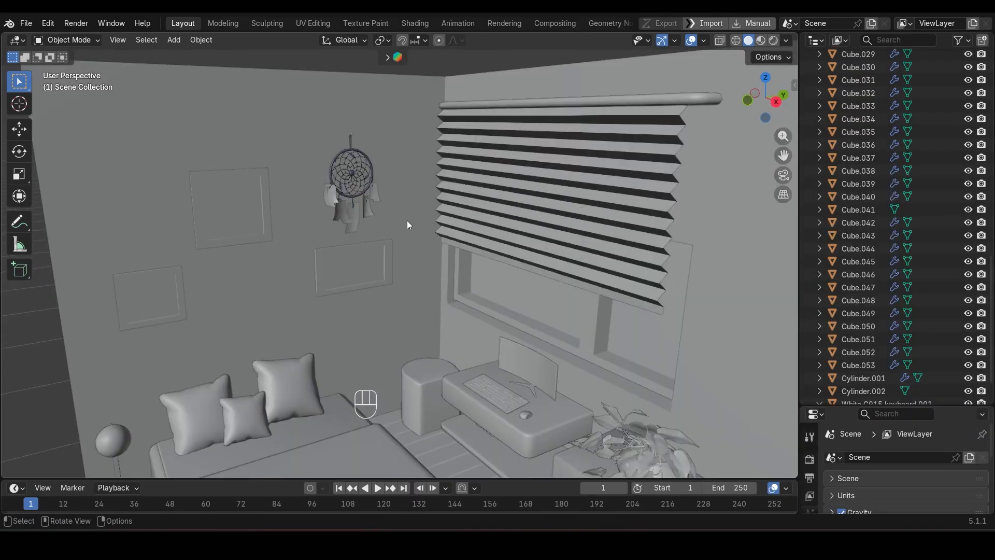
# Examine the furnished room, including the wall decorations, desk items, plant and bedside lamp.
pyautogui.scroll(2, 407, 220)
pyautogui.keyDown('shift'); pyautogui.moveTo(517, 415); pyautogui.dragTo(558, 347, button='middle'); pyautogui.keyUp('shift')
pyautogui.scroll(3, 558, 347)
pyautogui.keyDown('shift'); pyautogui.moveTo(488, 371); pyautogui.dragTo(552, 307, button='middle'); pyautogui.keyUp('shift')
pyautogui.scroll(-3, 551, 307)
pyautogui.keyDown('shift'); pyautogui.moveTo(653, 307); pyautogui.dragTo(532, 291, button='middle'); pyautogui.keyUp('shift')
pyautogui.scroll(2, 533, 291)
pyautogui.scroll(-3, 533, 291)
pyautogui.keyDown('shift'); pyautogui.moveTo(415, 347); pyautogui.dragTo(615, 247, button='middle'); pyautogui.keyUp('shift')
pyautogui.scroll(-2, 615, 246)
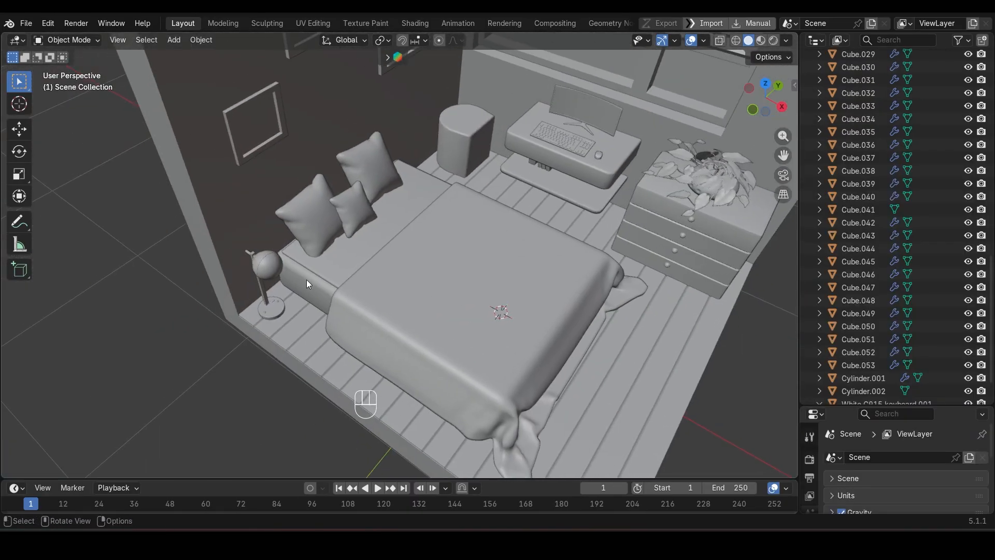
pyautogui.scroll(3, 411, 291)
pyautogui.moveTo(431, 304); pyautogui.dragTo(414, 271, button='middle')
pyautogui.scroll(-5, 413, 271)
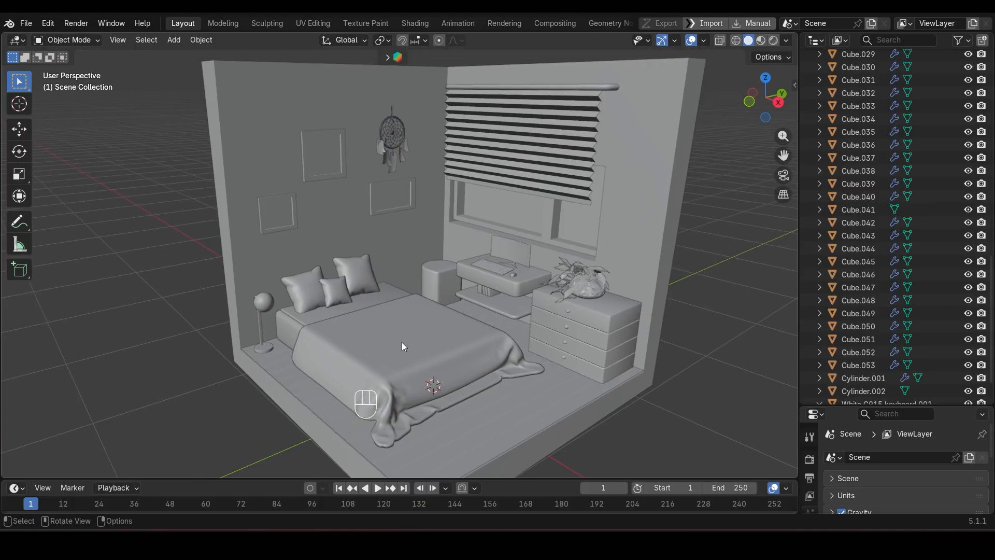
# Scale the monitor on the desk uniformly by 1.554 and apply its transform.
pyautogui.moveTo(402, 342); pyautogui.dragTo(430, 318, button='middle')
pyautogui.click(513, 283)
pyautogui.scroll(1, 571, 307)
pyautogui.press('s')
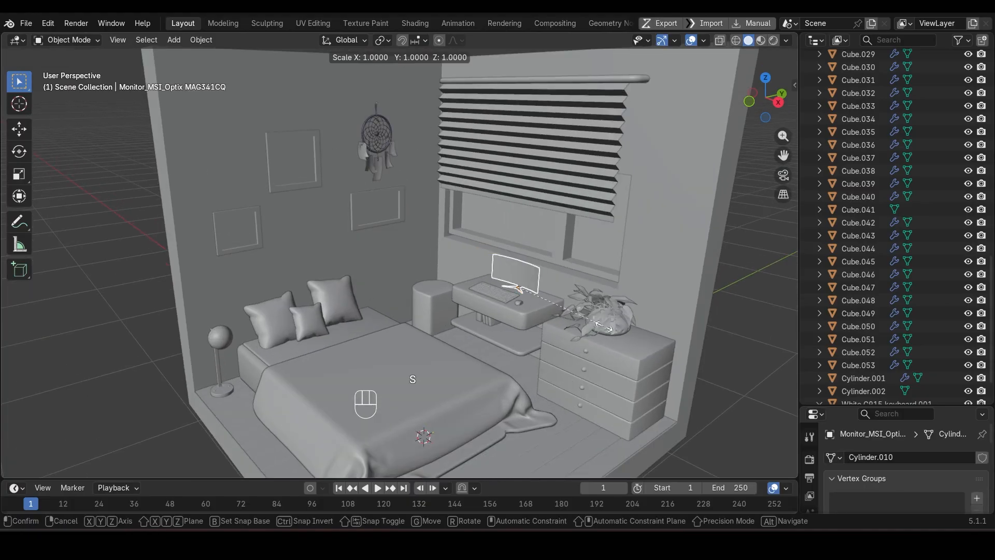
pyautogui.click(642, 365)
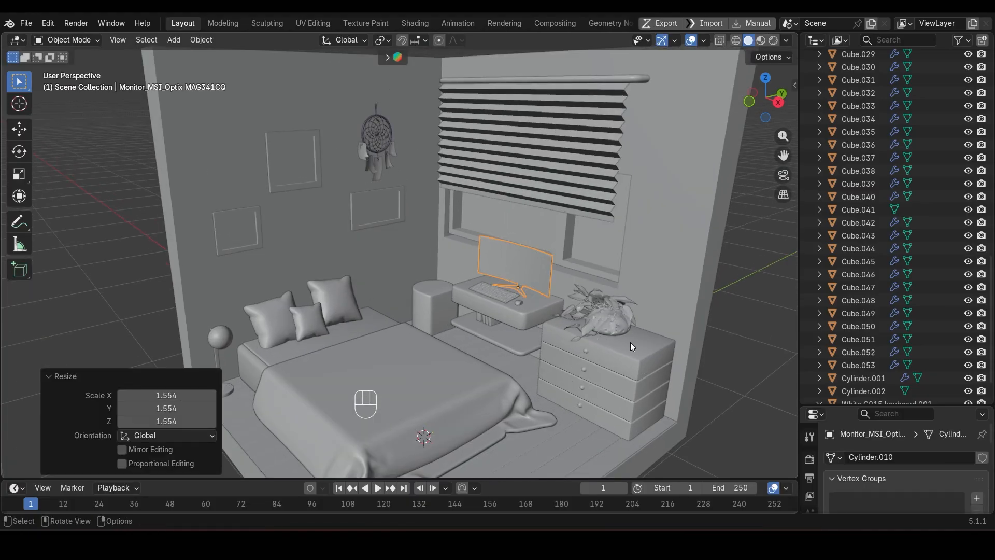
pyautogui.hotkey('ctrl', 'a')
pyautogui.click(666, 289)
# Select the upper face of the wall behind the bed and snap the 3D cursor to it.
pyautogui.scroll(-3, 665, 289)
pyautogui.moveTo(666, 290); pyautogui.dragTo(495, 313, button='middle')
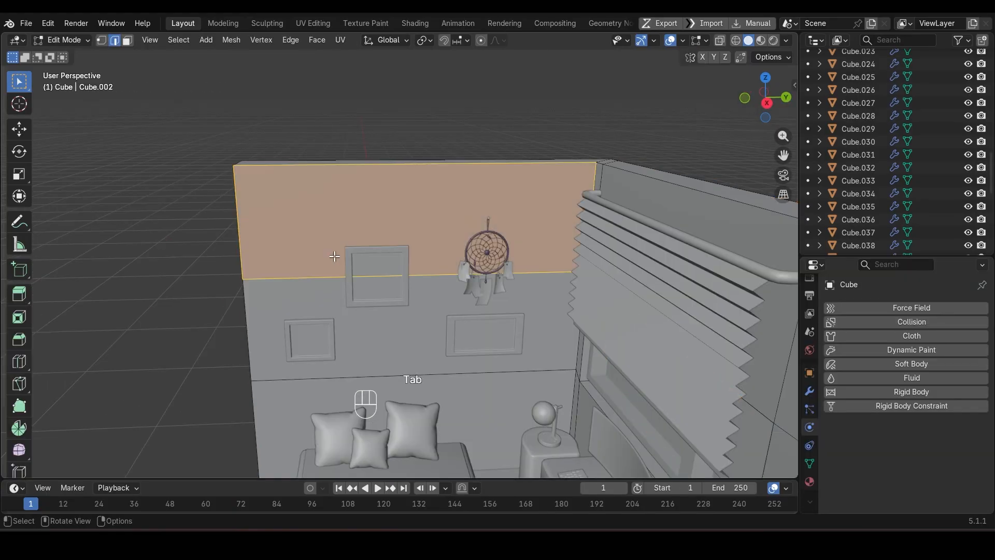
pyautogui.click(311, 220)
pyautogui.press('3')
pyautogui.click(315, 218)
pyautogui.hotkey('shift', 's')
pyautogui.click(313, 308)
pyautogui.press('Tab')
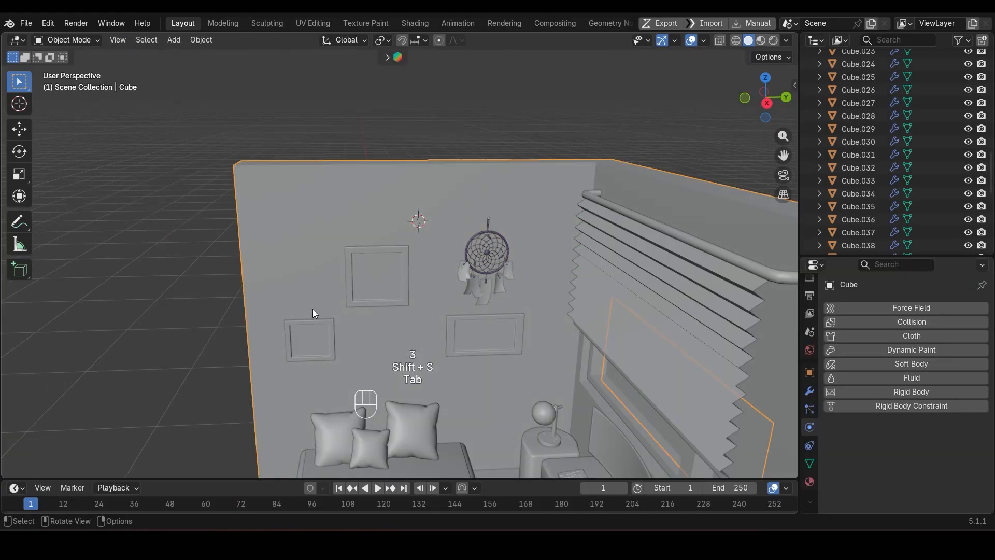
pyautogui.hotkey('shift', 'a')
pyautogui.moveTo(327, 264)
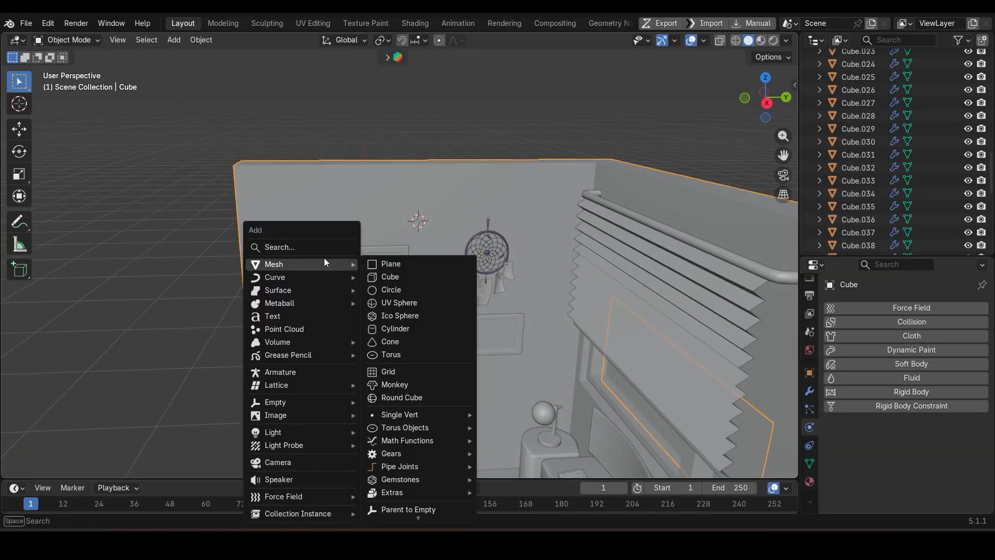
pyautogui.click(391, 277)
pyautogui.scroll(-3, 487, 329)
pyautogui.press('Delete')
# Add a mesh plane at the 3D cursor on the wall and shrink it uniformly.
pyautogui.hotkey('shift', 'a')
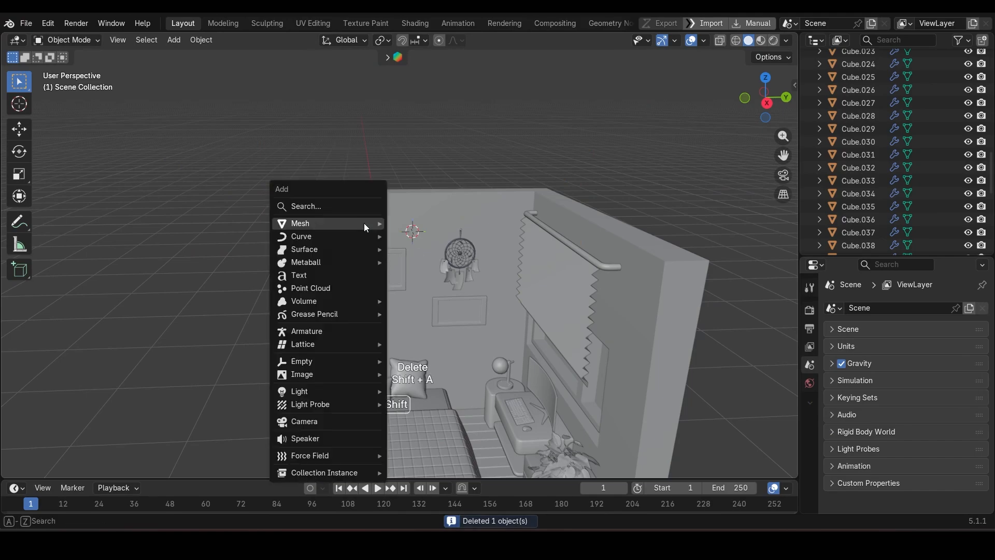
pyautogui.moveTo(365, 224)
pyautogui.click(457, 223)
pyautogui.press('s')
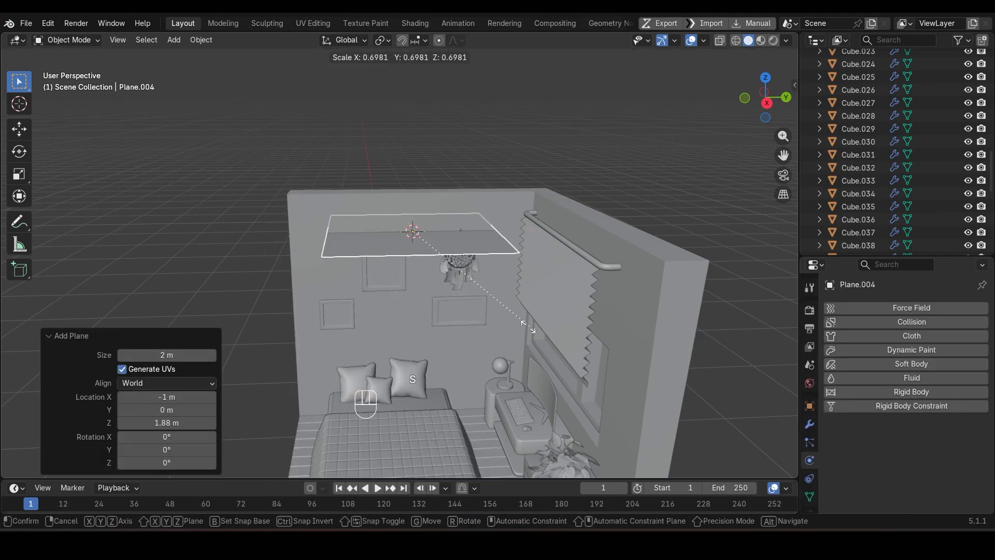
pyautogui.click(458, 265)
# Scale the plane by 1.442 along X and narrow it along Y into a thin strip.
pyautogui.press('s')
pyautogui.click(533, 294)
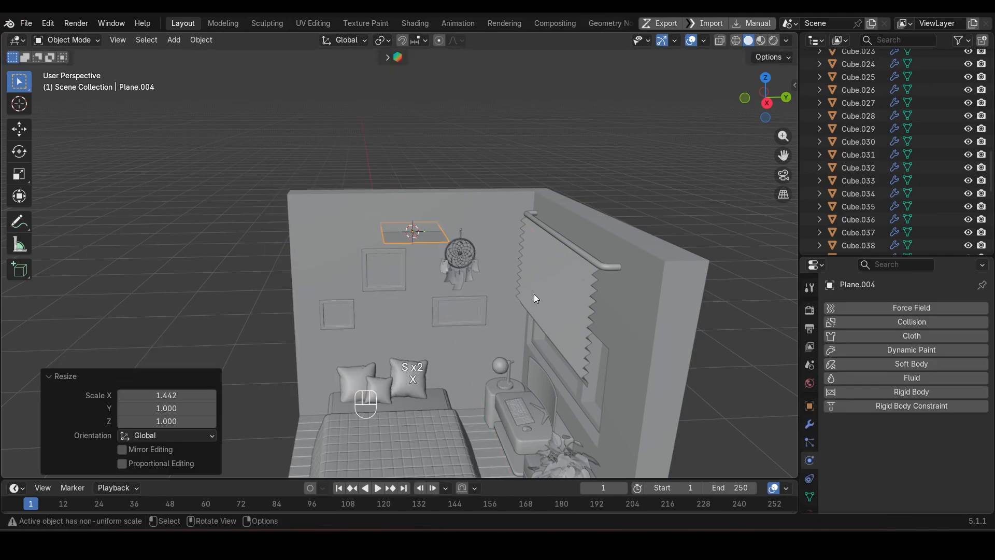
pyautogui.press('s')
pyautogui.press('y')
pyautogui.click(416, 247)
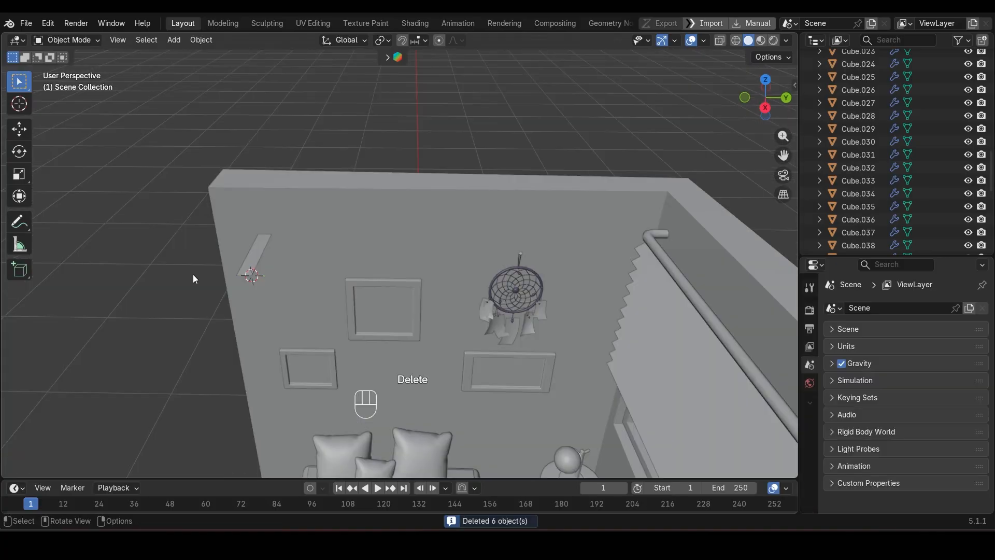
# Snap the 3D cursor to the small plane's room-facing edge and set the plane's origin there.
pyautogui.press('Tab')
pyautogui.click(252, 263)
pyautogui.press('Tab')
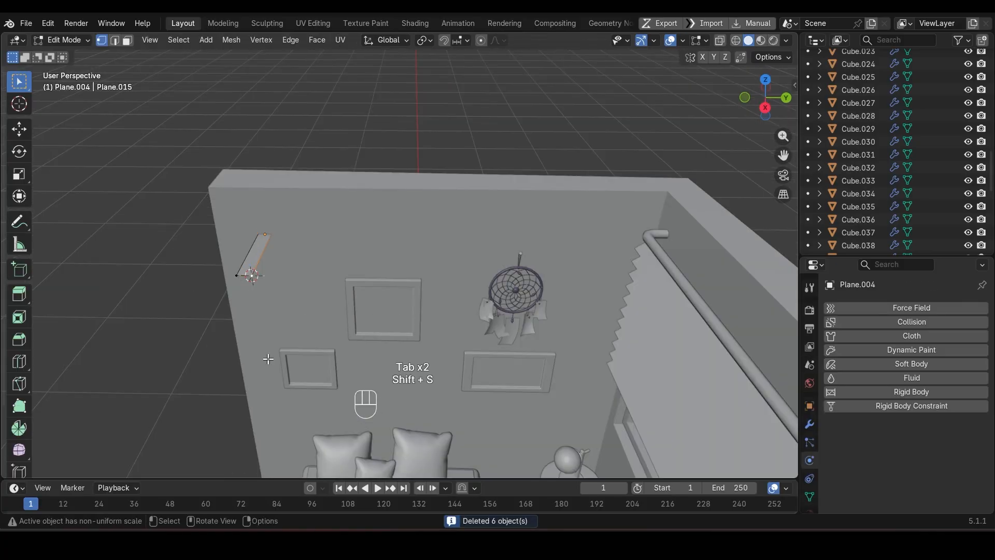
pyautogui.press('Tab')
pyautogui.rightClick(161, 157)
pyautogui.moveTo(155, 169)
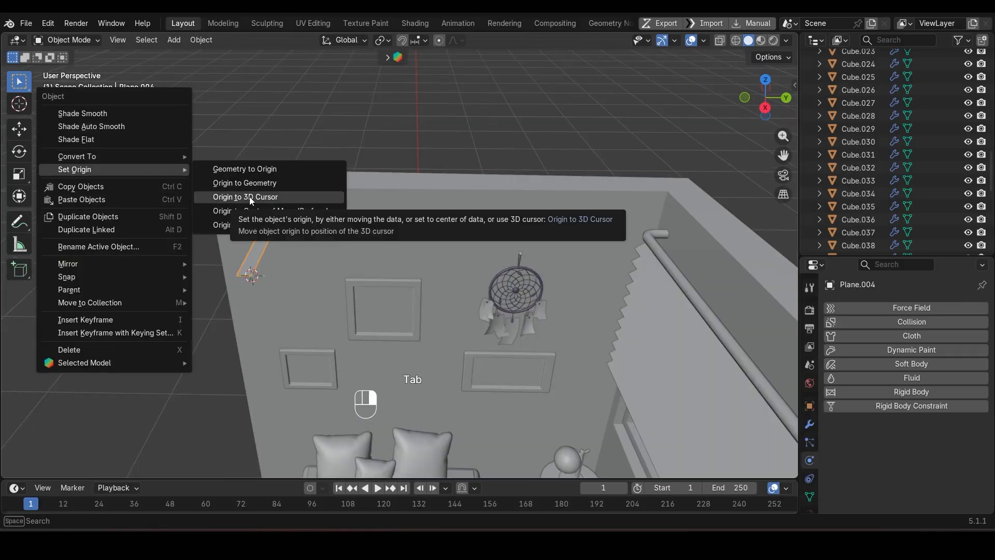
pyautogui.click(250, 197)
# In the right orthographic view, duplicate the strip plane five times and spread the copies around the picture frames and dreamcatcher.
pyautogui.press('KP_3')
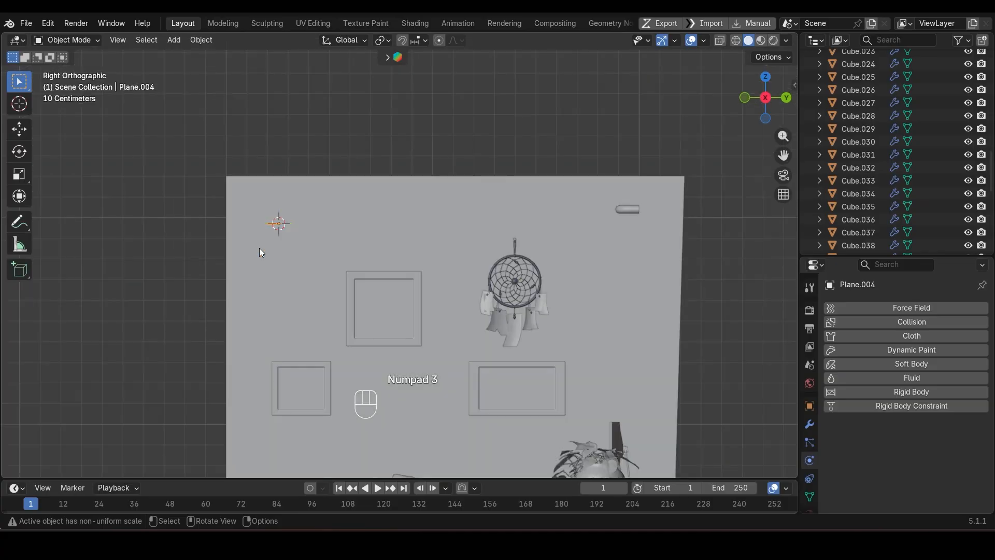
pyautogui.hotkey('shift', 'd')
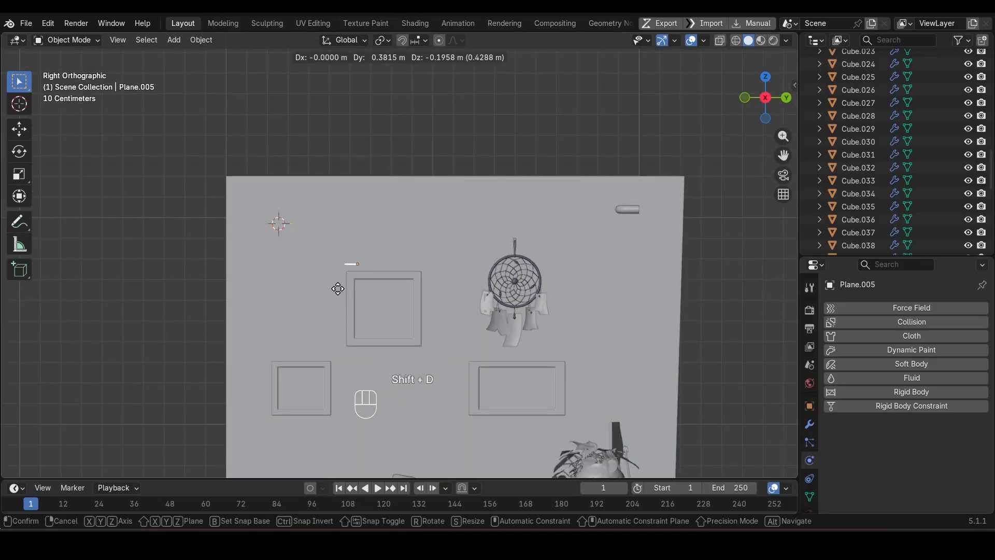
pyautogui.click(338, 289)
pyautogui.hotkey('shift', 'd')
pyautogui.click(430, 266)
pyautogui.hotkey('shift', 'd')
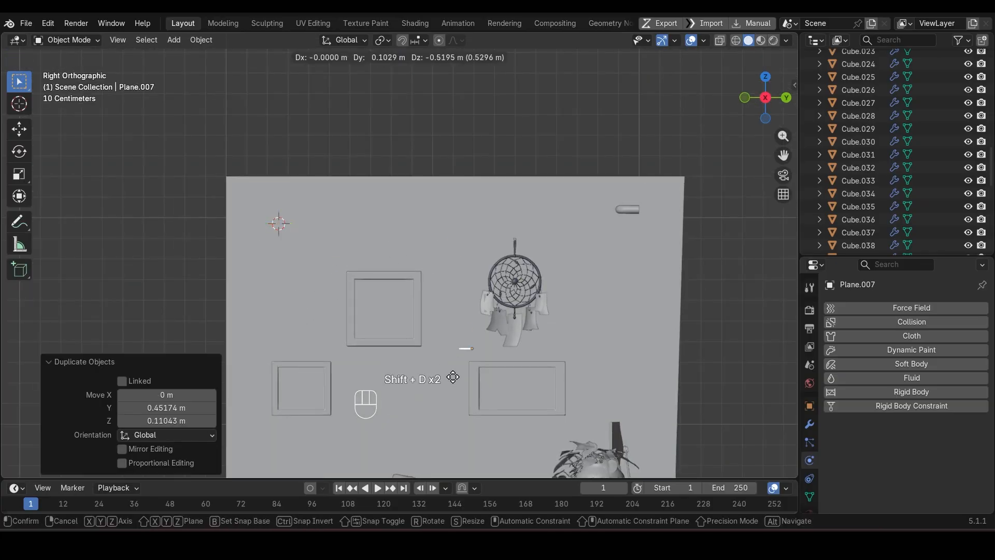
pyautogui.click(452, 377)
pyautogui.hotkey('shift', 'd')
pyautogui.click(555, 289)
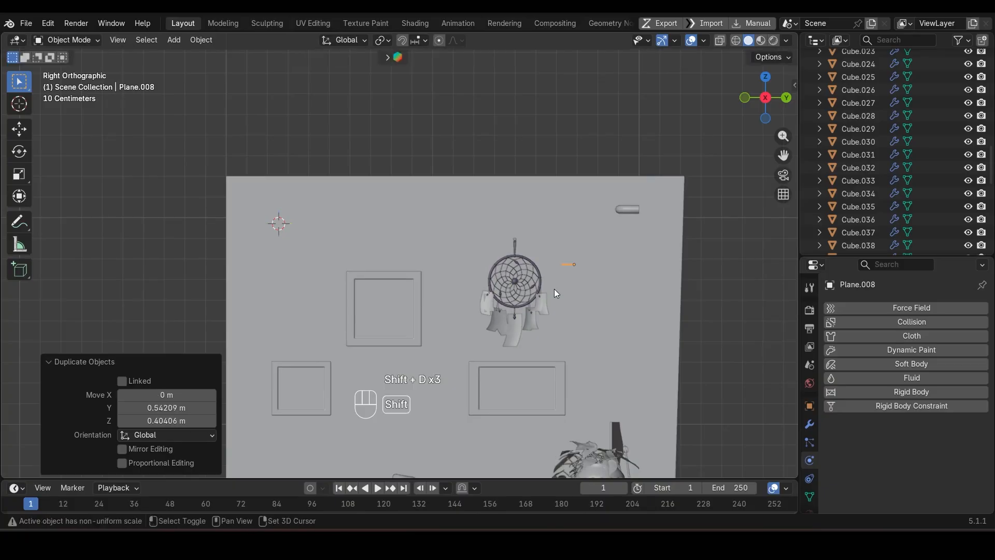
pyautogui.hotkey('shift', 'd')
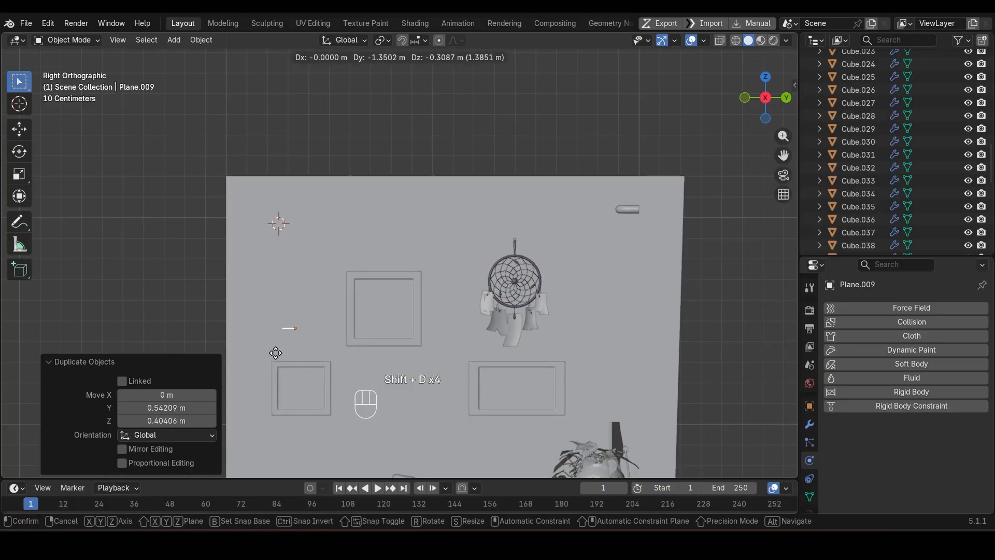
pyautogui.click(275, 353)
# Add a Catenary curve between the original strip and the copy above the small frame, with 2 steps, bend 0.010 and resolution 16.
pyautogui.moveTo(275, 353); pyautogui.dragTo(248, 249, button='middle')
pyautogui.click(256, 235)
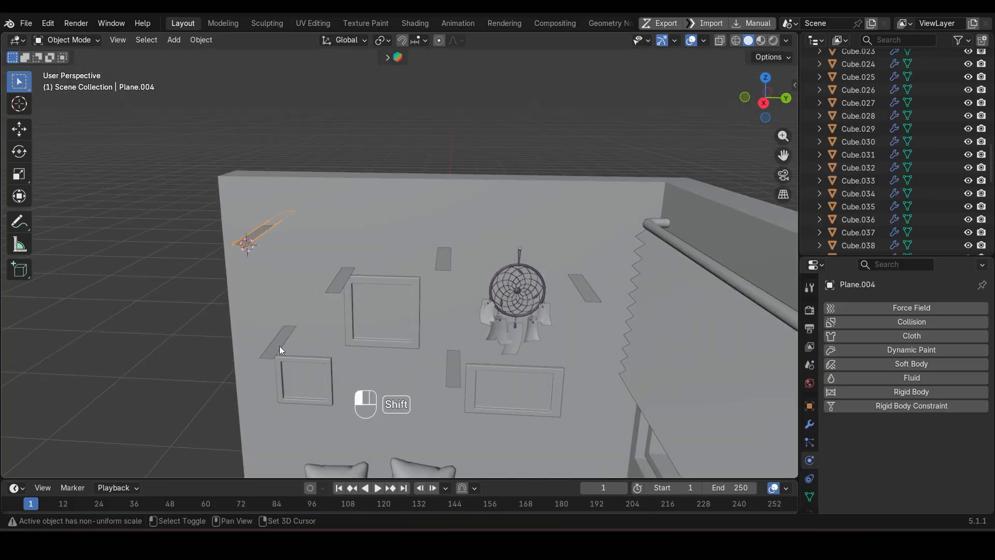
pyautogui.rightClick(144, 252)
pyautogui.hotkey('shift', 'a')
pyautogui.moveTo(210, 129)
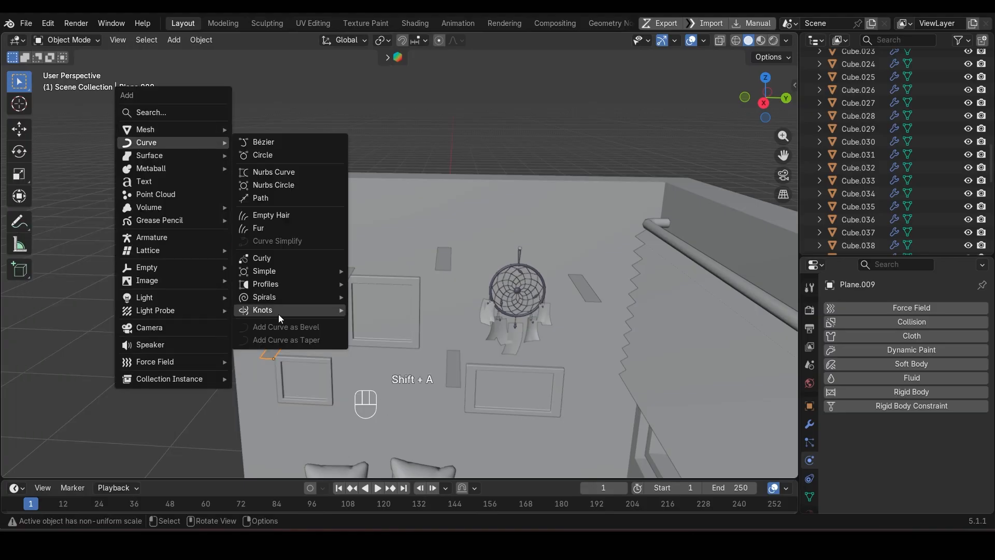
pyautogui.moveTo(278, 311)
pyautogui.click(378, 375)
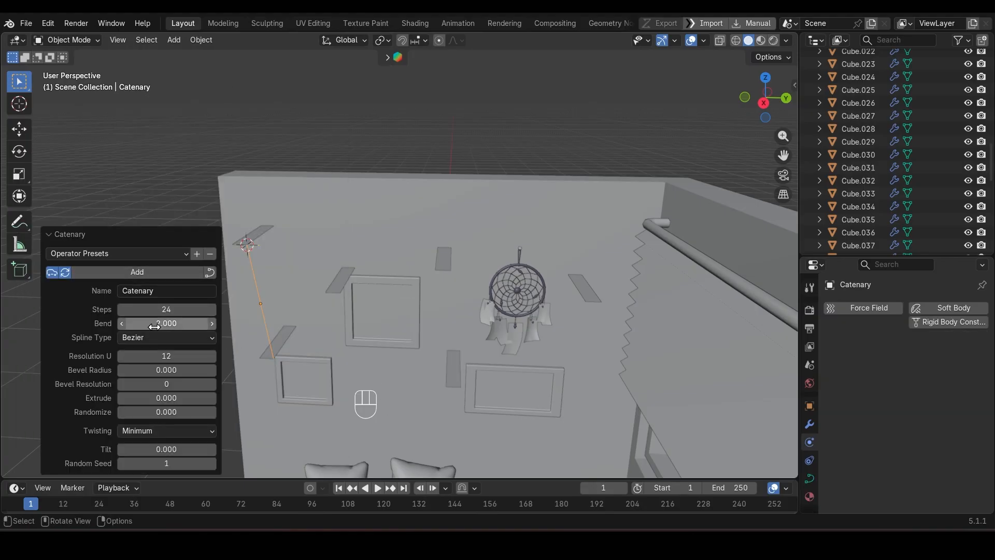
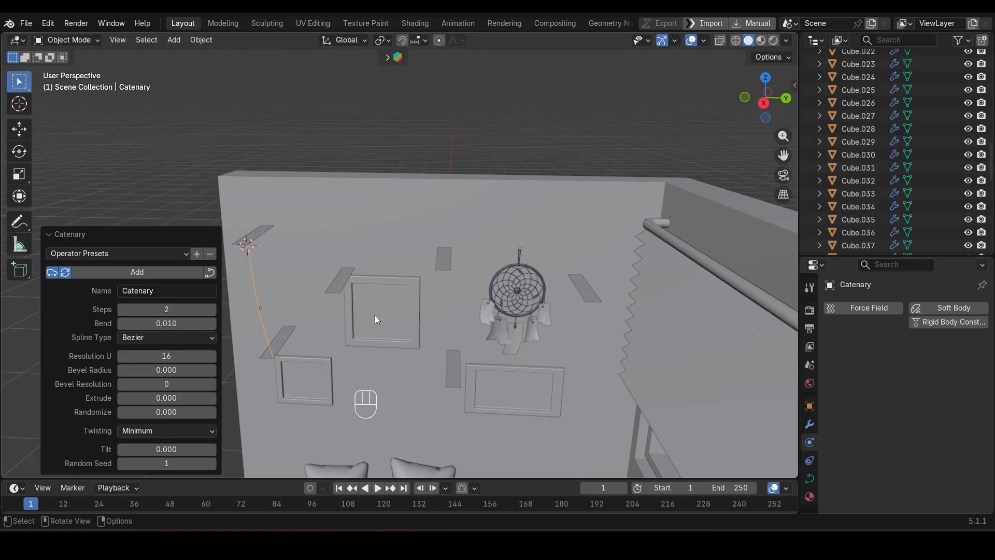
# Add a second Catenary from the strip above the small frame to the one beside the square frame, with bend 0.058.
pyautogui.moveTo(375, 315); pyautogui.dragTo(452, 294, button='middle')
pyautogui.click(355, 340)
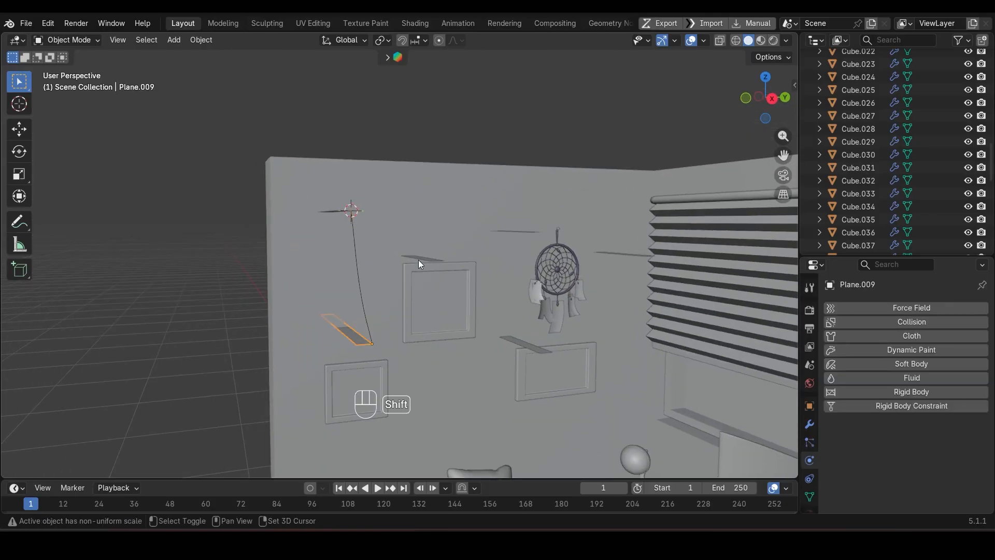
pyautogui.hotkey('shift', 'a')
pyautogui.moveTo(279, 225)
pyautogui.moveTo(381, 393)
pyautogui.click(430, 457)
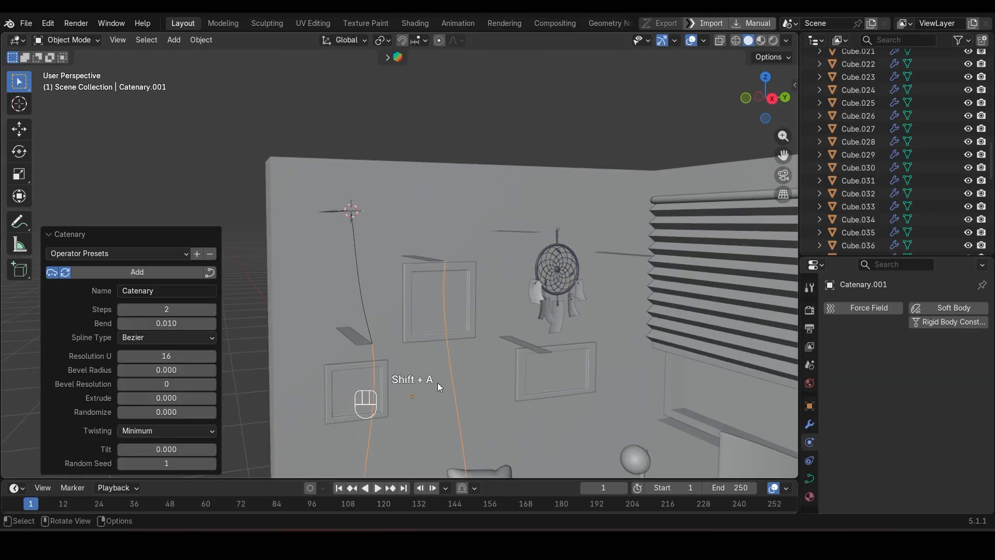
pyautogui.scroll(-4, 432, 353)
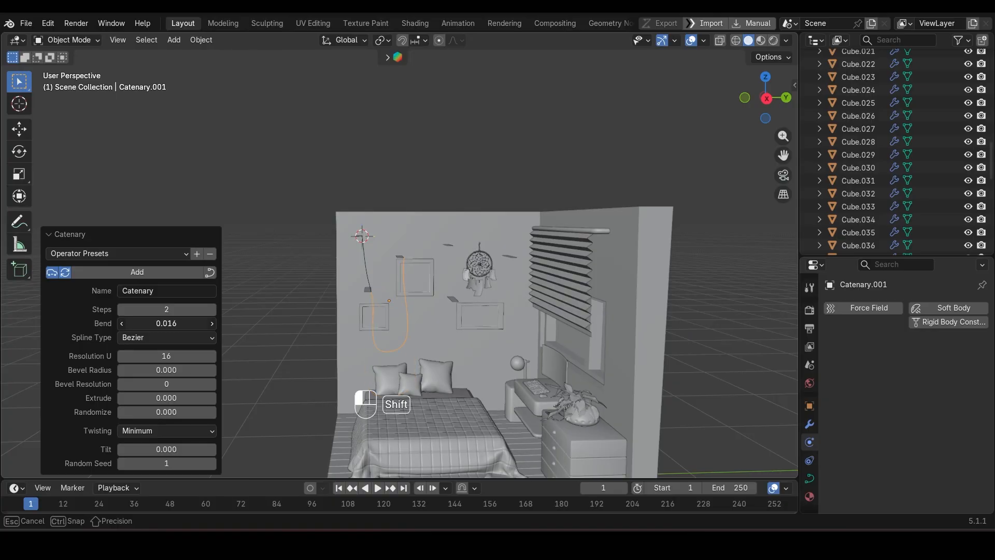
# Add a third Catenary from the strip beside the square frame to the one above the landscape frame, with 4 steps and bend 0.178.
pyautogui.scroll(2, 360, 285)
pyautogui.moveTo(362, 284); pyautogui.dragTo(348, 305, button='middle')
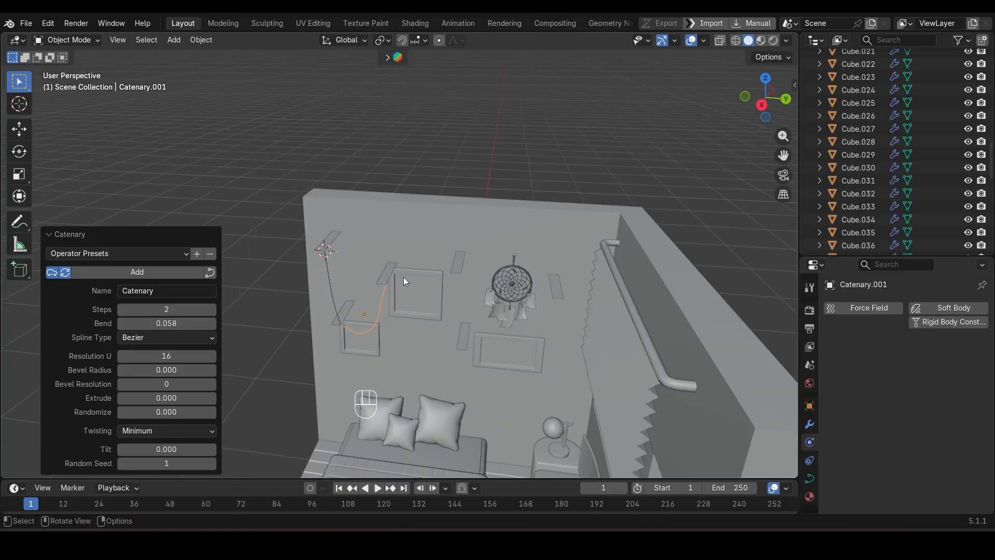
pyautogui.click(394, 272)
pyautogui.keyDown('shift'); pyautogui.click(465, 335); pyautogui.keyUp('shift')
pyautogui.hotkey('shift', 'a')
pyautogui.moveTo(378, 229)
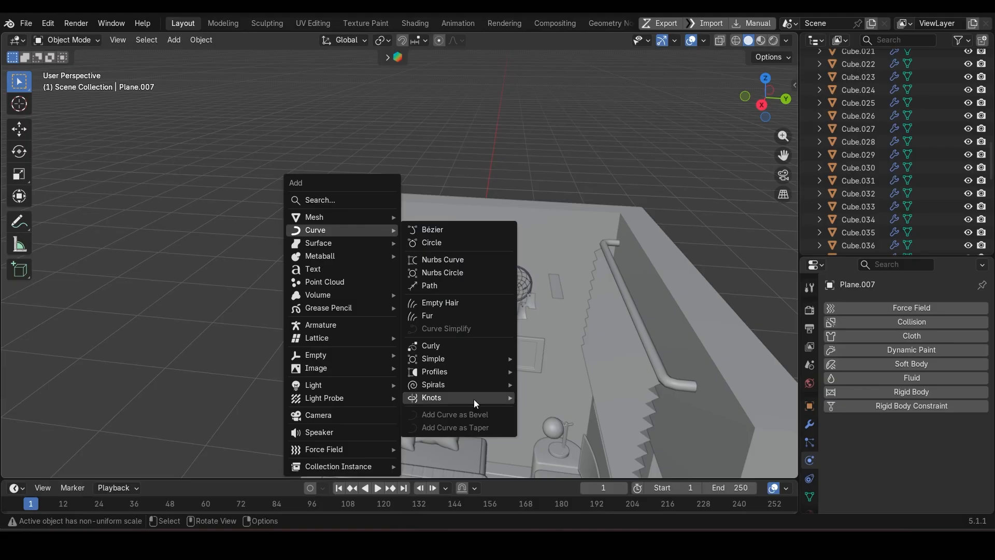
pyautogui.moveTo(474, 399)
pyautogui.click(550, 460)
pyautogui.scroll(-2, 357, 328)
pyautogui.moveTo(358, 332); pyautogui.dragTo(191, 300, button='middle')
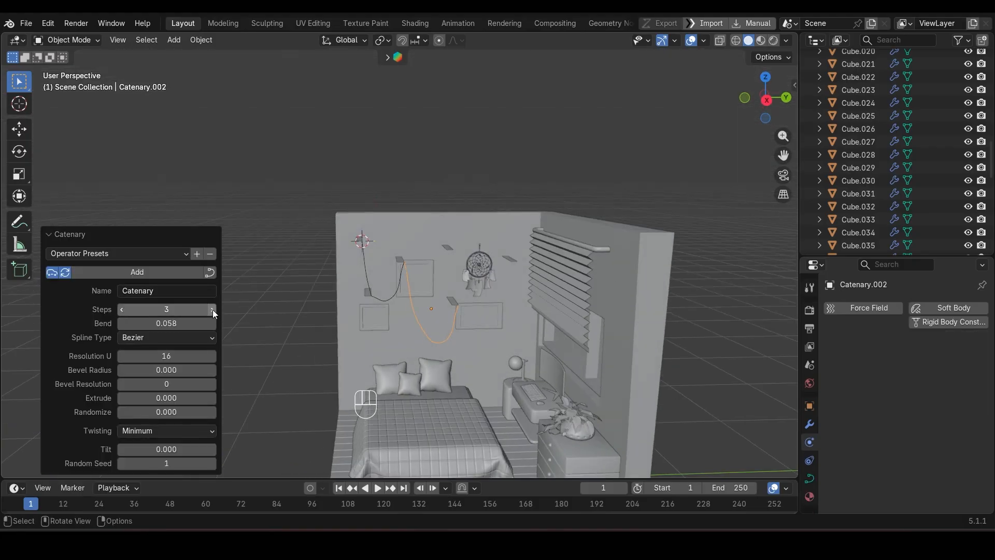
pyautogui.click(212, 310)
pyautogui.keyDown('shift'); pyautogui.moveTo(171, 323); pyautogui.dragTo(155, 324); pyautogui.keyUp('shift')
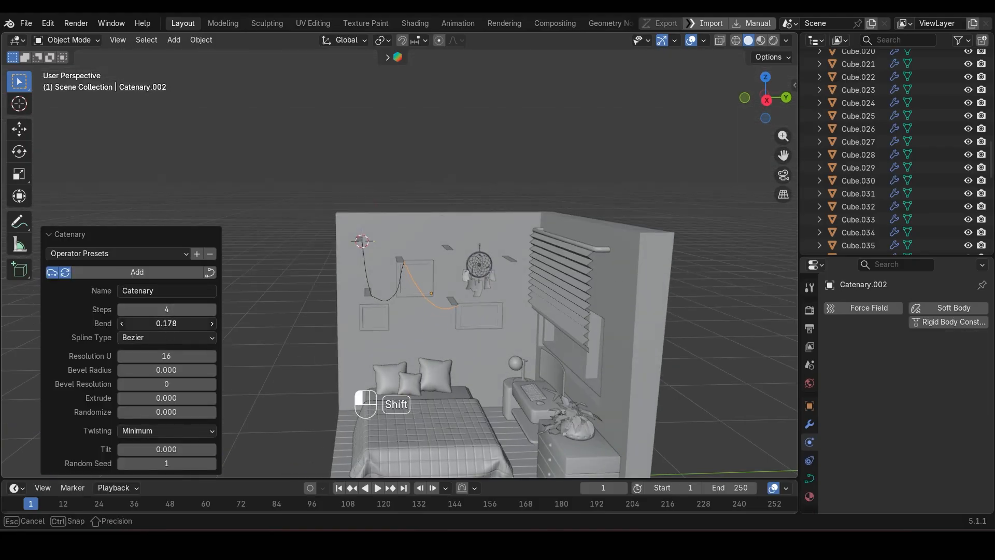
# Add a fourth Catenary between the strip above the landscape frame and the strip nearest the window blind.
pyautogui.scroll(2, 380, 286)
pyautogui.click(477, 319)
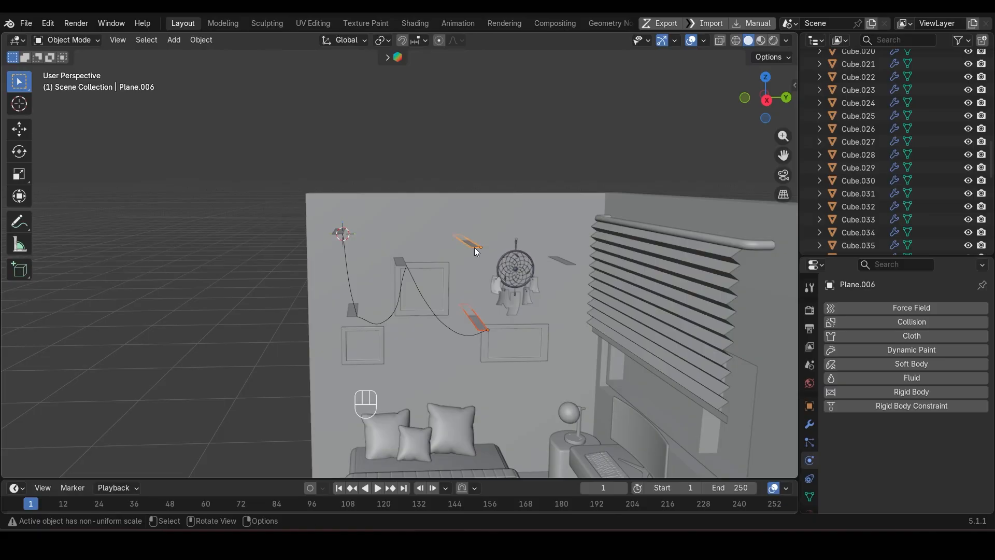
pyautogui.hotkey('shift', 'a')
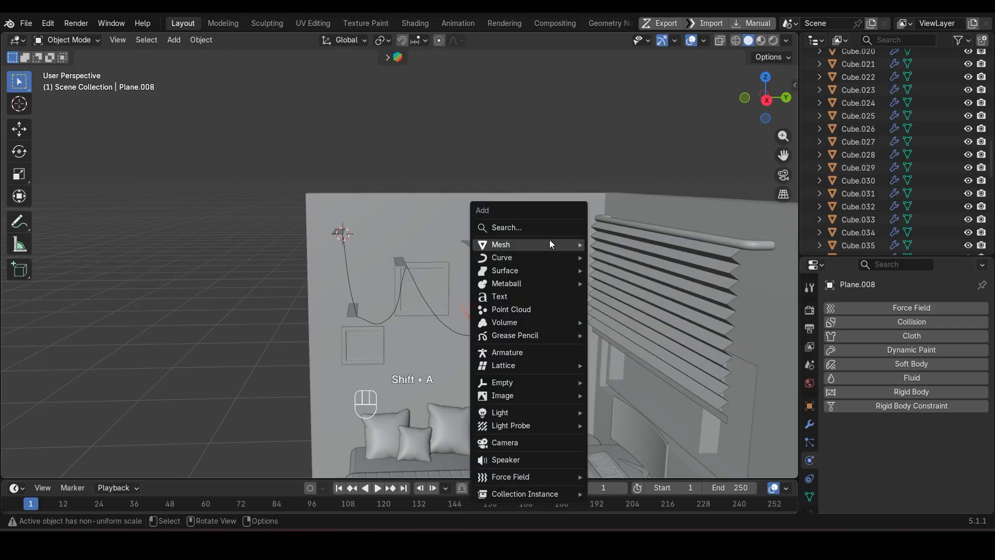
pyautogui.moveTo(629, 422)
pyautogui.click(740, 490)
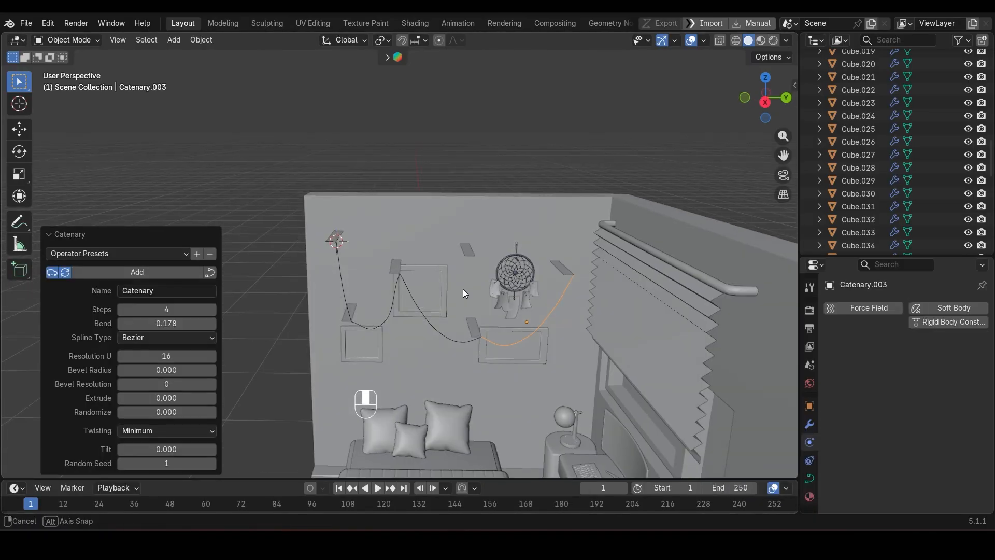
# Add a fifth Catenary between the strip nearest the blind and the upper strip beside the dreamcatcher.
pyautogui.click(460, 251)
pyautogui.hotkey('shift', 'a')
pyautogui.moveTo(460, 250)
pyautogui.moveTo(550, 416)
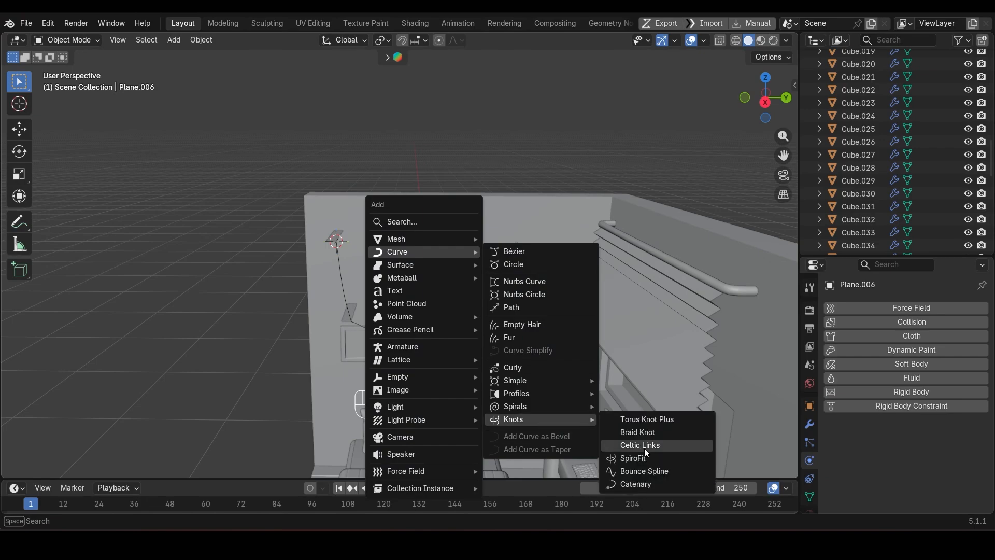
pyautogui.click(652, 482)
# Select all five catenary strings on the wall and convert them to Curve objects.
pyautogui.moveTo(462, 311); pyautogui.dragTo(444, 289, button='middle')
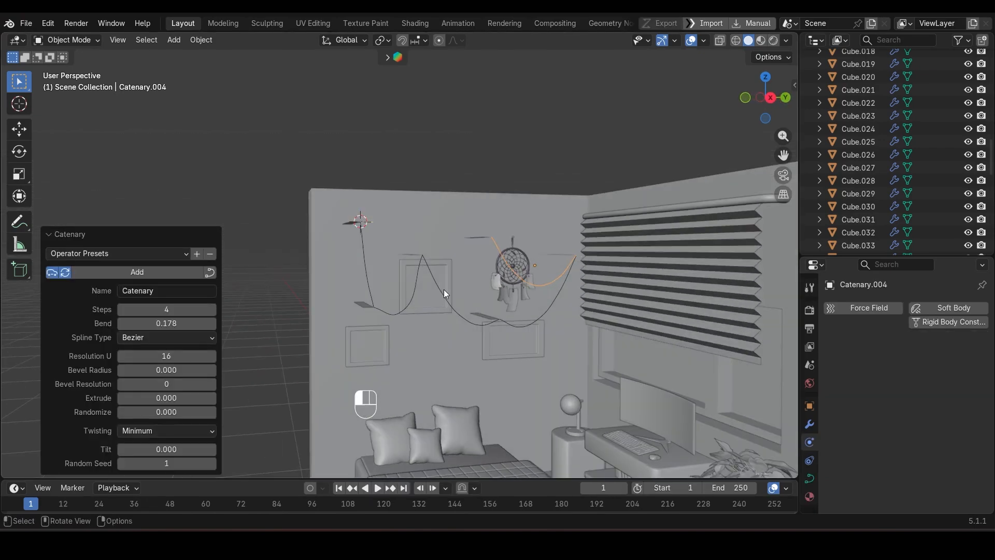
pyautogui.click(444, 290)
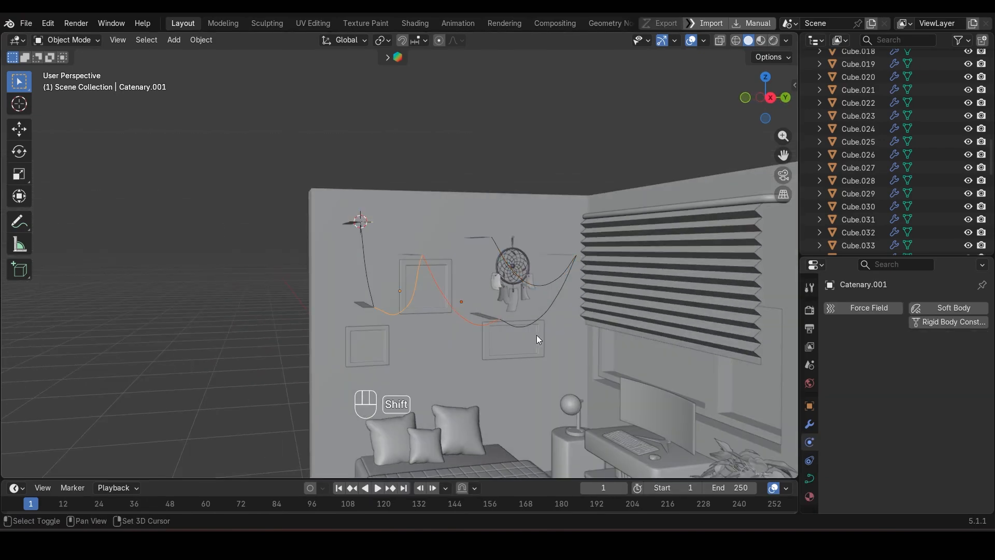
pyautogui.keyDown('shift'); pyautogui.click(364, 264); pyautogui.keyUp('shift')
pyautogui.rightClick(486, 144)
pyautogui.moveTo(486, 146)
pyautogui.click(556, 165)
# Move the five converted strings about 0.34 m along negative global X towards the wall behind the bed.
pyautogui.moveTo(469, 213); pyautogui.dragTo(446, 278, button='middle')
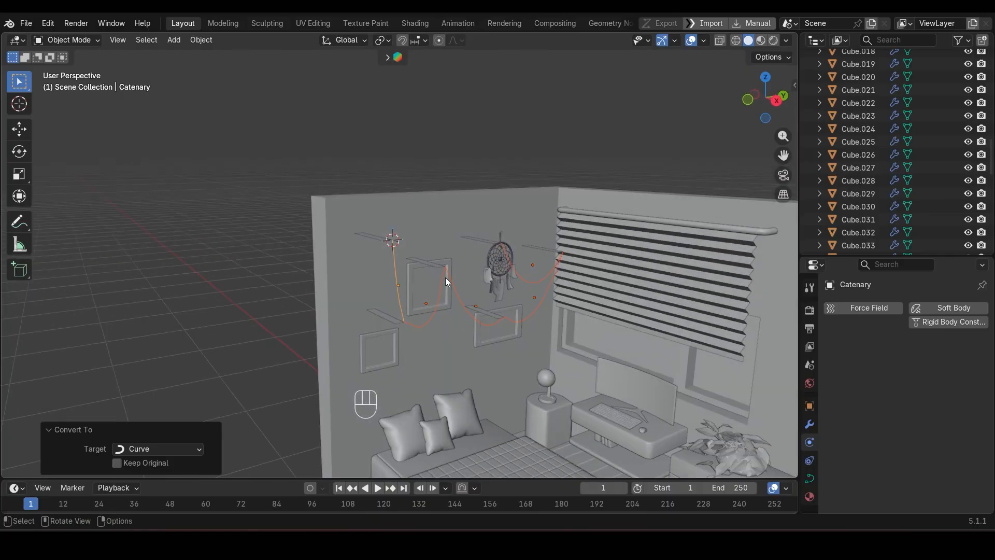
pyautogui.scroll(2, 529, 280)
pyautogui.press('g')
pyautogui.press('y')
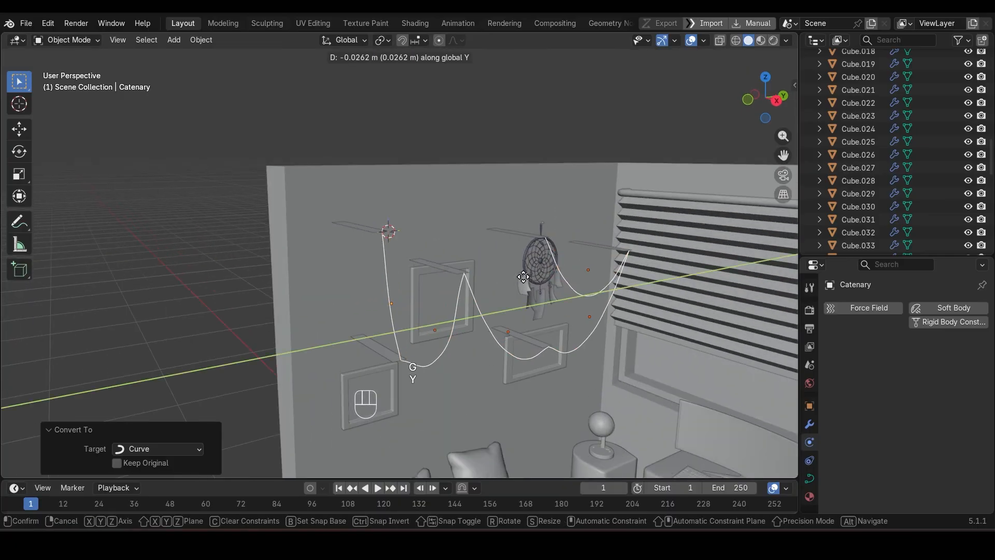
pyautogui.press('Escape')
pyautogui.press('g')
pyautogui.press('x')
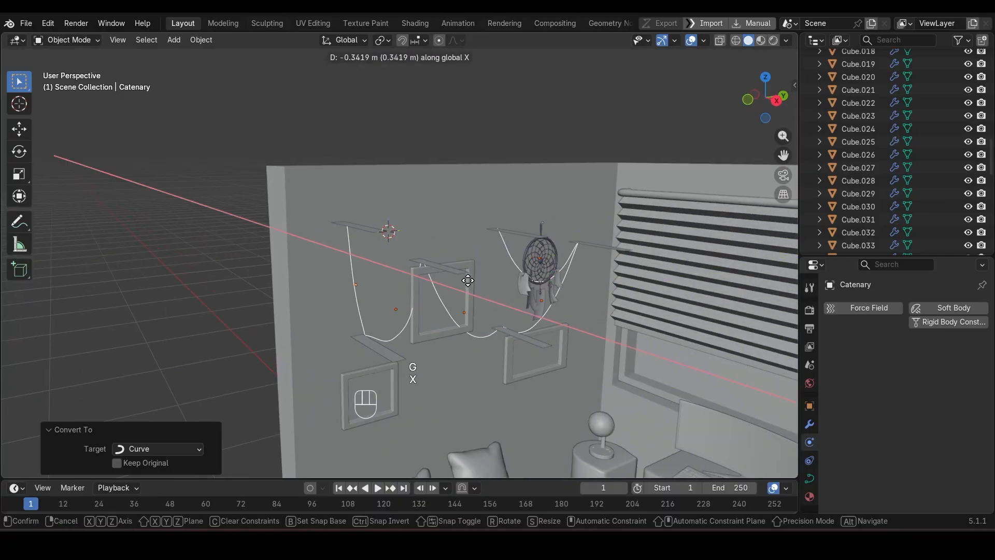
pyautogui.click(471, 281)
# Select all the horizontal helper strips the strings hang from and hide them.
pyautogui.click(452, 266)
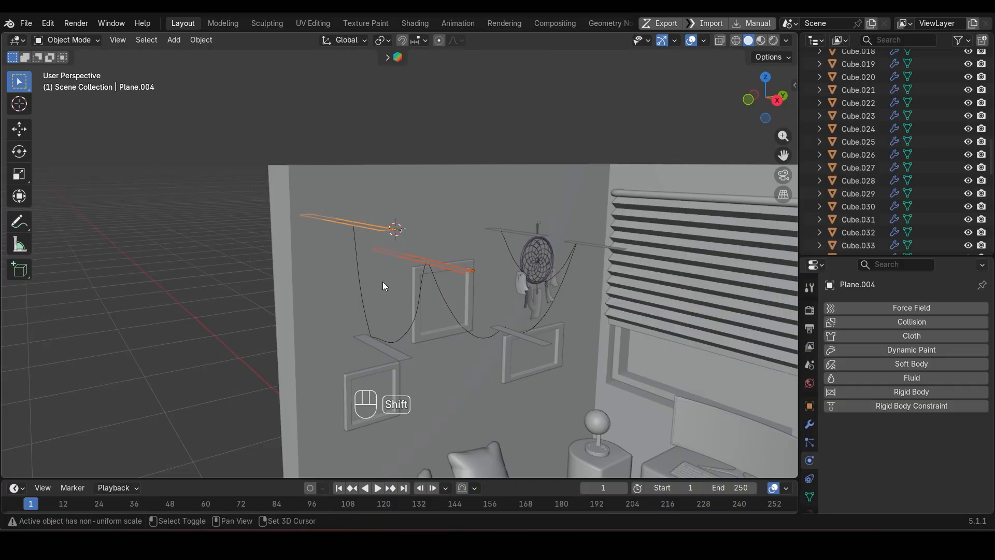
pyautogui.keyDown('shift'); pyautogui.click(406, 356); pyautogui.keyUp('shift')
pyautogui.hotkey('ctrl', 'z')
pyautogui.keyDown('shift'); pyautogui.click(397, 356); pyautogui.keyUp('shift')
pyautogui.keyDown('shift'); pyautogui.click(502, 330); pyautogui.keyUp('shift')
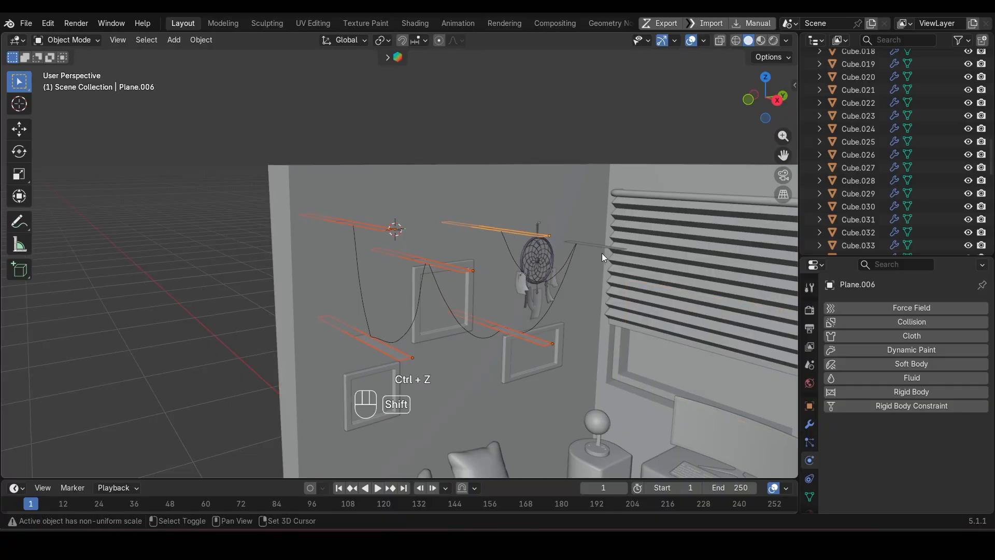
pyautogui.press('h')
# Select only the five wall strings, leaving the frames and dreamcatcher out, and join them into one curve object.
pyautogui.moveTo(542, 282); pyautogui.dragTo(489, 358, button='middle')
pyautogui.click(489, 359)
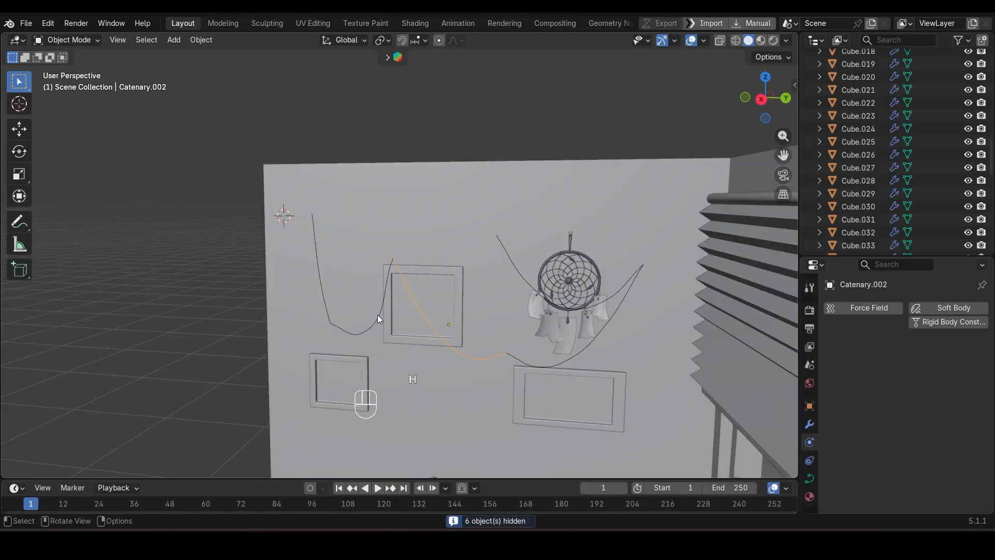
pyautogui.keyDown('shift'); pyautogui.click(351, 329); pyautogui.keyUp('shift')
pyautogui.hotkey('ctrl', 'z')
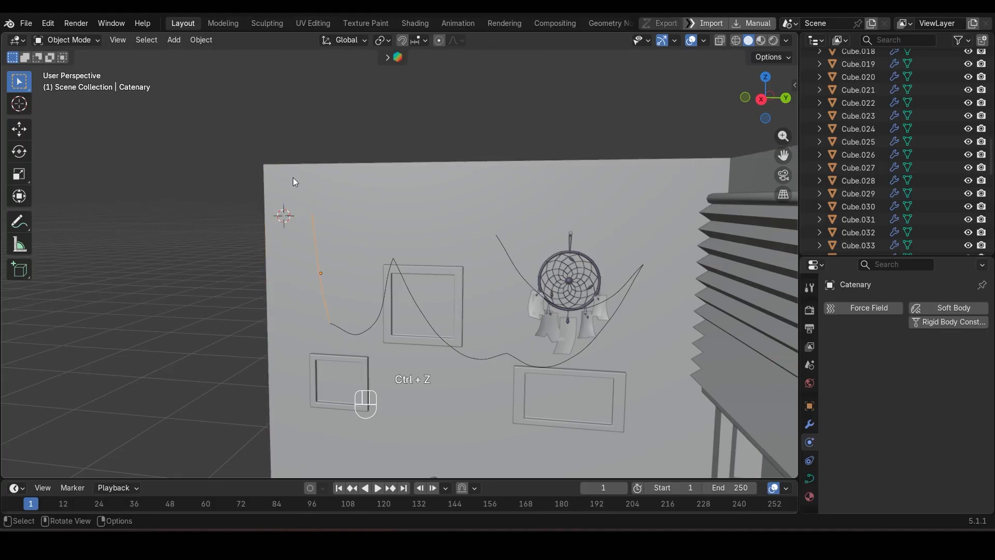
pyautogui.moveTo(616, 371); pyautogui.dragTo(616, 371)
pyautogui.keyDown('ctrl'); pyautogui.moveTo(527, 205); pyautogui.dragTo(567, 243); pyautogui.keyUp('ctrl')
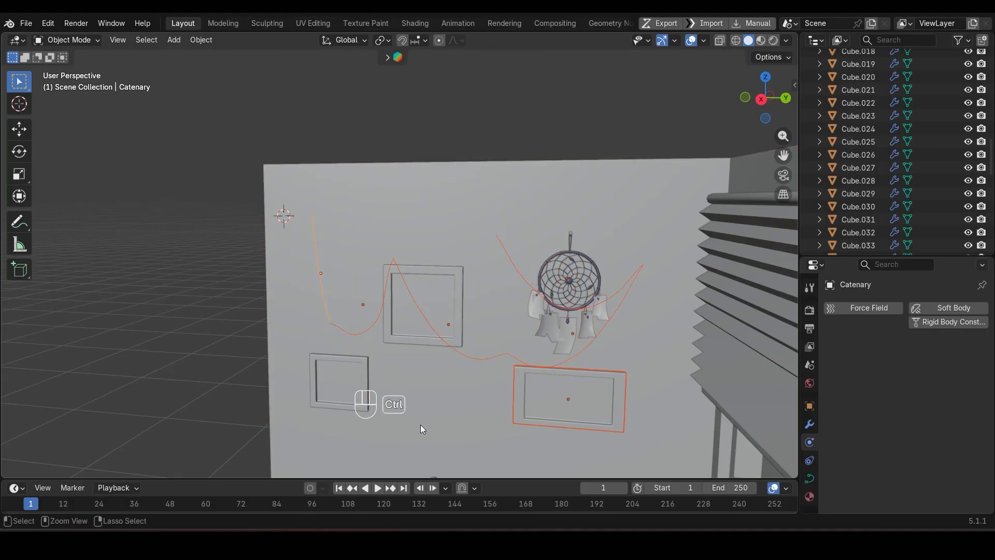
pyautogui.hotkey('ctrl', 'j')
# Try to merge the curve points where the first two strings meet.
pyautogui.press('Tab')
pyautogui.scroll(4, 258, 359)
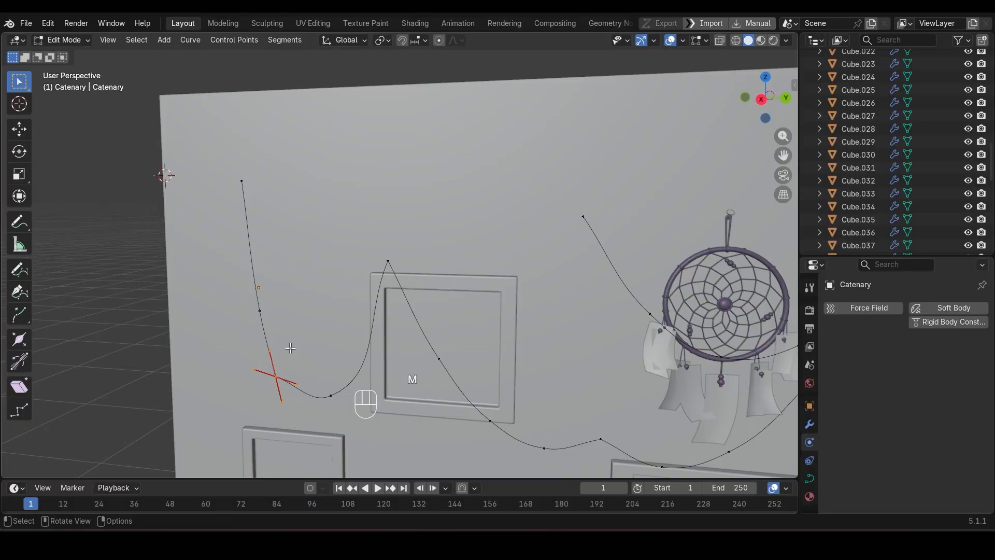
pyautogui.press('Tab')
pyautogui.click(270, 384)
pyautogui.press('Tab')
pyautogui.press('Tab')
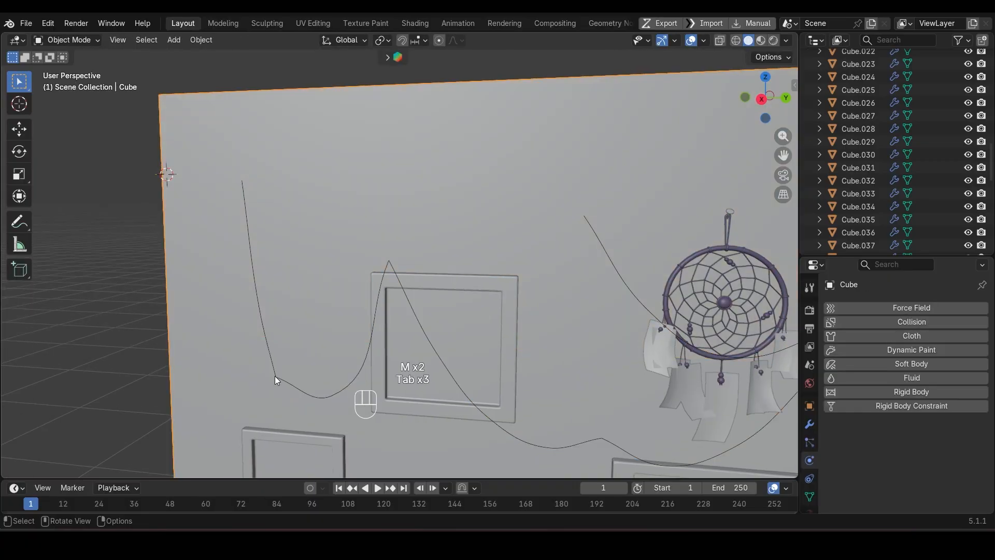
# Select the joined string curve and convert it to a mesh.
pyautogui.click(272, 367)
pyautogui.moveTo(272, 367); pyautogui.dragTo(362, 358, button='middle')
pyautogui.scroll(-2, 358, 355)
pyautogui.rightClick(143, 222)
pyautogui.moveTo(145, 223)
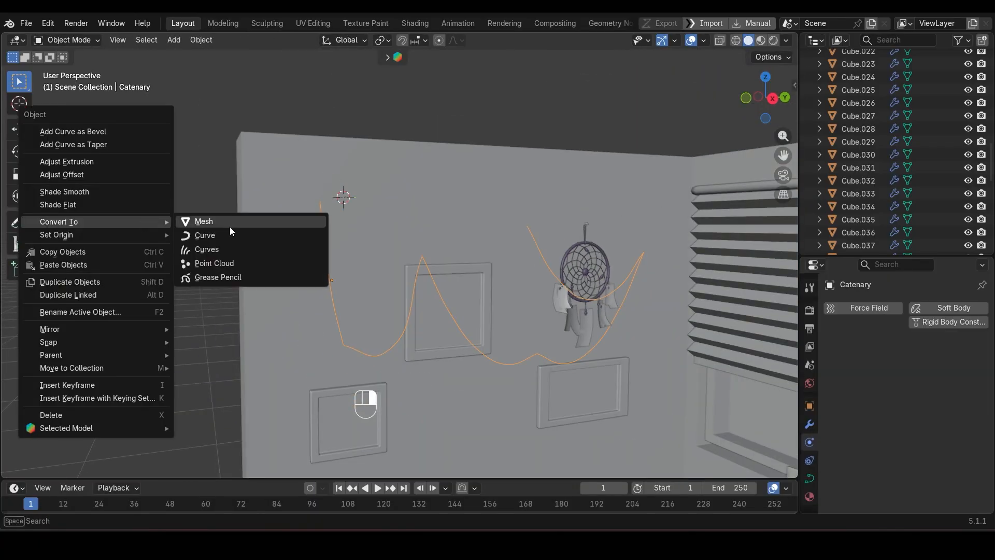
pyautogui.click(228, 223)
# Merge the overlapping vertices at the first string joint at center in wireframe view, and dissolve the merged vertex.
pyautogui.press('Tab')
pyautogui.scroll(5, 330, 331)
pyautogui.moveTo(405, 348); pyautogui.dragTo(438, 362)
pyautogui.hotkey('shift', 'z')
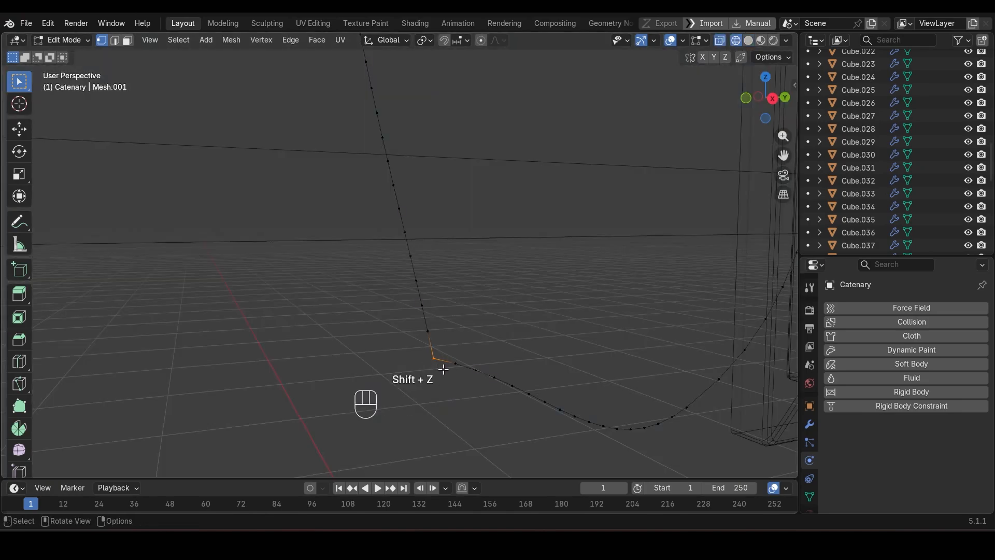
pyautogui.press('m')
pyautogui.click(570, 375)
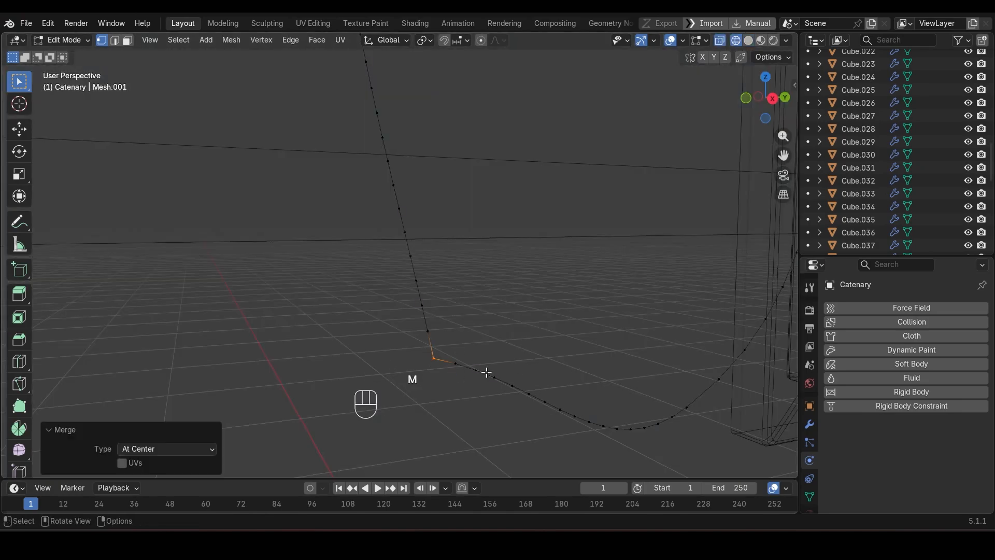
pyautogui.hotkey('ctrl', 'x')
pyautogui.press('Tab')
# Merge the overlapping vertices at center at the string peak above the square frame's upper edge.
pyautogui.scroll(-5, 486, 372)
pyautogui.moveTo(486, 372); pyautogui.dragTo(437, 369, button='middle')
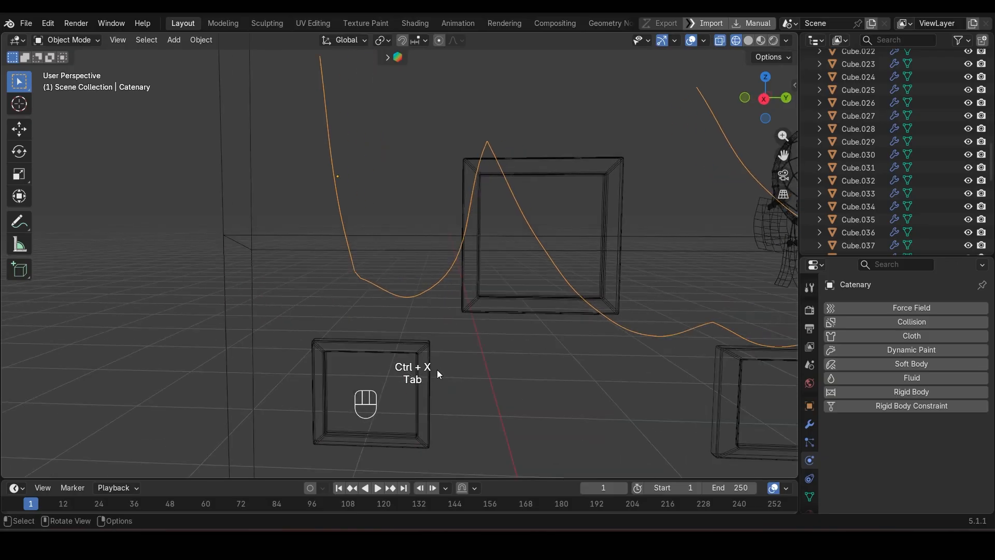
pyautogui.hotkey('shift', 'z')
pyautogui.hotkey('shift', 'z')
pyautogui.scroll(5, 399, 416)
pyautogui.press('Tab')
pyautogui.moveTo(369, 252); pyautogui.dragTo(408, 274)
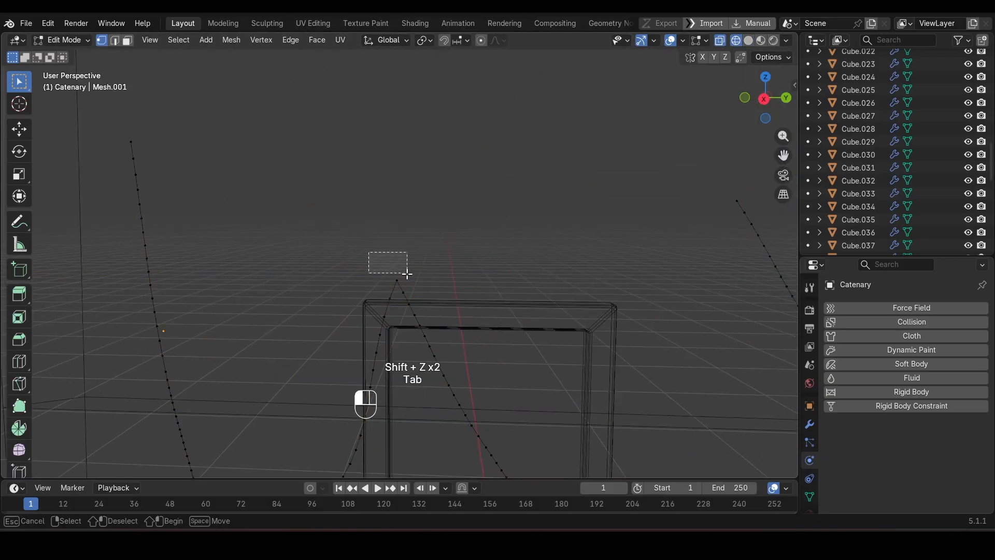
pyautogui.press('m')
pyautogui.click(471, 288)
# Merge the overlapping vertices at center at the string joint above the landscape frame.
pyautogui.scroll(-4, 473, 289)
pyautogui.keyDown('shift'); pyautogui.moveTo(542, 422); pyautogui.dragTo(415, 271, button='middle'); pyautogui.keyUp('shift')
pyautogui.scroll(9, 415, 271)
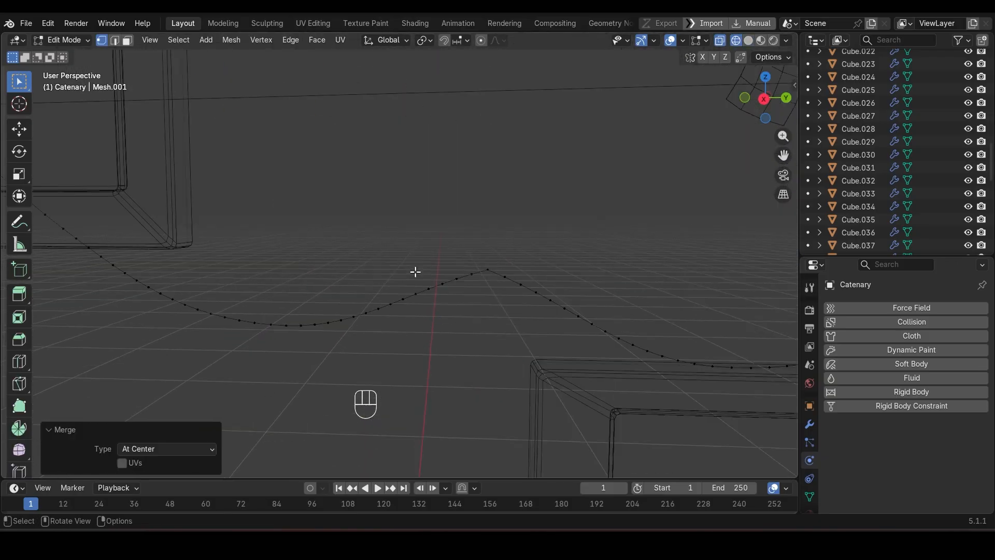
pyautogui.moveTo(609, 262); pyautogui.dragTo(634, 309)
pyautogui.press('m')
pyautogui.click(700, 307)
# Merge the overlapping vertices at center at the string joint beside the dreamcatcher, nearest the window blind.
pyautogui.scroll(-9, 559, 257)
pyautogui.keyDown('shift'); pyautogui.moveTo(560, 257); pyautogui.dragTo(407, 308, button='middle'); pyautogui.keyUp('shift')
pyautogui.scroll(5, 406, 309)
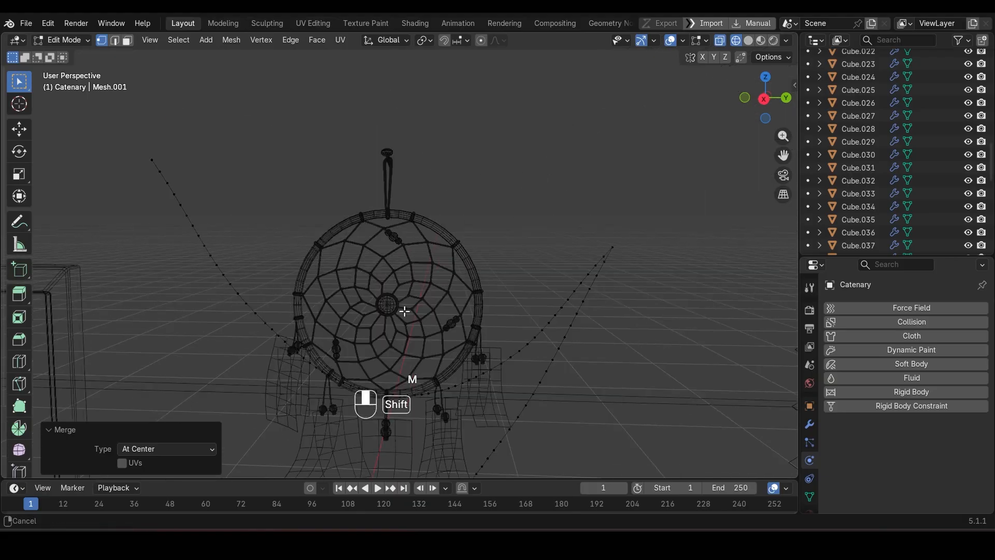
pyautogui.scroll(5, 576, 259)
pyautogui.moveTo(658, 258); pyautogui.dragTo(634, 339)
pyautogui.press('m')
pyautogui.click(633, 336)
# Select the whole linked string to check its connection, restore solid shading, and convert the mesh to a Curve object.
pyautogui.scroll(-11, 544, 275)
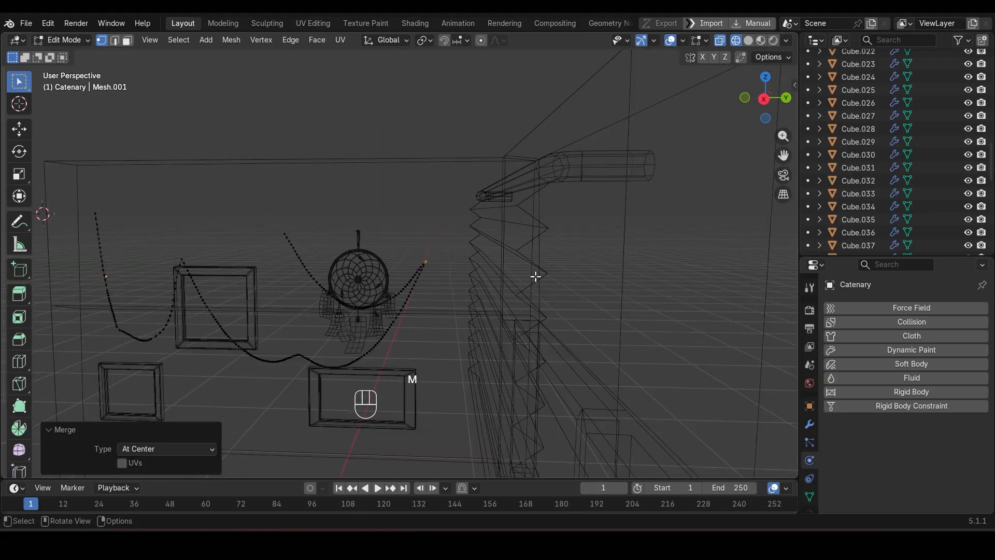
pyautogui.hotkey('ctrl', 'l')
pyautogui.press('Tab')
pyautogui.press('Tab')
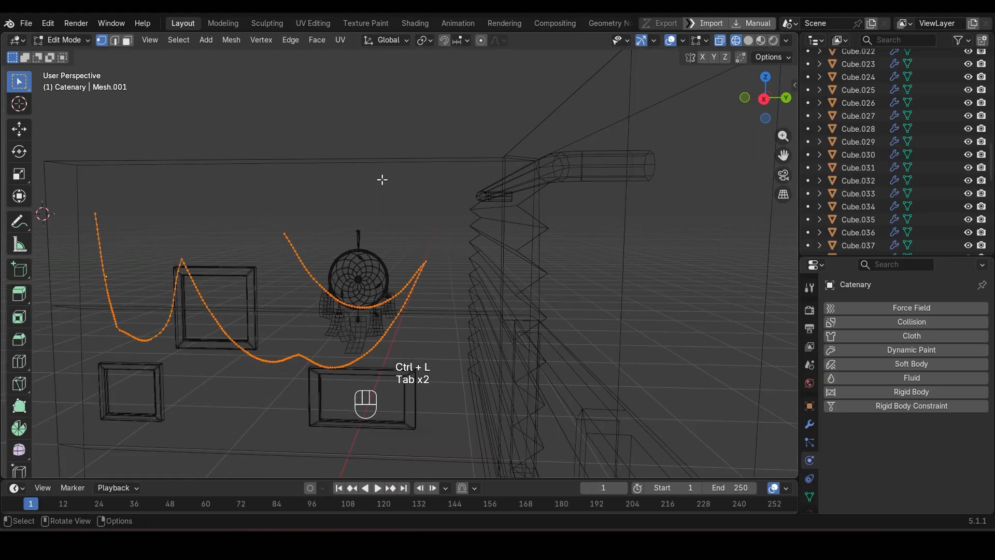
pyautogui.press('Tab')
pyautogui.hotkey('shift', 'z')
pyautogui.rightClick(369, 139)
pyautogui.moveTo(384, 128)
pyautogui.click(443, 141)
pyautogui.keyDown('shift'); pyautogui.moveTo(251, 313); pyautogui.dragTo(453, 232, button='middle'); pyautogui.keyUp('shift')
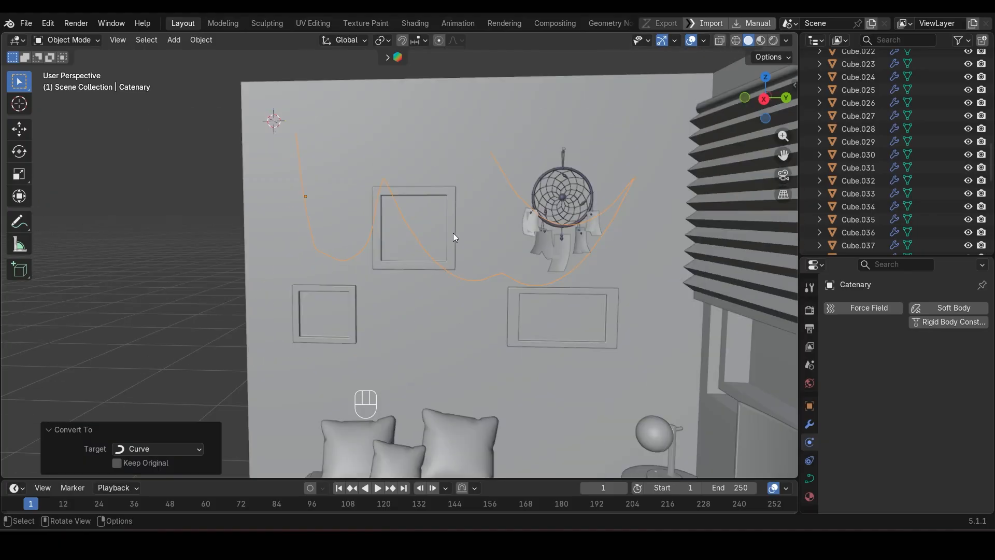
# Apply all transforms to the string curve and reset the 3D cursor to the world origin.
pyautogui.scroll(-7, 629, 345)
pyautogui.moveTo(342, 276); pyautogui.dragTo(455, 290, button='middle')
pyautogui.hotkey('ctrl', 'a')
pyautogui.click(385, 288)
pyautogui.hotkey('shift', 'c')
# Add a Round Cube at the world origin and scale it down to a small bead, first by 0.190.
pyautogui.scroll(6, 385, 290)
pyautogui.hotkey('shift', 'a')
pyautogui.moveTo(415, 264)
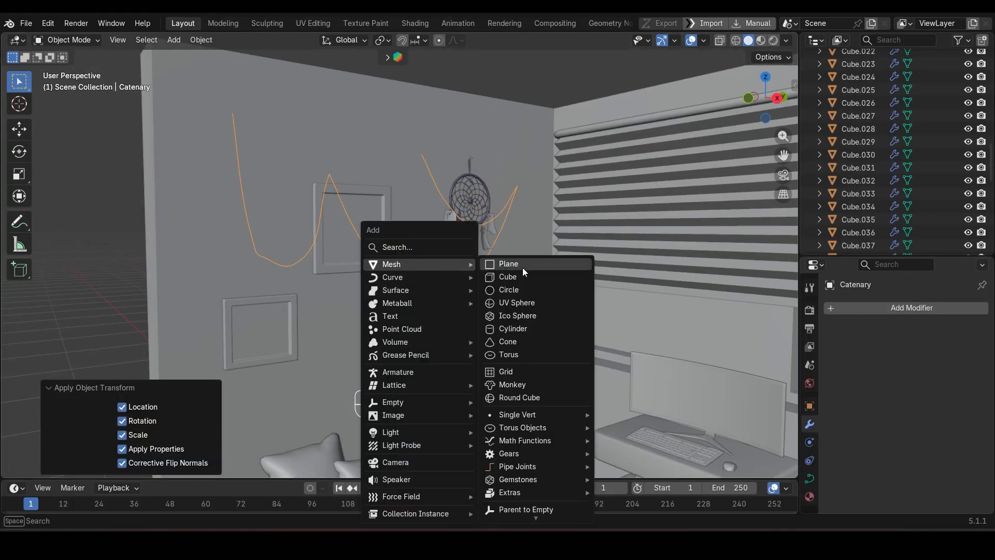
pyautogui.click(527, 395)
pyautogui.scroll(-6, 616, 421)
pyautogui.press('s')
pyautogui.click(510, 367)
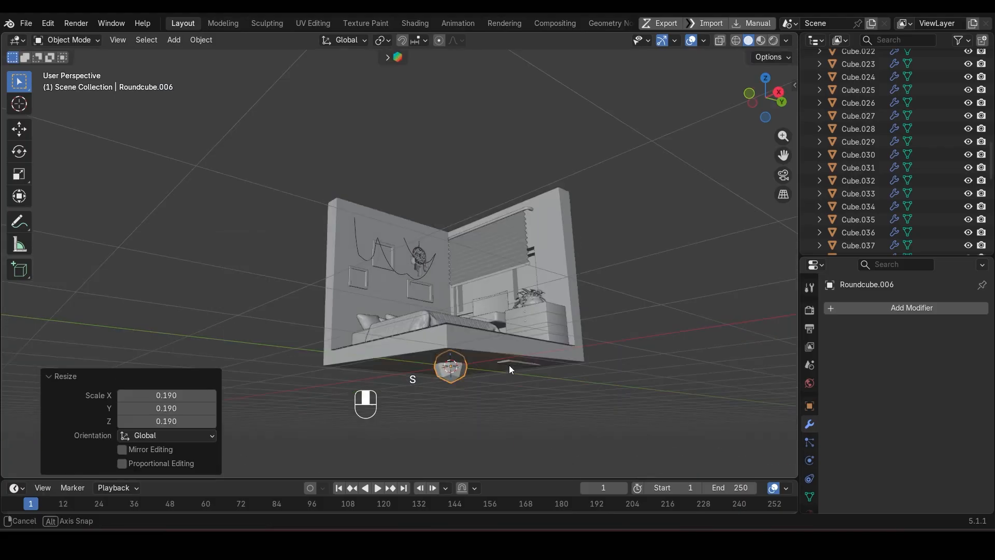
pyautogui.scroll(5, 570, 414)
pyautogui.press('s')
pyautogui.click(566, 420)
# Shade the bead smooth, save the file, and apply all of the bead's transforms.
pyautogui.rightClick(159, 190)
pyautogui.click(159, 189)
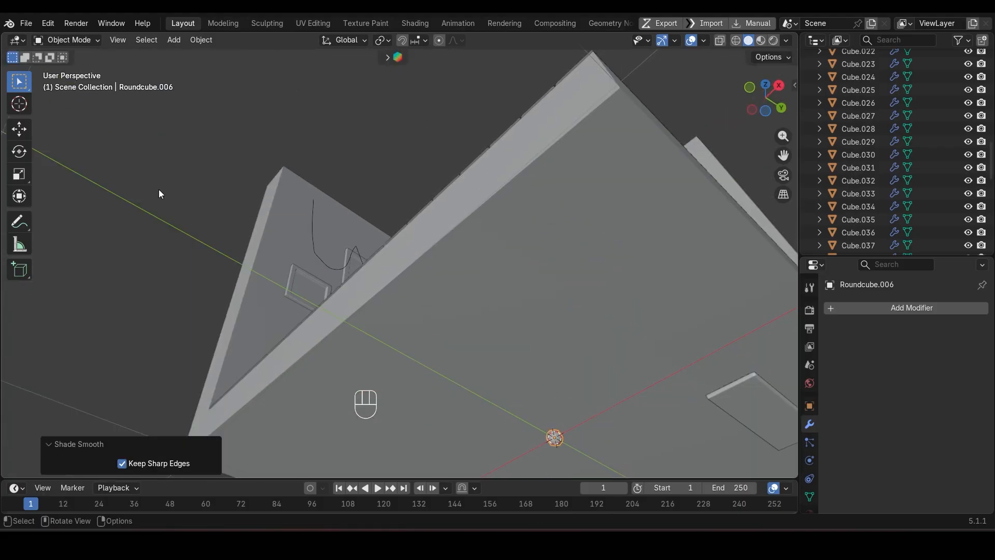
pyautogui.hotkey('ctrl', 's')
pyautogui.hotkey('ctrl', 'a')
pyautogui.click(161, 191)
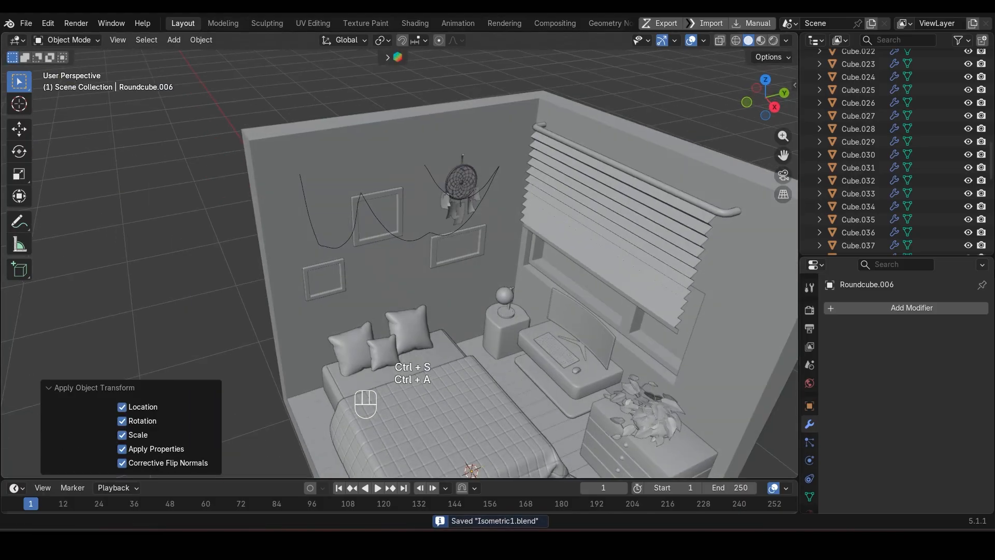
# Add an Array modifier to the bead with fit type Fit Curve, using the Catenary string as its curve.
pyautogui.click(910, 308)
pyautogui.moveTo(912, 310)
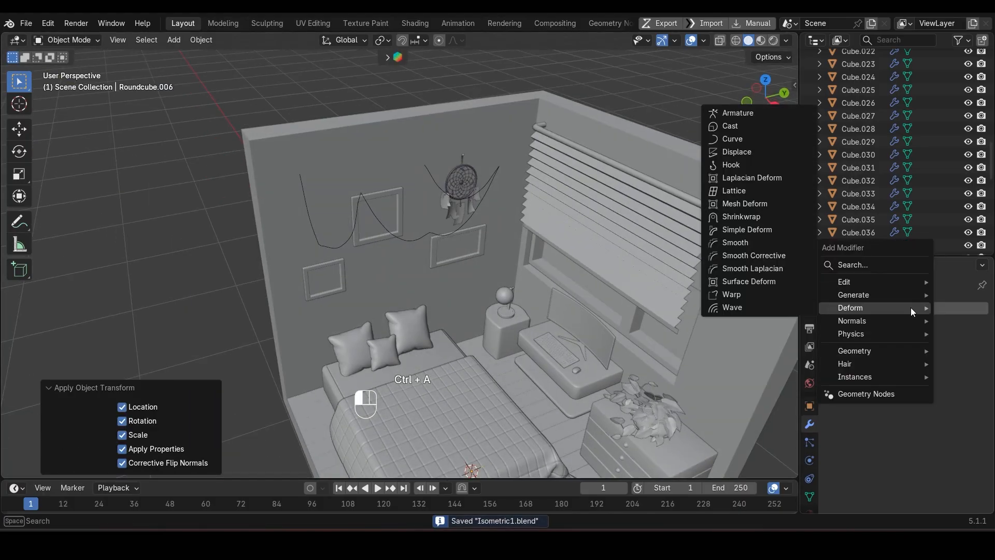
pyautogui.moveTo(856, 294)
pyautogui.click(750, 51)
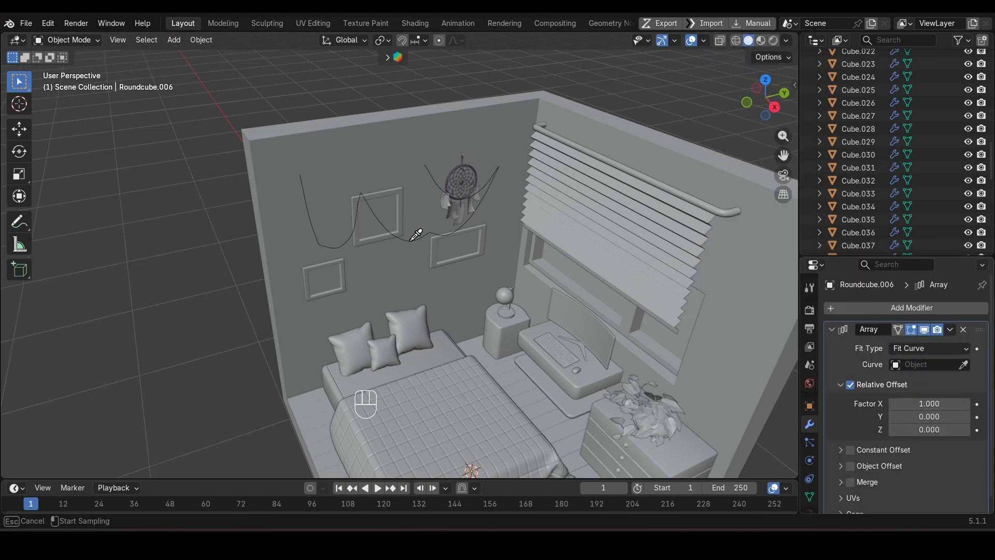
pyautogui.hotkey('shift', 'c')
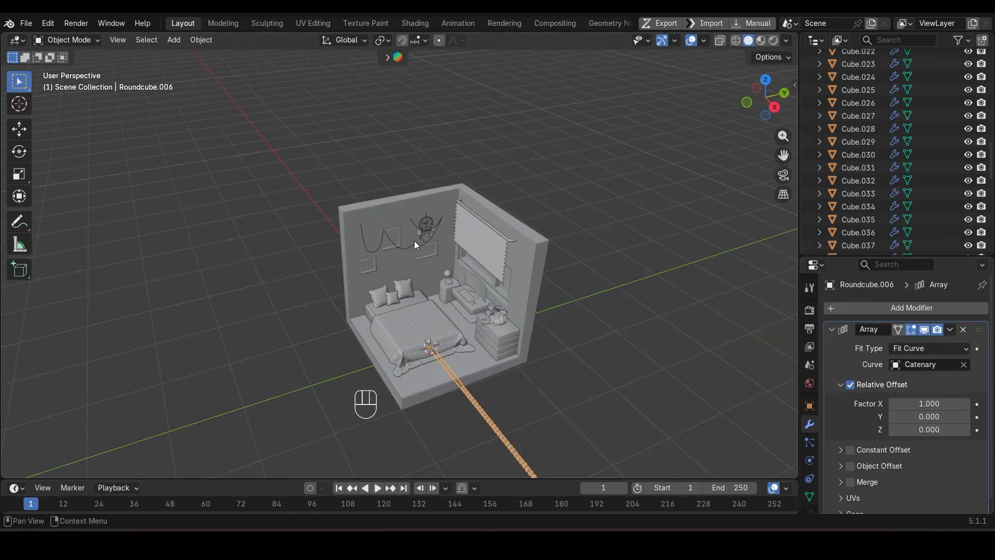
# Add a Curve modifier to the bead with the Catenary string as curve object and X as deform axis.
pyautogui.click(867, 310)
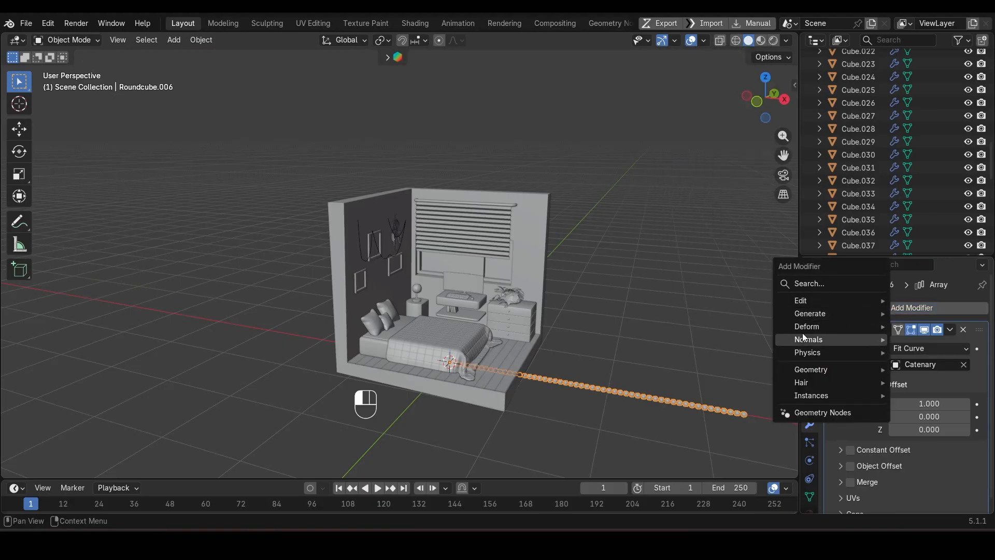
pyautogui.moveTo(807, 326)
pyautogui.click(694, 157)
pyautogui.scroll(-4, 944, 413)
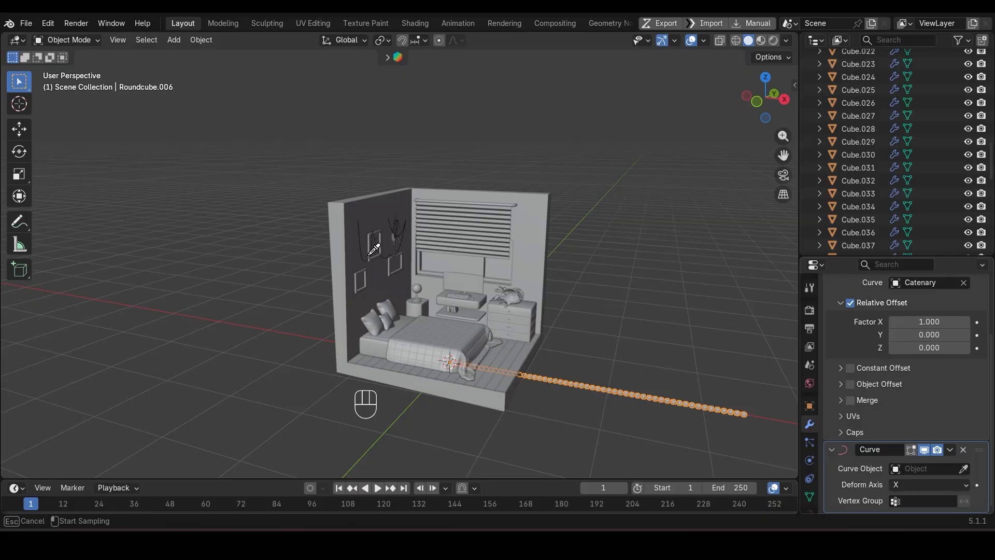
pyautogui.click(369, 255)
pyautogui.moveTo(369, 255); pyautogui.dragTo(280, 255, button='middle')
pyautogui.scroll(7, 399, 254)
pyautogui.moveTo(470, 250); pyautogui.dragTo(493, 295, button='middle')
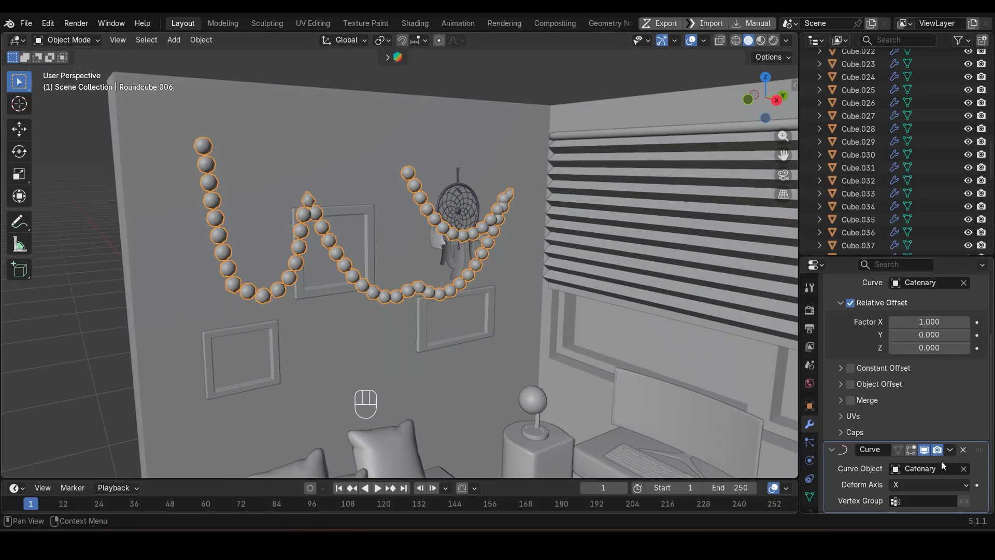
# Spread the beads with an Array relative offset X factor of 3.700 and scale down the bead mesh in Edit Mode.
pyautogui.scroll(3, 943, 465)
pyautogui.moveTo(929, 374); pyautogui.dragTo(966, 373)
pyautogui.scroll(-5, 443, 186)
pyautogui.scroll(5, 413, 254)
pyautogui.press('Tab')
pyautogui.press('a')
pyautogui.press('s')
pyautogui.click(602, 306)
pyautogui.press('Tab')
pyautogui.scroll(2, 604, 339)
pyautogui.scroll(-3, 933, 342)
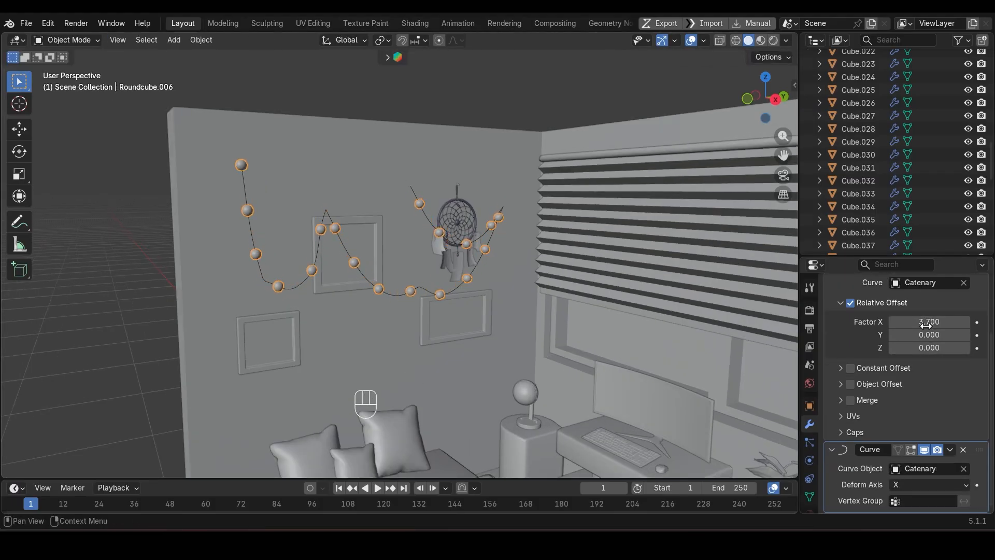
# Reduce the Array's relative offset X factor so the beads sit closer together along the string.
pyautogui.keyDown('shift'); pyautogui.moveTo(926, 322); pyautogui.dragTo(897, 322); pyautogui.keyUp('shift')
pyautogui.moveTo(453, 245); pyautogui.dragTo(435, 247, button='middle')
pyautogui.scroll(1, 435, 248)
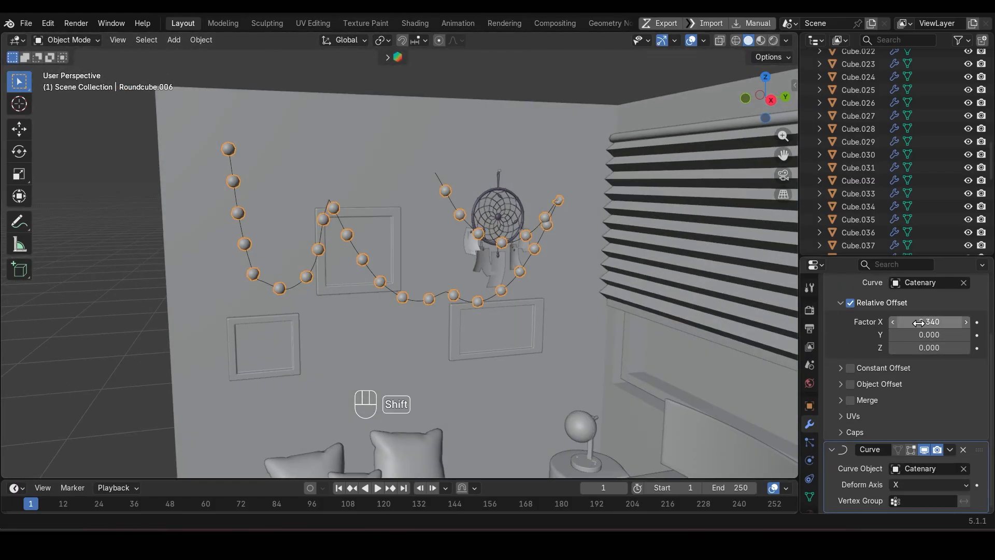
pyautogui.moveTo(920, 322)
pyautogui.keyDown('shift'); pyautogui.mouseDown()
pyautogui.moveTo(933, 321)
pyautogui.moveTo(922, 321)
pyautogui.mouseUp(); pyautogui.keyUp('shift')
# Give the string curve a round bevel with depth 0.003 m and resolution 0, and deselect it.
pyautogui.click(400, 296)
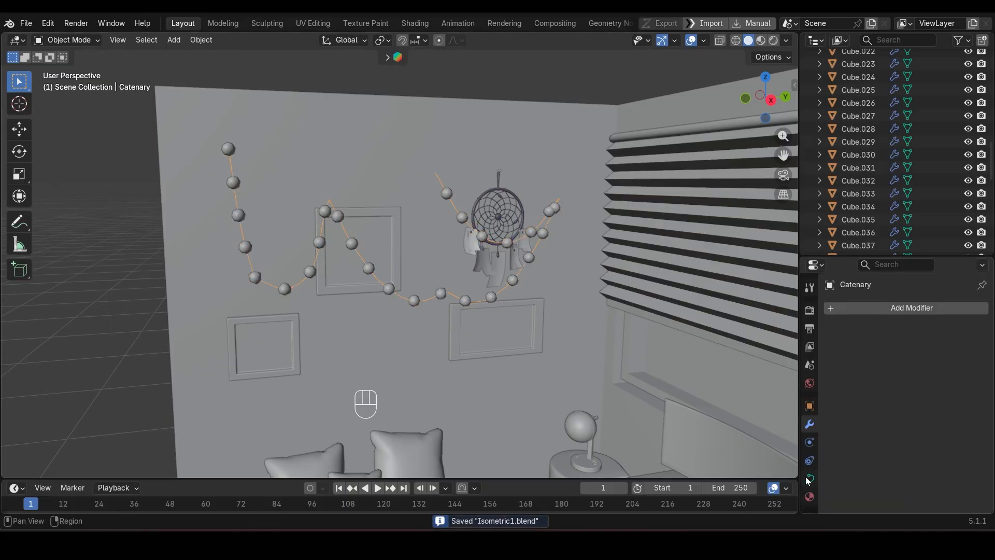
pyautogui.click(809, 478)
pyautogui.click(966, 365)
pyautogui.scroll(5, 387, 311)
pyautogui.moveTo(383, 312); pyautogui.dragTo(407, 309, button='middle')
pyautogui.keyDown('shift'); pyautogui.moveTo(933, 364); pyautogui.dragTo(875, 380); pyautogui.keyUp('shift')
pyautogui.scroll(-5, 477, 317)
pyautogui.moveTo(477, 319); pyautogui.dragTo(461, 313, button='middle')
pyautogui.rightClick(150, 223)
pyautogui.click(150, 223)
pyautogui.press('Tab')
pyautogui.press('Tab')
pyautogui.click(125, 249)
pyautogui.scroll(-8, 426, 273)
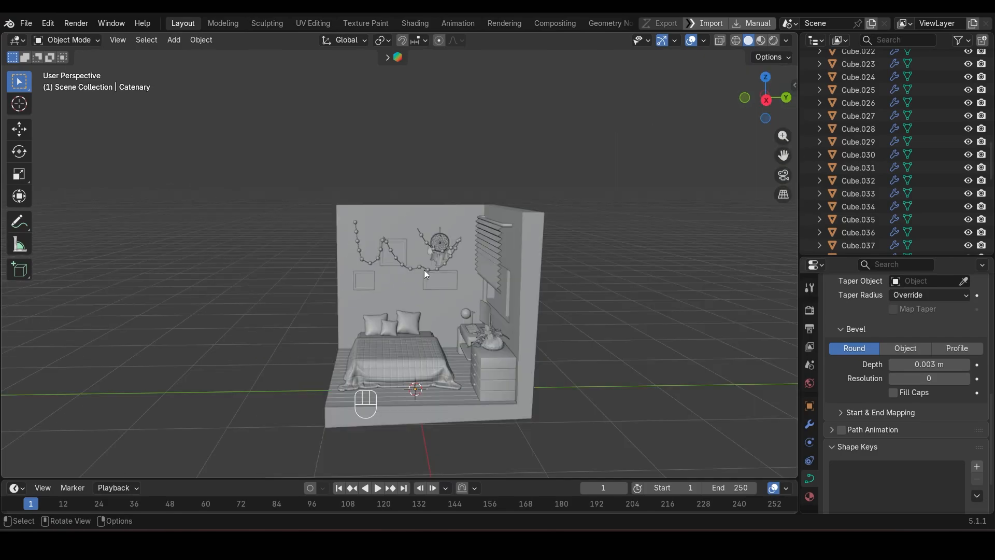
pyautogui.scroll(6, 406, 299)
pyautogui.moveTo(407, 299); pyautogui.dragTo(441, 297, button='middle')
pyautogui.click(305, 130)
pyautogui.rightClick(146, 190)
pyautogui.click(197, 219)
pyautogui.hotkey('ctrl', 'z')
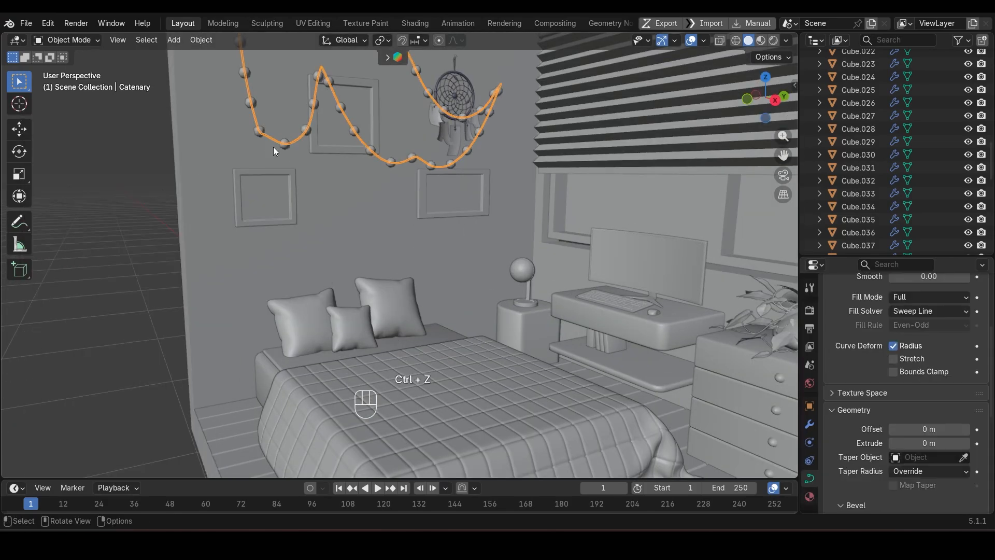
# Convert the garland's string to a mesh and join the string and beads into one object.
pyautogui.rightClick(160, 209)
pyautogui.click(206, 209)
pyautogui.scroll(2, 207, 206)
pyautogui.keyDown('shift'); pyautogui.moveTo(238, 124); pyautogui.dragTo(289, 208, button='middle'); pyautogui.keyUp('shift')
pyautogui.keyDown('shift'); pyautogui.click(291, 198); pyautogui.keyUp('shift')
pyautogui.hotkey('ctrl', 'j')
pyautogui.click(135, 243)
pyautogui.scroll(-10, 392, 282)
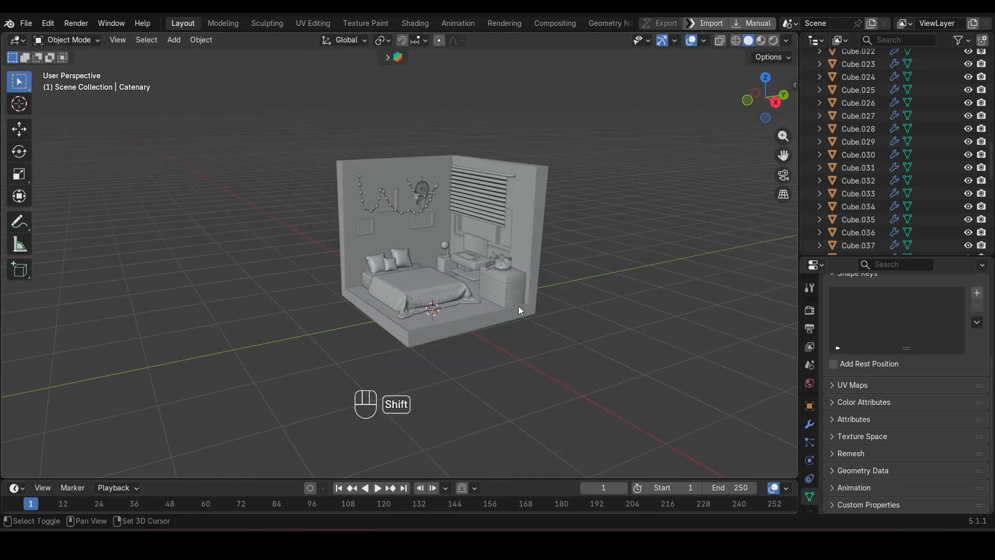
# Select all objects in the room scene and apply their transforms.
pyautogui.scroll(5, 460, 214)
pyautogui.moveTo(518, 306)
pyautogui.keyDown('shift'); pyautogui.mouseDown(button='middle')
pyautogui.moveTo(493, 290)
pyautogui.moveTo(472, 317)
pyautogui.moveTo(518, 306)
pyautogui.mouseUp(button='middle'); pyautogui.keyUp('shift')
pyautogui.scroll(-2, 460, 214)
pyautogui.scroll(-1, 548, 273)
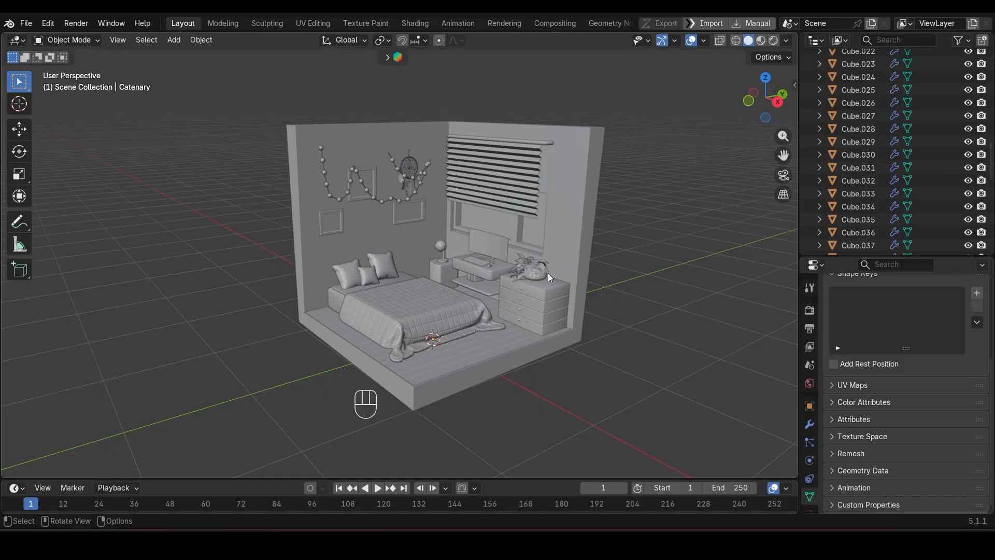
pyautogui.scroll(-1, 264, 112)
pyautogui.click(446, 359)
pyautogui.press('a')
pyautogui.hotkey('ctrl', 'a')
pyautogui.click(557, 361)
# Add a Bevel modifier to the room shell with amount 0.016 m and 2 segments.
pyautogui.rightClick(511, 307)
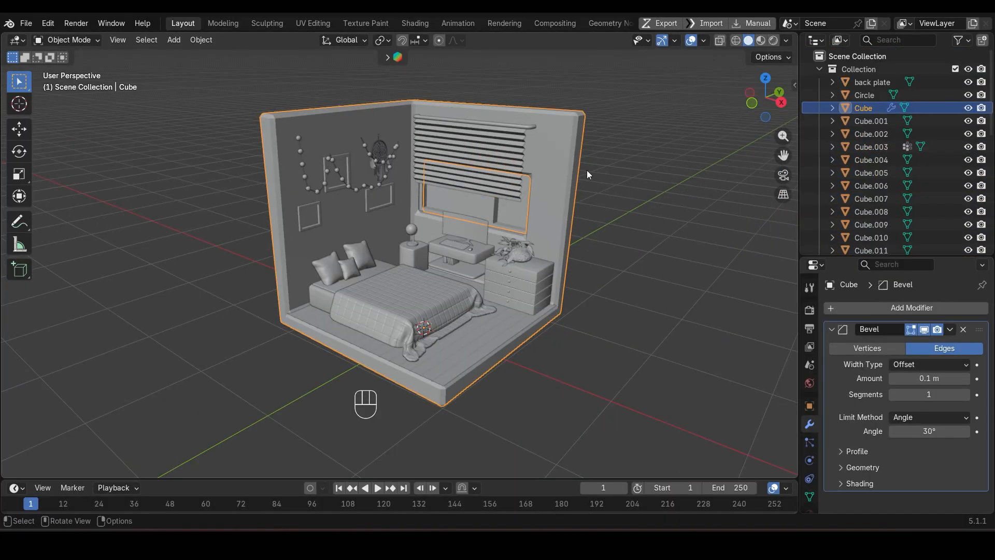
pyautogui.scroll(3, 587, 171)
pyautogui.moveTo(587, 171); pyautogui.dragTo(604, 177, button='middle')
pyautogui.moveTo(930, 395); pyautogui.dragTo(902, 378)
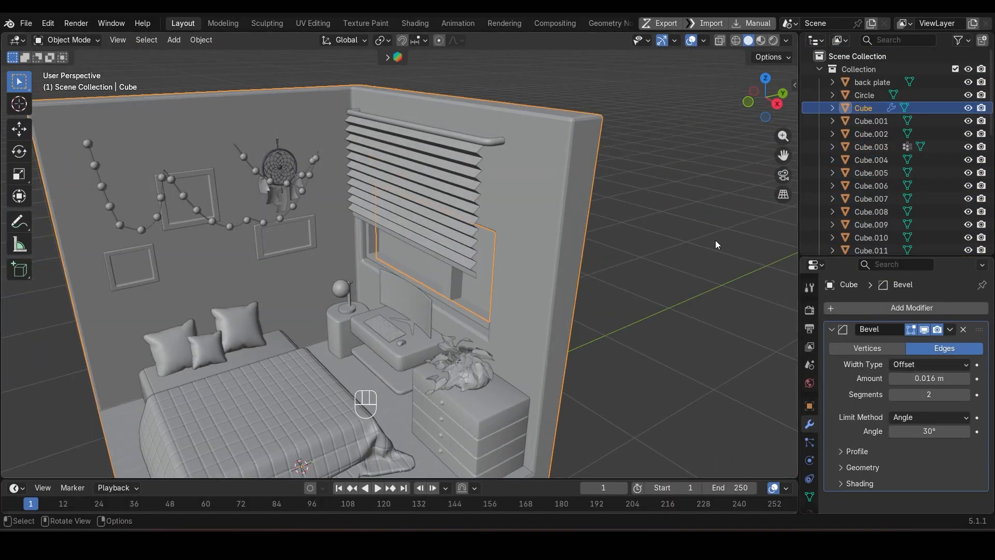
# Shade the room shell smooth by angle and apply its Bevel modifier.
pyautogui.rightClick(715, 241)
pyautogui.click(695, 210)
pyautogui.click(949, 330)
pyautogui.click(890, 344)
pyautogui.scroll(-3, 567, 252)
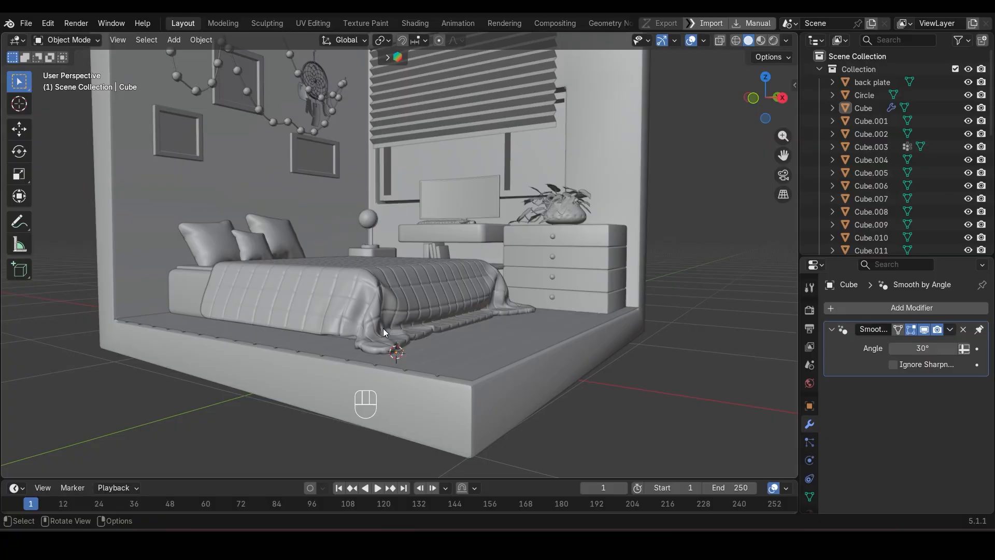
# Select the outer edges along the floor's two open sides in Edit Mode and isolate the floor in local view.
pyautogui.press('Tab')
pyautogui.keyDown('alt'); pyautogui.click(524, 363); pyautogui.keyUp('alt')
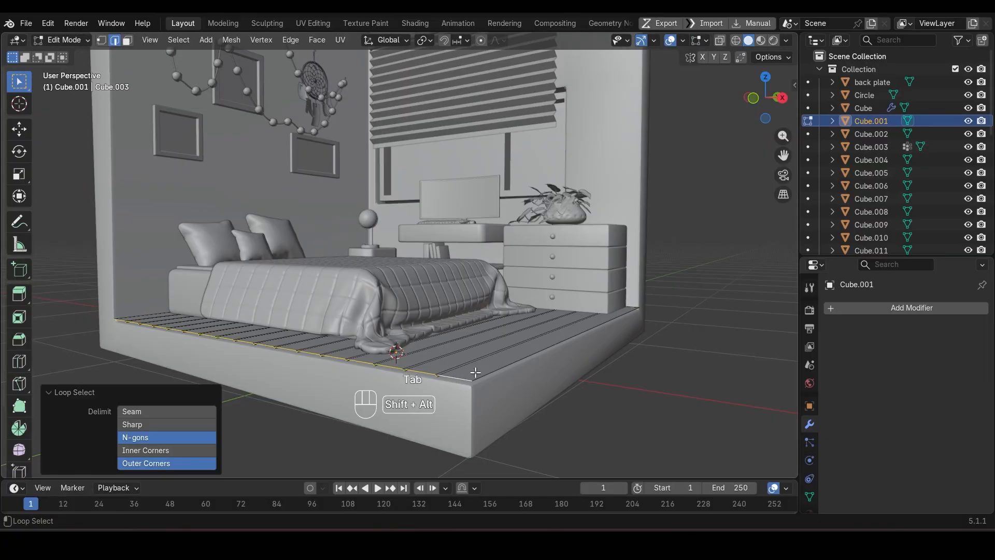
pyautogui.scroll(2, 524, 353)
pyautogui.press('Tab')
pyautogui.press('/')
pyautogui.press('Tab')
pyautogui.moveTo(500, 334); pyautogui.dragTo(549, 322, button='middle')
# Extrude the selected floor edges downward along Z, flatten them with a Z scale of 0, and leave local view.
pyautogui.press('g')
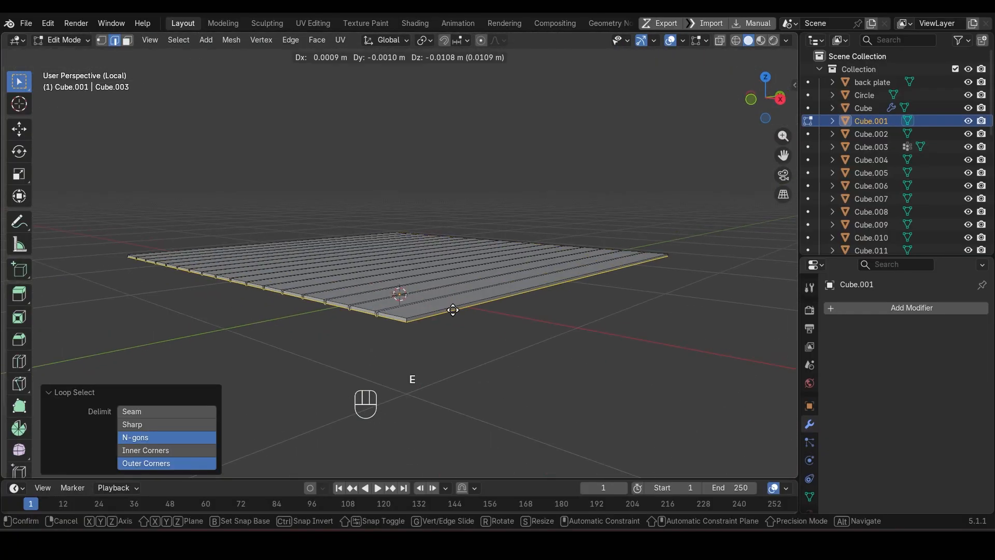
pyautogui.press('z')
pyautogui.press('e')
pyautogui.click(455, 317)
pyautogui.press('s')
pyautogui.press('z')
pyautogui.press('0')
pyautogui.press('Return')
pyautogui.press('/')
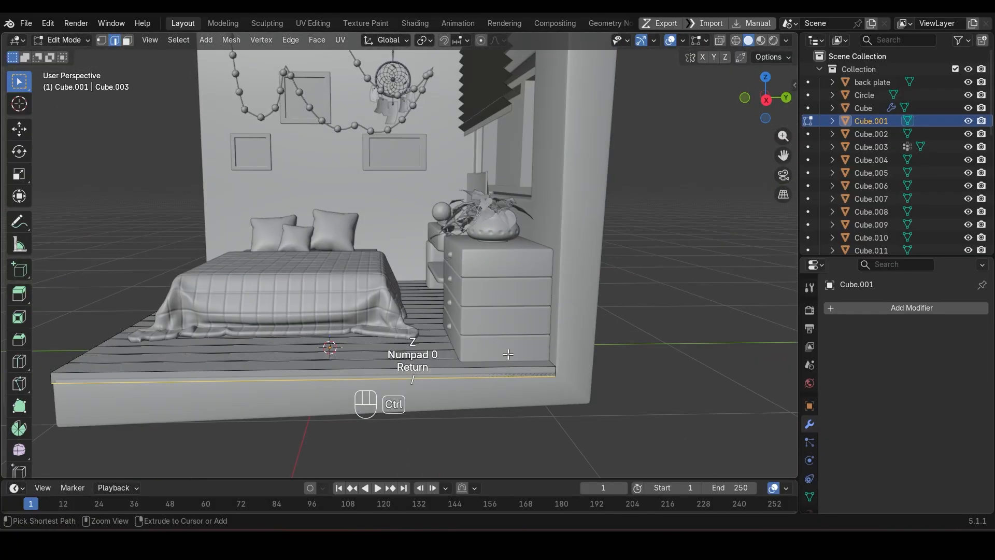
# Save the file and return from editing the floor mesh to Object Mode.
pyautogui.hotkey('ctrl', 's')
pyautogui.scroll(-3, 511, 353)
pyautogui.moveTo(585, 283); pyautogui.dragTo(636, 291, button='middle')
pyautogui.scroll(1, 635, 291)
pyautogui.scroll(2, 487, 293)
pyautogui.press('Tab')
pyautogui.press('Tab')
pyautogui.moveTo(456, 324); pyautogui.dragTo(440, 294, button='middle')
pyautogui.press('Tab')
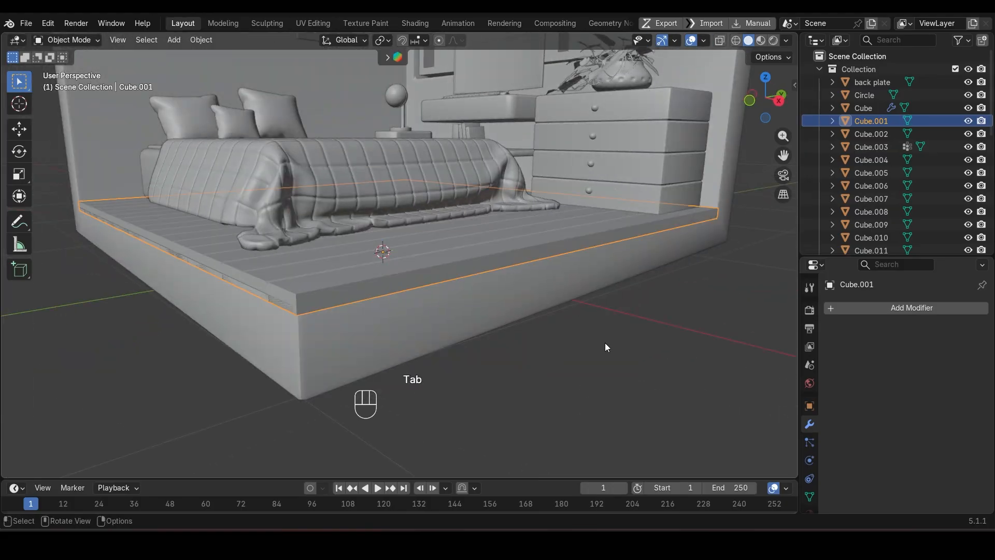
pyautogui.press('s')
pyautogui.click(609, 353)
pyautogui.click(609, 353)
pyautogui.scroll(-4, 425, 260)
# Select every object, apply the transforms again and save the file.
pyautogui.press('a')
pyautogui.hotkey('ctrl', 's')
pyautogui.hotkey('ctrl', 'a')
pyautogui.click(530, 269)
pyautogui.click(530, 269)
pyautogui.keyDown('shift'); pyautogui.moveTo(528, 176); pyautogui.dragTo(497, 285, button='middle'); pyautogui.keyUp('shift')
pyautogui.scroll(3, 546, 254)
pyautogui.scroll(-3, 547, 257)
pyautogui.scroll(4, 446, 302)
pyautogui.keyDown('shift'); pyautogui.moveTo(444, 303); pyautogui.dragTo(460, 290, button='middle'); pyautogui.keyUp('shift')
pyautogui.scroll(-2, 460, 290)
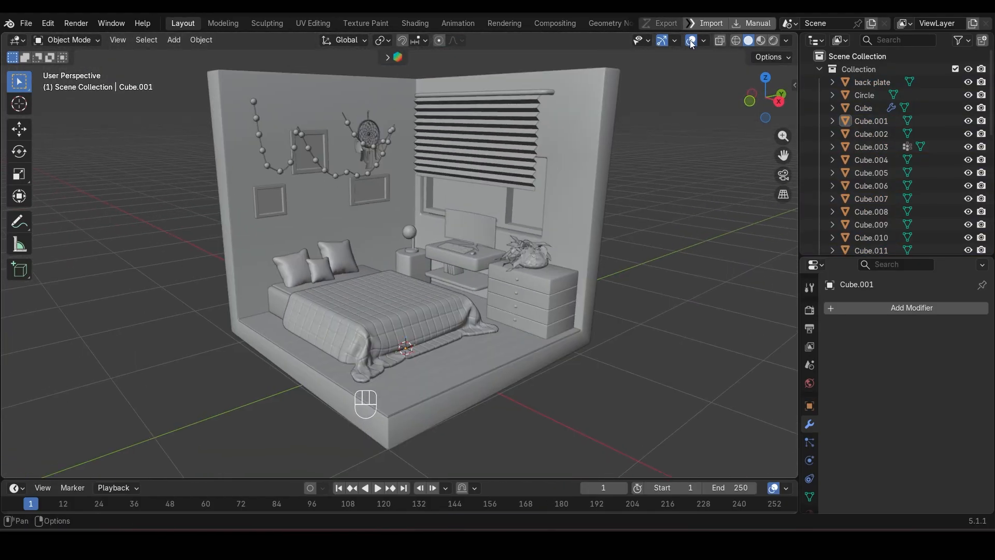
# View the whole room without viewport overlays and the key display, and restore both.
pyautogui.click(690, 40)
pyautogui.press('n')
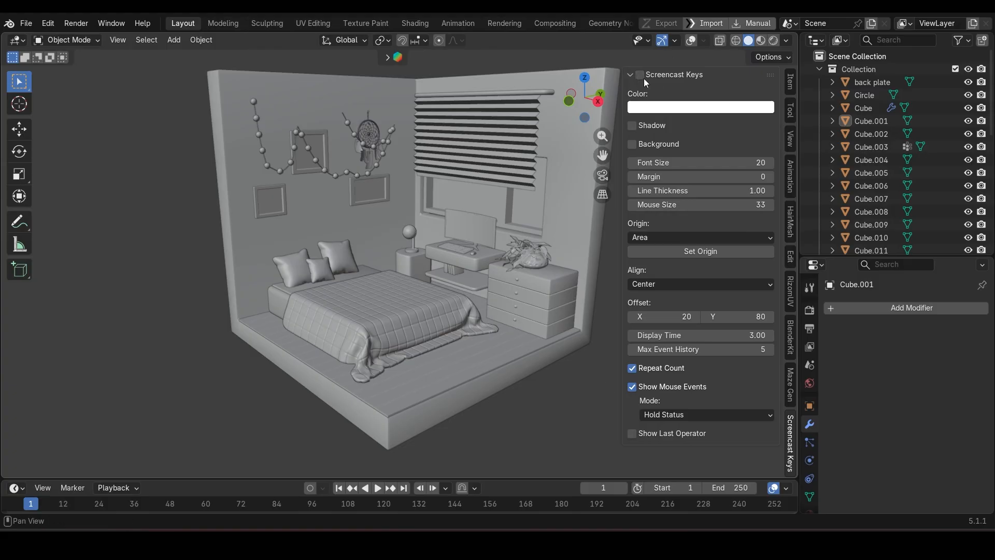
pyautogui.click(641, 76)
pyautogui.click(691, 41)
pyautogui.press('n')
pyautogui.scroll(-1, 580, 278)
# Add a camera to the scene and look through it.
pyautogui.press('n')
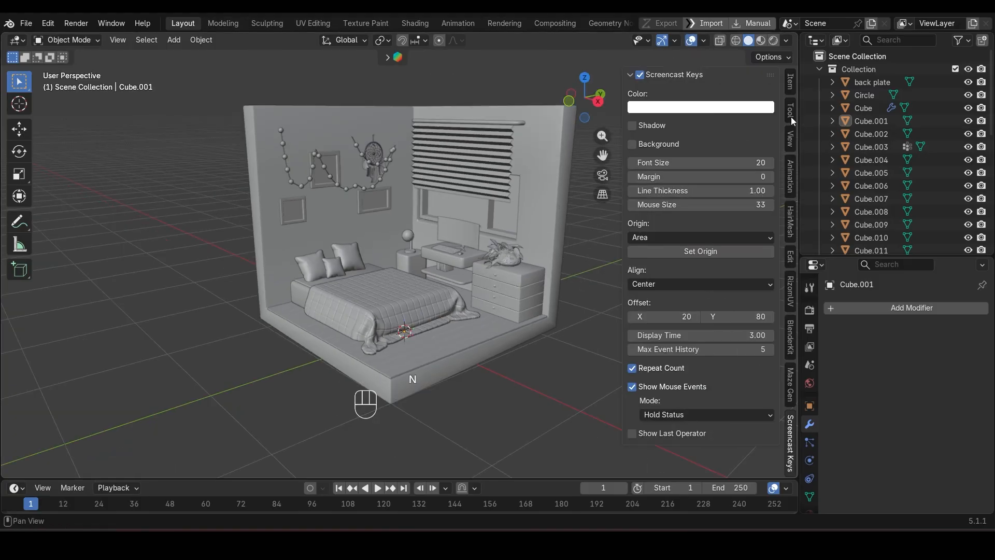
pyautogui.click(790, 138)
pyautogui.hotkey('shift', 'a')
pyautogui.click(339, 459)
pyautogui.press('KP_0')
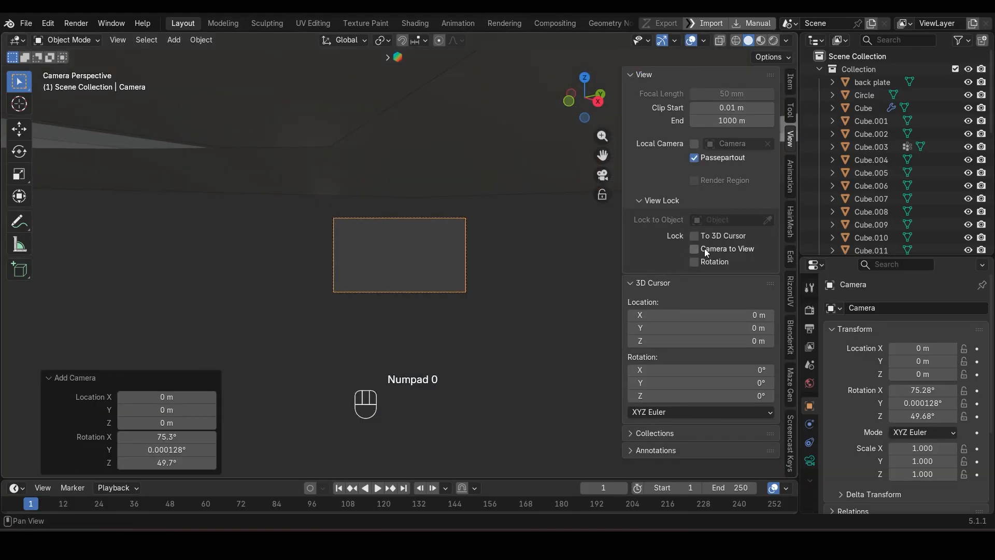
# Lock the camera to the view, frame the whole room with it, and unlock it.
pyautogui.click(695, 249)
pyautogui.keyDown('shift'); pyautogui.moveTo(452, 315); pyautogui.dragTo(428, 282, button='middle'); pyautogui.keyUp('shift')
pyautogui.scroll(-1, 453, 305)
pyautogui.keyDown('ctrl'); pyautogui.moveTo(428, 290); pyautogui.dragTo(447, 315, button='middle'); pyautogui.keyUp('ctrl')
pyautogui.click(711, 251)
# Split the 3D viewport in two, keeping the camera view in one half and a free perspective in the other.
pyautogui.moveTo(3, 34); pyautogui.dragTo(336, 156)
pyautogui.press('n')
pyautogui.press('KP_0')
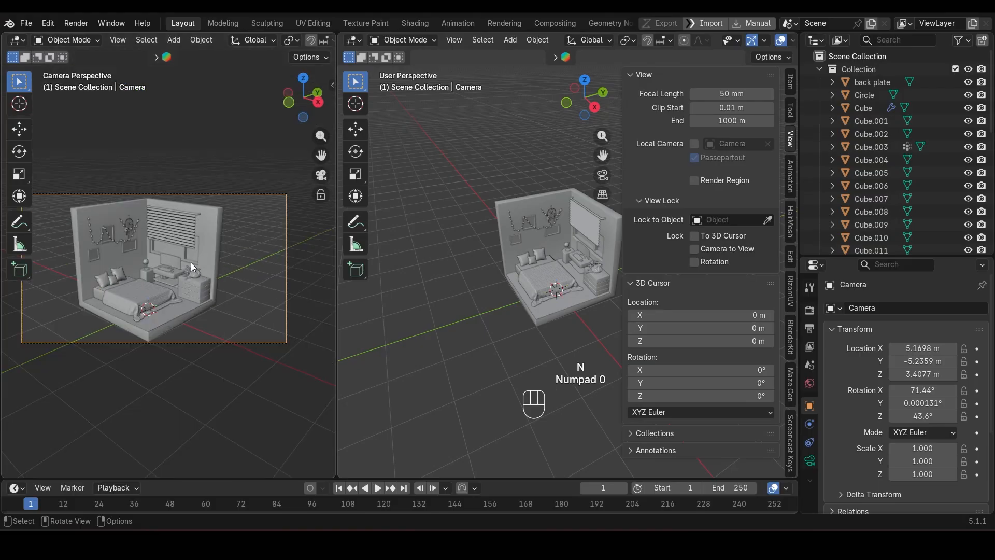
pyautogui.scroll(-6, 280, 41)
# Switch the camera viewport to Rendered shading and set the render engine to Cycles.
pyautogui.click(299, 41)
pyautogui.click(324, 41)
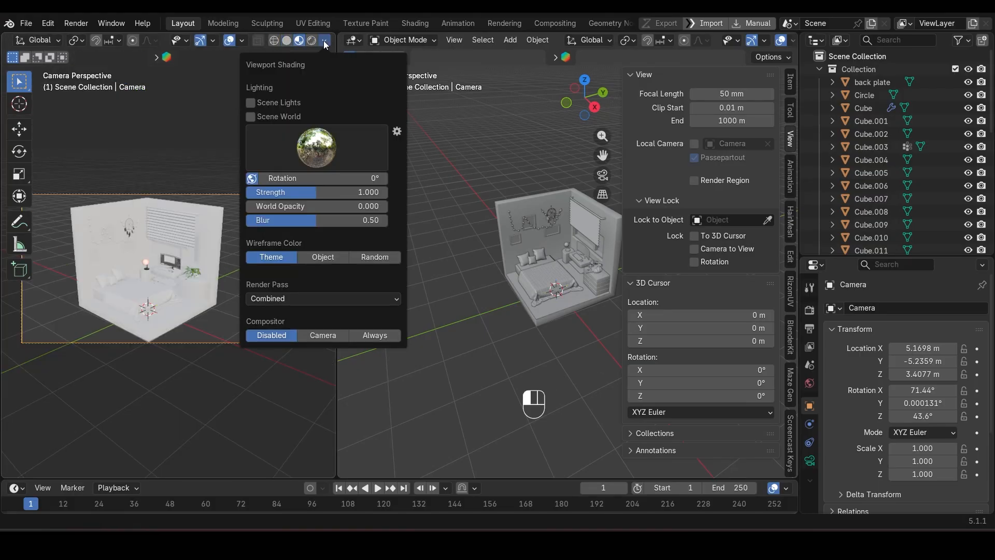
pyautogui.click(311, 40)
pyautogui.click(809, 310)
pyautogui.click(940, 307)
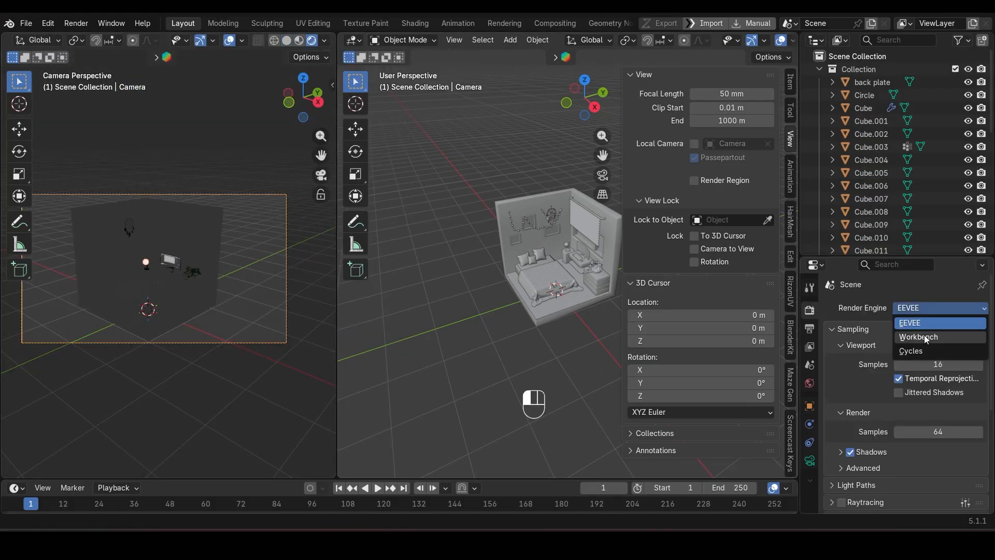
pyautogui.click(918, 348)
# Examine the rendered desk and lamp area and the dream catcher up close, and return to the camera view.
pyautogui.scroll(5, 455, 319)
pyautogui.moveTo(497, 290)
pyautogui.keyDown('shift'); pyautogui.mouseDown(button='middle')
pyautogui.moveTo(456, 318)
pyautogui.moveTo(500, 295)
pyautogui.mouseUp(button='middle'); pyautogui.keyUp('shift')
pyautogui.scroll(4, 466, 290)
pyautogui.scroll(13, 210, 262)
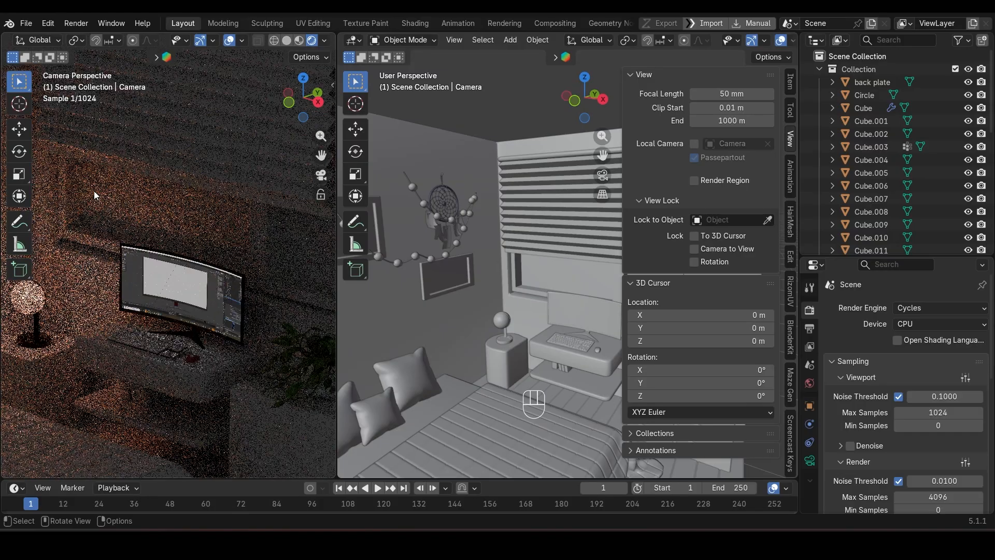
pyautogui.scroll(-11, 94, 190)
pyautogui.click(107, 215)
pyautogui.click(110, 218)
pyautogui.press('KP_Decimal')
pyautogui.moveTo(177, 229); pyautogui.dragTo(272, 280, button='middle')
pyautogui.scroll(-15, 272, 280)
pyautogui.scroll(5, 221, 248)
pyautogui.press('KP_0')
pyautogui.scroll(-5, 558, 297)
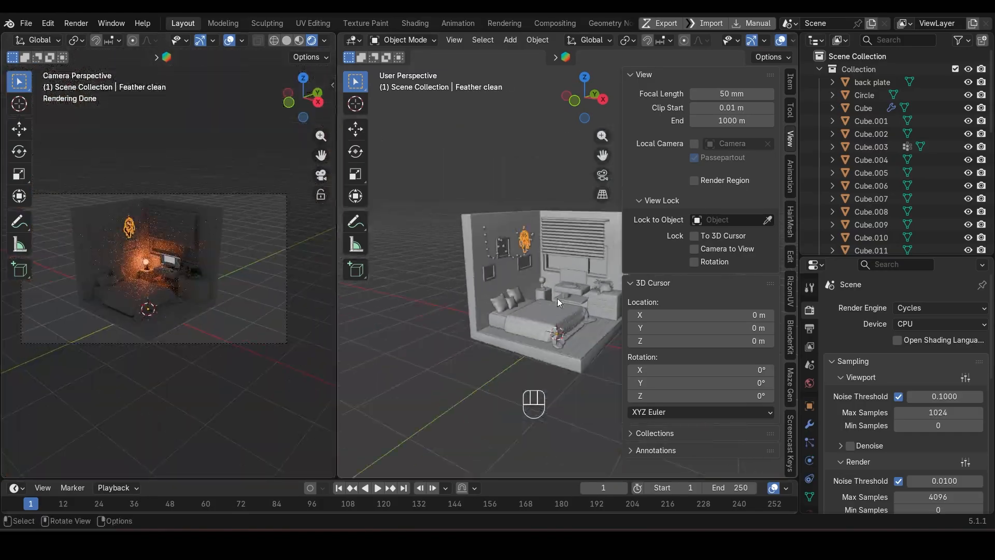
# Add a Sun light and raise it about 4.4 m along Z above the room.
pyautogui.hotkey('shift', 'a')
pyautogui.moveTo(564, 268)
pyautogui.click(608, 281)
pyautogui.scroll(-3, 521, 288)
pyautogui.press('g')
pyautogui.press('z')
pyautogui.press('Return')
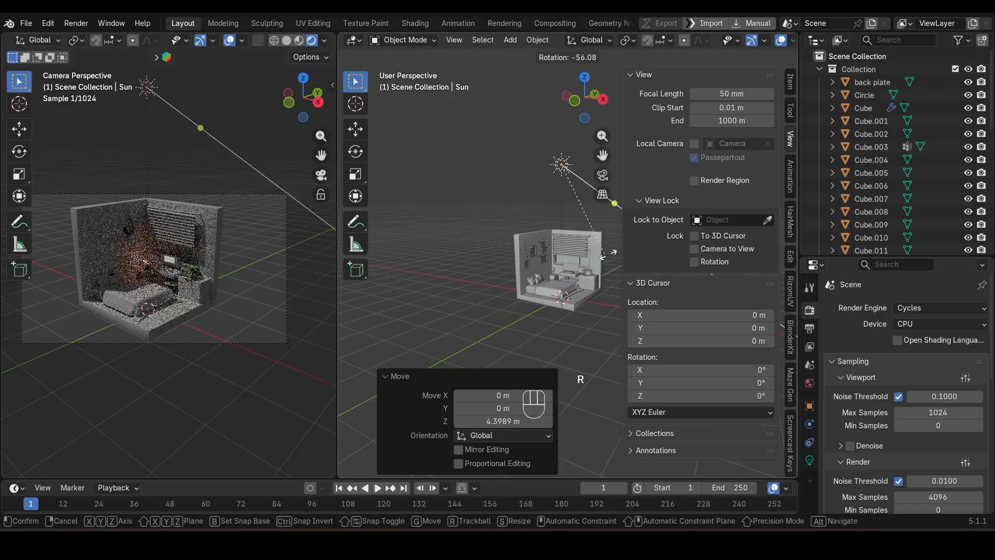
# Rotate the sun light freely with trackball rotation to aim its beam across the room.
pyautogui.press('r')
pyautogui.press('Return')
pyautogui.press('r')
pyautogui.press('r')
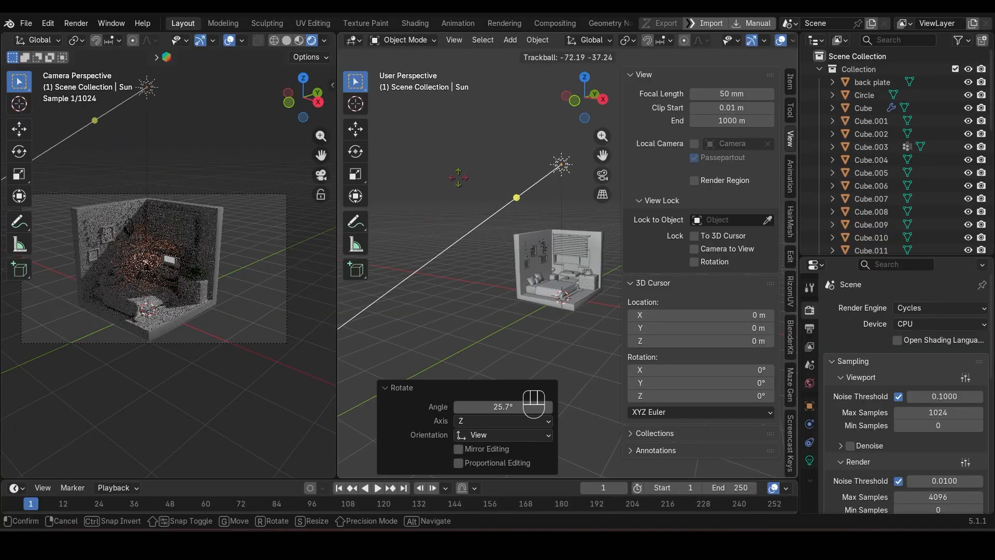
pyautogui.click(508, 238)
# Select the two pane faces of the window behind the desk in face mode.
pyautogui.scroll(9, 594, 263)
pyautogui.click(550, 270)
pyautogui.press('Tab')
pyautogui.press('3')
pyautogui.click(471, 262)
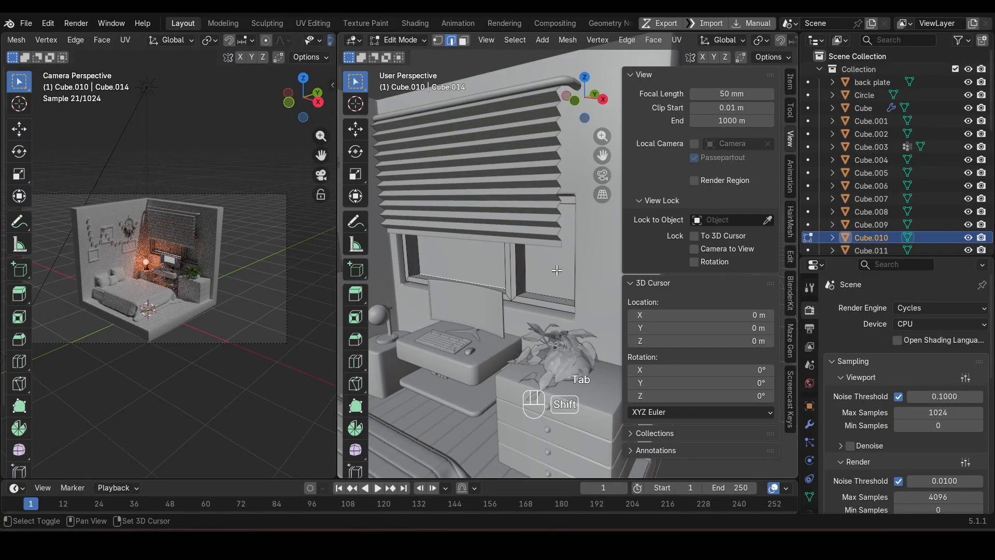
pyautogui.keyDown('shift'); pyautogui.click(562, 269); pyautogui.keyUp('shift')
pyautogui.press('Tab')
# Name the window's material Window and add a second material named Glass for the panes.
pyautogui.click(810, 481)
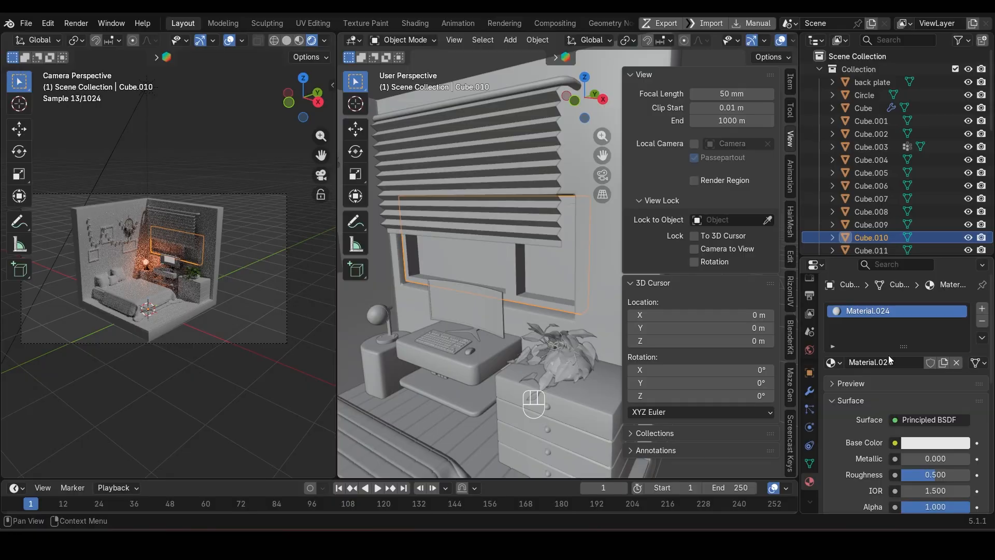
pyautogui.press('Tab')
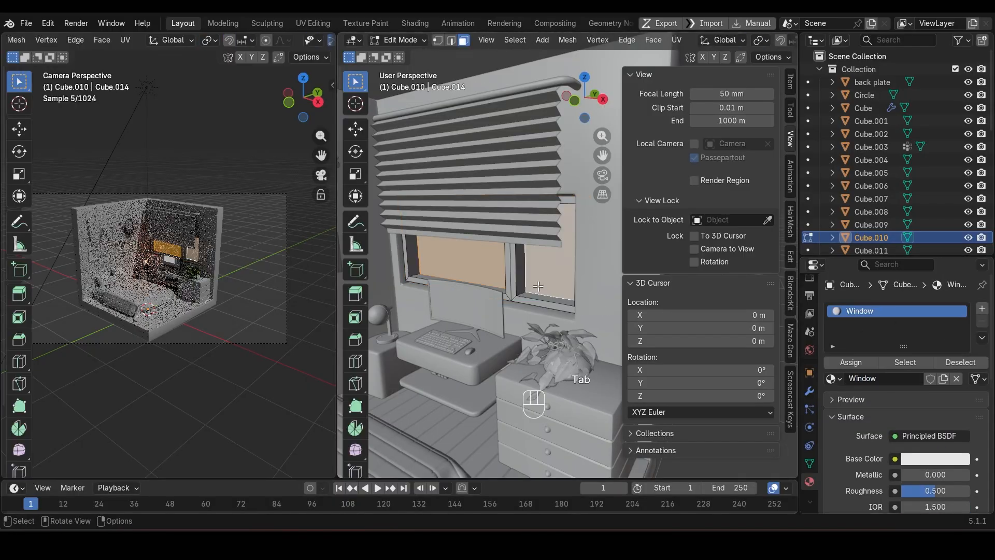
pyautogui.click(982, 309)
pyautogui.click(876, 400)
pyautogui.doubleClick(871, 399)
pyautogui.press('Return')
# Set the Glass material's transmission weight to 1.000 and its roughness to 0.000.
pyautogui.scroll(-10, 886, 371)
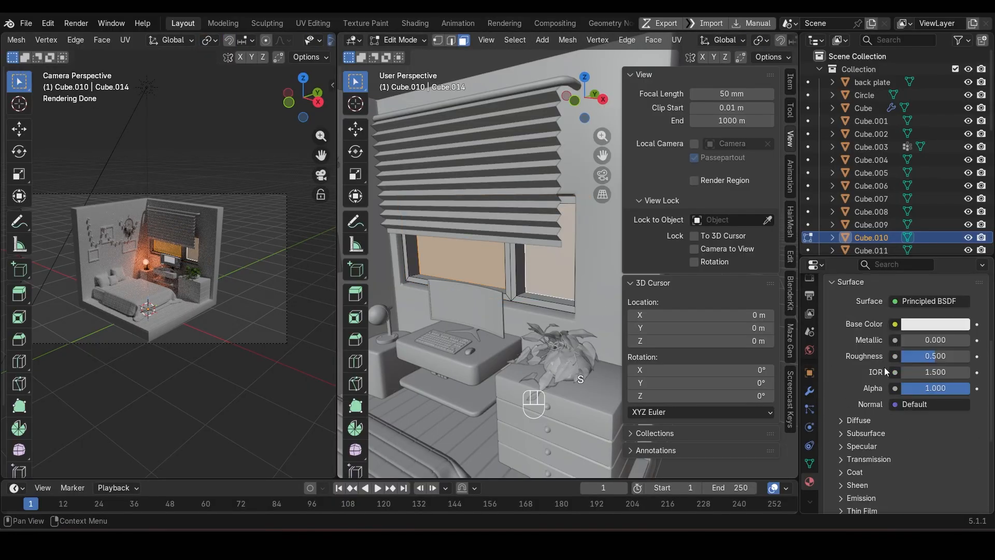
pyautogui.click(873, 356)
pyautogui.moveTo(910, 375); pyautogui.dragTo(872, 374)
pyautogui.scroll(5, 911, 368)
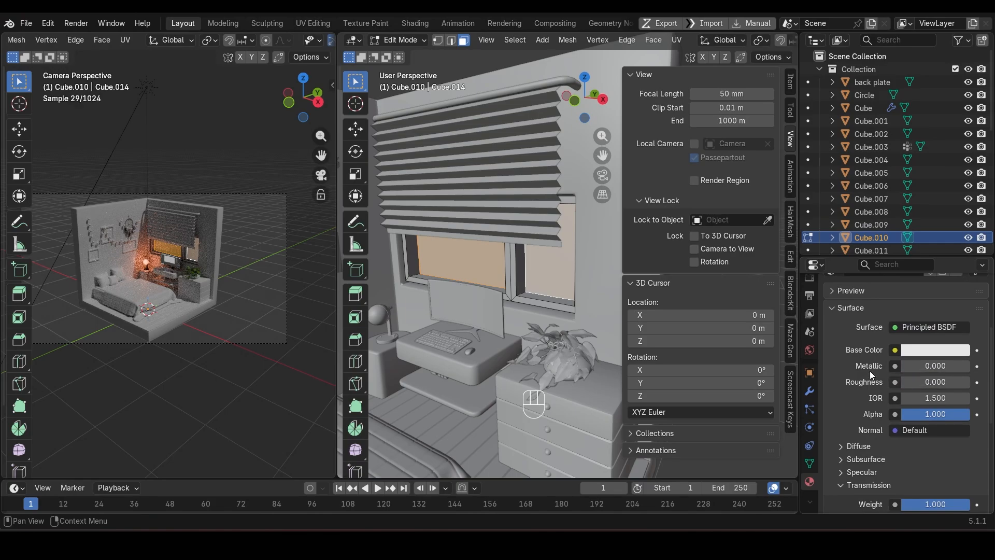
pyautogui.scroll(-6, 570, 274)
pyautogui.scroll(5, 889, 318)
pyautogui.scroll(1, 559, 256)
# Rotate the sun light and move it about 1.5 m along X and 0.3 m along Y.
pyautogui.moveTo(486, 215); pyautogui.dragTo(508, 246, button='middle')
pyautogui.press('r')
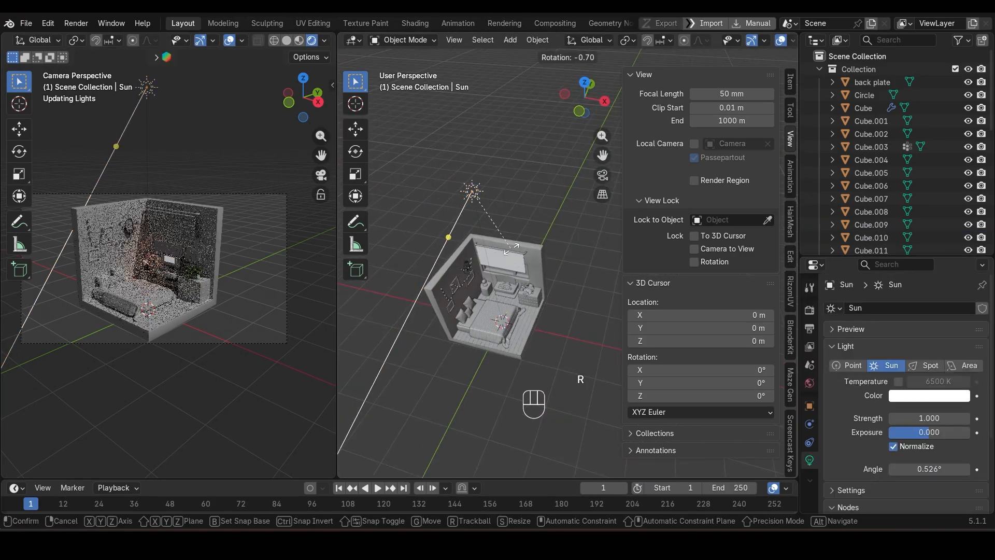
pyautogui.click(485, 214)
pyautogui.press('g')
pyautogui.click(561, 222)
# Reposition the sun from the top view, rotate it about -72°, and set its colour to warm orange #FFC475.
pyautogui.press('KP_7')
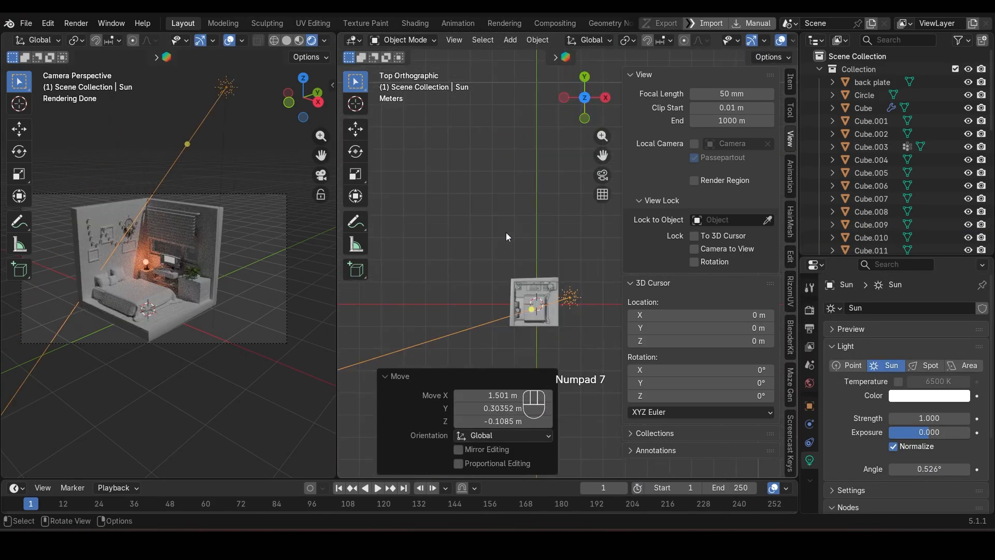
pyautogui.scroll(2, 510, 236)
pyautogui.press('g')
pyautogui.click(575, 261)
pyautogui.moveTo(575, 262); pyautogui.dragTo(513, 300, button='middle')
pyautogui.click(938, 396)
pyautogui.moveTo(888, 261); pyautogui.dragTo(883, 257)
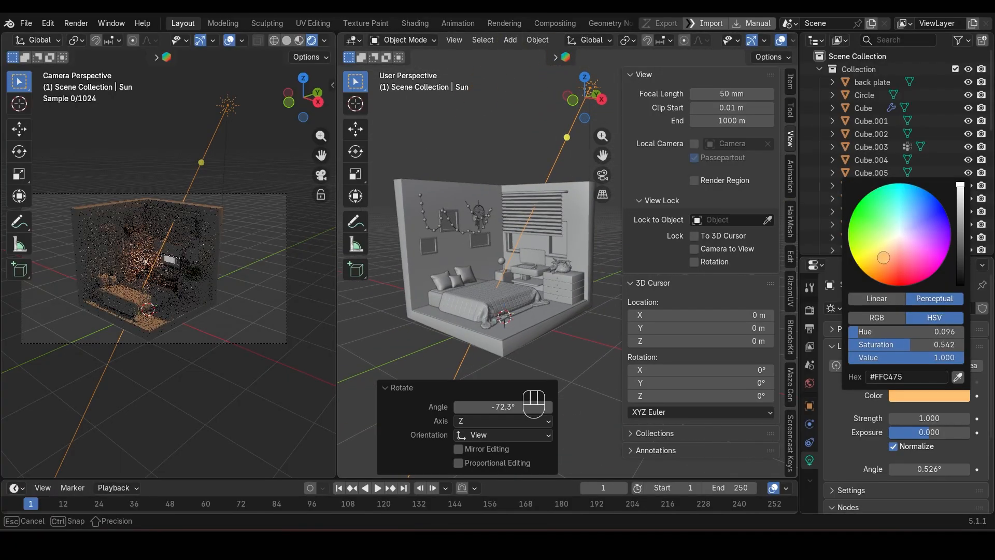
# Snap the 3D cursor to the selected part of the window and add an area light there.
pyautogui.moveTo(550, 250)
pyautogui.mouseDown(button='middle')
pyautogui.moveTo(438, 264)
pyautogui.moveTo(532, 256)
pyautogui.mouseUp(button='middle')
pyautogui.scroll(3, 493, 254)
pyautogui.click(489, 260)
pyautogui.scroll(-2, 489, 259)
pyautogui.hotkey('shift', 's')
pyautogui.scroll(1, 533, 256)
pyautogui.press('Tab')
pyautogui.hotkey('shift', 's')
pyautogui.click(558, 327)
pyautogui.press('Tab')
pyautogui.hotkey('shift', 'a')
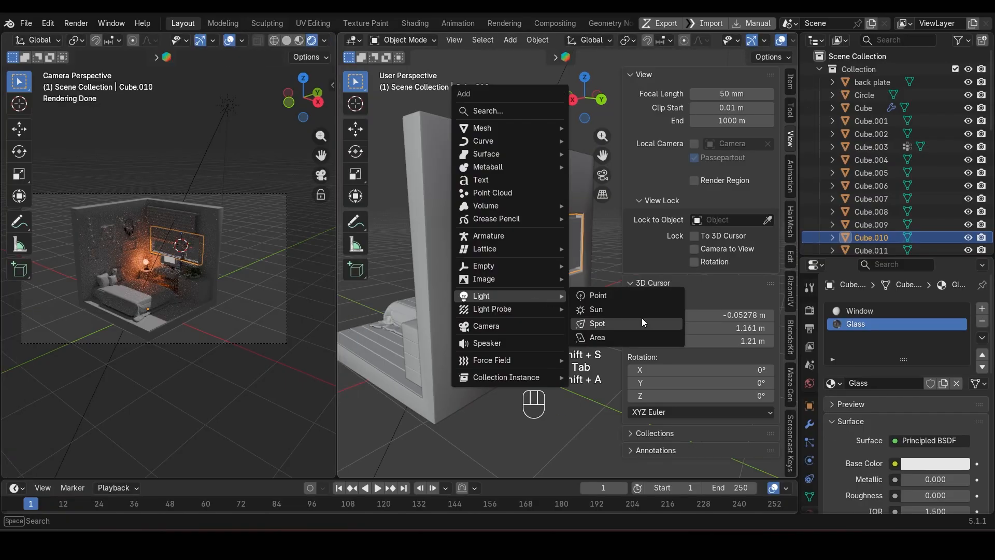
pyautogui.click(629, 337)
# Rotate the area light to face into the room and move it along Y to just behind the window.
pyautogui.press('r')
pyautogui.press('Return')
pyautogui.hotkey('shift', 'r')
pyautogui.hotkey('shift', 'r')
pyautogui.press('g')
pyautogui.moveTo(487, 280)
pyautogui.mouseDown(button='middle')
pyautogui.moveTo(544, 276)
pyautogui.moveTo(484, 281)
pyautogui.mouseUp(button='middle')
pyautogui.press('y')
pyautogui.click(577, 275)
# Scale the area light by 1.683 along X, shrink it along Z to fit the window, and move it about -0.14 m along X.
pyautogui.keyDown('shift'); pyautogui.moveTo(484, 281); pyautogui.dragTo(430, 286, button='middle'); pyautogui.keyUp('shift')
pyautogui.scroll(2, 430, 287)
pyautogui.press('s')
pyautogui.press('x')
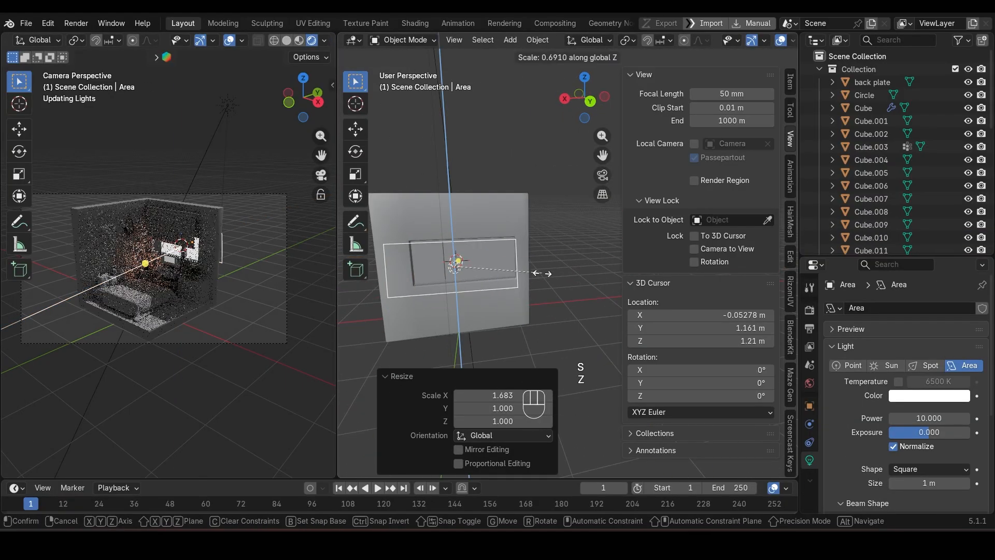
pyautogui.scroll(3, 190, 271)
pyautogui.moveTo(504, 293); pyautogui.dragTo(546, 284, button='middle')
pyautogui.scroll(-4, 547, 284)
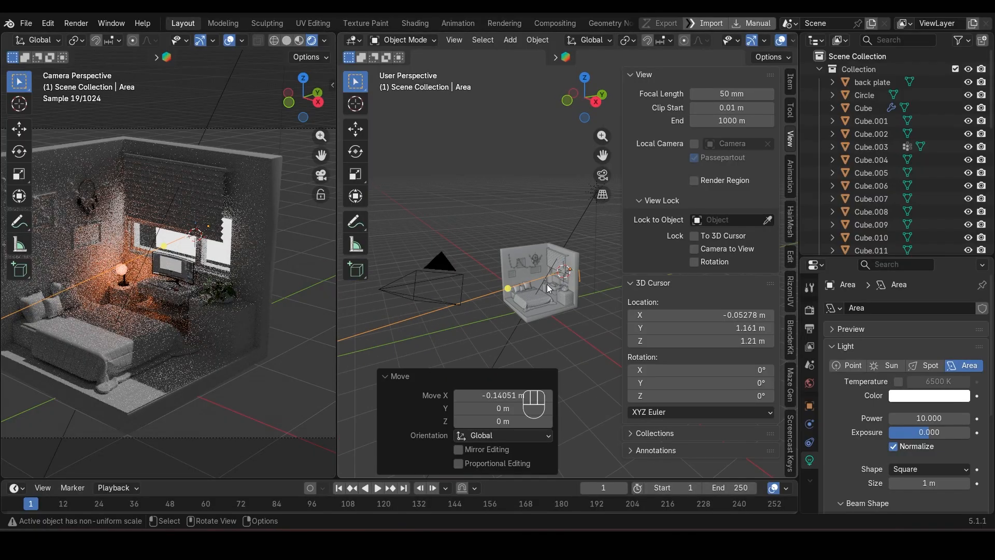
# Set the window area light's power to 2.000 and its colour to light orange, and save the file.
pyautogui.press('Return')
pyautogui.click(920, 396)
pyautogui.moveTo(895, 251); pyautogui.dragTo(885, 256)
pyautogui.scroll(-3, 581, 317)
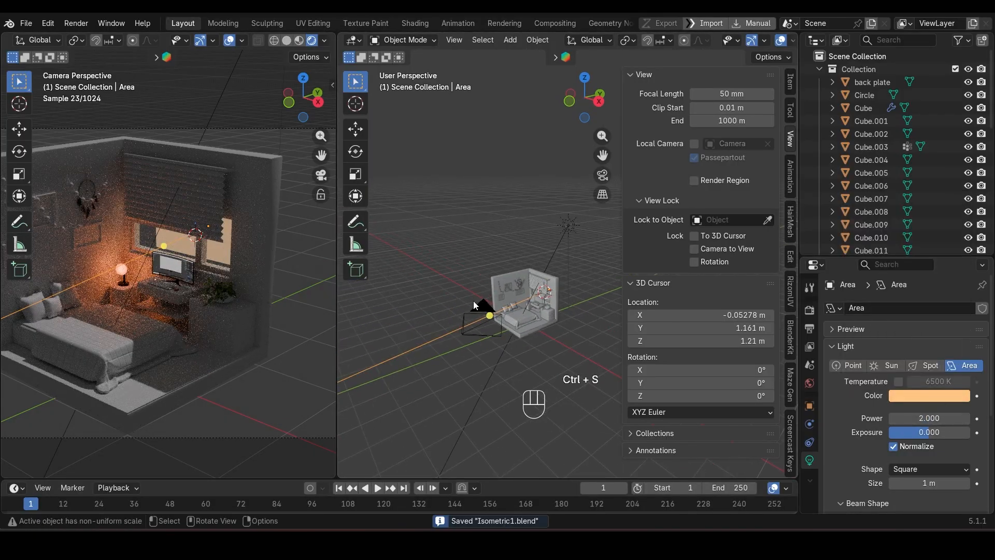
# Add a second area light and move it above the room.
pyautogui.scroll(2, 473, 300)
pyautogui.hotkey('shift', 'a')
pyautogui.moveTo(480, 304)
pyautogui.click(552, 334)
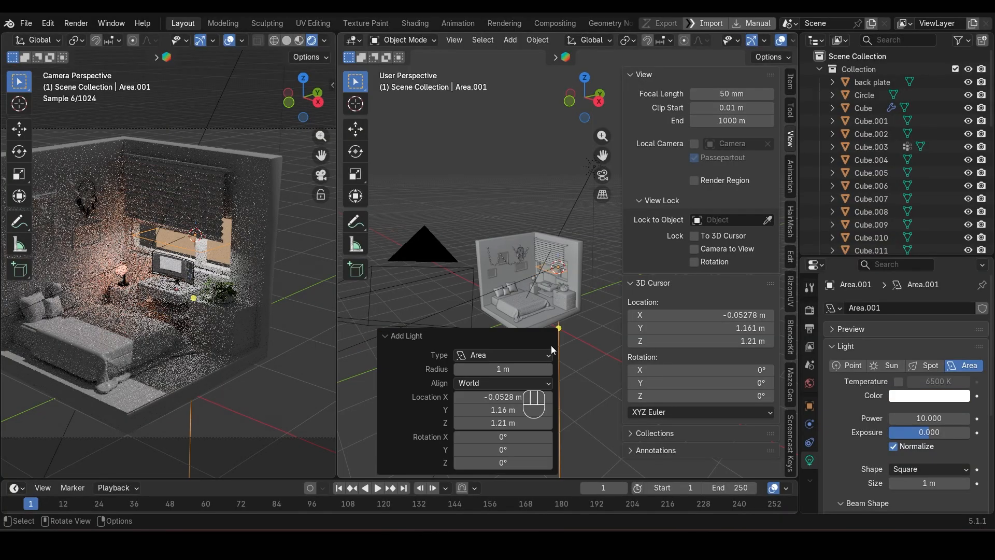
pyautogui.press('g')
pyautogui.press('z')
pyautogui.rightClick(551, 259)
pyautogui.moveTo(554, 279); pyautogui.dragTo(573, 317, button='middle')
pyautogui.scroll(4, 546, 271)
pyautogui.scroll(-4, 541, 265)
pyautogui.press('g')
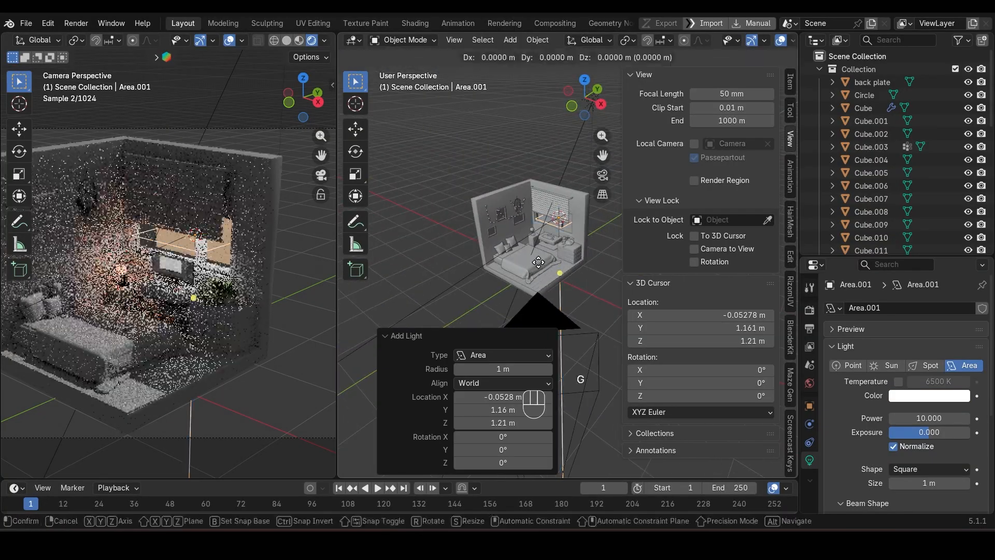
pyautogui.click(541, 250)
# In the right view, rotate the second area light about -25.4°, reposition it over the room and scale it up.
pyautogui.press('KP_3')
pyautogui.press('r')
pyautogui.click(537, 250)
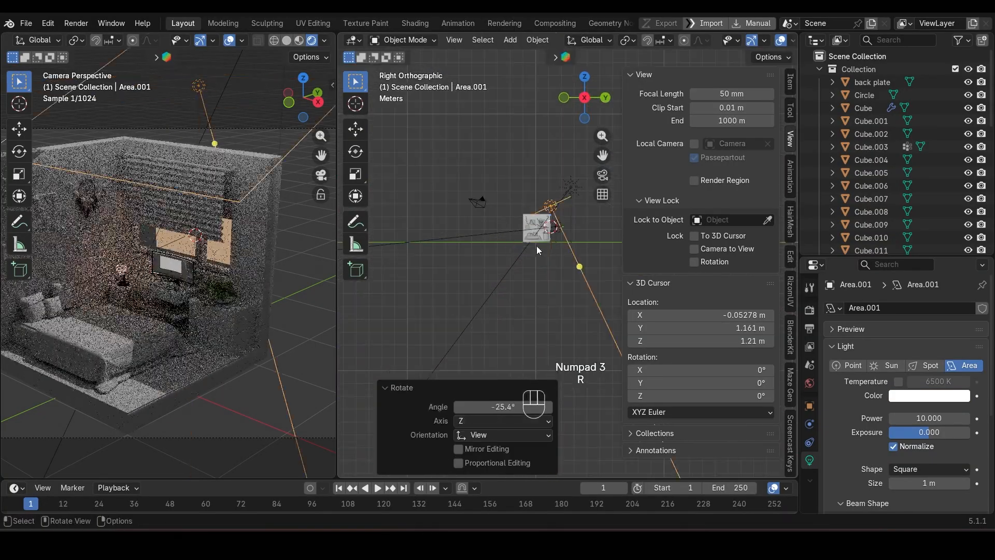
pyautogui.press('g')
pyautogui.click(508, 245)
pyautogui.press('s')
pyautogui.click(559, 292)
# Set the overhead area light's power to 50 and its colour to pale pink.
pyautogui.click(940, 418)
pyautogui.write('50')
pyautogui.press('Return')
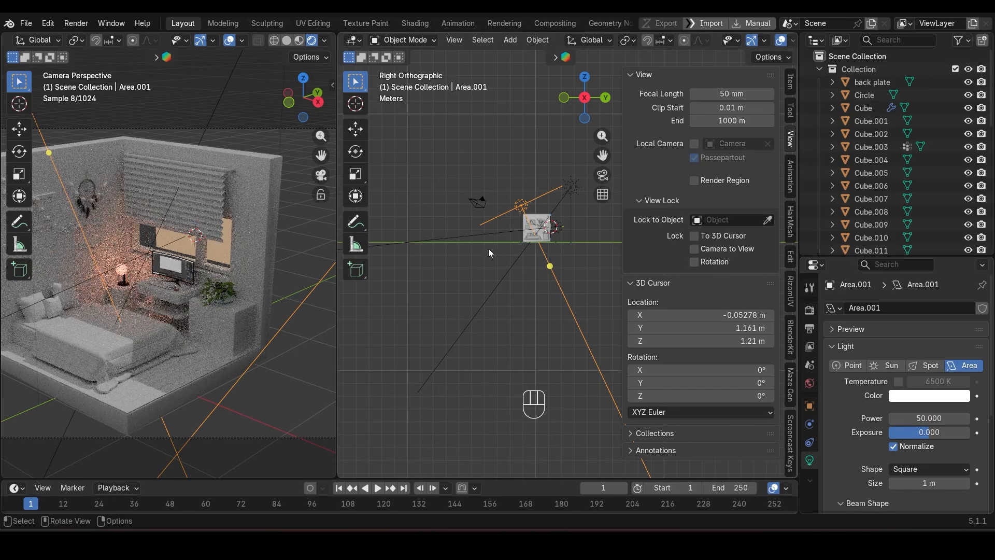
pyautogui.moveTo(517, 207); pyautogui.dragTo(520, 229, button='middle')
pyautogui.click(929, 396)
pyautogui.click(908, 240)
# Give the bed base a material named Wood with roughness 0.000 and a pale pink base colour.
pyautogui.scroll(8, 462, 290)
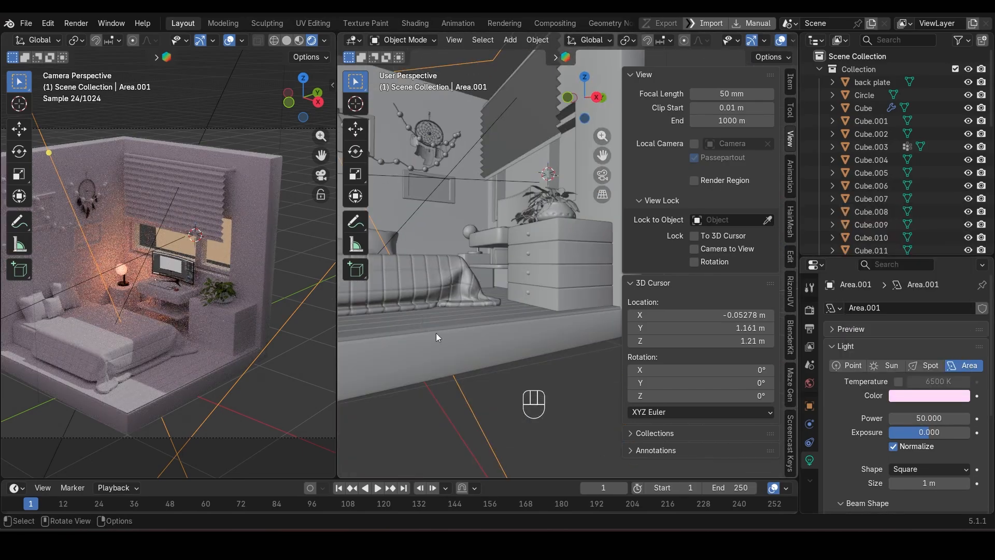
pyautogui.click(437, 333)
pyautogui.keyDown('shift'); pyautogui.moveTo(510, 289); pyautogui.dragTo(573, 279, button='middle'); pyautogui.keyUp('shift')
pyautogui.click(377, 310)
pyautogui.click(890, 364)
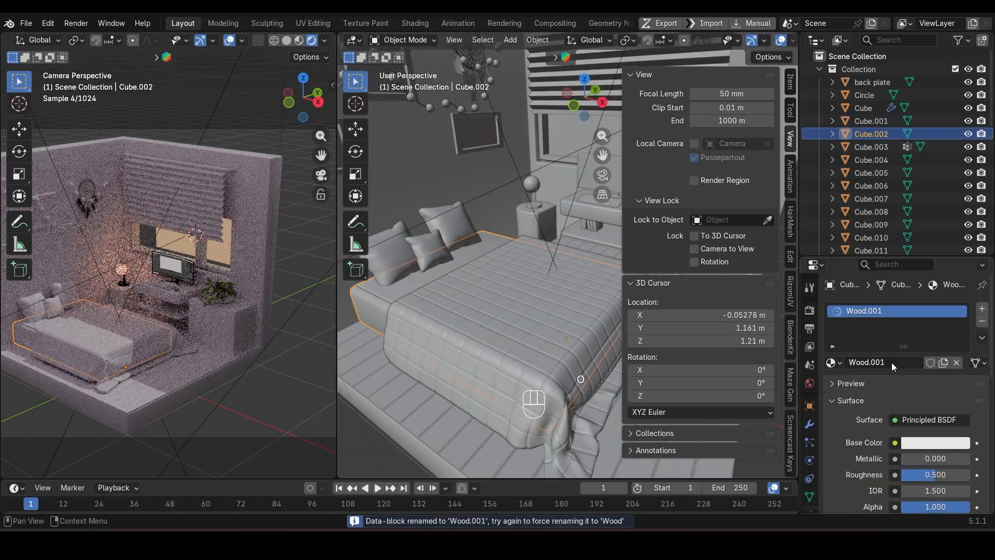
pyautogui.scroll(-3, 893, 366)
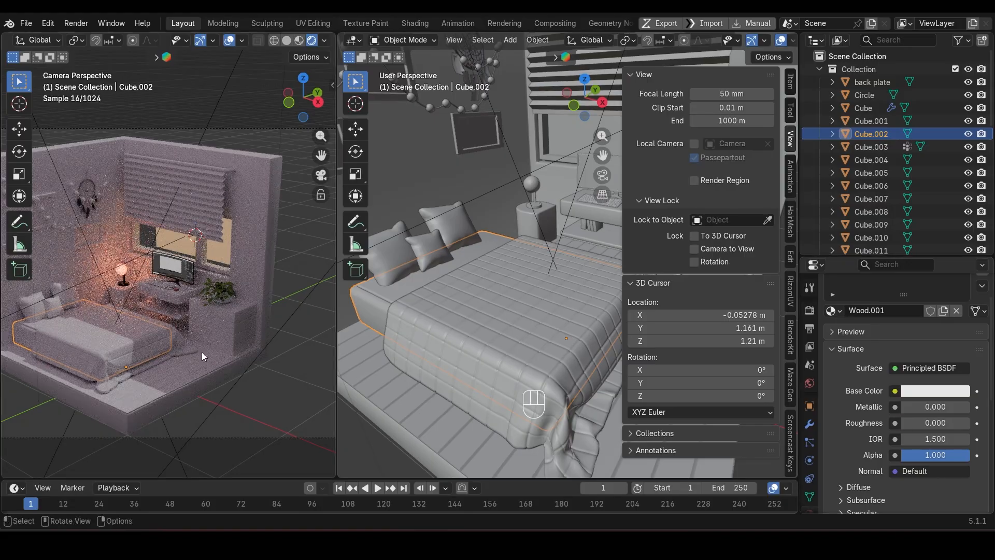
pyautogui.click(935, 391)
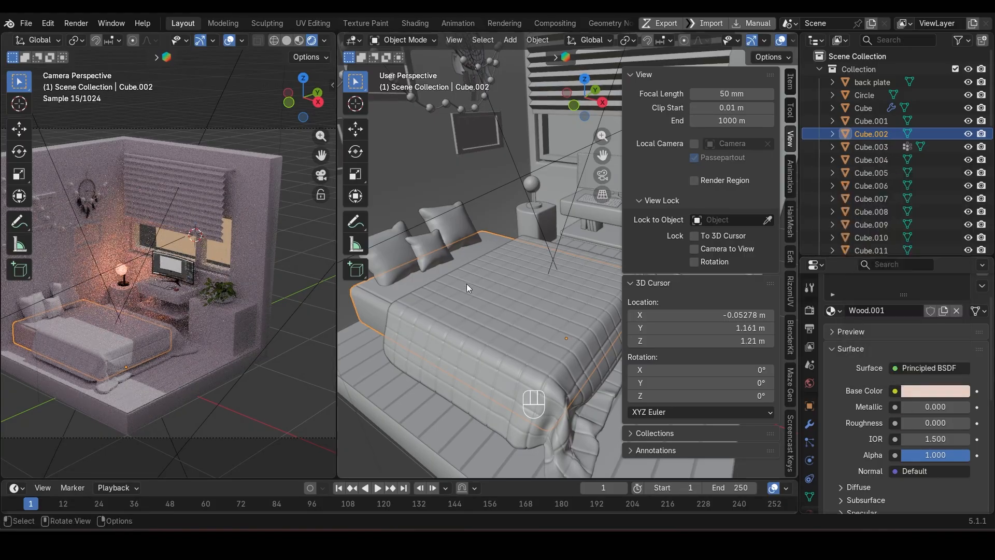
# Link the bed base's material to the nightstand, desk, drawer cabinet and room walls, and save the file.
pyautogui.click(537, 230)
pyautogui.keyDown('shift'); pyautogui.moveTo(539, 239); pyautogui.dragTo(589, 273, button='middle'); pyautogui.keyUp('shift')
pyautogui.keyDown('shift'); pyautogui.click(520, 241); pyautogui.keyUp('shift')
pyautogui.keyDown('shift'); pyautogui.click(521, 262); pyautogui.keyUp('shift')
pyautogui.keyDown('shift'); pyautogui.click(563, 276); pyautogui.keyUp('shift')
pyautogui.keyDown('shift'); pyautogui.click(450, 356); pyautogui.keyUp('shift')
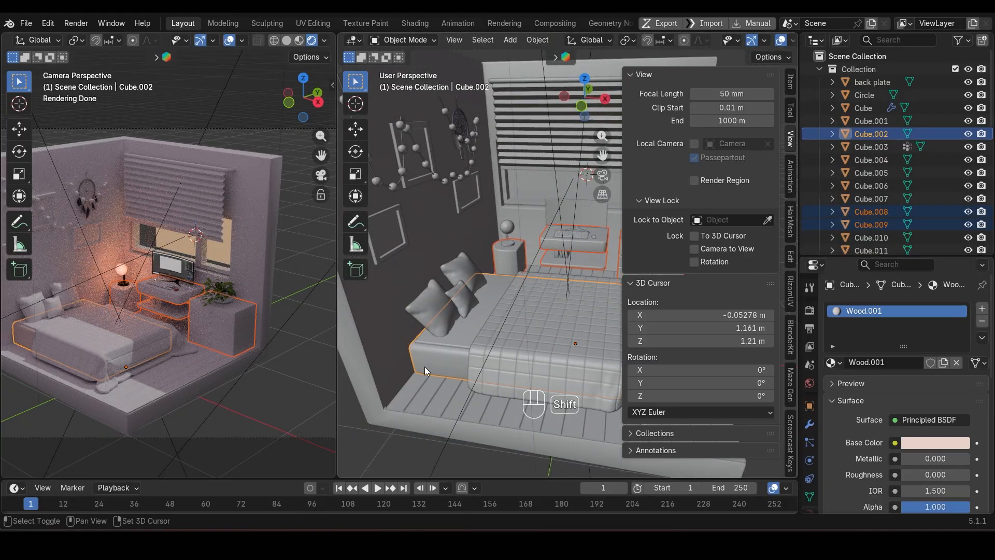
pyautogui.keyDown('shift'); pyautogui.click(378, 375); pyautogui.keyUp('shift')
pyautogui.hotkey('ctrl', 'l')
pyautogui.keyDown('shift'); pyautogui.click(439, 361); pyautogui.keyUp('shift')
pyautogui.hotkey('ctrl', 'l')
pyautogui.click(408, 350)
pyautogui.moveTo(486, 332); pyautogui.dragTo(477, 313, button='middle')
pyautogui.hotkey('ctrl', 's')
# Give the blanket a new material named Cloth with a light blue base colour.
pyautogui.scroll(2, 446, 335)
pyautogui.click(424, 347)
pyautogui.click(885, 362)
pyautogui.doubleClick(882, 361)
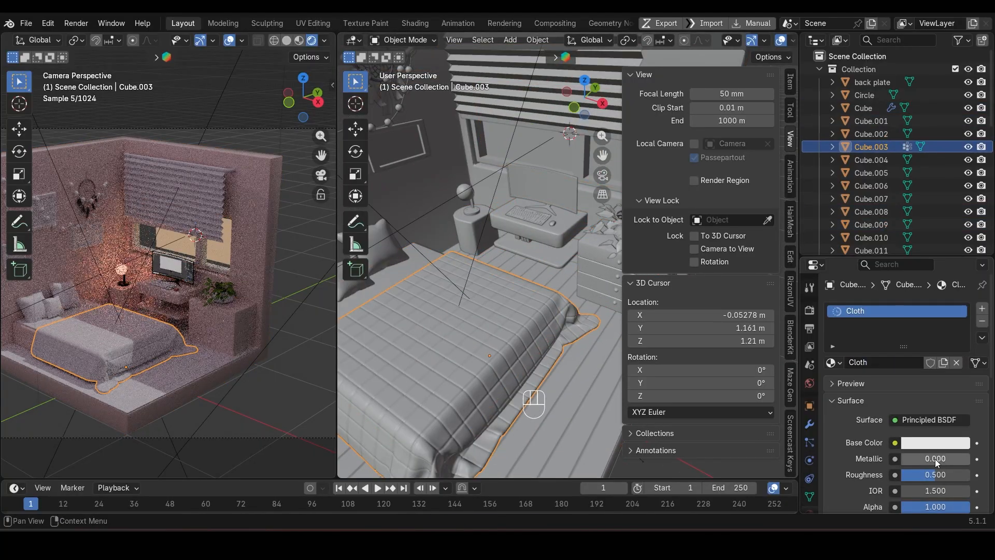
pyautogui.click(935, 442)
pyautogui.moveTo(899, 265); pyautogui.dragTo(903, 257)
# Adjust the height of the large pillow by the bed's outer side along Z.
pyautogui.keyDown('shift'); pyautogui.moveTo(479, 357); pyautogui.dragTo(533, 396, button='middle'); pyautogui.keyUp('shift')
pyautogui.click(440, 322)
pyautogui.scroll(4, 438, 325)
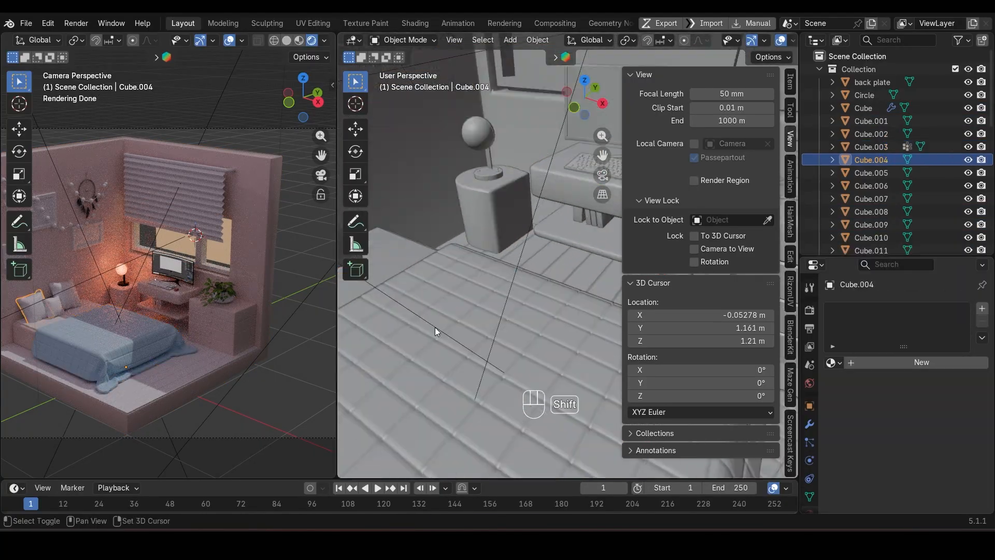
pyautogui.keyDown('shift'); pyautogui.moveTo(434, 327); pyautogui.dragTo(487, 352, button='middle'); pyautogui.keyUp('shift')
pyautogui.press('g')
pyautogui.press('z')
pyautogui.click(518, 291)
# Move the small front pillow along X.
pyautogui.keyDown('shift'); pyautogui.moveTo(533, 254); pyautogui.dragTo(511, 194, button='middle'); pyautogui.keyUp('shift')
pyautogui.click(501, 197)
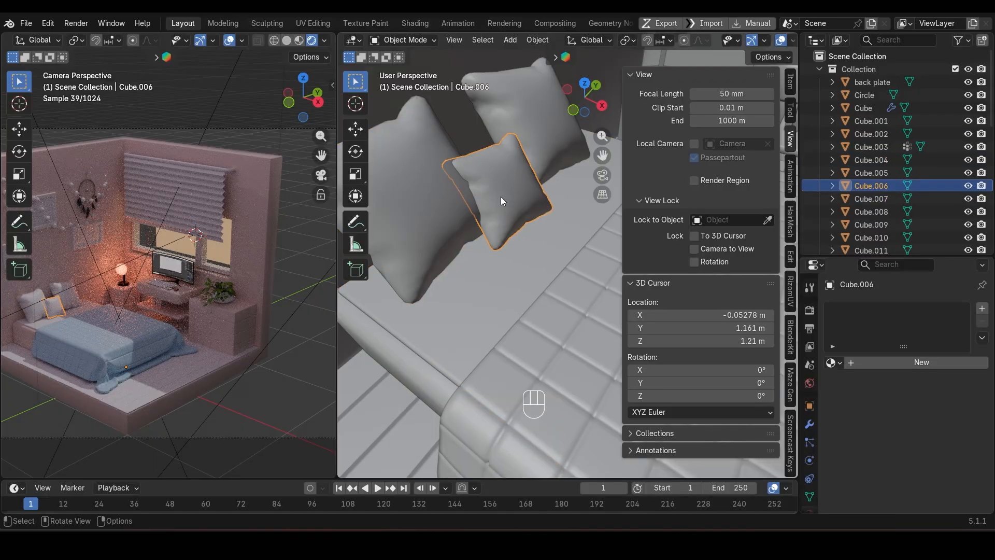
pyautogui.press('g')
pyautogui.press('x')
pyautogui.click(535, 208)
# Link the blanket's Cloth material to all three pillows and save the file.
pyautogui.scroll(-6, 534, 209)
pyautogui.keyDown('shift'); pyautogui.click(412, 234); pyautogui.keyUp('shift')
pyautogui.keyDown('shift'); pyautogui.click(471, 228); pyautogui.keyUp('shift')
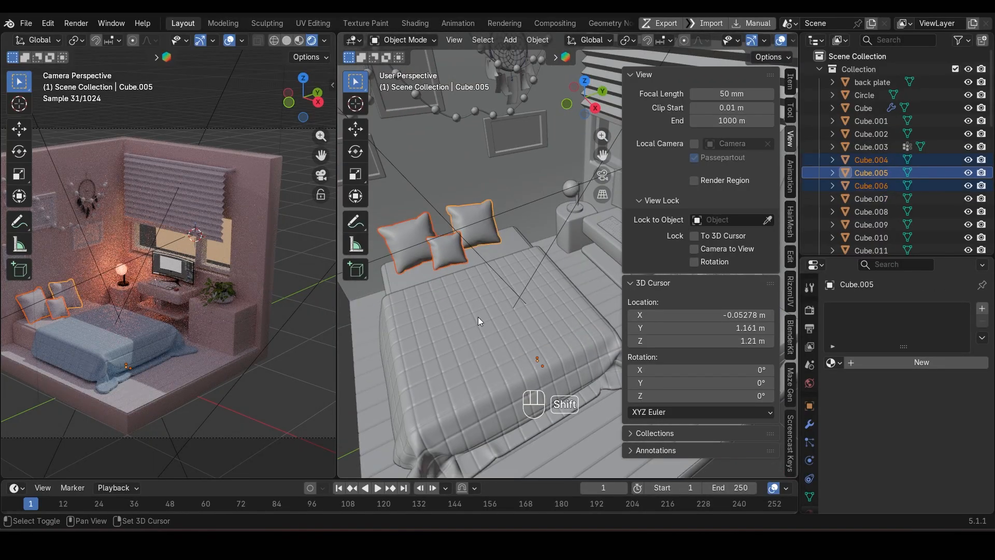
pyautogui.keyDown('shift'); pyautogui.click(478, 316); pyautogui.keyUp('shift')
pyautogui.hotkey('ctrl', 'l')
pyautogui.click(477, 317)
pyautogui.hotkey('ctrl', 's')
# Link the blanket's material to the mattress and give the mattress its own pale yellow base colour #E7E4B3.
pyautogui.moveTo(476, 315); pyautogui.dragTo(540, 316, button='middle')
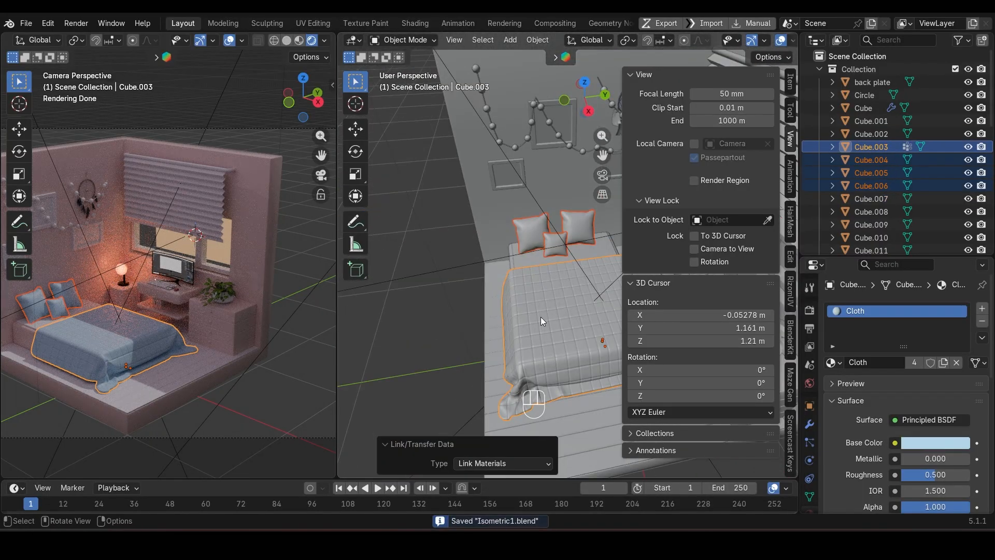
pyautogui.scroll(3, 538, 314)
pyautogui.keyDown('shift'); pyautogui.click(513, 267); pyautogui.keyUp('shift')
pyautogui.keyDown('shift'); pyautogui.click(512, 300); pyautogui.keyUp('shift')
pyautogui.hotkey('ctrl', 'l')
pyautogui.click(512, 301)
pyautogui.click(518, 267)
pyautogui.click(935, 442)
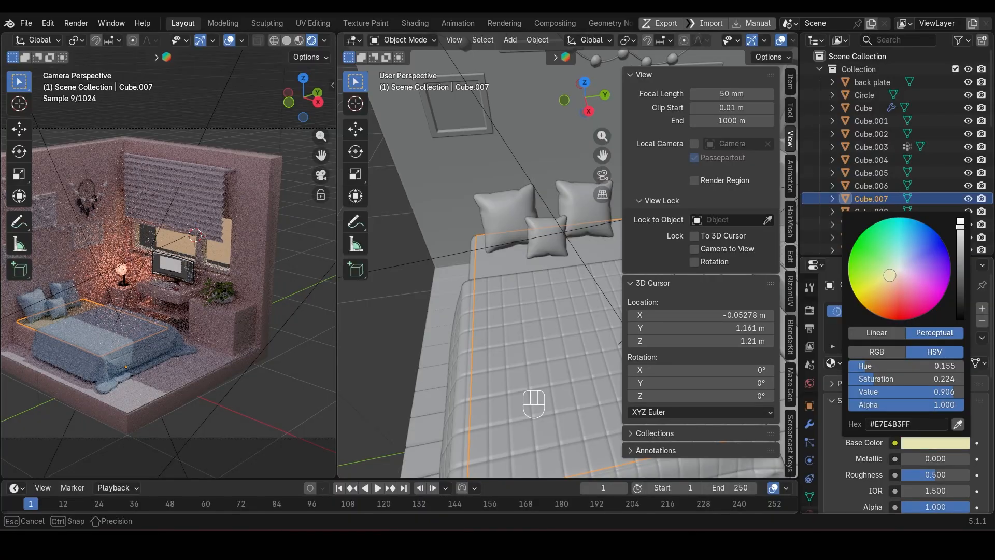
# Give the window blinds a new material and raise its roughness.
pyautogui.moveTo(461, 293); pyautogui.dragTo(482, 295, button='middle')
pyautogui.click(482, 298)
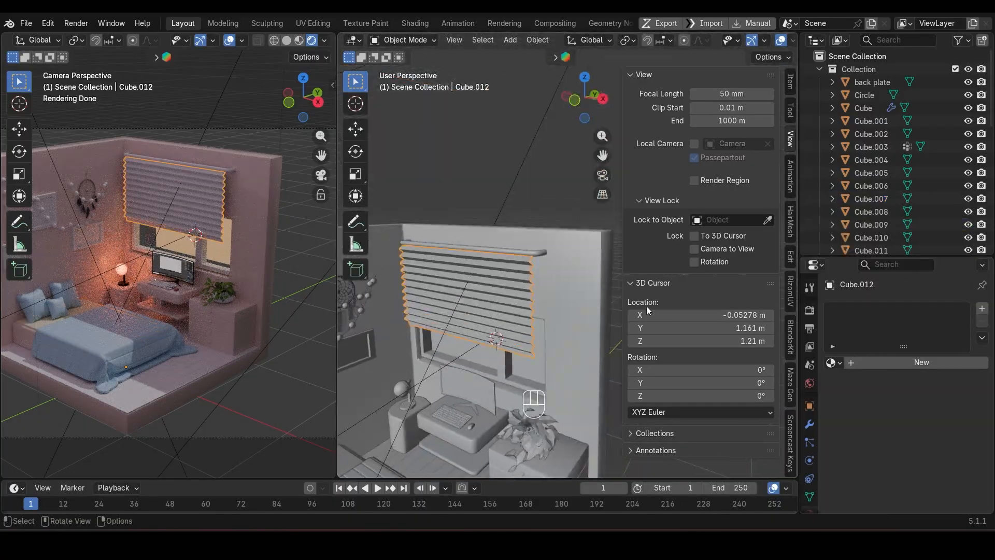
pyautogui.click(914, 362)
pyautogui.moveTo(934, 475); pyautogui.dragTo(976, 459)
# Give the blind's top rail a new material with metallic 0.918, roughness 0.000 and a pale peach base colour.
pyautogui.click(536, 250)
pyautogui.click(914, 362)
pyautogui.click(935, 443)
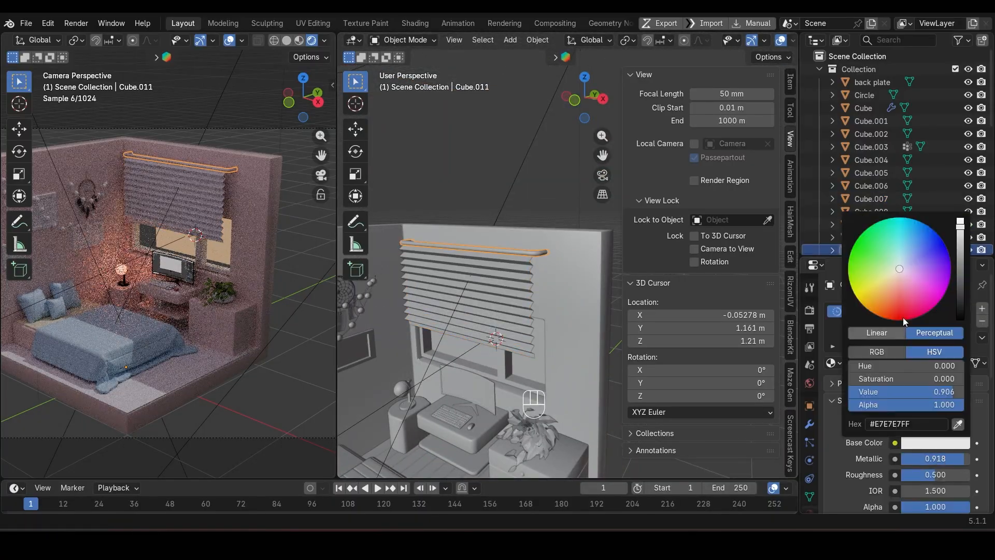
pyautogui.moveTo(902, 298); pyautogui.dragTo(897, 278)
pyautogui.moveTo(969, 475); pyautogui.dragTo(901, 476)
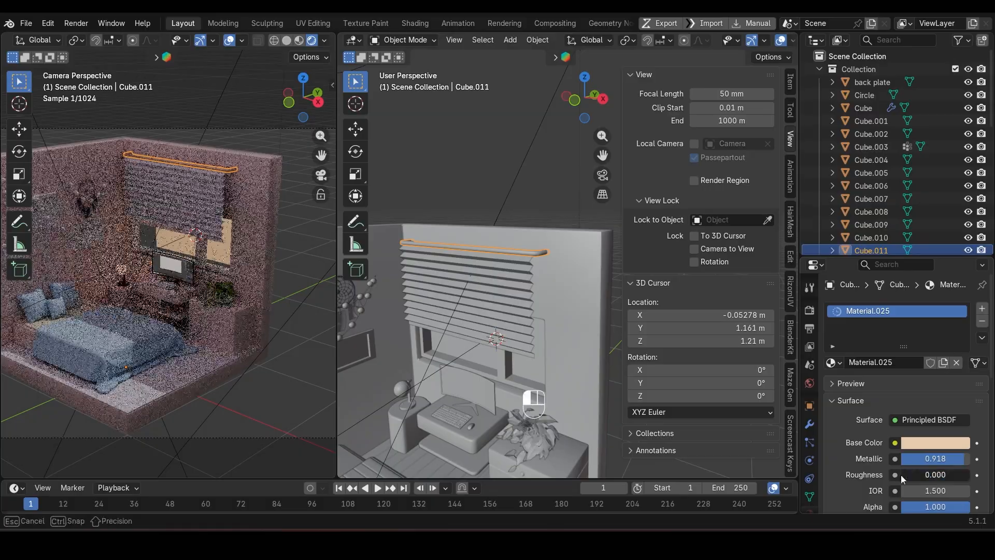
# Give the floor a new material named wood with a light orange-tan base colour.
pyautogui.scroll(6, 207, 181)
pyautogui.scroll(-7, 233, 211)
pyautogui.scroll(2, 137, 239)
pyautogui.click(311, 396)
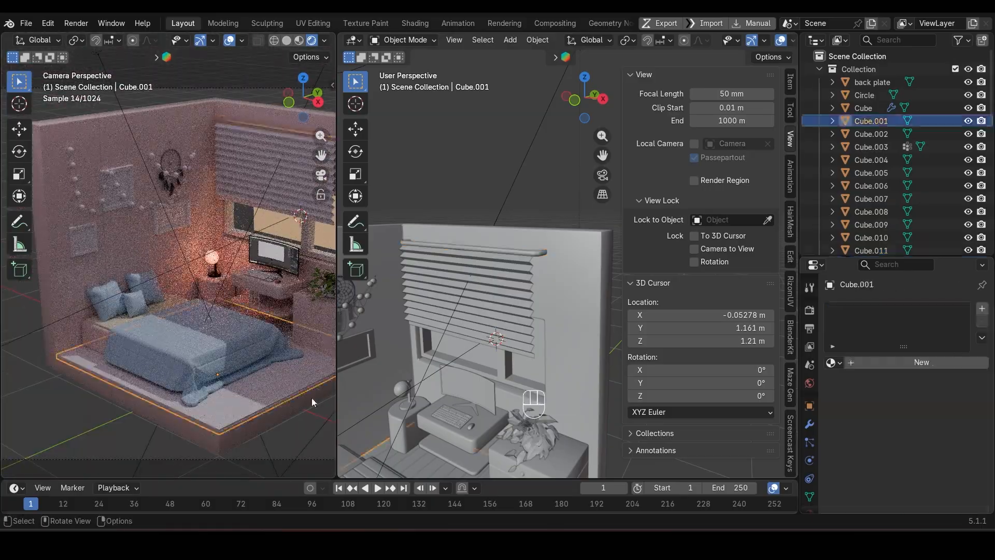
pyautogui.click(914, 363)
pyautogui.doubleClick(891, 363)
pyautogui.write('wood')
pyautogui.press('Return')
pyautogui.click(931, 444)
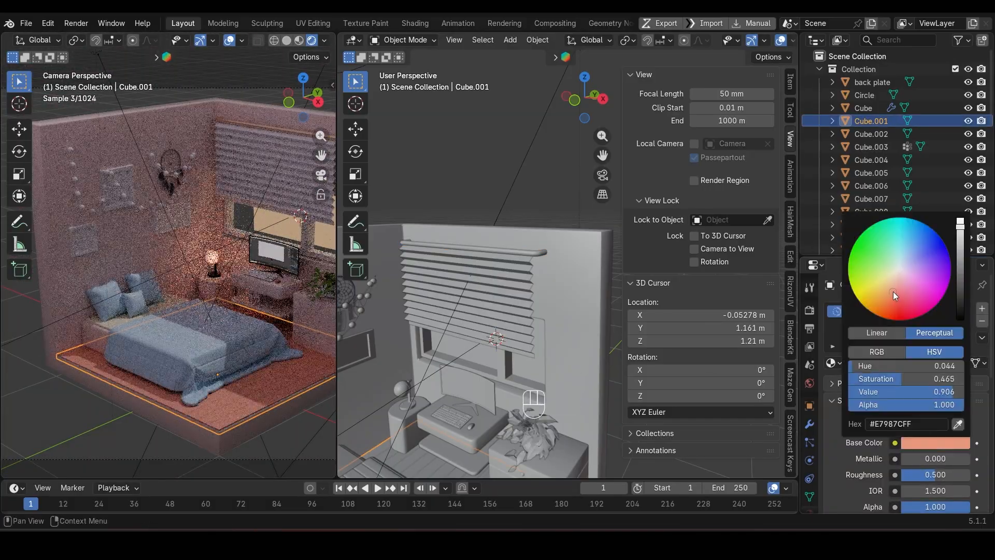
pyautogui.moveTo(893, 292); pyautogui.dragTo(887, 283)
# Apply the existing wood material to one picture frame and link it to the other two frames.
pyautogui.scroll(-3, 502, 309)
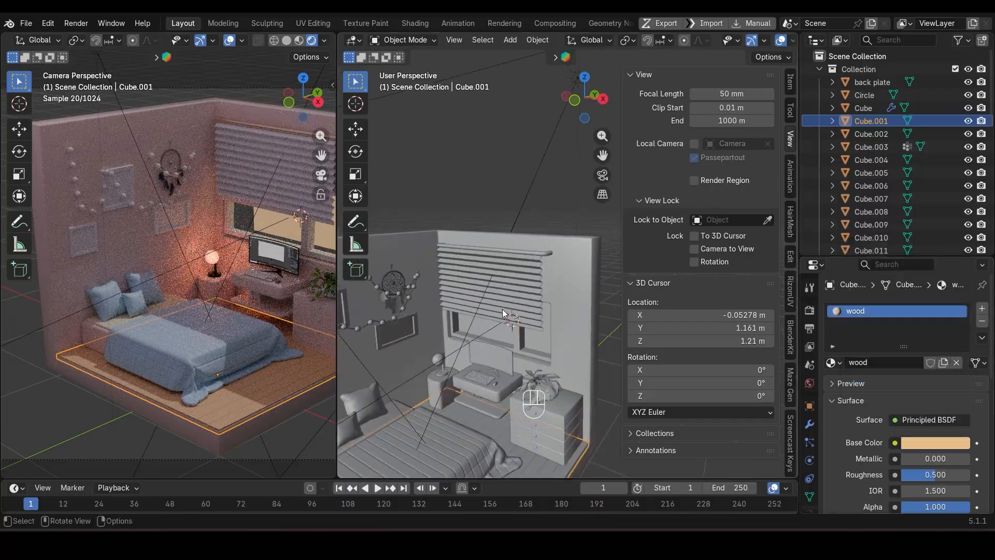
pyautogui.scroll(3, 428, 298)
pyautogui.scroll(-2, 435, 301)
pyautogui.click(498, 298)
pyautogui.click(498, 313)
pyautogui.keyDown('shift'); pyautogui.click(449, 294); pyautogui.keyUp('shift')
pyautogui.keyDown('shift'); pyautogui.click(410, 351); pyautogui.keyUp('shift')
pyautogui.click(897, 362)
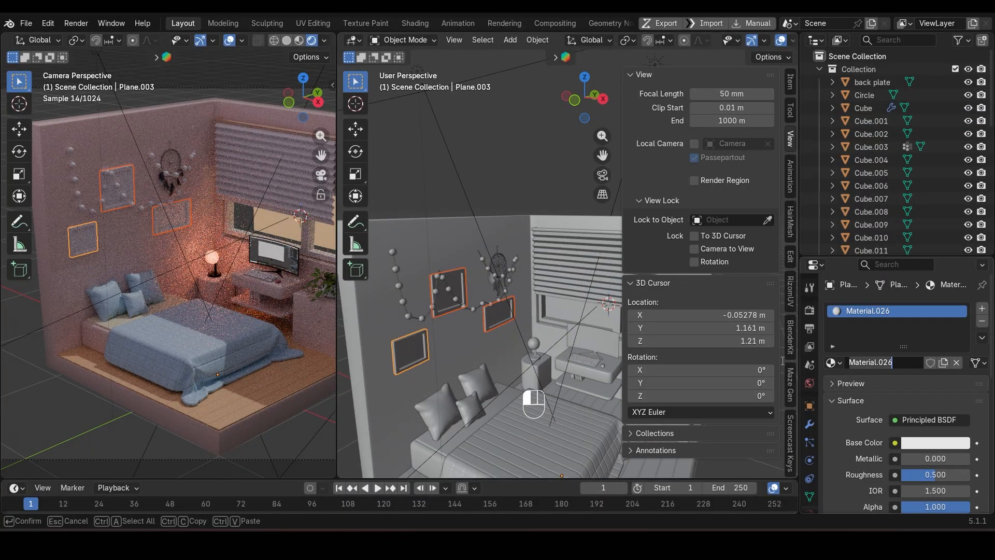
pyautogui.click(833, 363)
pyautogui.scroll(-5, 707, 306)
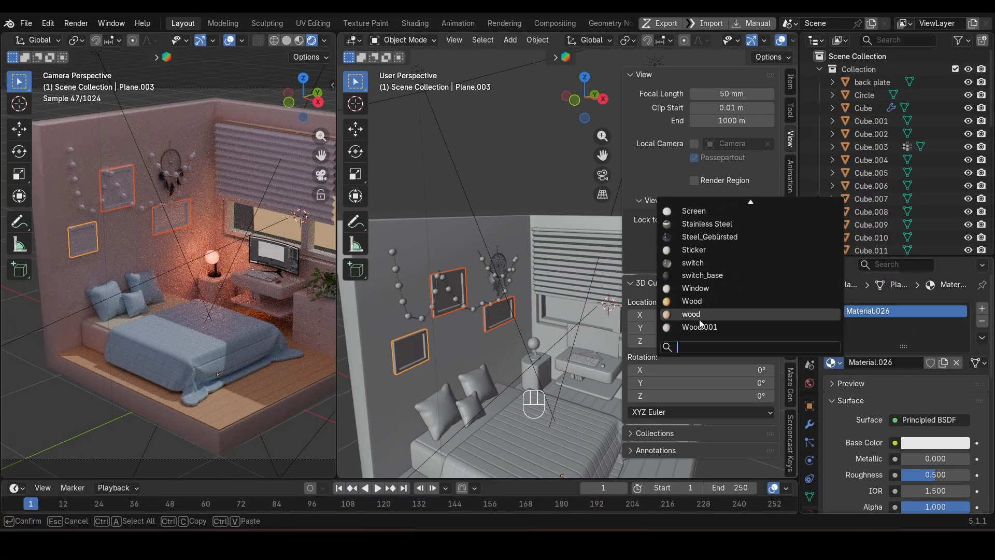
pyautogui.click(698, 318)
pyautogui.hotkey('ctrl', 'l')
pyautogui.click(487, 303)
# Select the inner faces of the three picture frames and assign them a new second material.
pyautogui.press('Tab')
pyautogui.press('3')
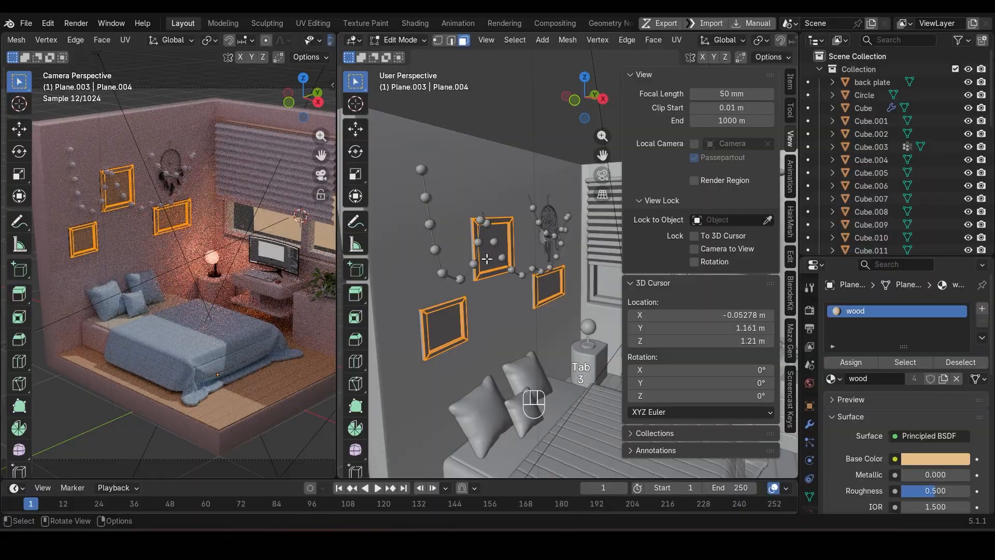
pyautogui.click(487, 259)
pyautogui.keyDown('shift'); pyautogui.click(444, 328); pyautogui.keyUp('shift')
pyautogui.keyDown('shift'); pyautogui.click(549, 287); pyautogui.keyUp('shift')
pyautogui.click(873, 398)
pyautogui.click(851, 382)
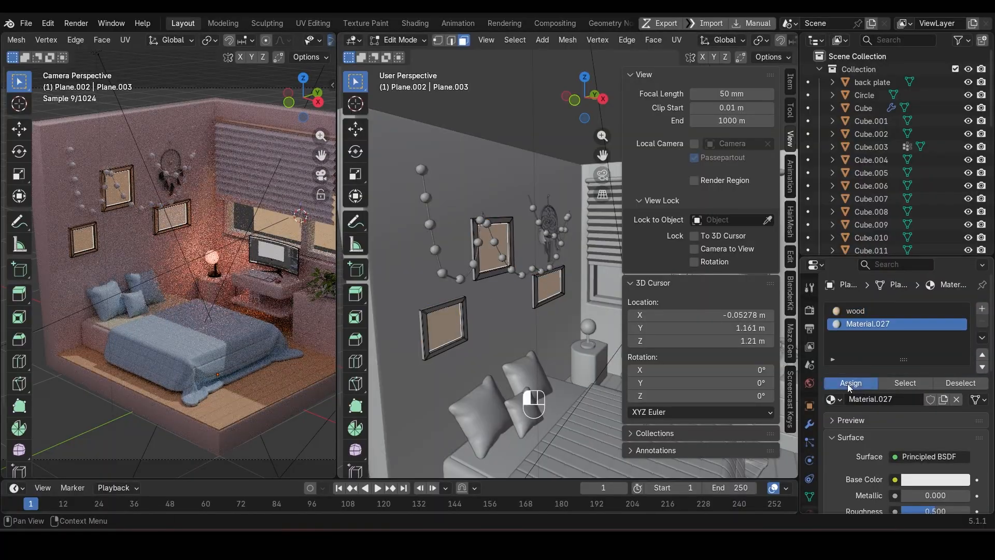
# Link the active frame's materials to the other two picture frames in Object Mode.
pyautogui.press('Tab')
pyautogui.press('Tab')
pyautogui.hotkey('ctrl', 'l')
pyautogui.press('Tab')
pyautogui.hotkey('ctrl', 'l')
pyautogui.click(487, 298)
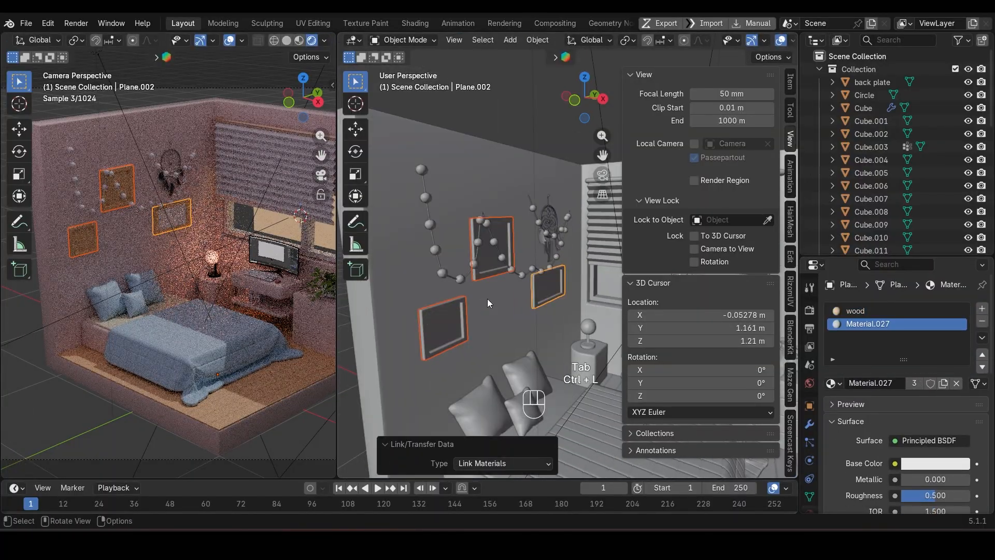
# Link materials between two wall decoration objects and give the string-light bulbs a new material.
pyautogui.scroll(-7, 488, 299)
pyautogui.scroll(8, 495, 293)
pyautogui.keyDown('shift'); pyautogui.moveTo(495, 293); pyautogui.dragTo(524, 239, button='middle'); pyautogui.keyUp('shift')
pyautogui.scroll(7, 438, 286)
pyautogui.click(421, 282)
pyautogui.keyDown('shift'); pyautogui.click(471, 270); pyautogui.keyUp('shift')
pyautogui.hotkey('ctrl', 'l')
pyautogui.click(471, 271)
pyautogui.click(524, 239)
pyautogui.click(885, 362)
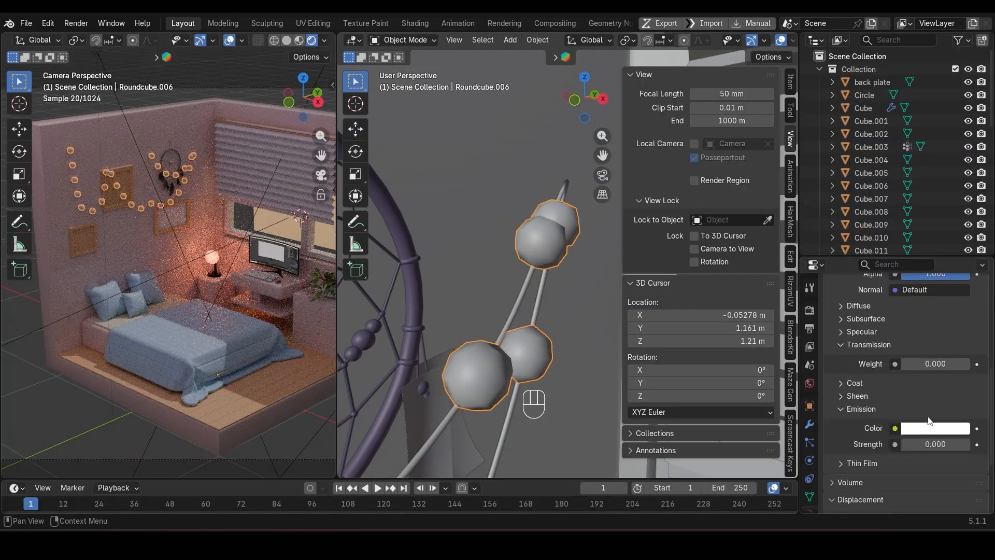
# Make the bulb material emit warm orange light (#FFB843FF) at strength 2.6 and save the file.
pyautogui.moveTo(930, 444); pyautogui.dragTo(947, 444)
pyautogui.click(932, 429)
pyautogui.moveTo(894, 263); pyautogui.dragTo(884, 274)
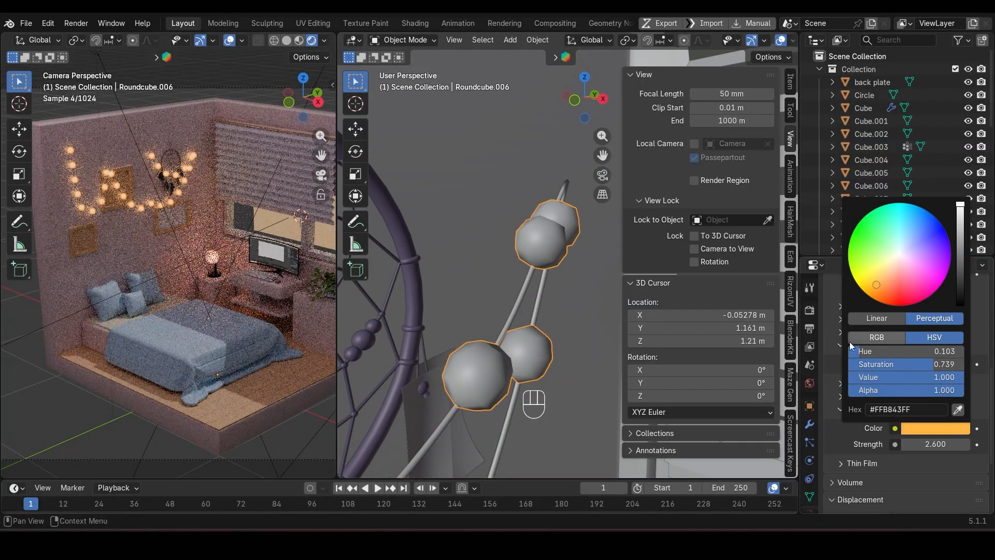
pyautogui.press('Home')
pyautogui.hotkey('ctrl', 's')
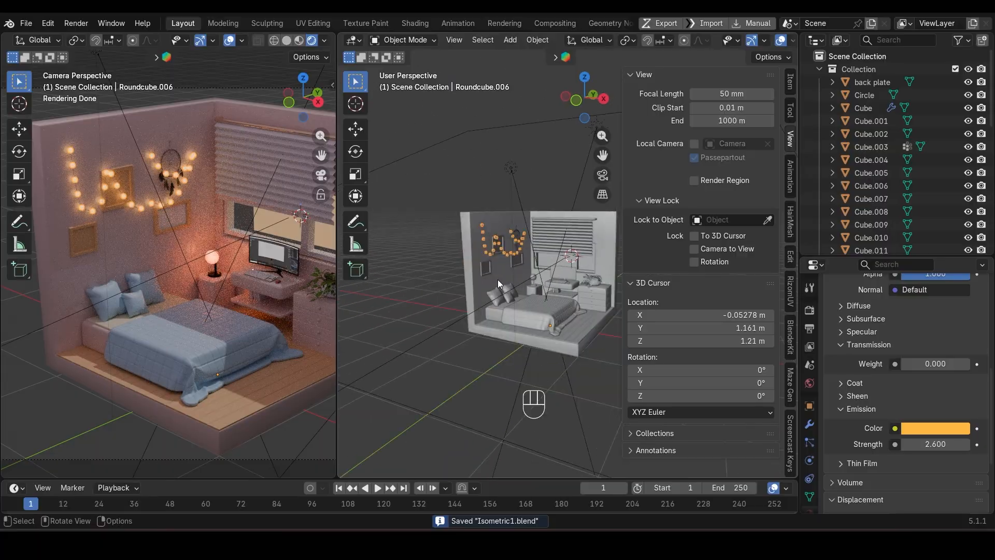
# Set the power of the area light above the room to 100.
pyautogui.scroll(-1, 497, 283)
pyautogui.click(525, 190)
pyautogui.scroll(2, 924, 351)
pyautogui.doubleClick(921, 317)
pyautogui.write('100')
pyautogui.press('Return')
pyautogui.scroll(-1, 178, 262)
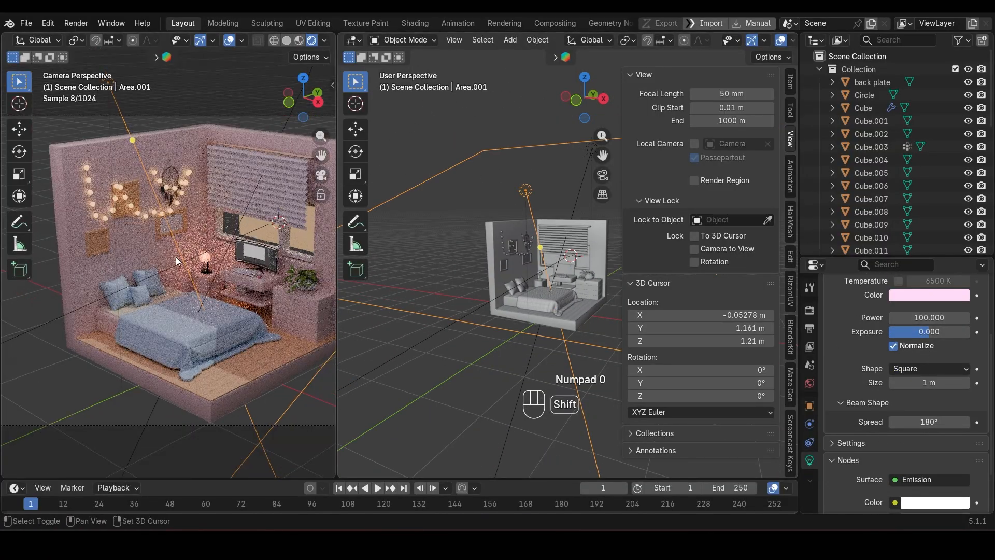
# Snap the 3D cursor to the bedside lamp's globe in Edit Mode and return to Object Mode.
pyautogui.keyDown('shift'); pyautogui.moveTo(176, 256); pyautogui.dragTo(151, 253, button='middle'); pyautogui.keyUp('shift')
pyautogui.scroll(7, 498, 290)
pyautogui.keyDown('shift'); pyautogui.moveTo(445, 342); pyautogui.dragTo(499, 297, button='middle'); pyautogui.keyUp('shift')
pyautogui.click(503, 235)
pyautogui.press('KP_Decimal')
pyautogui.hotkey('shift', 'z')
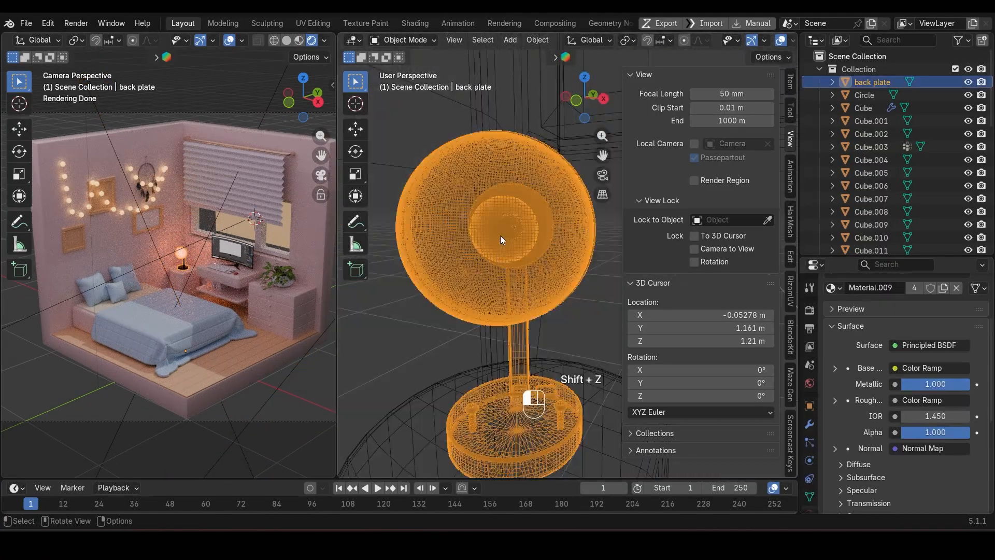
pyautogui.scroll(-6, 502, 235)
pyautogui.hotkey('shift', 'z')
pyautogui.press('Tab')
pyautogui.hotkey('shift', 's')
pyautogui.click(546, 267)
pyautogui.press('Tab')
# Try adding a point light at the lamp globe and scaling it about 1.94 times, and undo both.
pyautogui.hotkey('shift', 'a')
pyautogui.moveTo(547, 266)
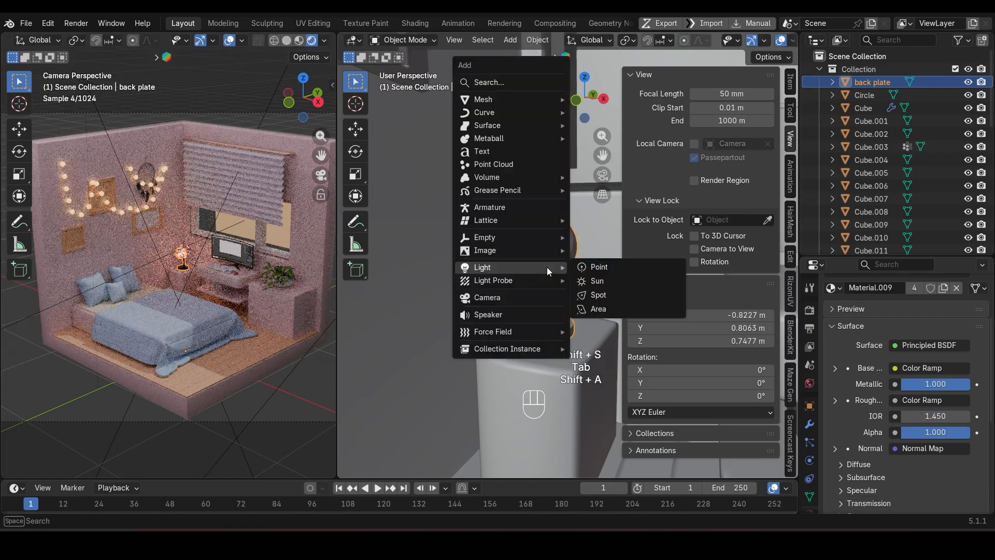
pyautogui.click(597, 267)
pyautogui.scroll(-3, 578, 259)
pyautogui.press('s')
pyautogui.click(583, 290)
pyautogui.scroll(-2, 580, 291)
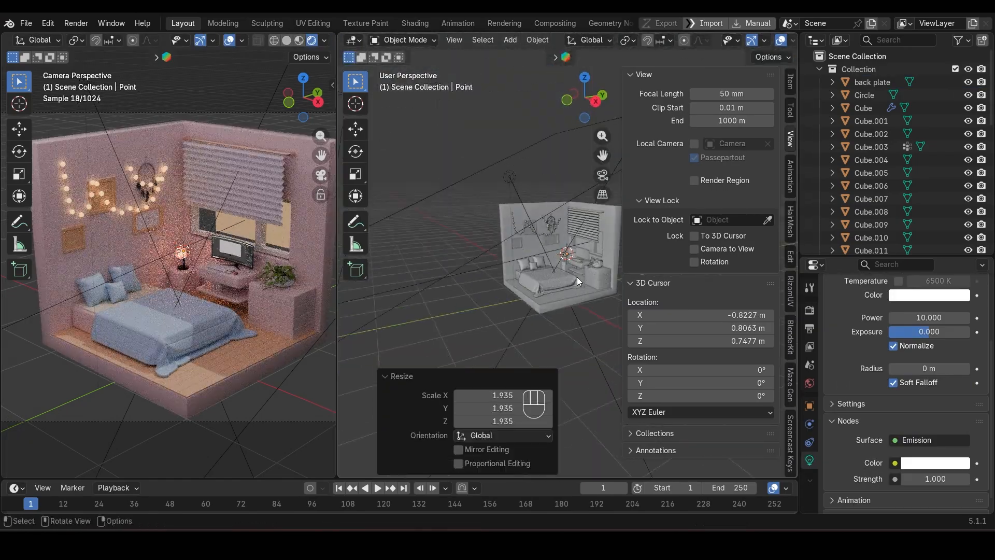
pyautogui.scroll(8, 577, 277)
pyautogui.hotkey('ctrl', 'z')
pyautogui.scroll(3, 577, 276)
pyautogui.hotkey('ctrl', 'z')
# Try a spot light at the lamp raised about 0.17 m, and delete it.
pyautogui.hotkey('shift', 'a')
pyautogui.moveTo(567, 263)
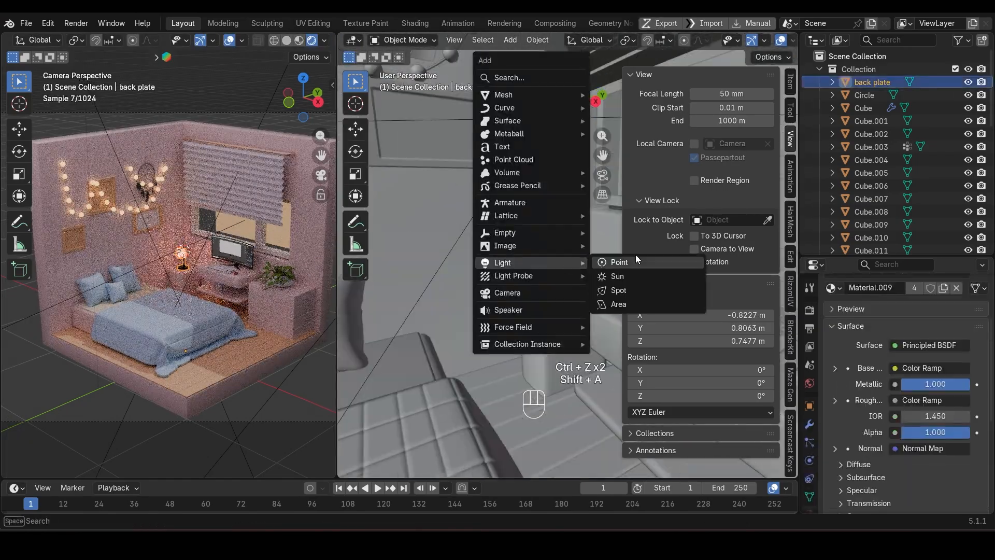
pyautogui.click(627, 291)
pyautogui.press('g')
pyautogui.press('z')
pyautogui.click(580, 215)
pyautogui.moveTo(581, 215); pyautogui.dragTo(492, 291, button='middle')
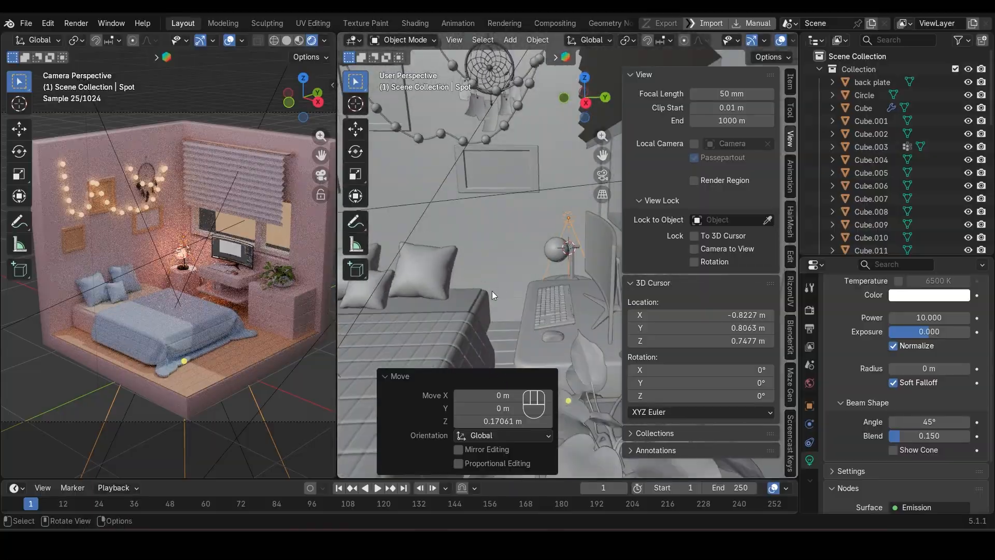
pyautogui.press('Delete')
# Add a point light at the lamp globe, isolate it in local view and set its radius to 0.65 m.
pyautogui.hotkey('shift', 'a')
pyautogui.moveTo(511, 249)
pyautogui.click(601, 249)
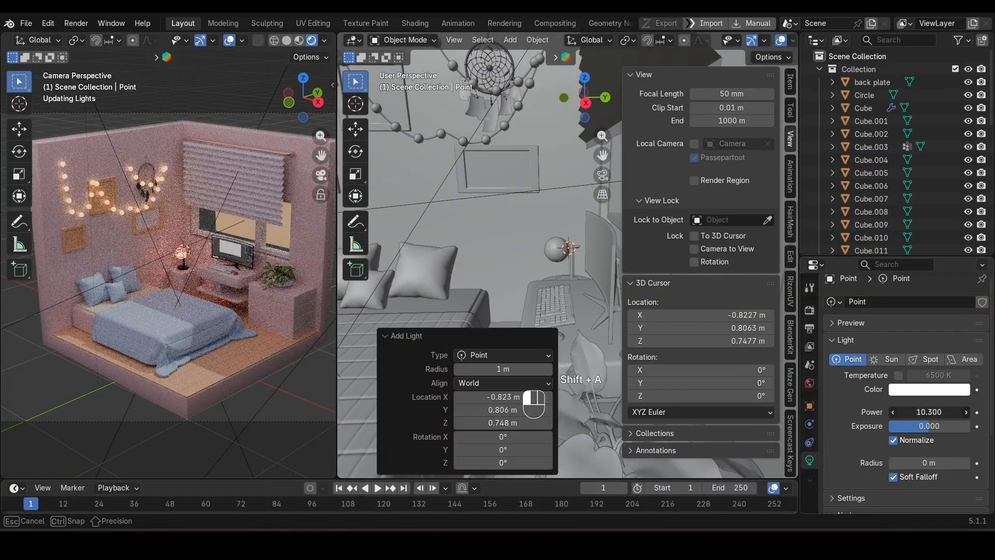
pyautogui.press('KP_Divide')
pyautogui.moveTo(928, 463); pyautogui.dragTo(953, 464)
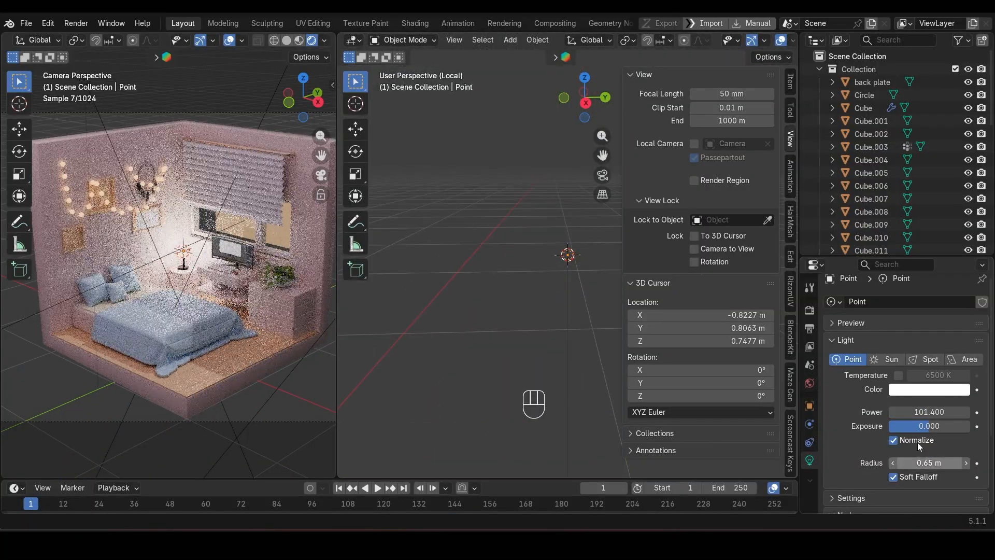
pyautogui.press('Return')
# Set the lamp point light's power to 10 and give it a warm light-orange colour.
pyautogui.doubleClick(928, 411)
pyautogui.write('10')
pyautogui.press('Return')
pyautogui.click(925, 389)
pyautogui.click(889, 244)
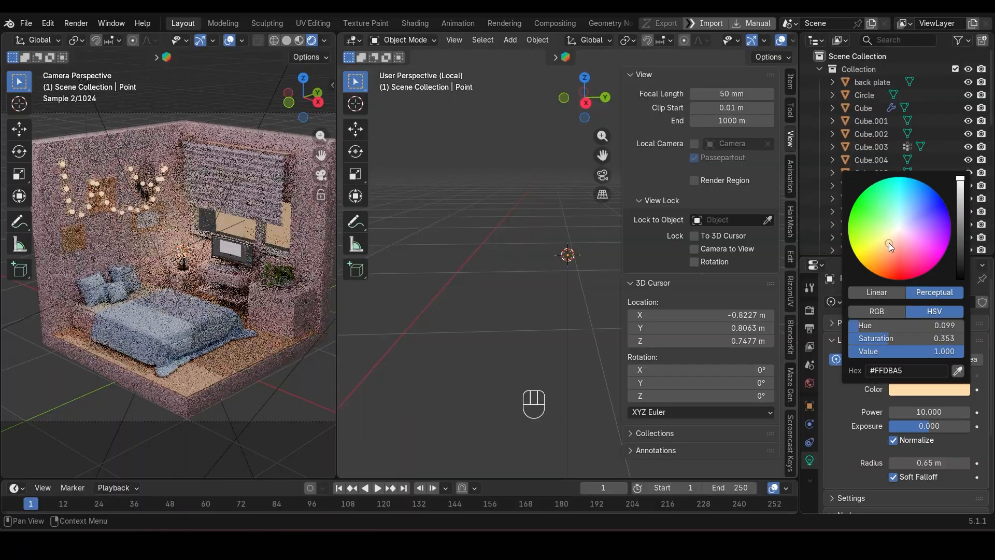
# Set the lamp point light's power to 20, leave local view and save the file.
pyautogui.doubleClick(935, 412)
pyautogui.write('20')
pyautogui.press('Return')
pyautogui.press('KP_Divide')
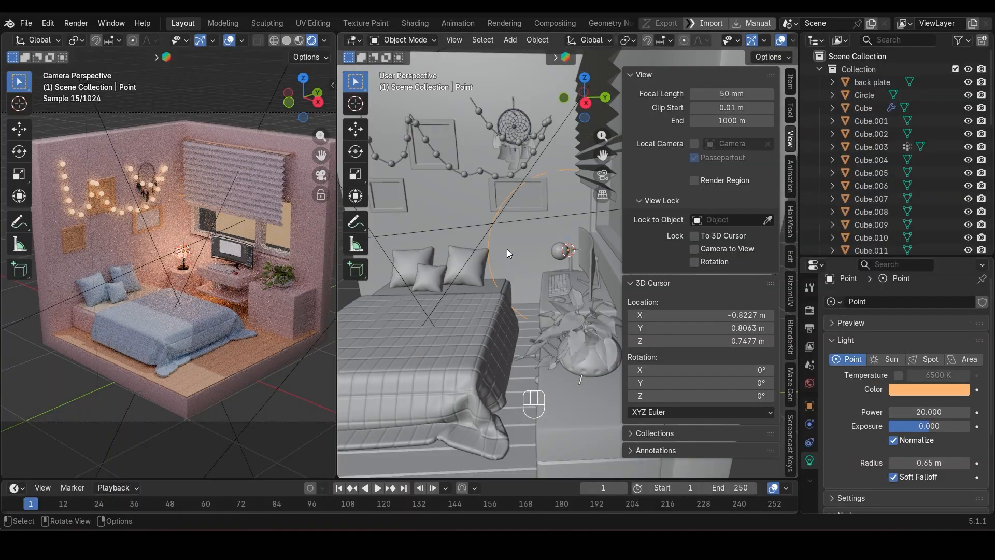
pyautogui.hotkey('ctrl', 's')
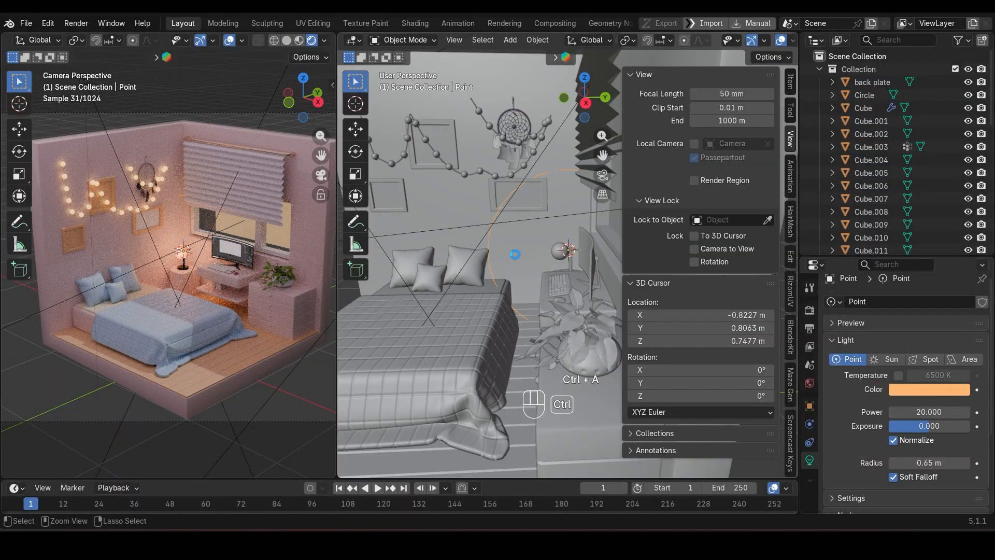
# Move the area light outside the window about 2 m along Y away from the room and scale it about 2.68 times.
pyautogui.moveTo(493, 242); pyautogui.dragTo(415, 249, button='middle')
pyautogui.scroll(-4, 493, 249)
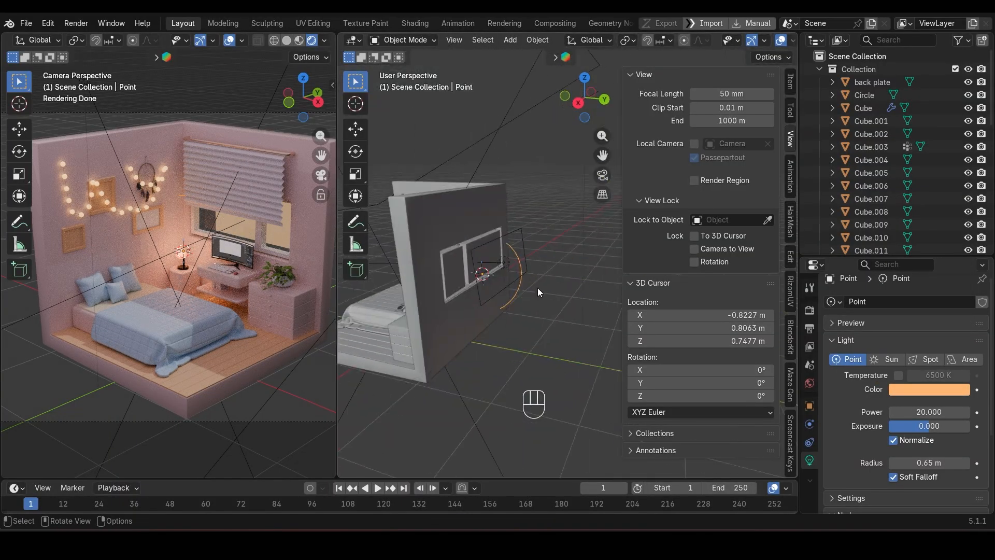
pyautogui.click(537, 288)
pyautogui.moveTo(467, 293); pyautogui.dragTo(532, 291, button='middle')
pyautogui.press('g')
pyautogui.press('y')
pyautogui.click(437, 296)
pyautogui.scroll(-4, 437, 297)
pyautogui.press('s')
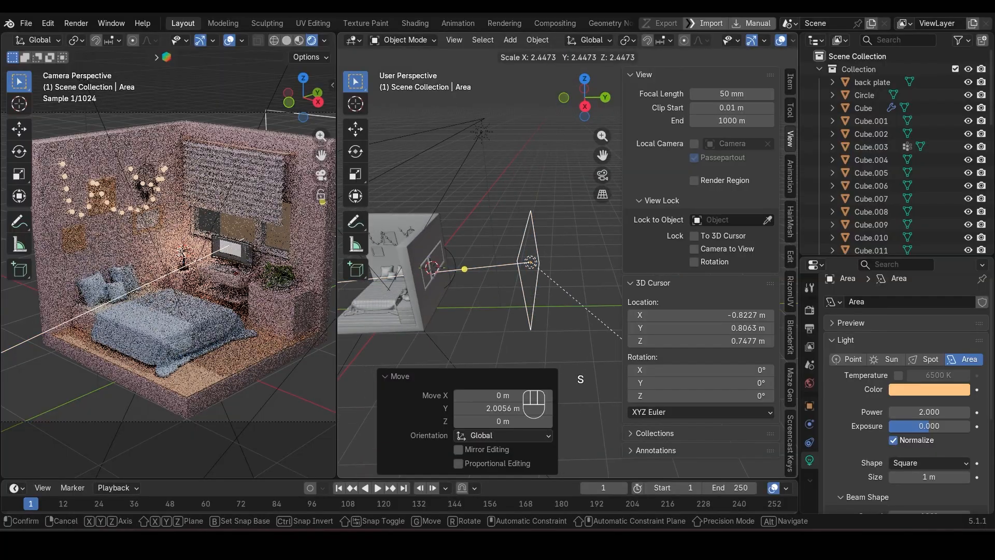
pyautogui.click(601, 377)
pyautogui.scroll(-5, 558, 279)
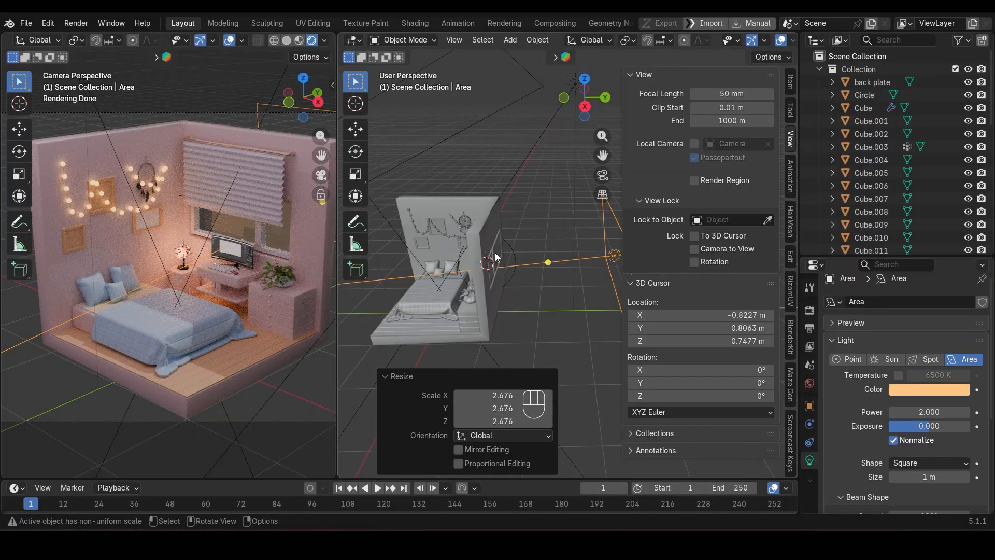
# Set the roughness of the window's Glass material to 0.515.
pyautogui.click(496, 257)
pyautogui.moveTo(928, 411); pyautogui.dragTo(956, 411)
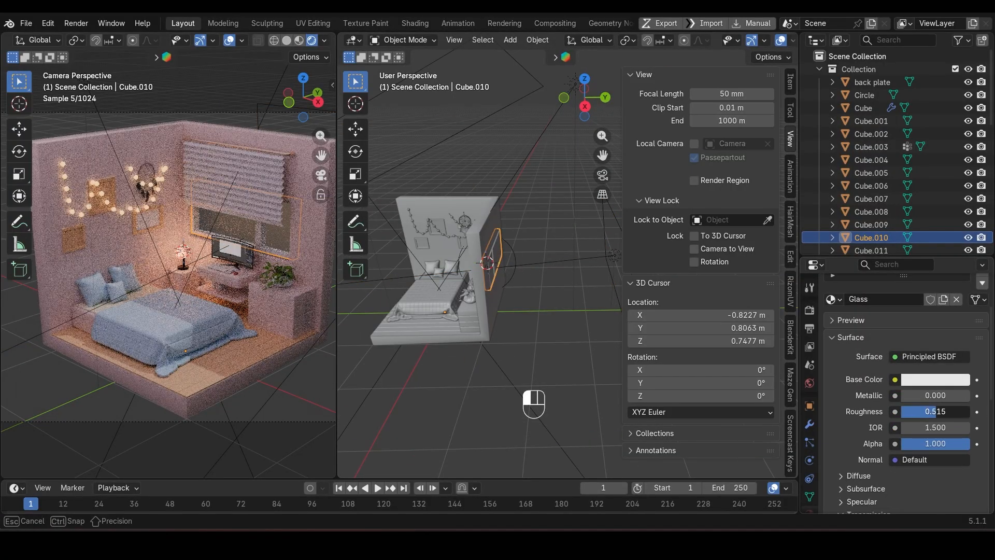
pyautogui.moveTo(427, 273); pyautogui.dragTo(471, 291, button='middle')
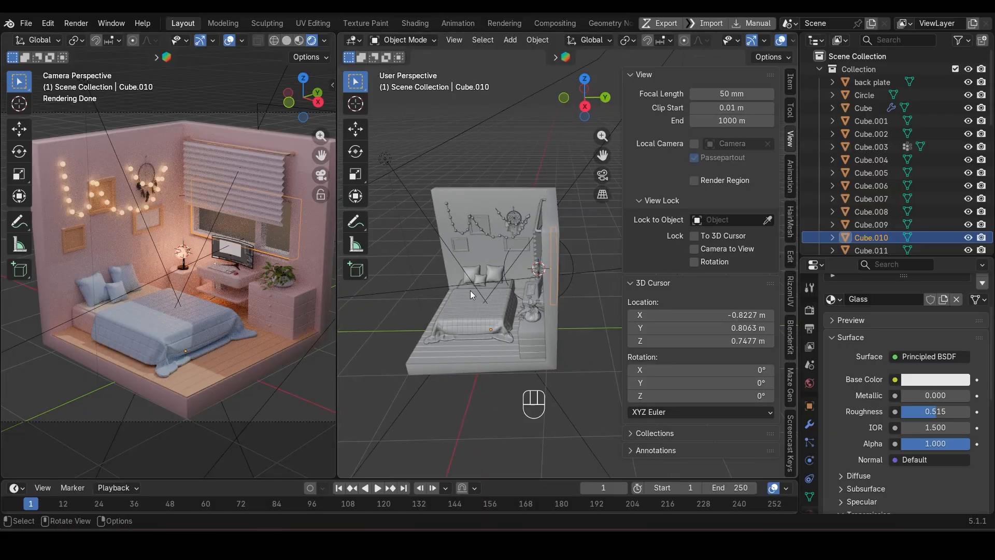
# Snap the 3D cursor to geometry at the bed in Edit Mode and return to Object Mode.
pyautogui.scroll(2, 425, 294)
pyautogui.click(561, 311)
pyautogui.scroll(4, 527, 330)
pyautogui.scroll(-2, 527, 331)
pyautogui.moveTo(528, 331); pyautogui.dragTo(518, 337, button='middle')
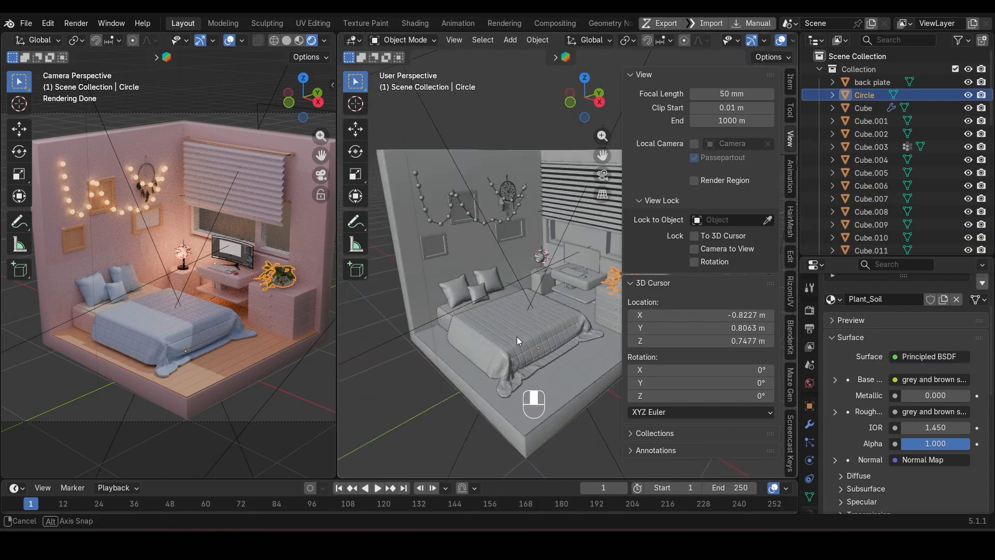
pyautogui.click(440, 347)
pyautogui.press('Tab')
pyautogui.click(440, 346)
pyautogui.press('Tab')
pyautogui.hotkey('shift', 's')
pyautogui.press('Tab')
# Duplicate the potted plant, snap the copy to the 3D cursor and show the camera view in Solid shading.
pyautogui.scroll(-3, 534, 301)
pyautogui.click(599, 272)
pyautogui.hotkey('shift', 'd')
pyautogui.press('Escape')
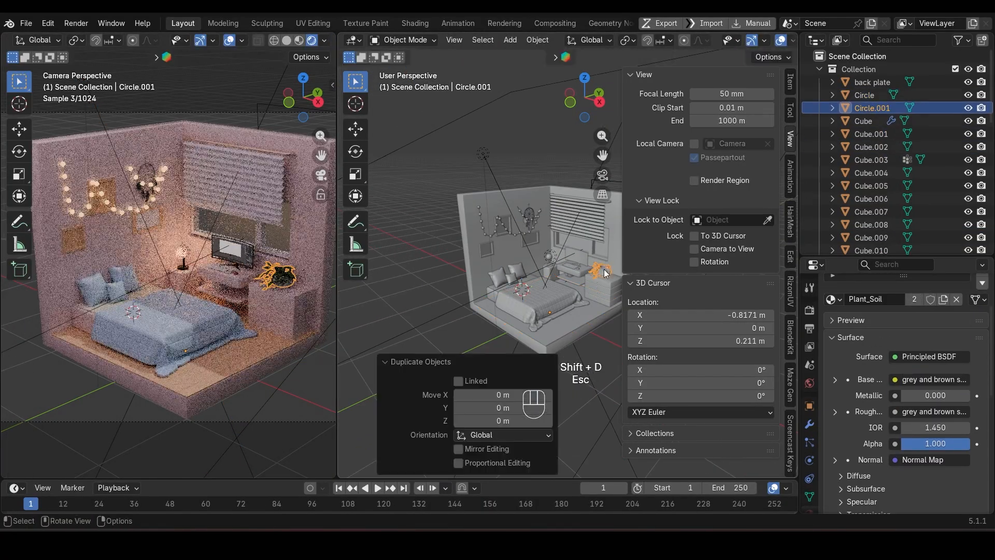
pyautogui.hotkey('shift', 's')
pyautogui.scroll(3, 536, 301)
pyautogui.scroll(-2, 537, 296)
pyautogui.moveTo(536, 301)
pyautogui.mouseDown(button='middle')
pyautogui.moveTo(494, 264)
pyautogui.moveTo(539, 299)
pyautogui.mouseUp(button='middle')
pyautogui.scroll(4, 495, 265)
pyautogui.click(287, 40)
pyautogui.hotkey('ctrl', 'alt', 'x')
pyautogui.hotkey('shift', 's')
# Move the plant copy about 0.12 m along X and about -0.91 m along Y, beside the bed.
pyautogui.scroll(-4, 508, 293)
pyautogui.press('g')
pyautogui.press('x')
pyautogui.click(544, 302)
pyautogui.press('g')
pyautogui.press('y')
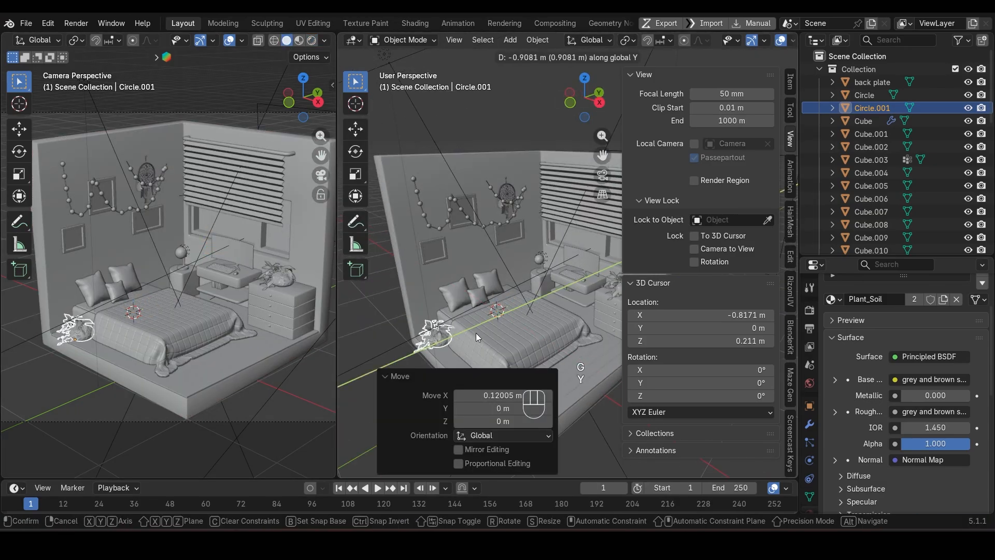
pyautogui.click(476, 334)
# Scale the plant copy down and adjust its height along Z beside the pillows.
pyautogui.press('KP_Decimal')
pyautogui.press('s')
pyautogui.moveTo(441, 278); pyautogui.dragTo(524, 300, button='middle')
pyautogui.click(495, 322)
pyautogui.scroll(-4, 455, 249)
pyautogui.press('g')
pyautogui.press('z')
pyautogui.click(524, 248)
# Duplicate the bedside table about -1.68 m along Y to the other side of the bed.
pyautogui.click(577, 163)
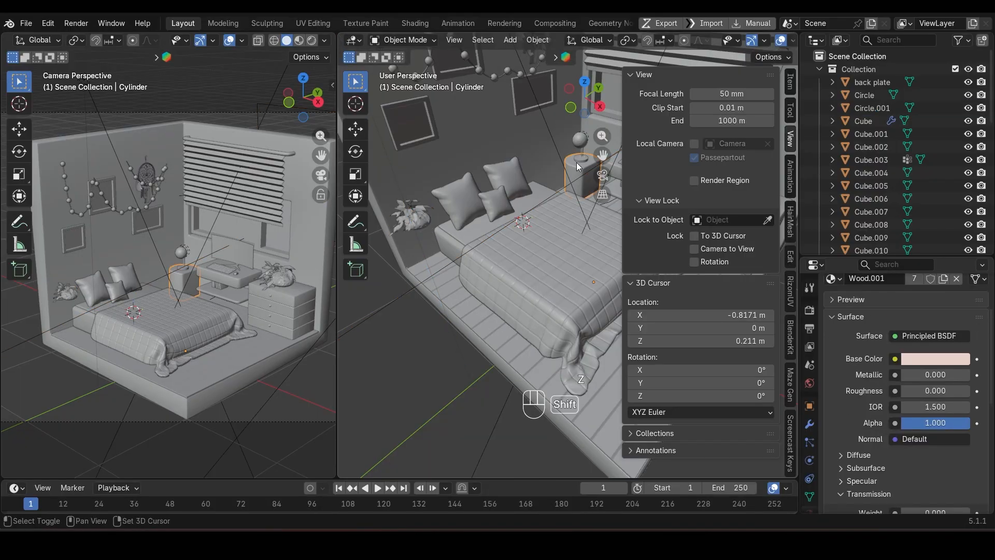
pyautogui.hotkey('shift', 'd')
pyautogui.press('y')
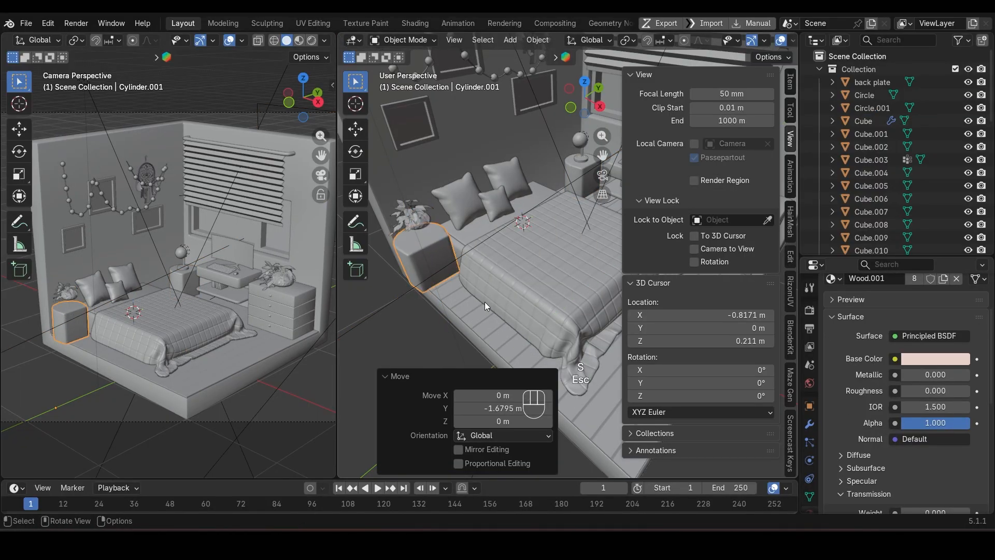
# Scale the duplicated bedside table down and lower it along Z onto the floor.
pyautogui.press('s')
pyautogui.click(468, 300)
pyautogui.press('KP_Decimal')
pyautogui.moveTo(467, 300); pyautogui.dragTo(482, 264, button='middle')
pyautogui.press('g')
pyautogui.press('z')
pyautogui.click(489, 276)
# Lower the small plant along Z onto the duplicated bedside table and show the camera view in Rendered shading.
pyautogui.click(550, 149)
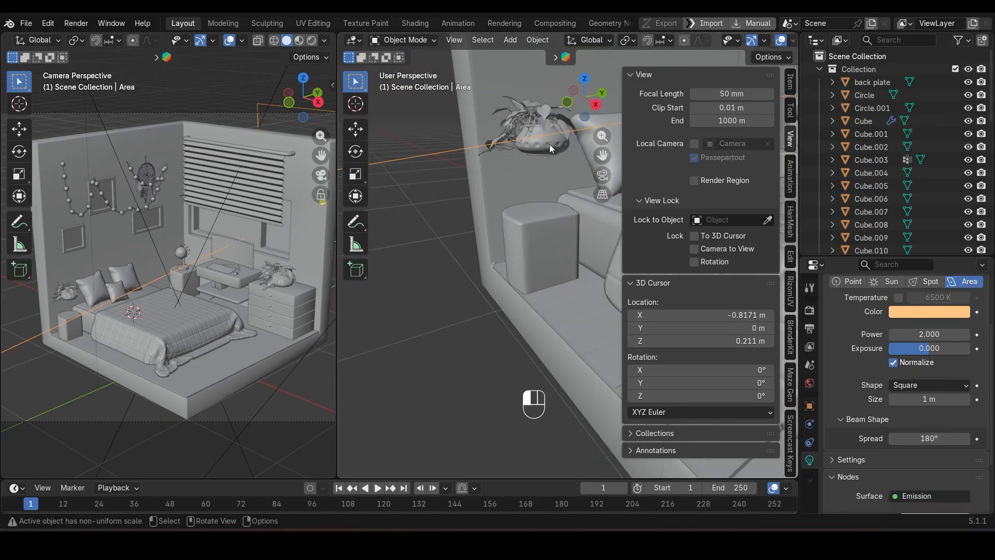
pyautogui.click(551, 149)
pyautogui.press('g')
pyautogui.press('z')
pyautogui.click(537, 201)
pyautogui.scroll(5, 530, 242)
pyautogui.press('g')
pyautogui.press('z')
pyautogui.click(533, 227)
pyautogui.scroll(-6, 532, 227)
pyautogui.moveTo(533, 227); pyautogui.dragTo(549, 248, button='middle')
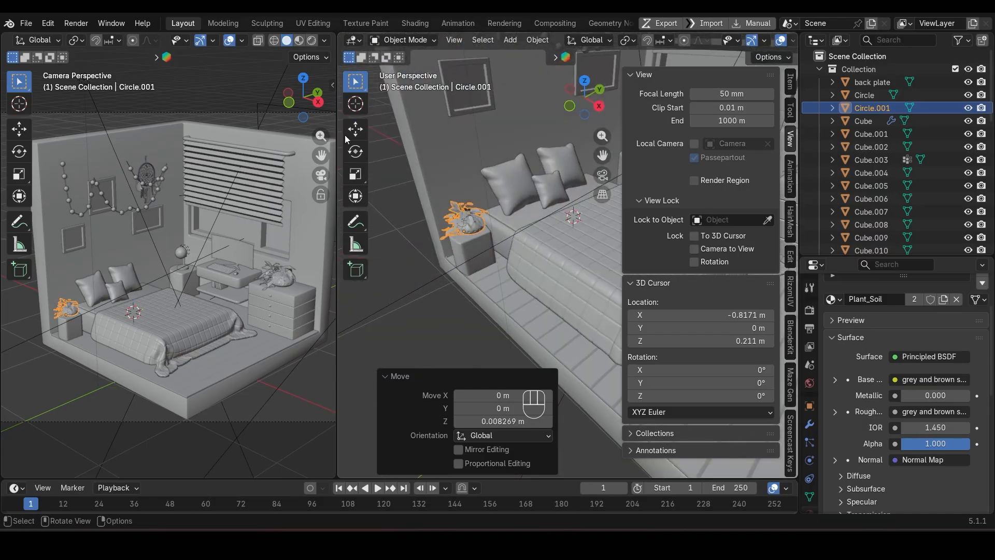
pyautogui.click(312, 41)
# Try the sun light without Normalize, with exposure 3.396, more strength and another colour, delete it, and undo these changes.
pyautogui.scroll(-8, 448, 235)
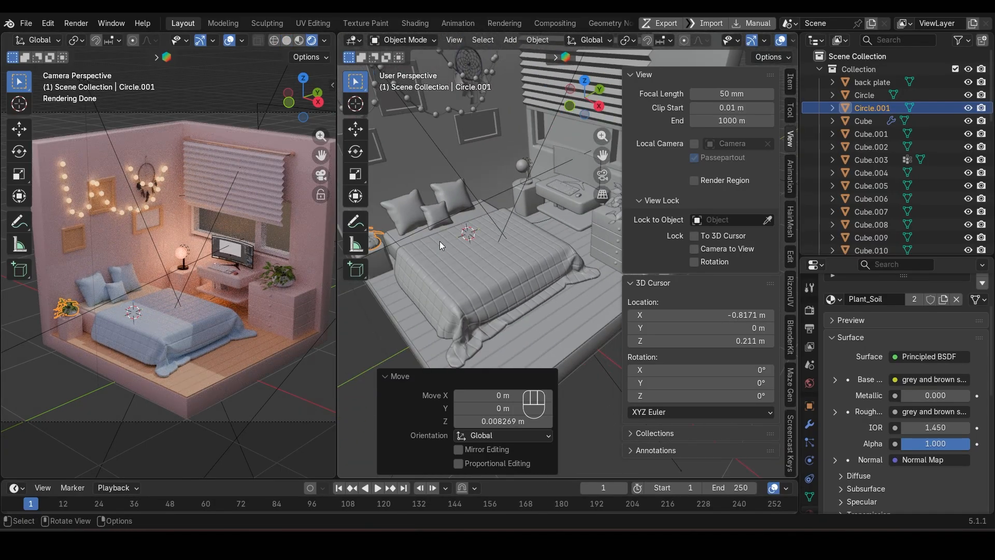
pyautogui.keyDown('shift'); pyautogui.moveTo(549, 155); pyautogui.dragTo(479, 143, button='middle'); pyautogui.keyUp('shift')
pyautogui.click(512, 102)
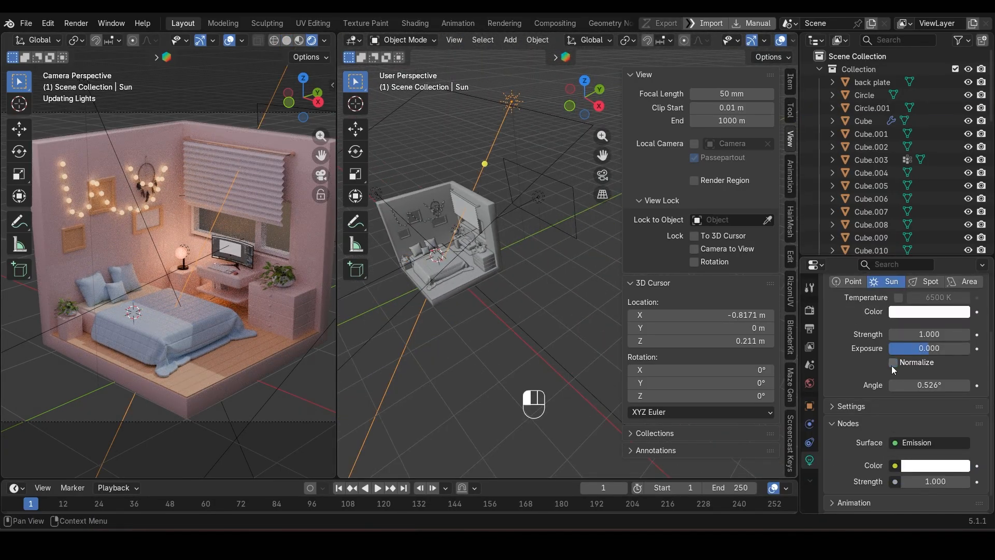
pyautogui.moveTo(928, 348); pyautogui.dragTo(948, 332)
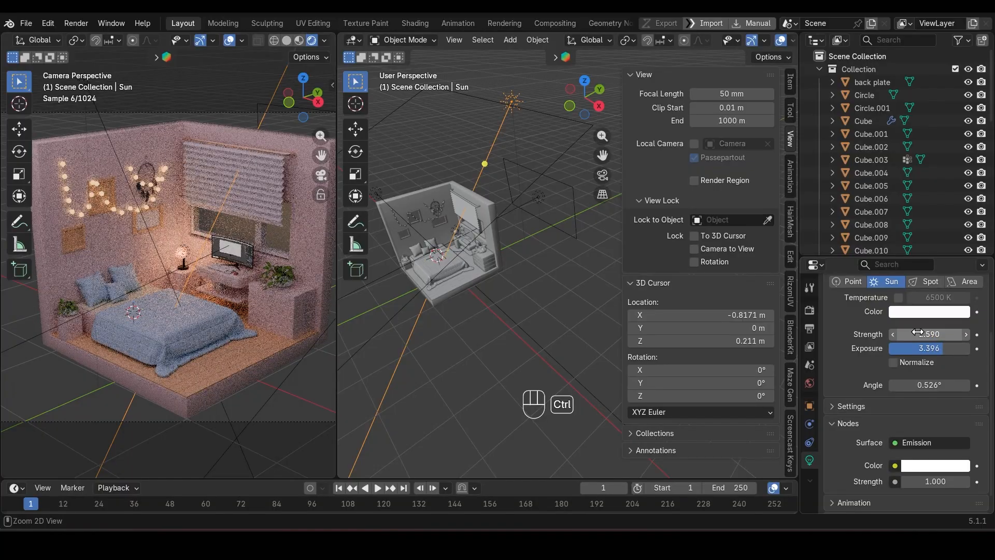
pyautogui.hotkey('ctrl', 'z')
pyautogui.click(920, 312)
pyautogui.click(887, 172)
pyautogui.press('Delete')
pyautogui.hotkey('ctrl', 'z')
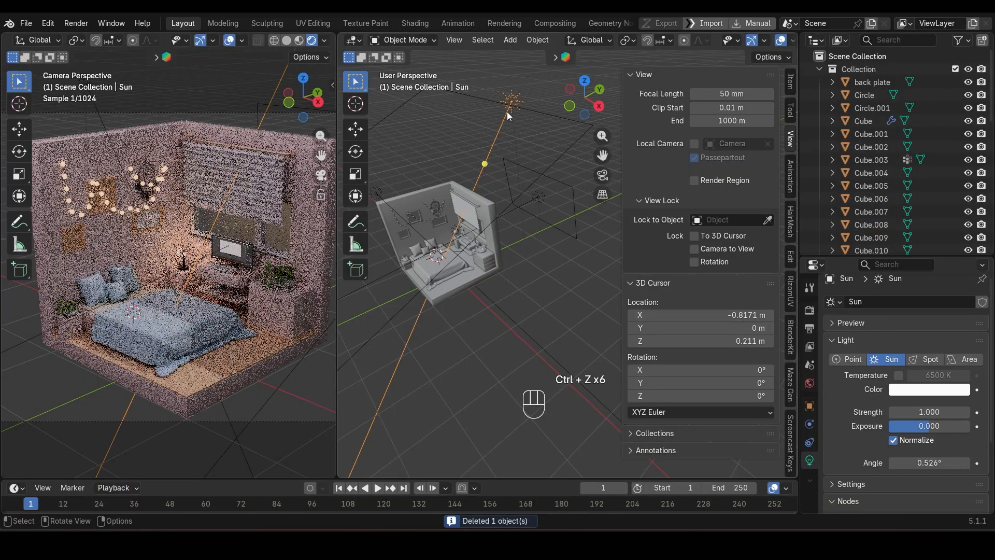
# Set the sun light's strength to 0.5 and save the file.
pyautogui.moveTo(931, 412); pyautogui.dragTo(920, 412)
pyautogui.moveTo(481, 322); pyautogui.dragTo(466, 281, button='middle')
pyautogui.scroll(3, 402, 271)
pyautogui.hotkey('ctrl', 's')
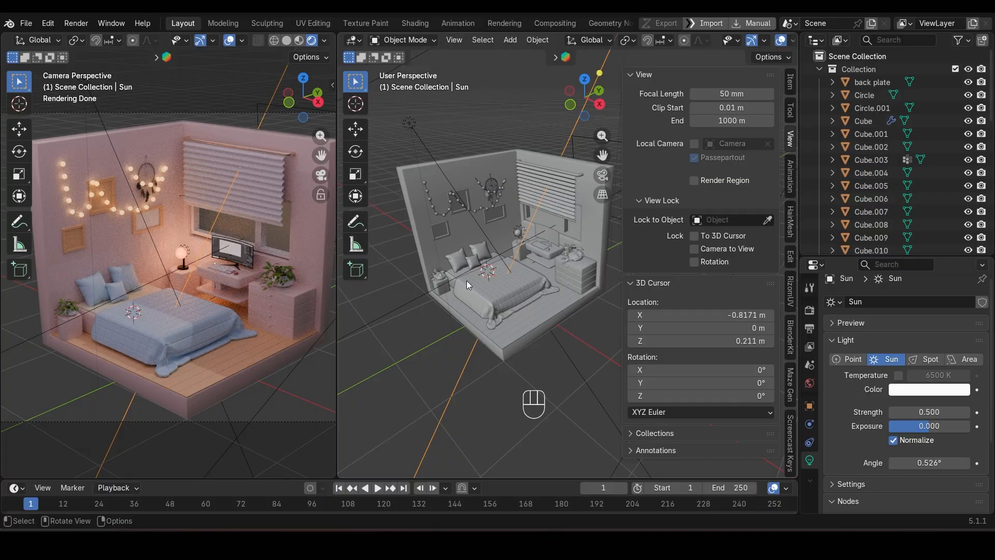
# Give the outermost book on the shelf below the desk a new material with a light orange base colour.
pyautogui.scroll(6, 469, 287)
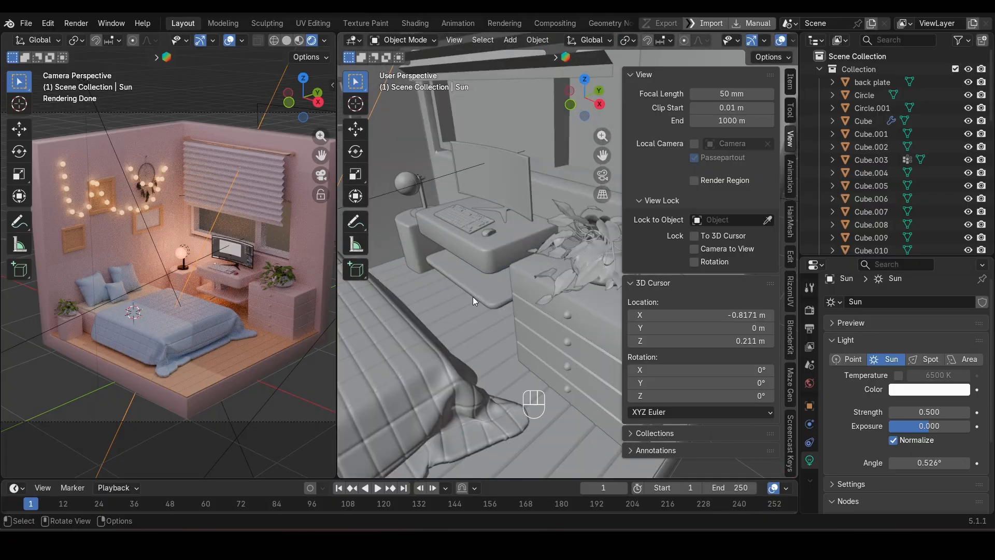
pyautogui.click(415, 299)
pyautogui.click(936, 442)
pyautogui.click(887, 284)
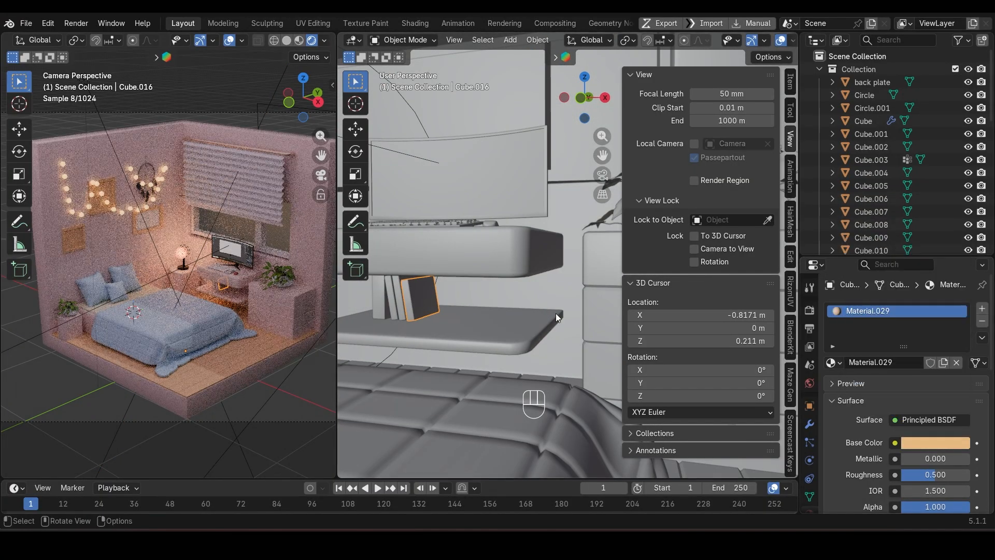
# Select the other books on the shelf below the desk and link the light orange material to them.
pyautogui.scroll(3, 417, 306)
pyautogui.moveTo(386, 307); pyautogui.dragTo(466, 298, button='middle')
pyautogui.keyDown('shift'); pyautogui.click(426, 276); pyautogui.keyUp('shift')
pyautogui.keyDown('shift'); pyautogui.click(405, 272); pyautogui.keyUp('shift')
pyautogui.keyDown('shift'); pyautogui.click(454, 281); pyautogui.keyUp('shift')
pyautogui.hotkey('ctrl', 'l')
pyautogui.click(454, 282)
pyautogui.scroll(-6, 433, 201)
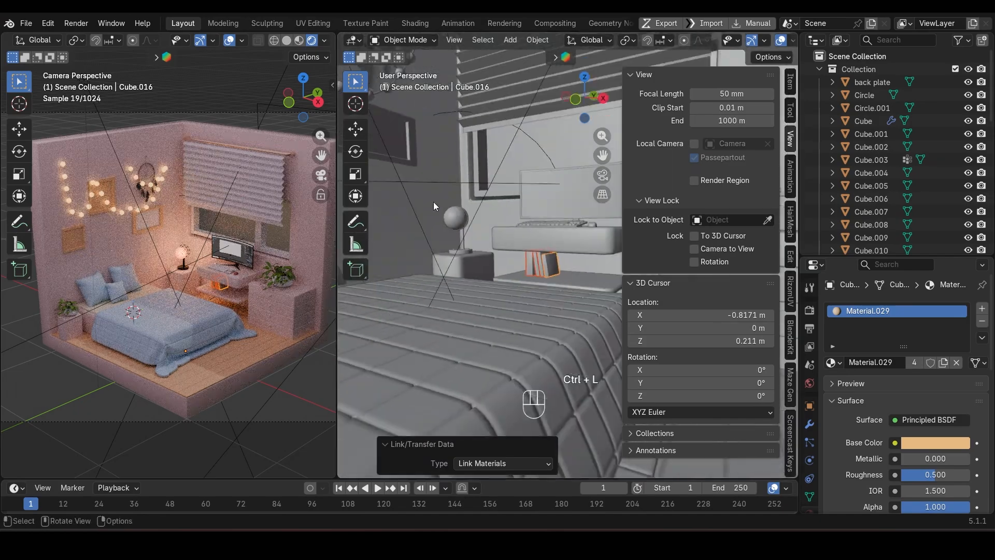
pyautogui.moveTo(475, 260); pyautogui.dragTo(451, 226, button='middle')
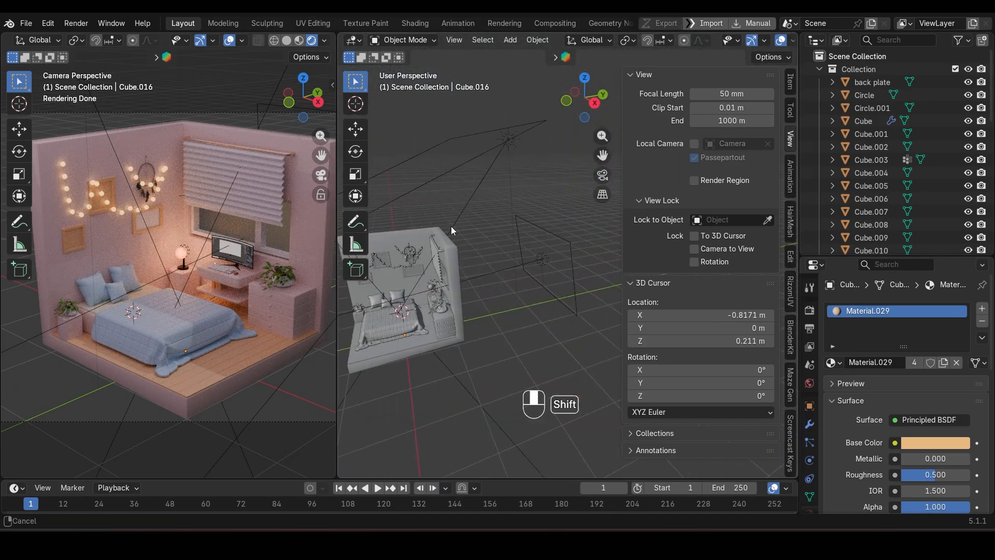
pyautogui.scroll(4, 451, 226)
pyautogui.hotkey('shift', 'a')
pyautogui.moveTo(445, 260)
pyautogui.click(564, 266)
pyautogui.press('Delete')
pyautogui.hotkey('shift', 'a')
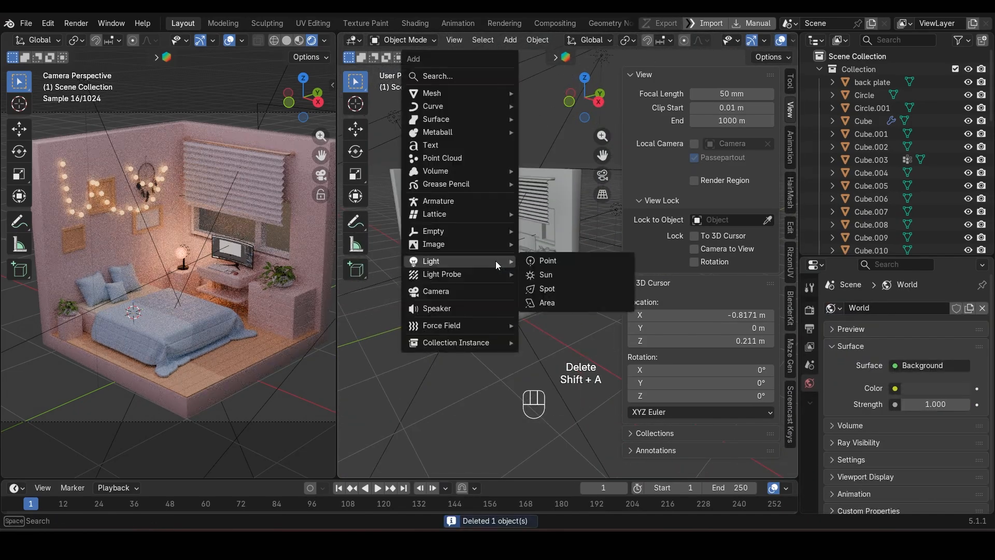
# Reset the 3D cursor to the world origin, add an area light there and raise it along Z above the room.
pyautogui.hotkey('shift', 'c')
pyautogui.scroll(2, 486, 278)
pyautogui.hotkey('shift', 'a')
pyautogui.moveTo(433, 285)
pyautogui.click(597, 311)
pyautogui.press('g')
pyautogui.press('z')
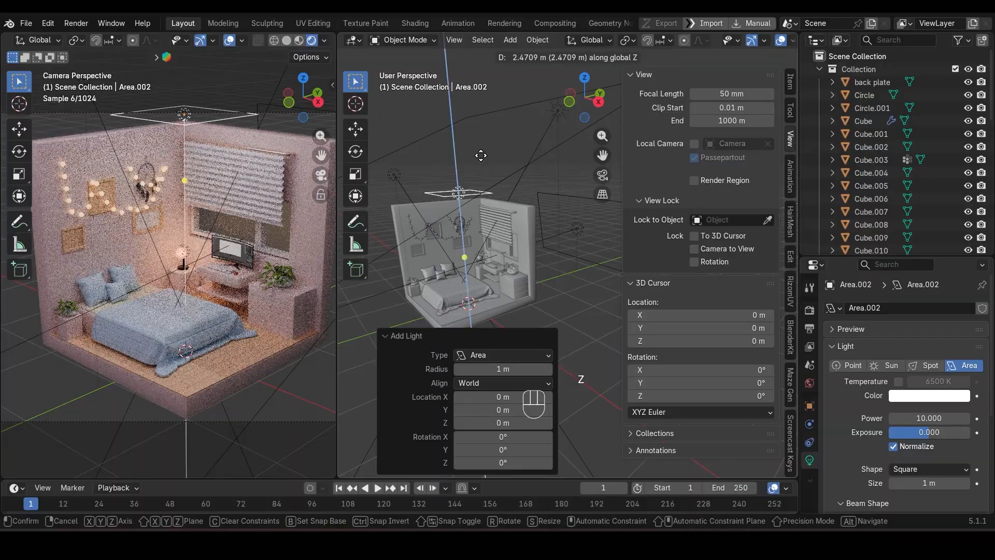
pyautogui.click(480, 156)
# Scale the new area light up to span the room and set its power to 25.
pyautogui.scroll(-1, 480, 156)
pyautogui.press('s')
pyautogui.click(570, 140)
pyautogui.click(935, 420)
pyautogui.write('25')
pyautogui.press('Return')
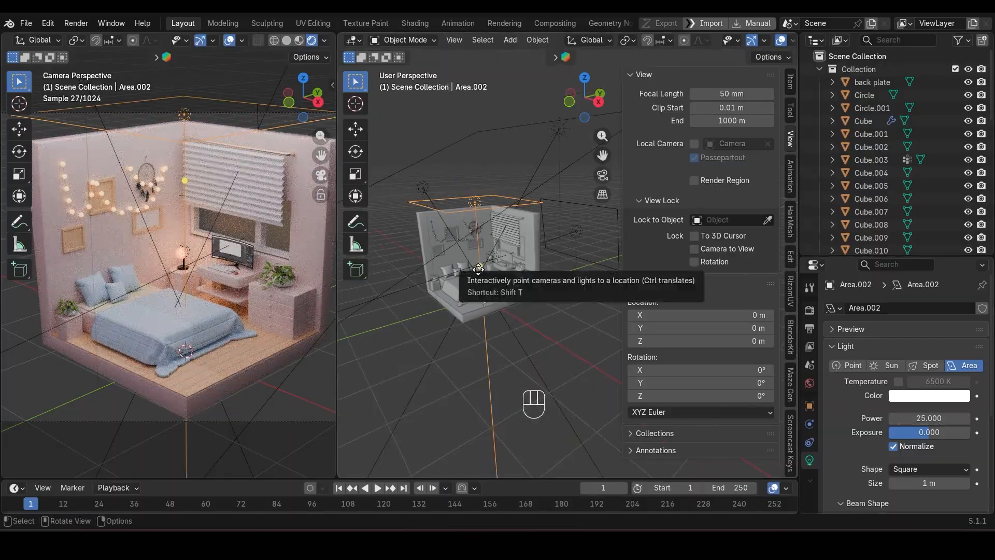
# Raise the area light about 0.436 m along Z and set its color to warm pale orange, #FFE1AB.
pyautogui.press('g')
pyautogui.press('z')
pyautogui.click(449, 249)
pyautogui.click(928, 396)
pyautogui.moveTo(898, 243)
pyautogui.mouseDown()
pyautogui.moveTo(900, 225)
pyautogui.moveTo(912, 241)
pyautogui.moveTo(889, 248)
pyautogui.mouseUp()
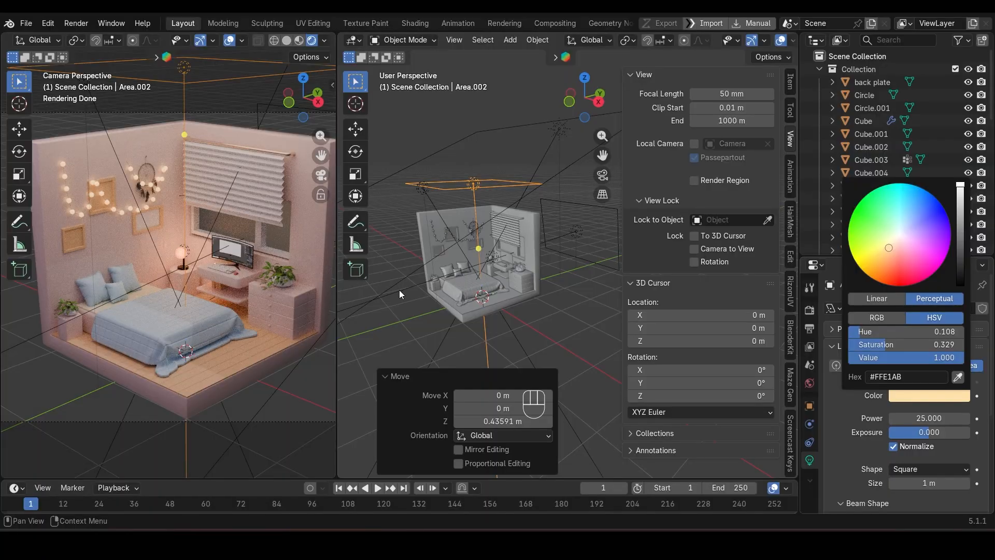
# Set the camera view to Solid shading and open the Shading workspace.
pyautogui.scroll(2, 399, 290)
pyautogui.scroll(3, 251, 282)
pyautogui.scroll(-3, 250, 281)
pyautogui.click(286, 41)
pyautogui.click(415, 23)
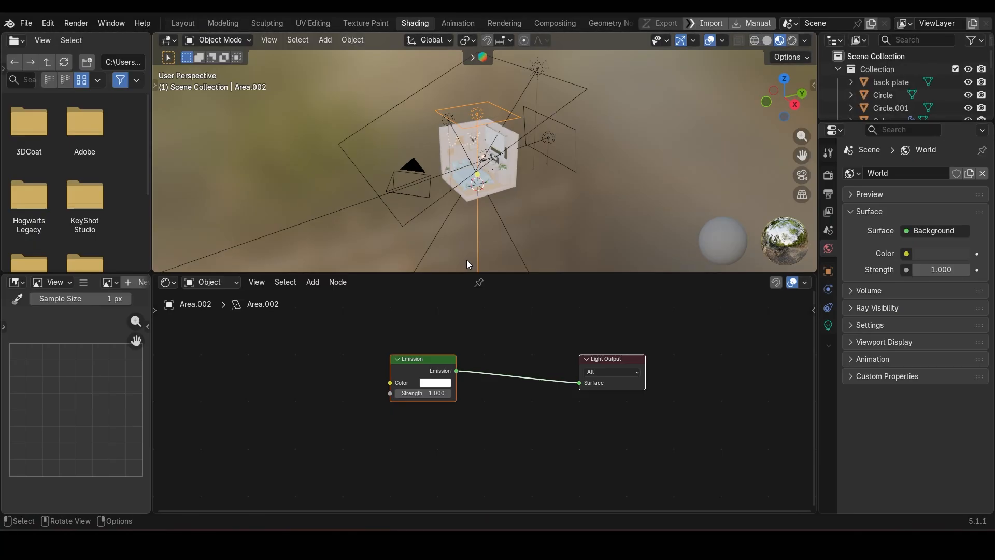
# Select the picture frame below the dreamcatcher and change the file browser area to the UV Editor.
pyautogui.scroll(8, 477, 208)
pyautogui.moveTo(479, 194)
pyautogui.mouseDown(button='middle')
pyautogui.moveTo(513, 162)
pyautogui.moveTo(497, 158)
pyautogui.mouseUp(button='middle')
pyautogui.click(534, 211)
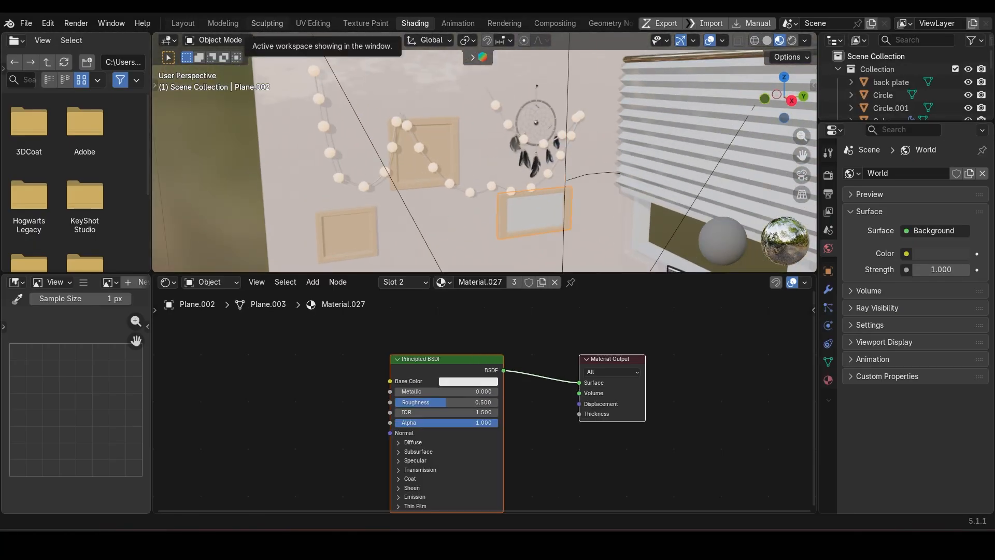
pyautogui.click(24, 44)
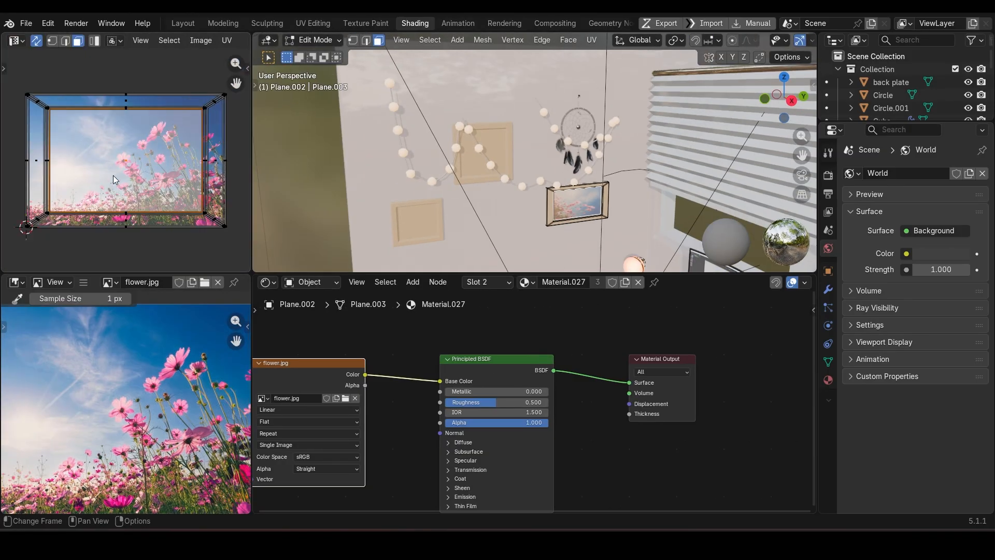
# Try to scale the UVs of the frame's picture face over flower.jpg.
pyautogui.press('KP_Decimal')
pyautogui.press('s')
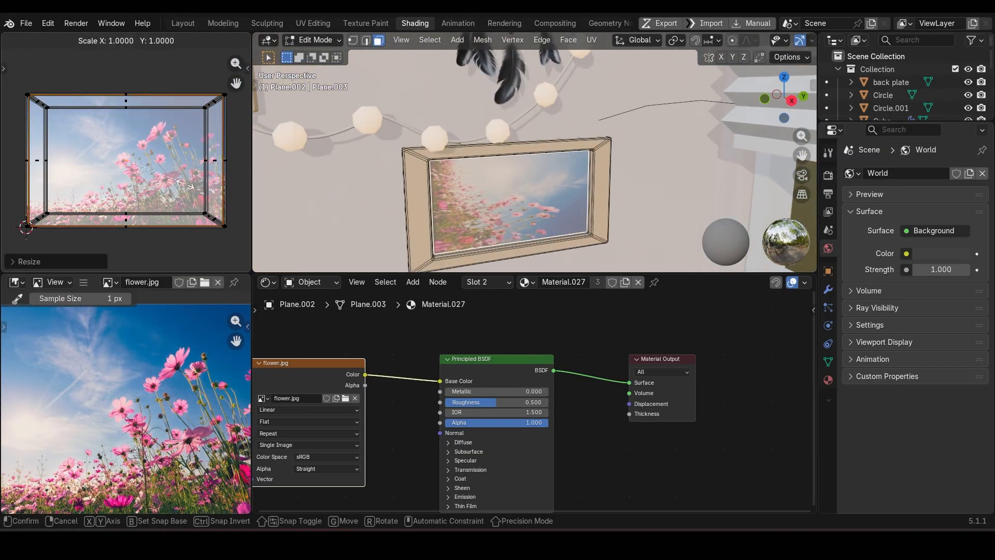
pyautogui.click(167, 182)
pyautogui.press('Tab')
pyautogui.press('s')
pyautogui.press('Escape')
pyautogui.press('Tab')
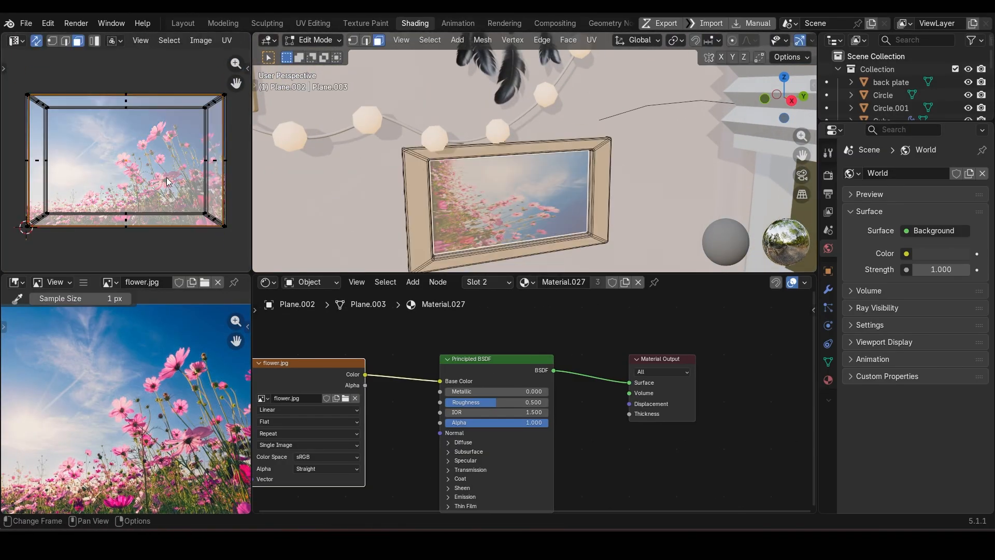
# Unwrap all faces of the picture frame, then shrink the UV island and move it off the flower.jpg image.
pyautogui.press('a')
pyautogui.press('u')
pyautogui.click(166, 178)
pyautogui.press('s')
pyautogui.press('x')
pyautogui.click(173, 209)
pyautogui.press('s')
pyautogui.click(93, 170)
pyautogui.press('g')
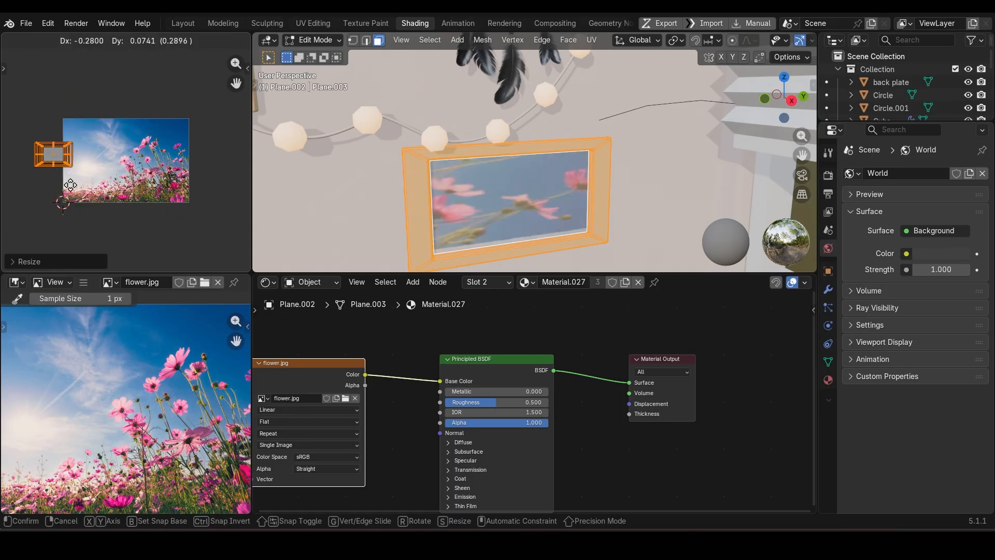
pyautogui.click(103, 99)
pyautogui.click(107, 122)
pyautogui.click(93, 77)
# Unwrap the inner picture face of the frame on its own over flower.jpg.
pyautogui.press('u')
pyautogui.click(94, 81)
pyautogui.press('g')
pyautogui.rightClick(110, 109)
pyautogui.press('u')
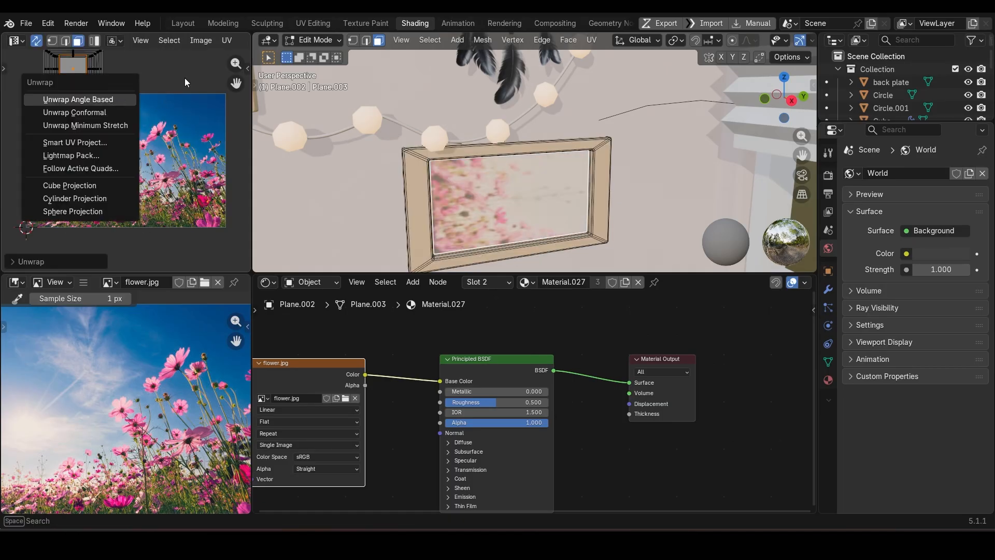
pyautogui.hotkey('ctrl', 'e')
pyautogui.click(456, 357)
pyautogui.press('u')
pyautogui.click(332, 78)
# Scale, move and rotate the picture face's UVs to fit flower.jpg, and return to Object Mode.
pyautogui.press('s')
pyautogui.press('x')
pyautogui.click(171, 176)
pyautogui.press('g')
pyautogui.press('x')
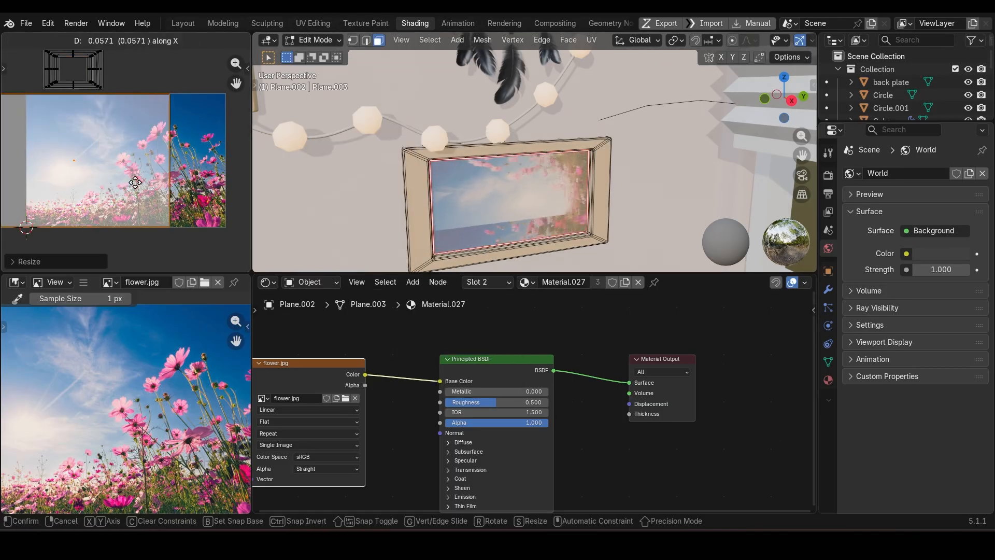
pyautogui.click(235, 174)
pyautogui.scroll(1, 363, 176)
pyautogui.press('r')
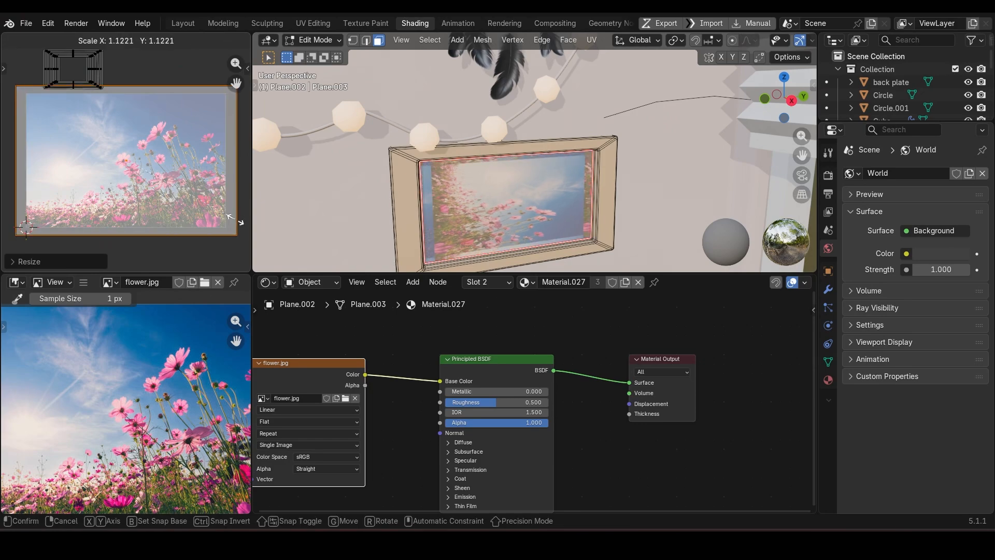
pyautogui.press('s')
pyautogui.press('y')
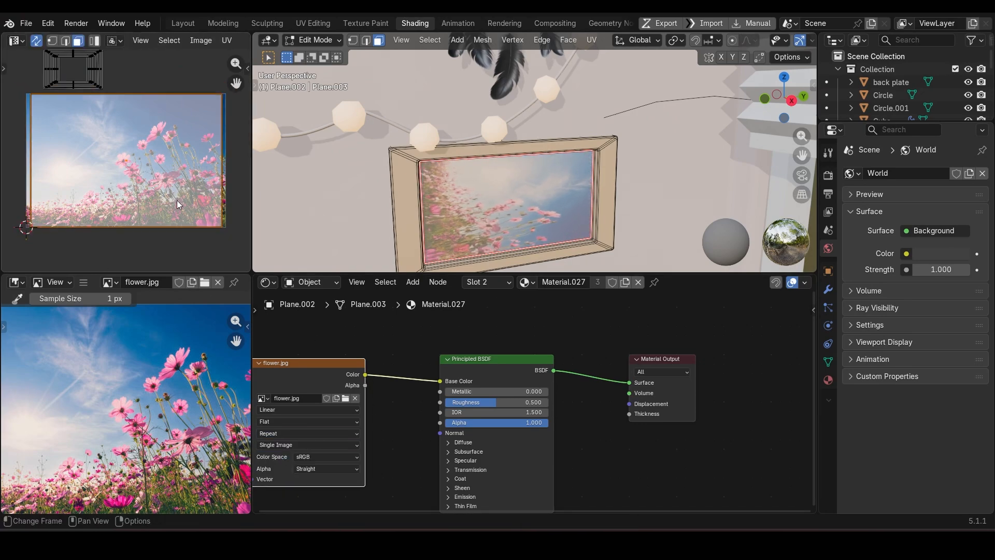
pyautogui.click(163, 196)
pyautogui.scroll(-8, 466, 176)
pyautogui.press('Tab')
# Unwrap the picture face of the lowest wall frame, fit and rotate its UVs over download.jpg, and save the file.
pyautogui.moveTo(467, 176); pyautogui.dragTo(490, 166, button='middle')
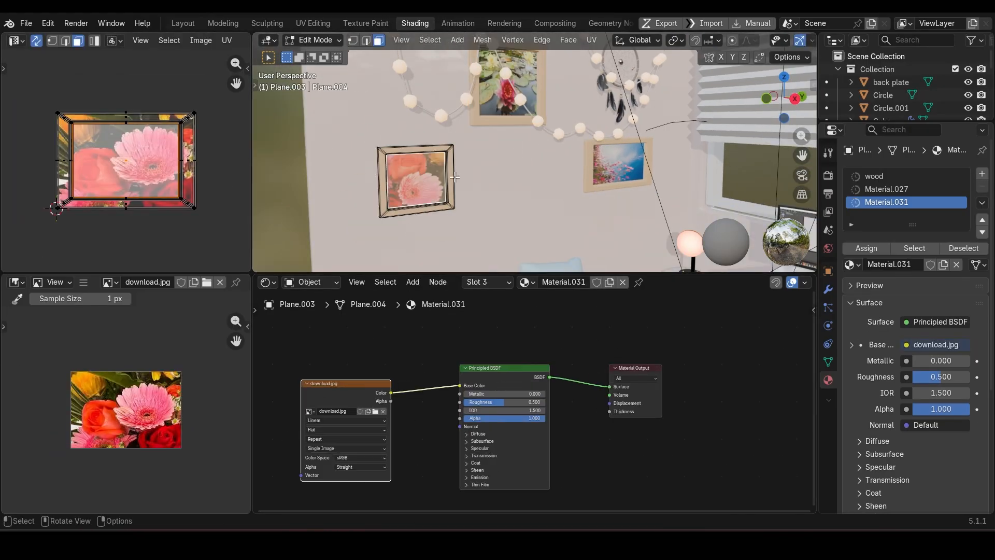
pyautogui.press('u')
pyautogui.click(407, 49)
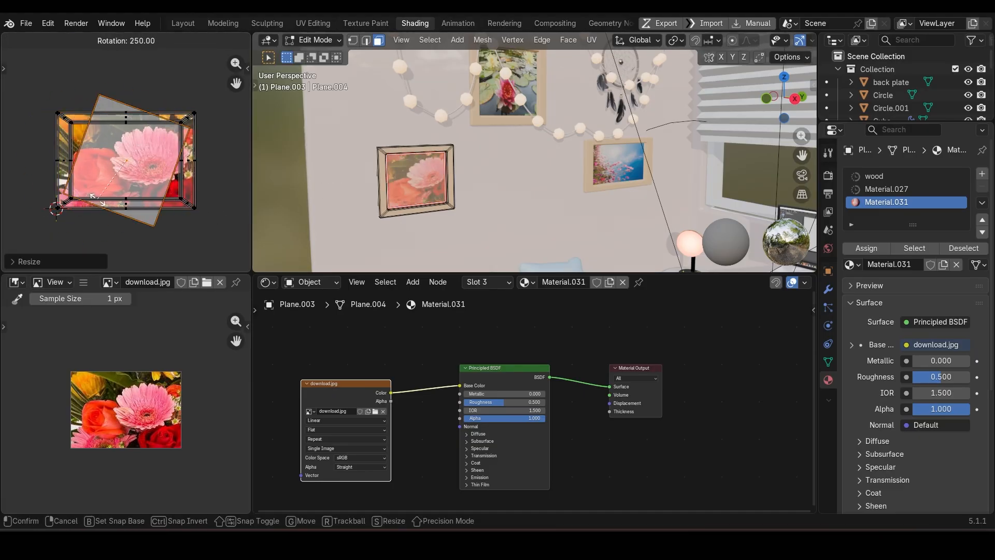
pyautogui.press('Tab')
pyautogui.scroll(-8, 464, 181)
pyautogui.hotkey('ctrl', 's')
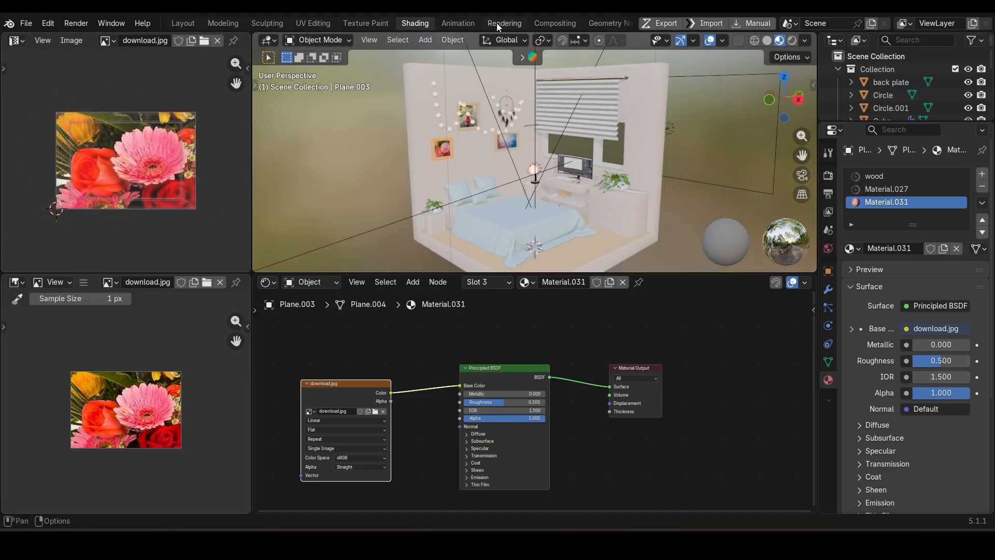
# Show the camera view in Rendered shading in the Layout workspace and save the file.
pyautogui.click(183, 24)
pyautogui.click(311, 41)
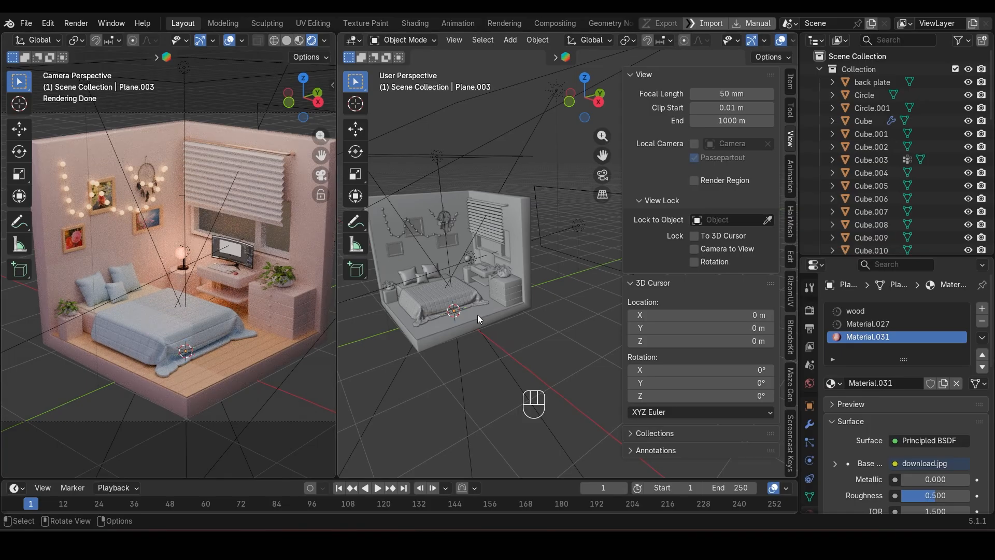
pyautogui.hotkey('ctrl', 's')
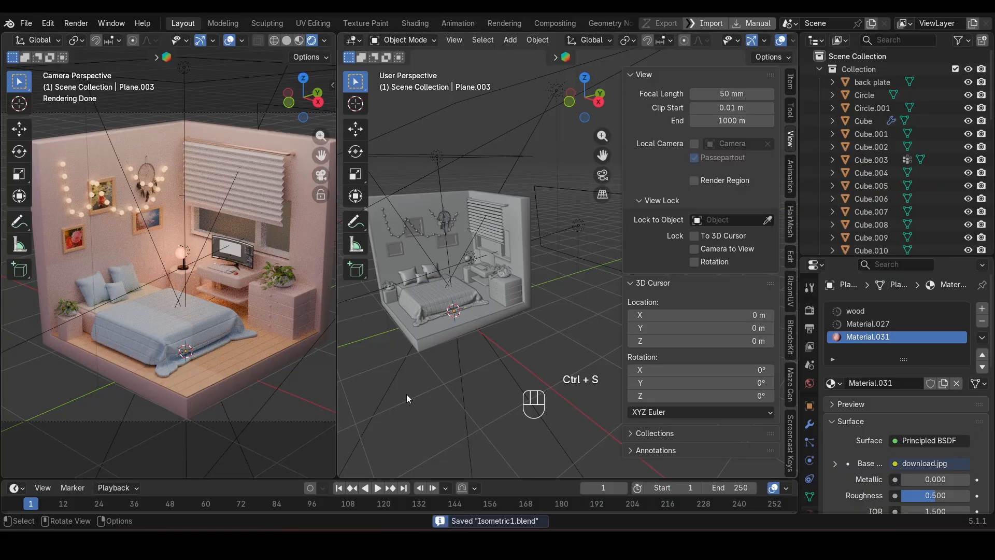
pyautogui.moveTo(337, 356); pyautogui.dragTo(536, 318)
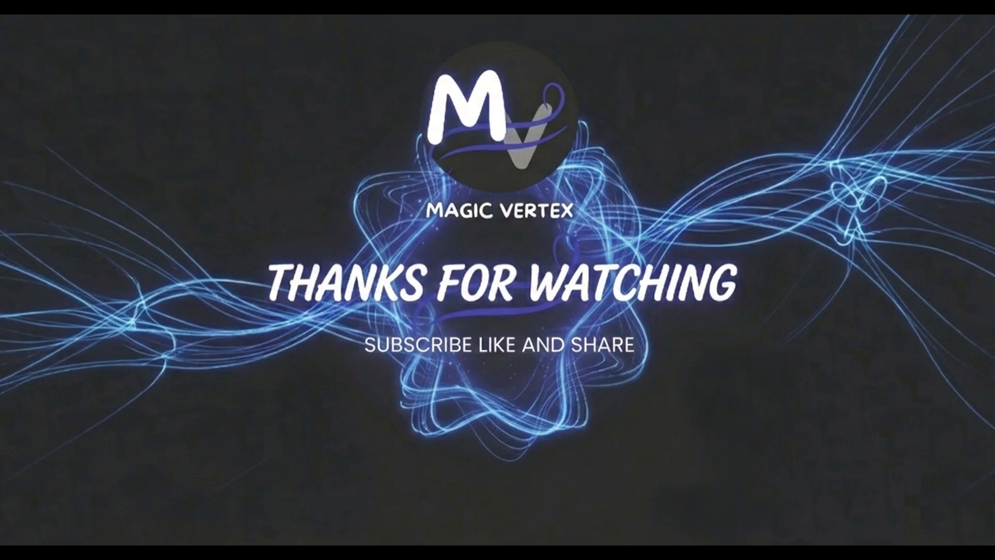